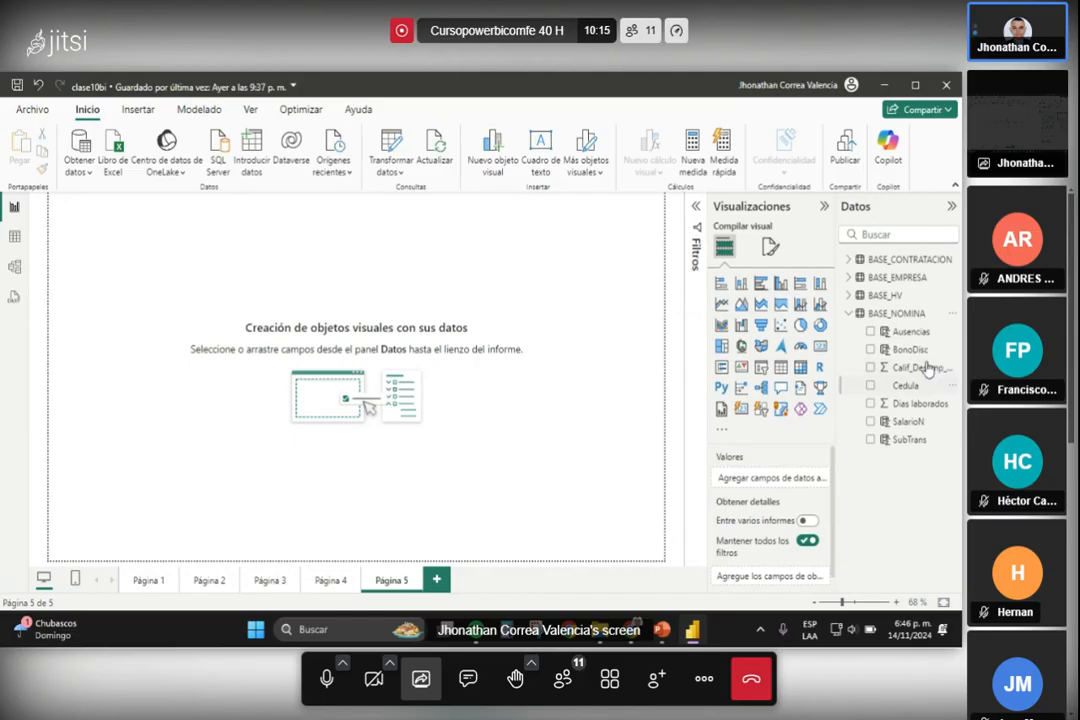
Examine the fields of the BASE_NOMINA and BASE_CONTRATACION tables in the report's data list
{"action": "left_click", "coordinate": [885, 314]}
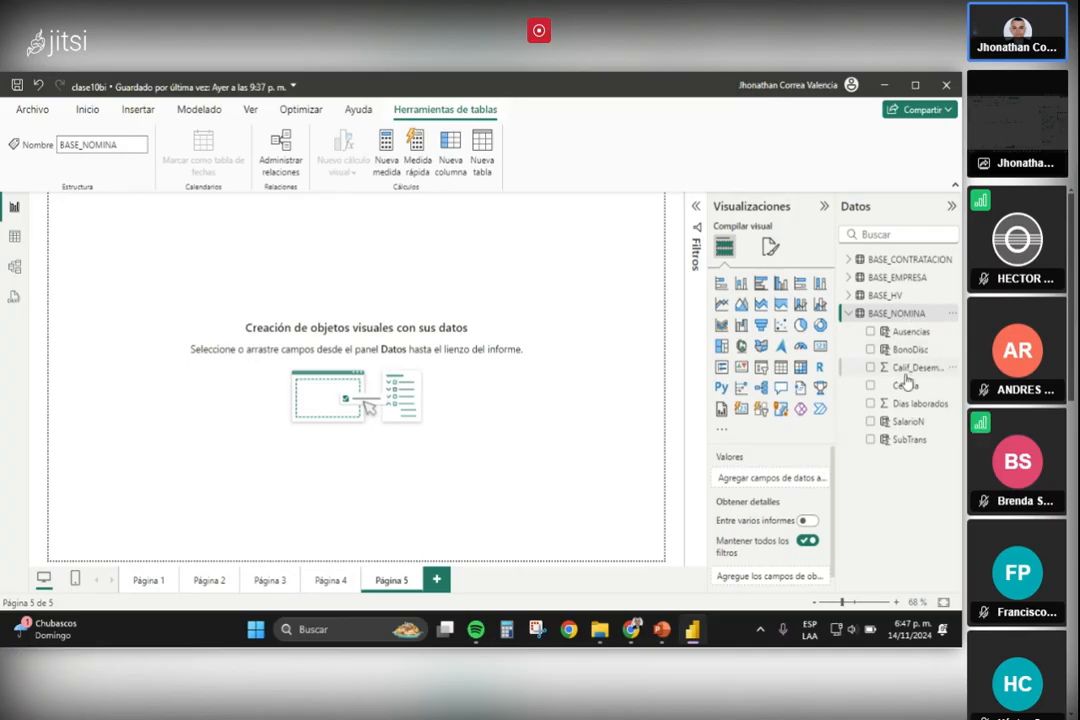
{"action": "left_click", "coordinate": [852, 313]}
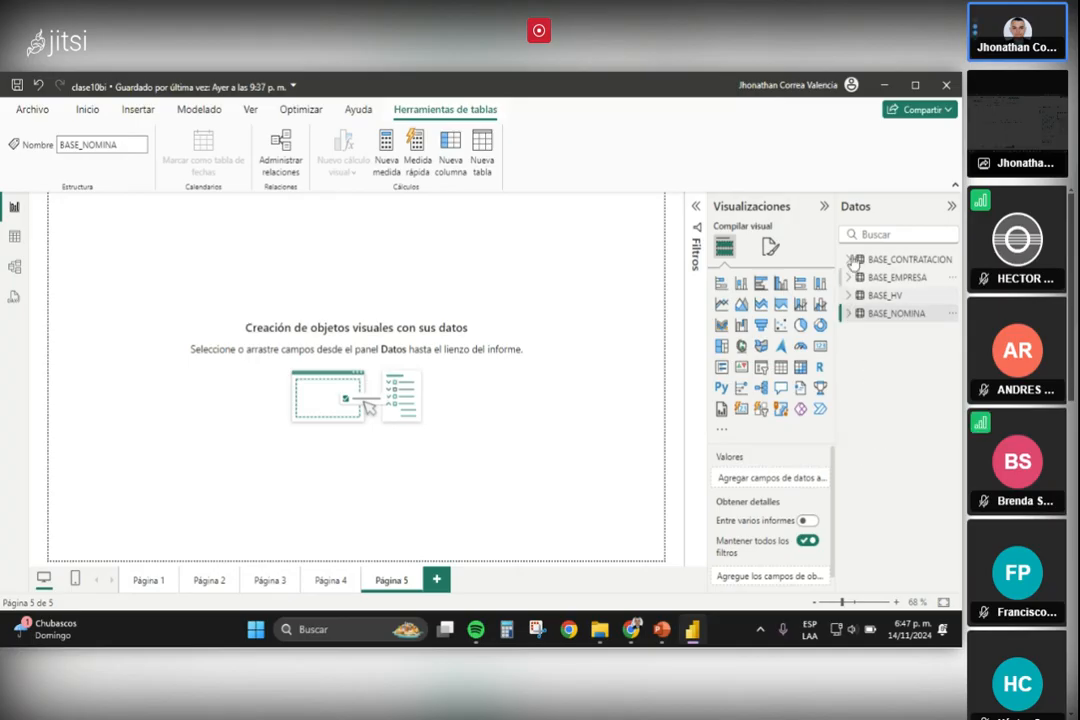
{"action": "left_click", "coordinate": [860, 259]}
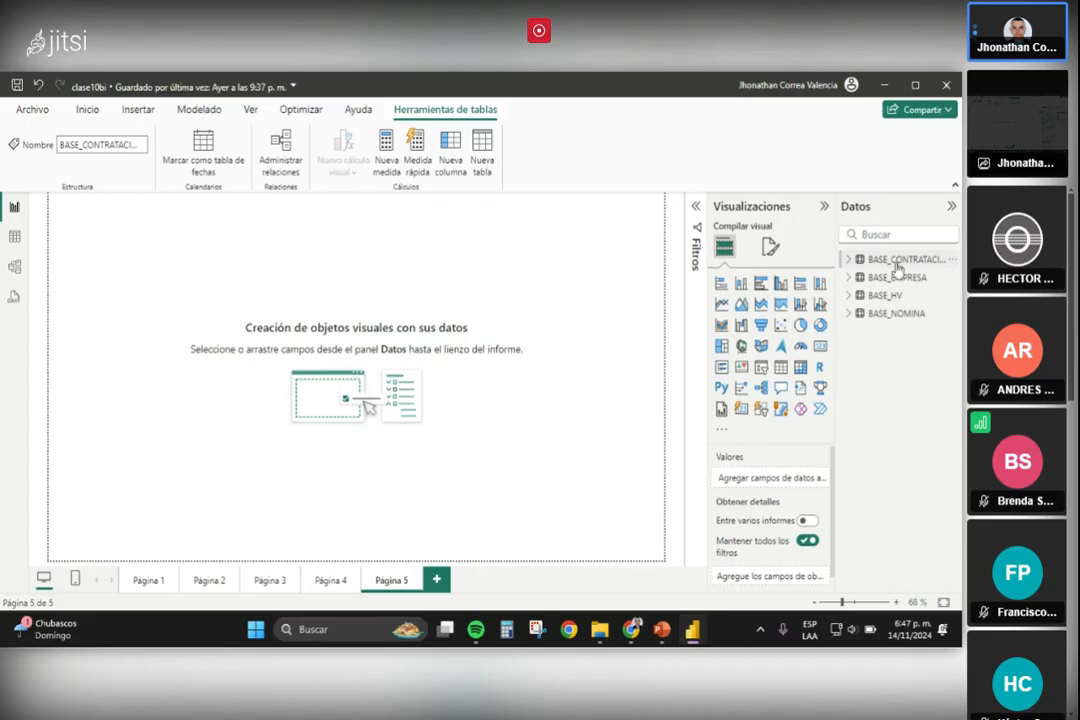
{"action": "left_click", "coordinate": [854, 261]}
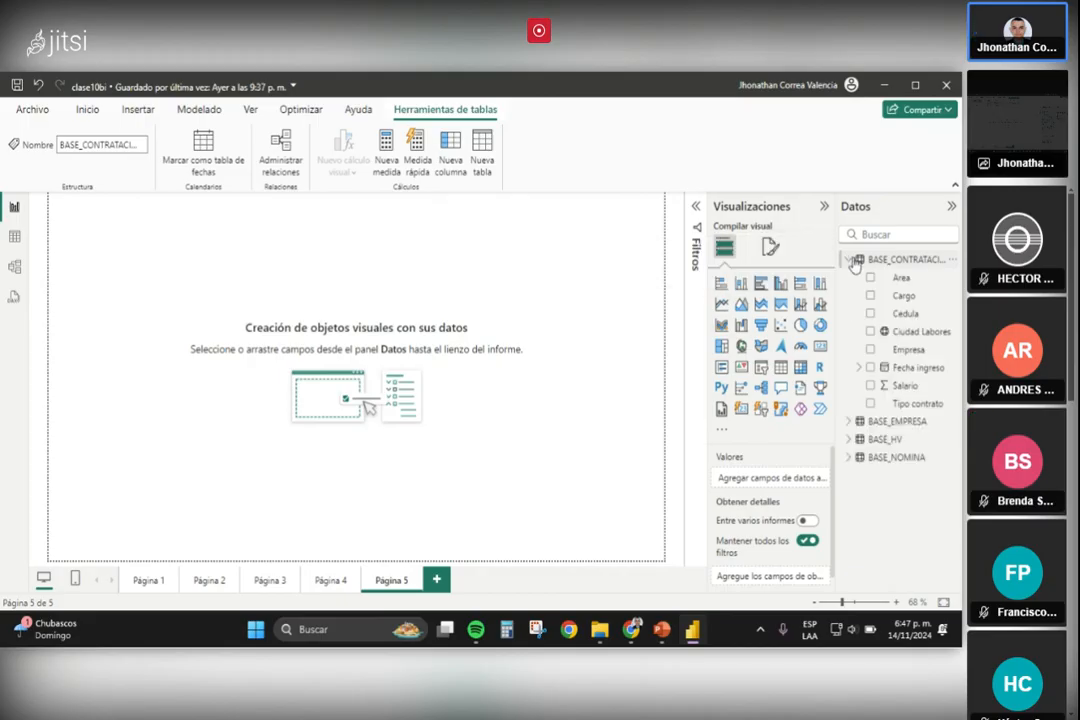
{"action": "left_click", "coordinate": [852, 260]}
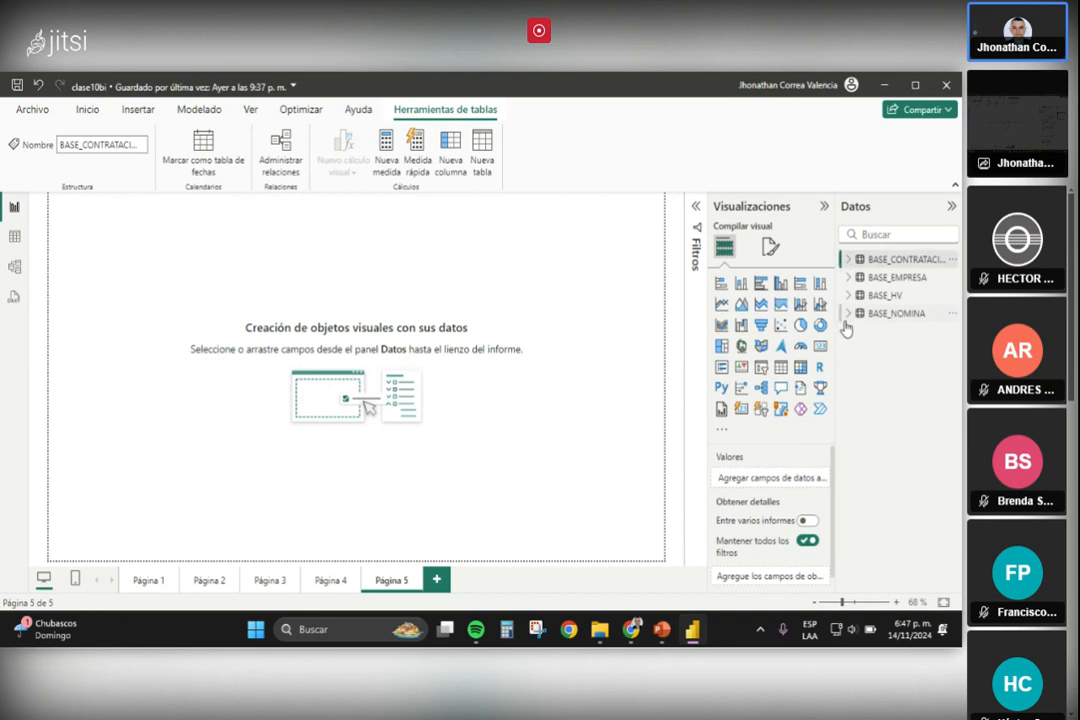
{"action": "left_click", "coordinate": [848, 314]}
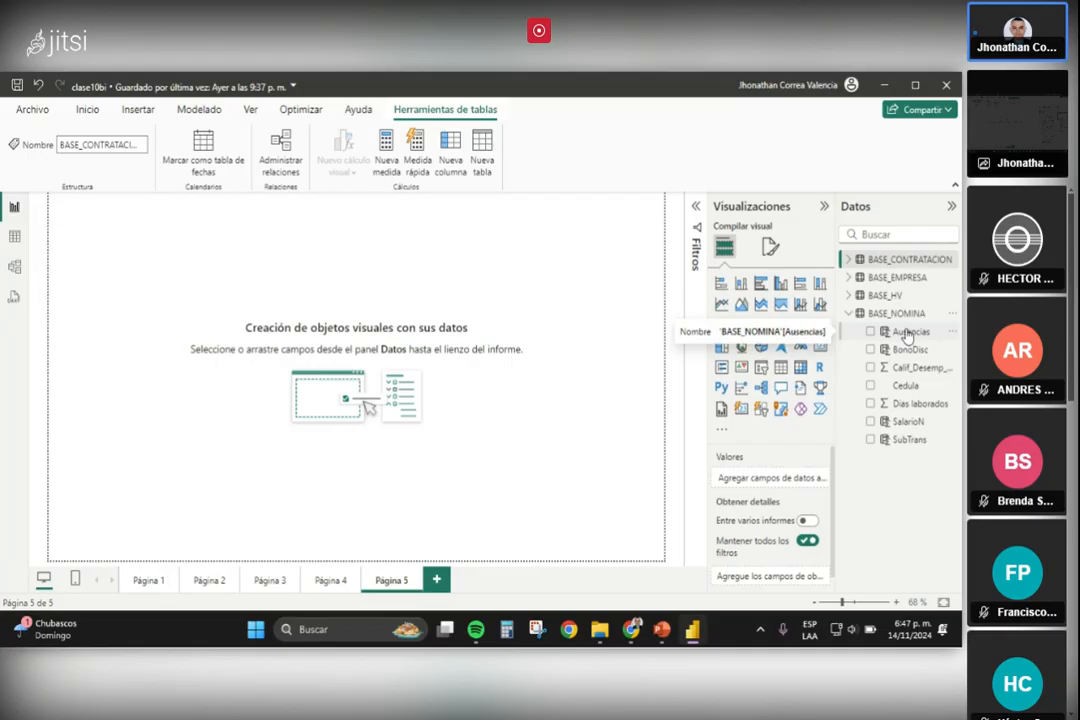
{"action": "left_click", "coordinate": [849, 314]}
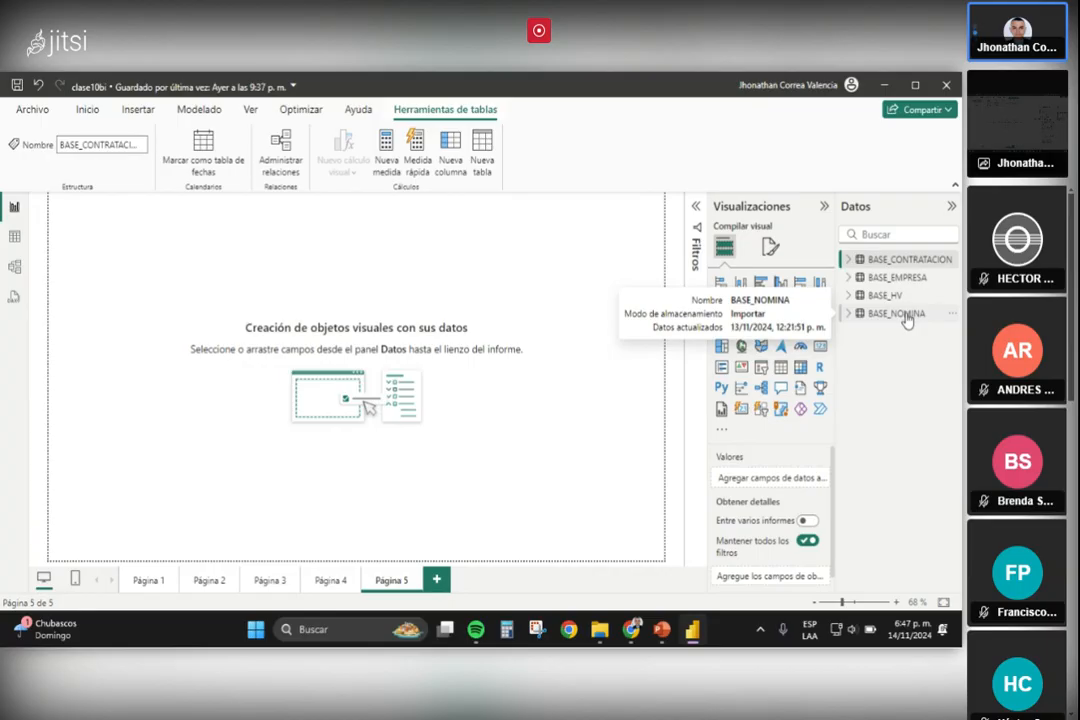
{"action": "left_click", "coordinate": [891, 318]}
{"action": "left_click", "coordinate": [849, 314]}
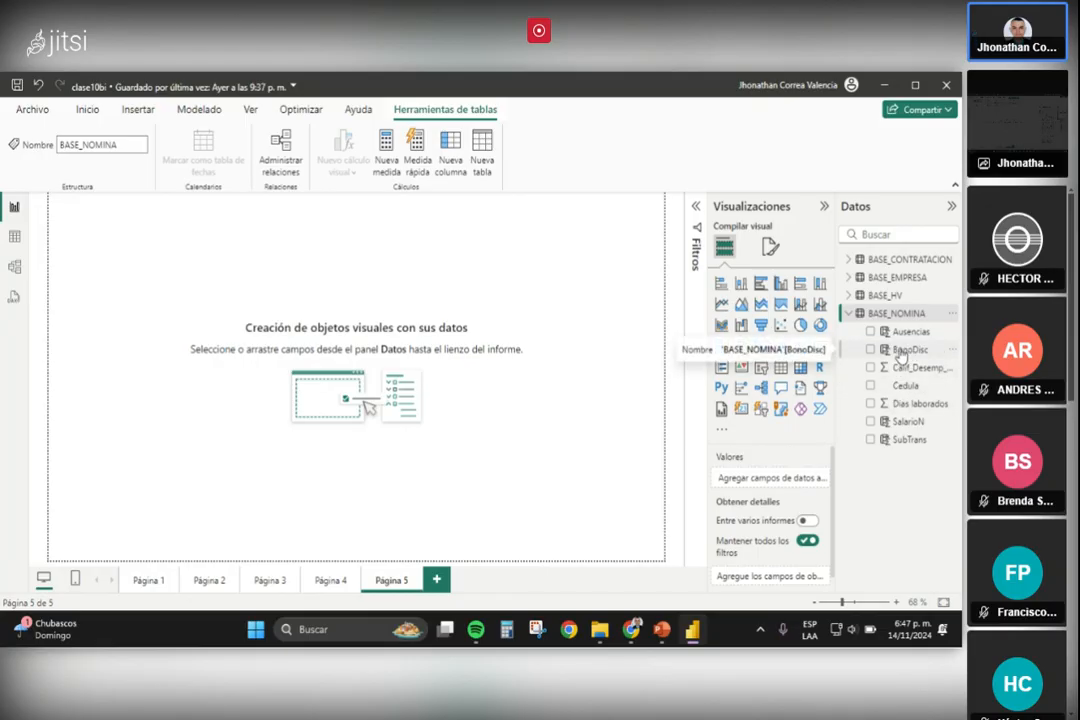
Review the BASE_NOMINA records in Table view and return to Report view
{"action": "left_click", "coordinate": [14, 236]}
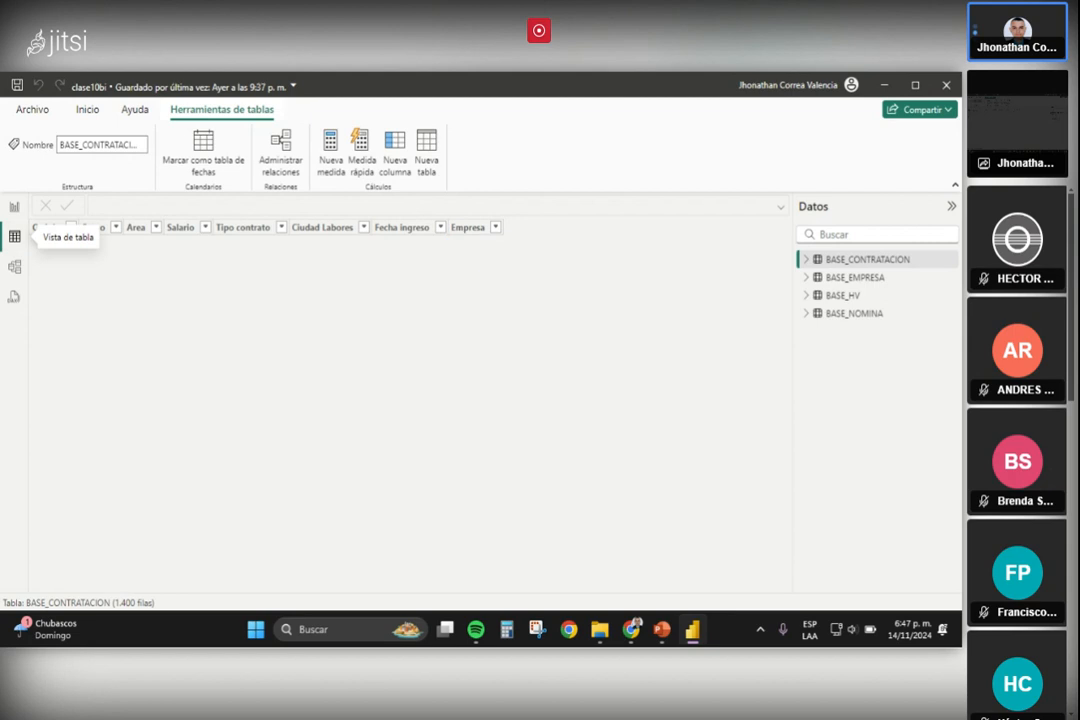
{"action": "left_click", "coordinate": [849, 316]}
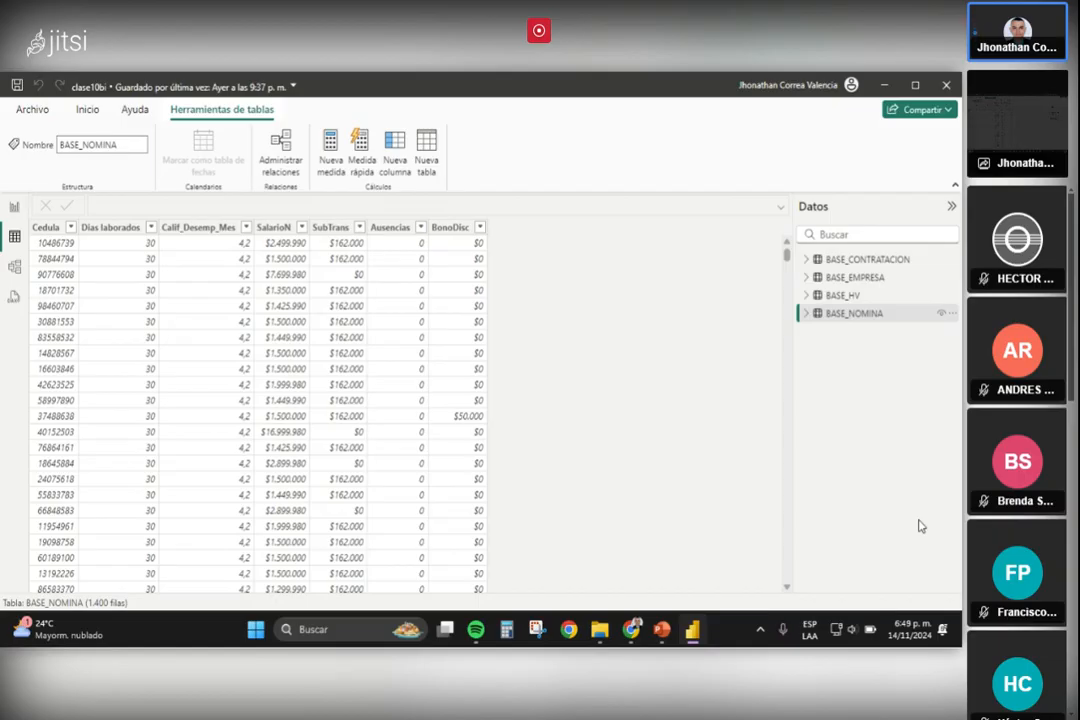
{"action": "left_click", "coordinate": [12, 209]}
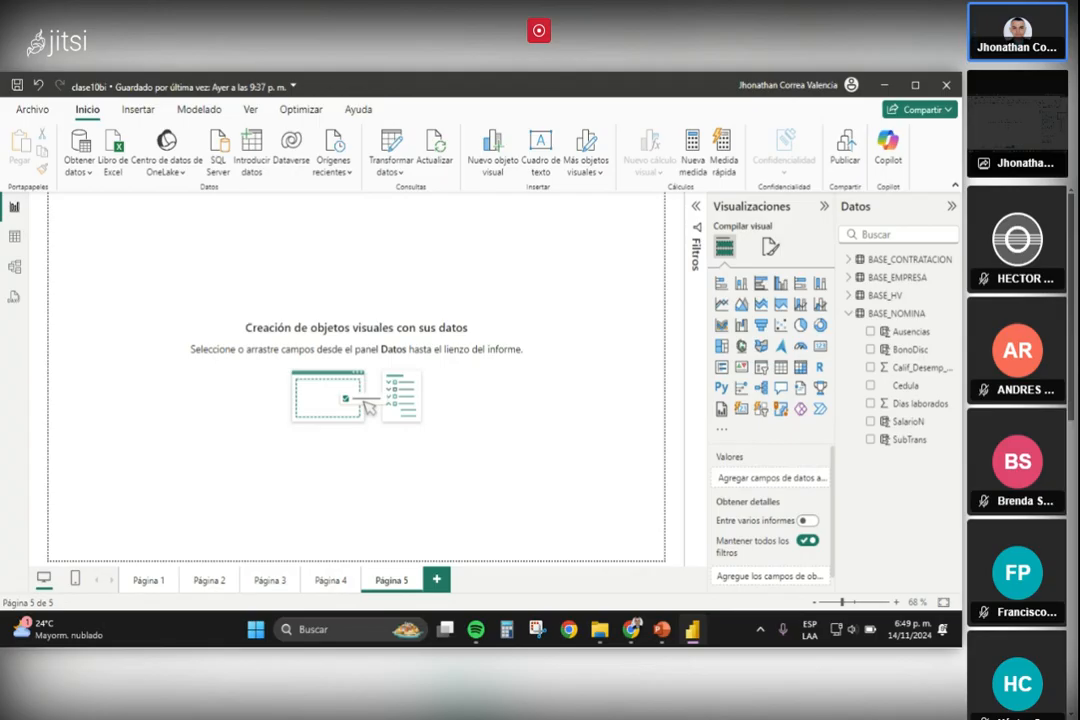
Create a blank table named Medidas by entering data manually and load it into the model
{"action": "mouse_move", "coordinate": [825, 530]}
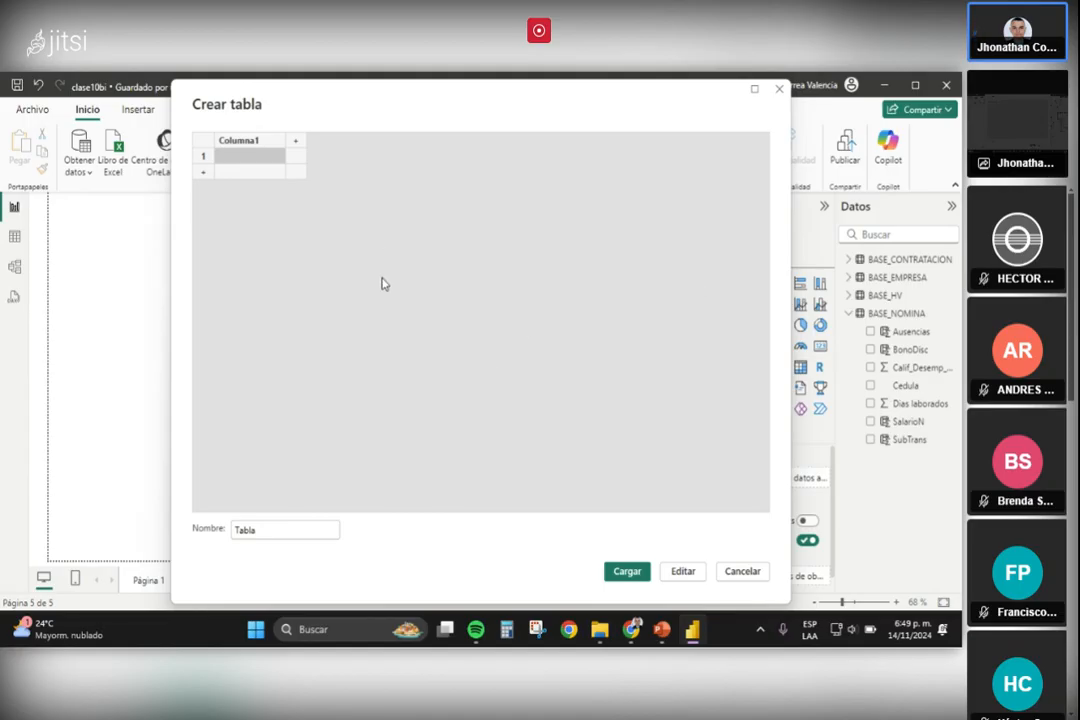
{"action": "left_click_drag", "start_coordinate": [431, 103], "coordinate": [396, 109]}
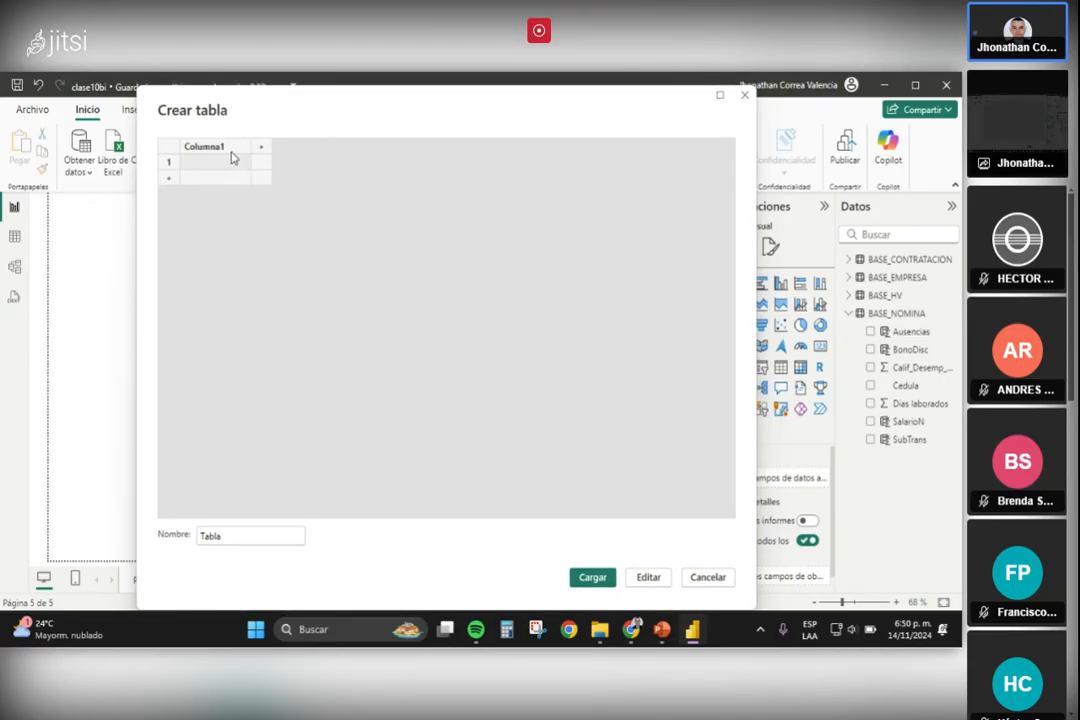
{"action": "left_click", "coordinate": [236, 538]}
{"action": "type", "text": "Medidas"}
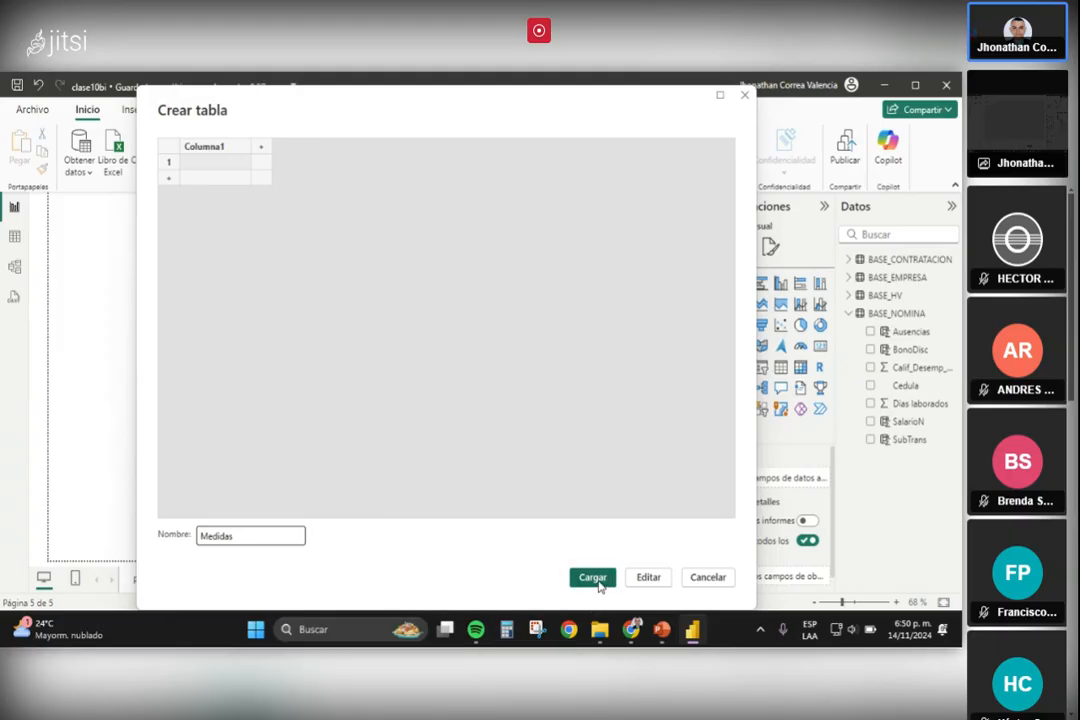
{"action": "left_click", "coordinate": [598, 586]}
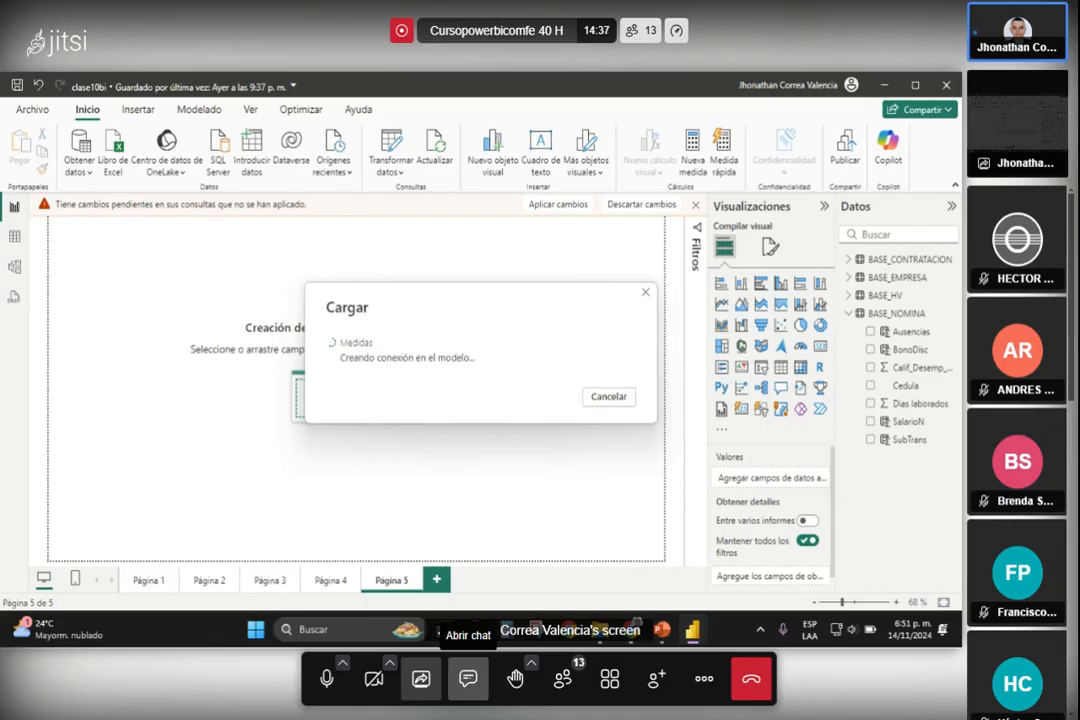
Check the meeting chat in Jitsi and stop sharing the screen
{"action": "left_click", "coordinate": [468, 679]}
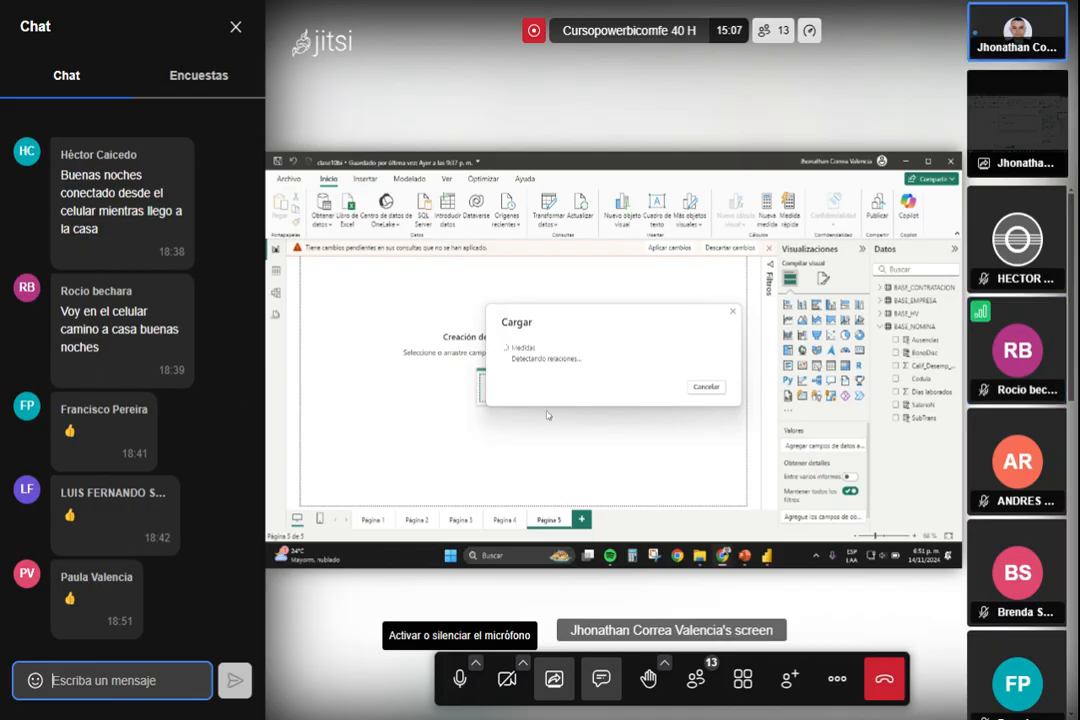
{"action": "left_click", "coordinate": [238, 28]}
{"action": "left_click", "coordinate": [421, 680]}
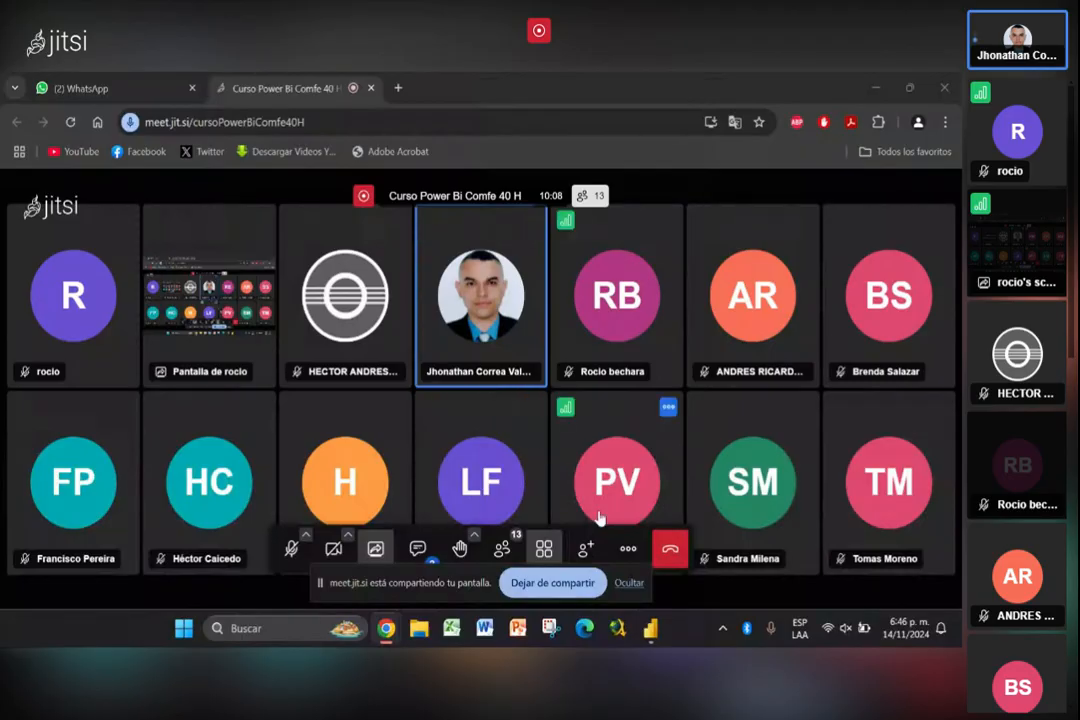
In the 13.11.2024 DATOS NOMINA report in Power BI, create a blank table named Medidas and load it
{"action": "left_click", "coordinate": [650, 628]}
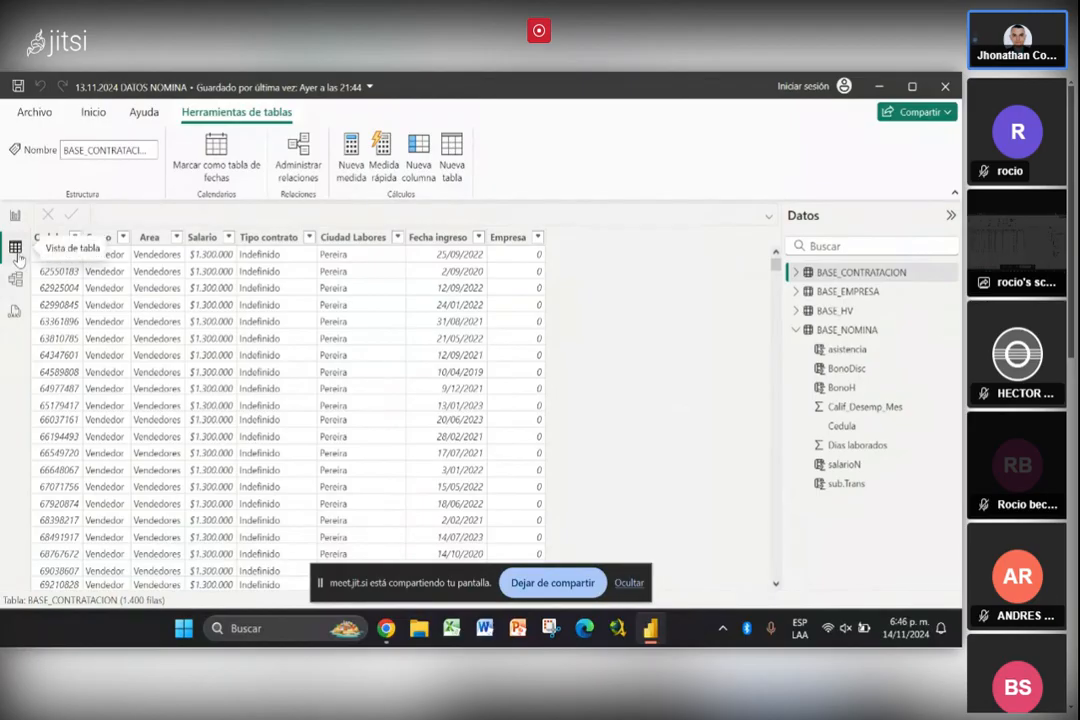
{"action": "left_click", "coordinate": [16, 217]}
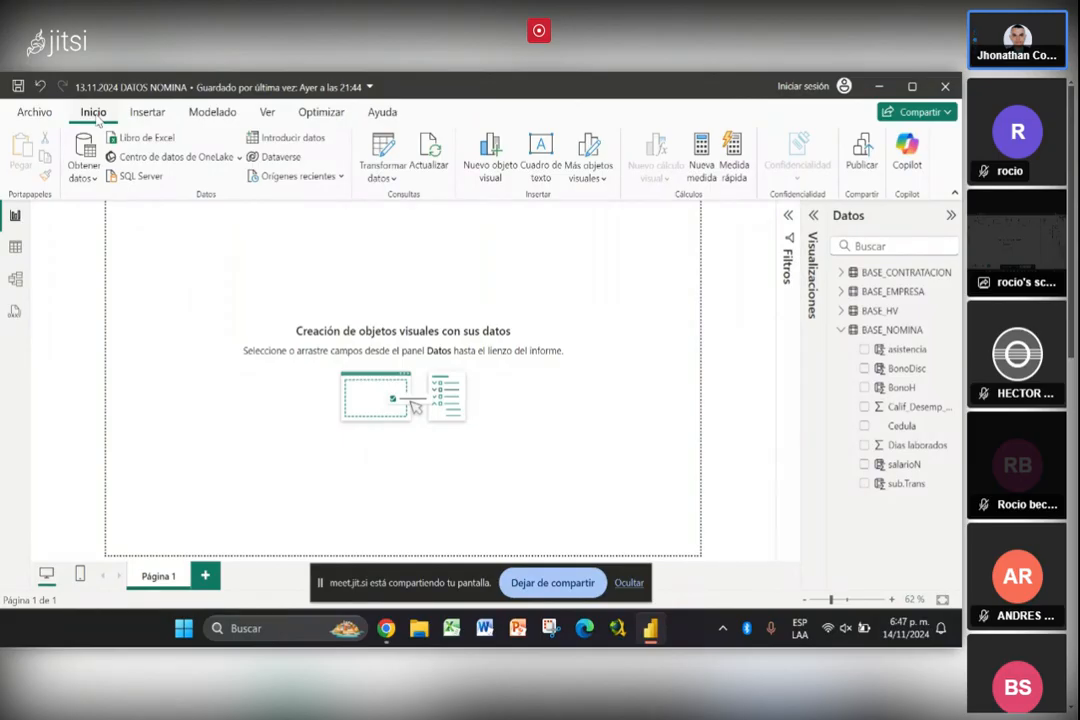
{"action": "left_click", "coordinate": [276, 140]}
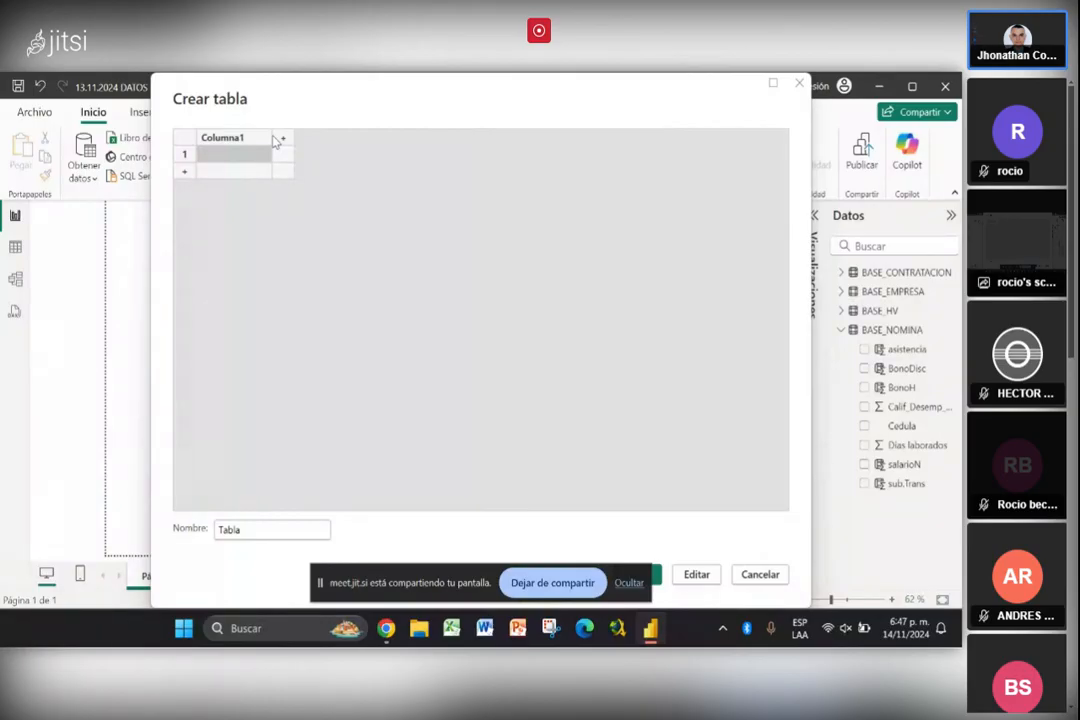
{"action": "left_click", "coordinate": [248, 531]}
{"action": "key", "text": "BackSpace"}
{"action": "key", "text": "BackSpace"}
{"action": "key", "text": "BackSpace"}
{"action": "key", "text": "BackSpace"}
{"action": "key", "text": "BackSpace"}
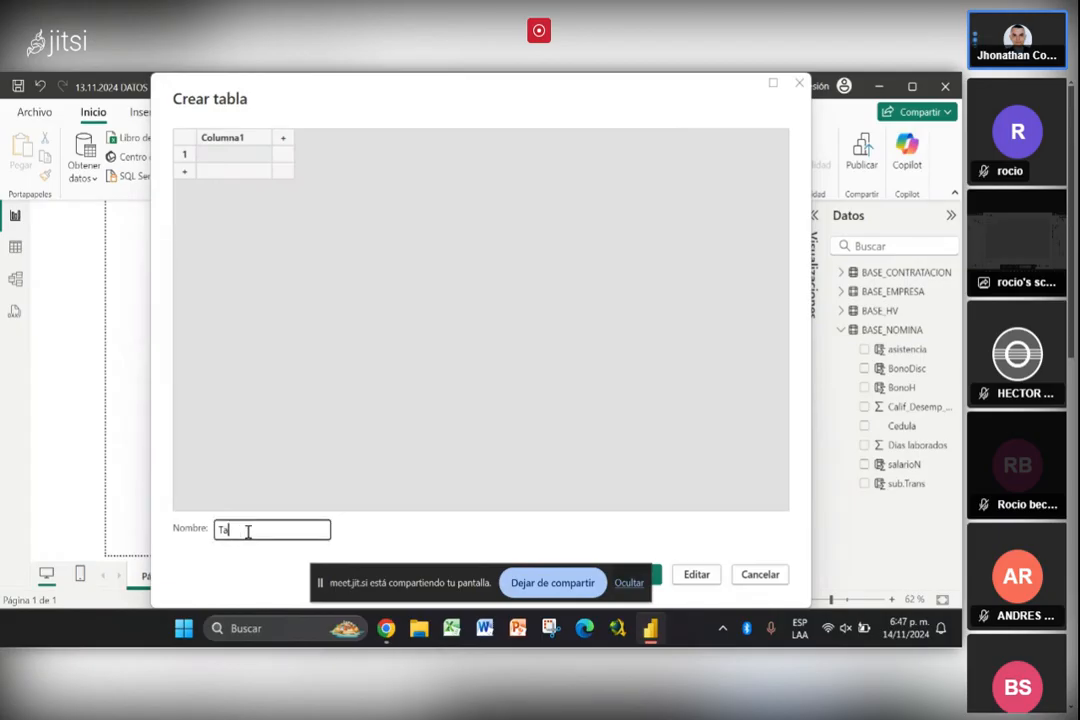
{"action": "type", "text": "Medidas"}
{"action": "left_click", "coordinate": [771, 87]}
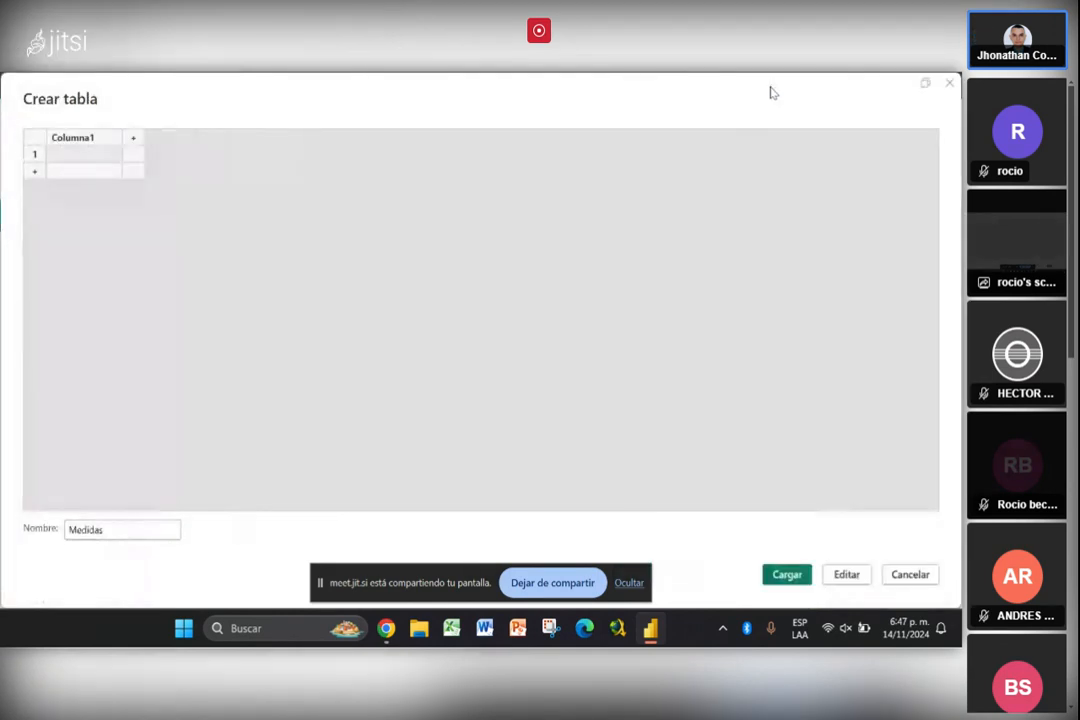
{"action": "left_click", "coordinate": [785, 573]}
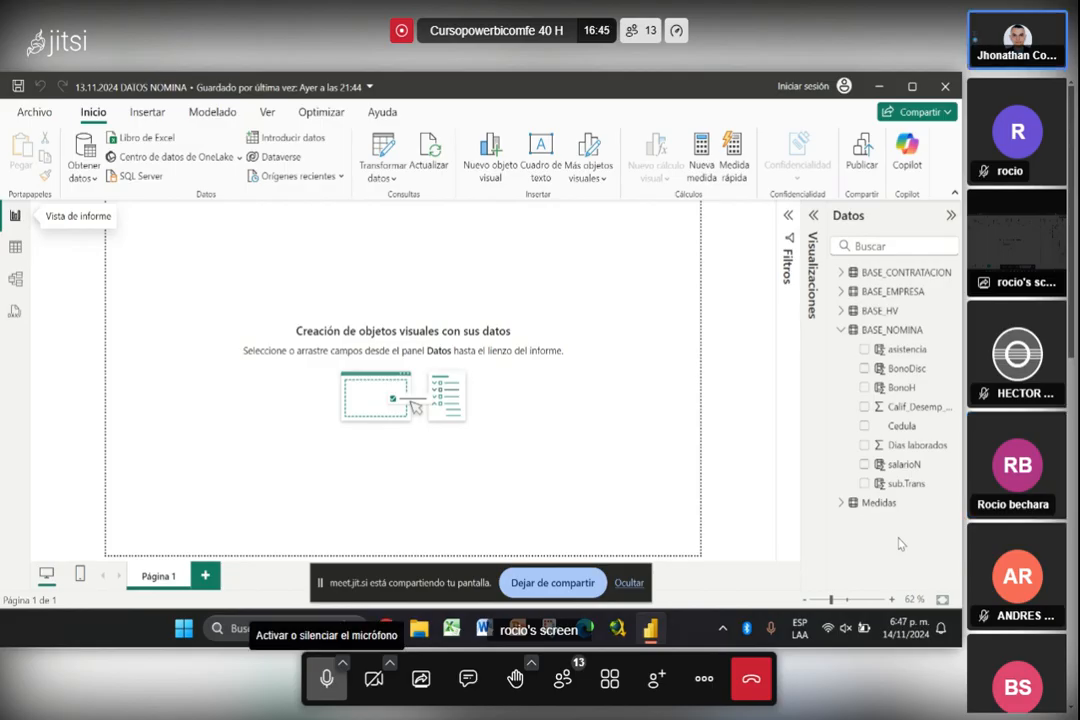
Check the Jitsi meeting chat and display the clase10bi screen being shared
{"action": "left_click", "coordinate": [458, 684]}
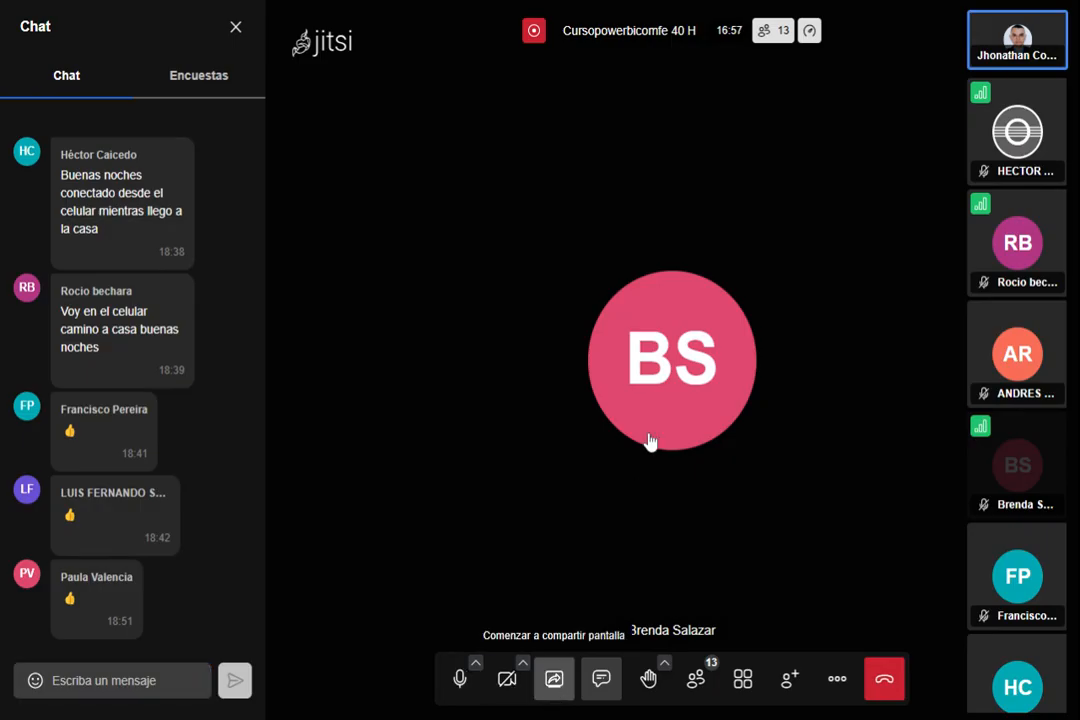
{"action": "left_click", "coordinate": [236, 32]}
{"action": "left_click", "coordinate": [1003, 121]}
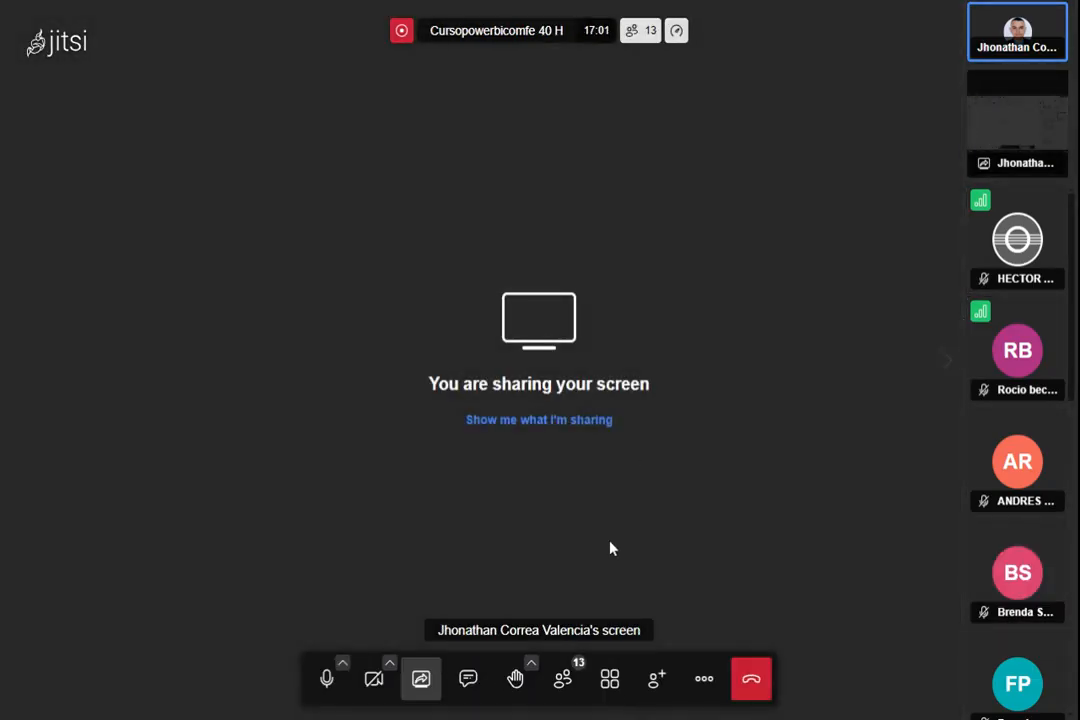
{"action": "left_click", "coordinate": [580, 421]}
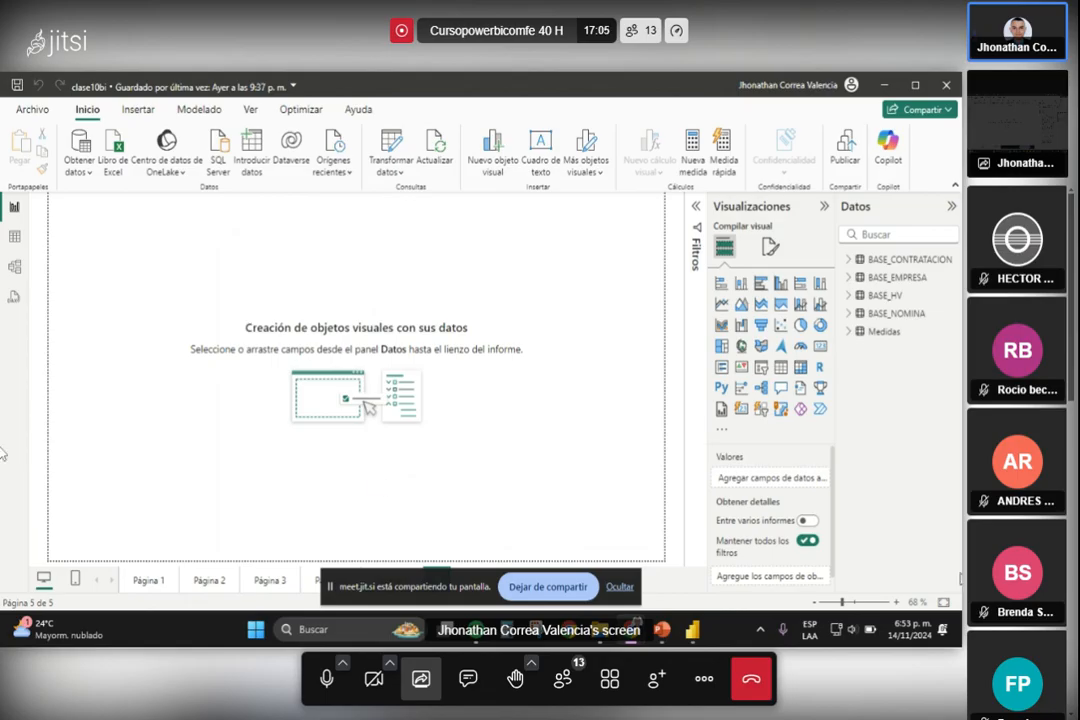
Read the new meeting chat reactions, close the chat and hide the screen-sharing notice
{"action": "left_click", "coordinate": [468, 679]}
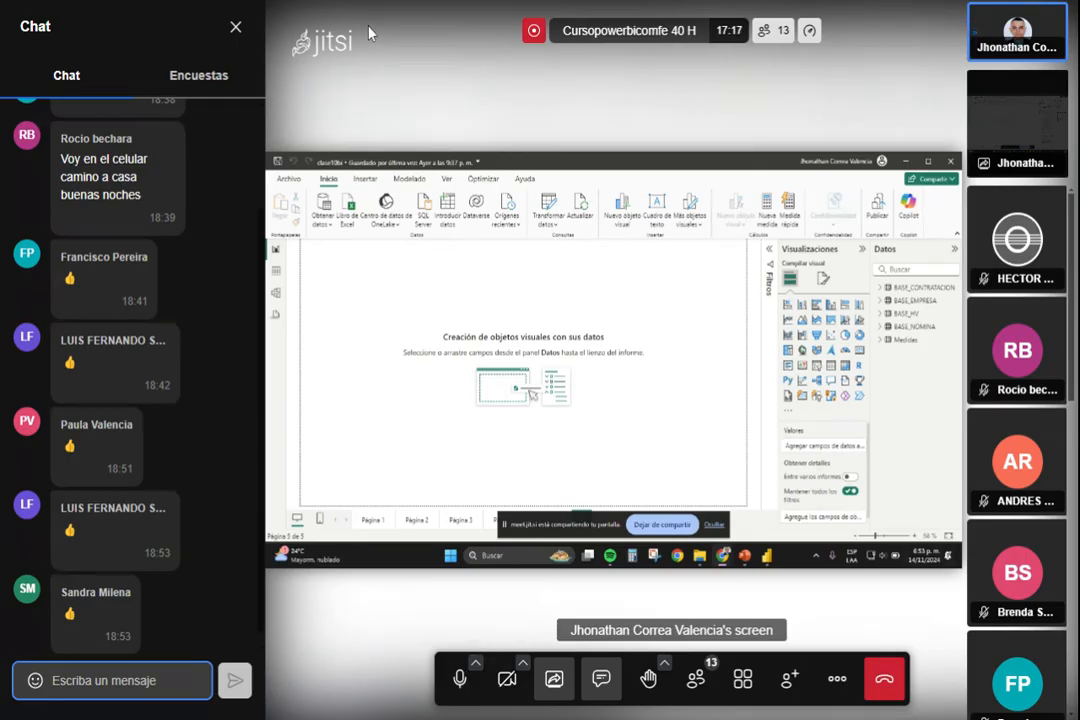
{"action": "left_click", "coordinate": [235, 30]}
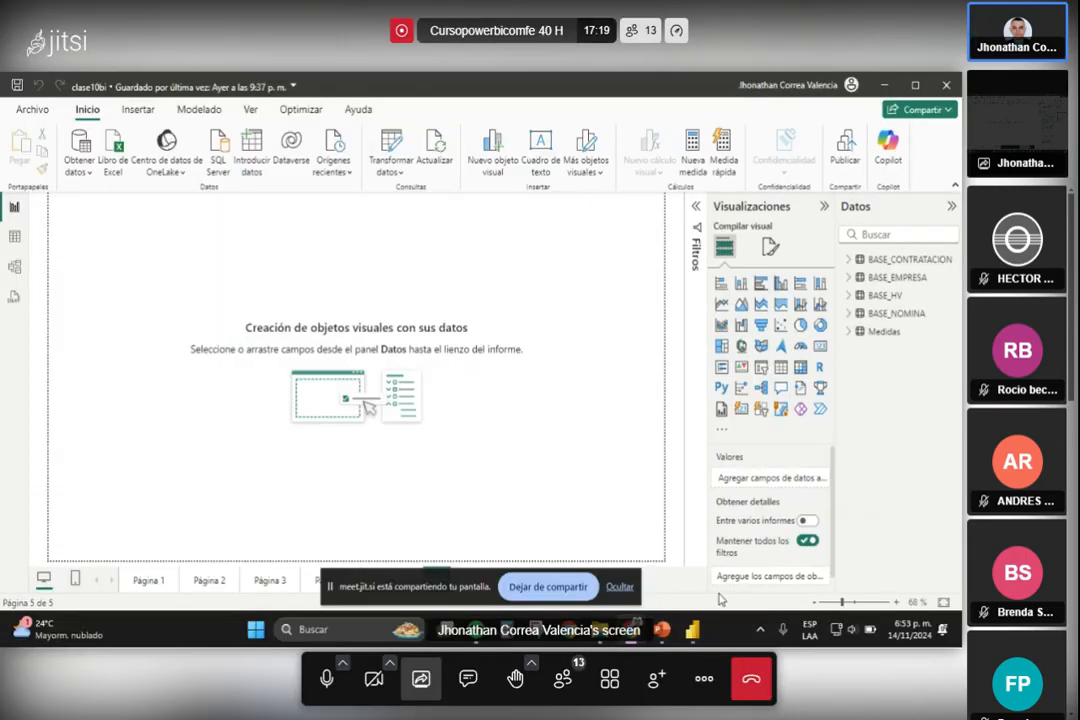
{"action": "left_click", "coordinate": [620, 586]}
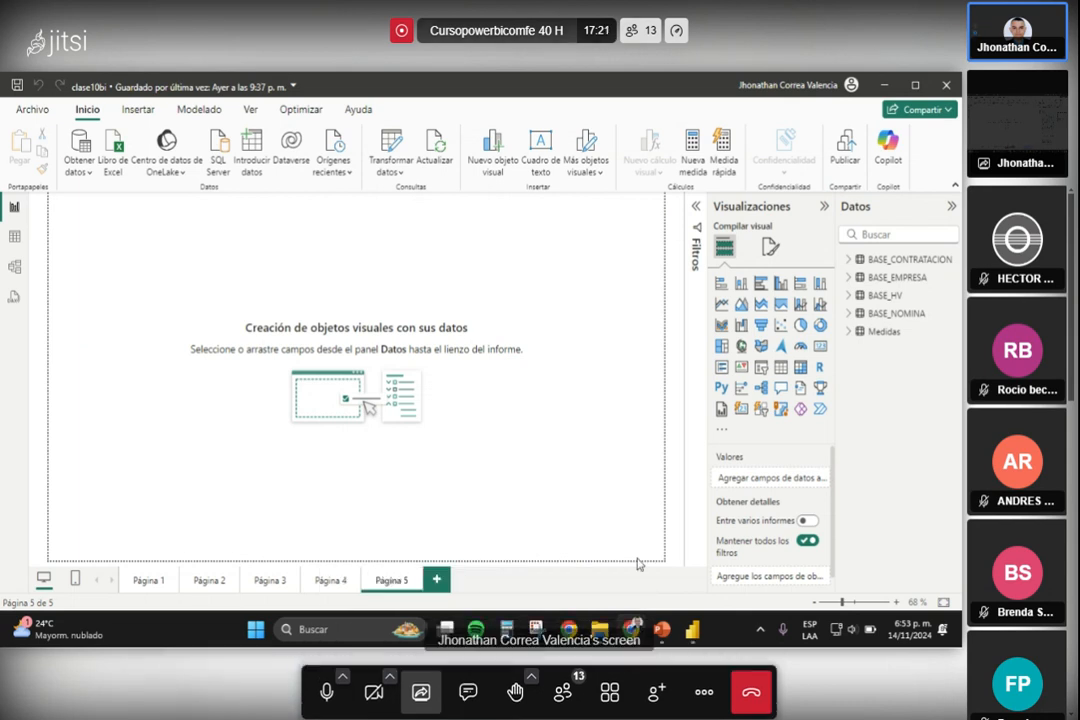
Add a new measure to the Medidas table and name it Total SalariosM in its formula
{"action": "left_click", "coordinate": [861, 334]}
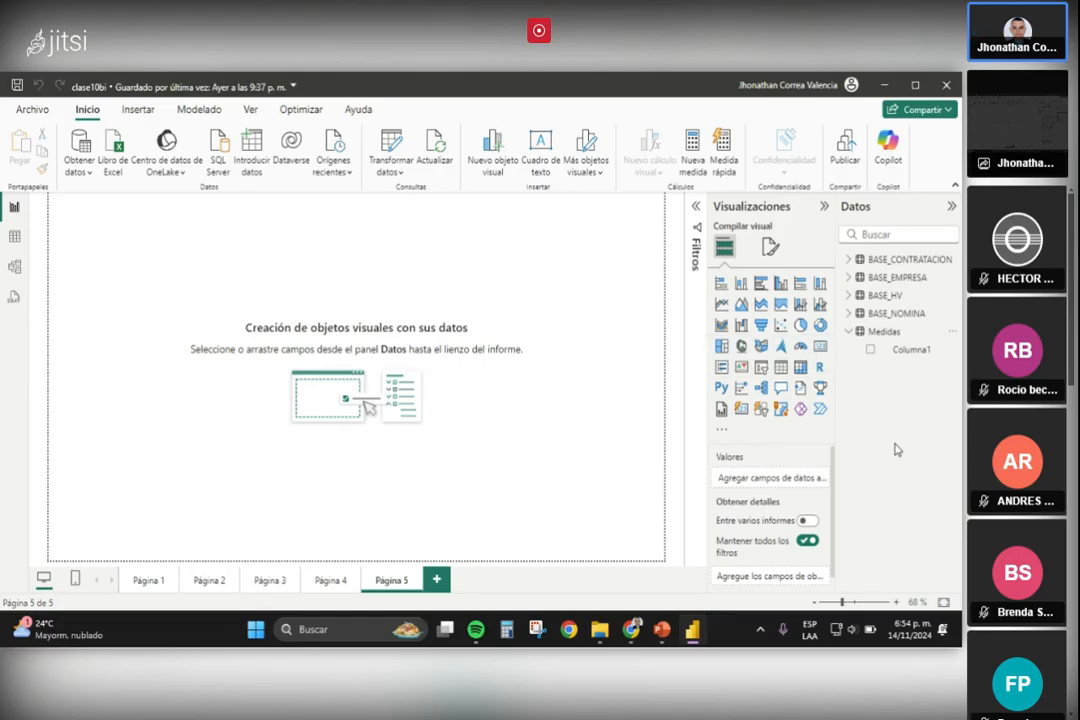
{"action": "left_click", "coordinate": [878, 335]}
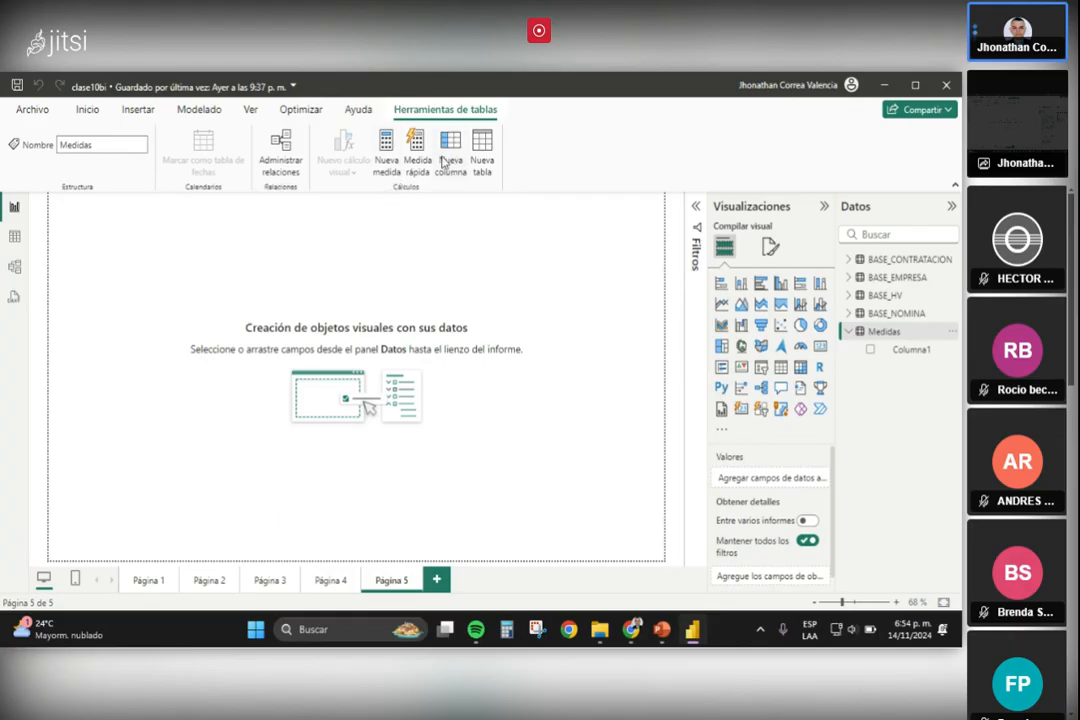
{"action": "left_click", "coordinate": [382, 160]}
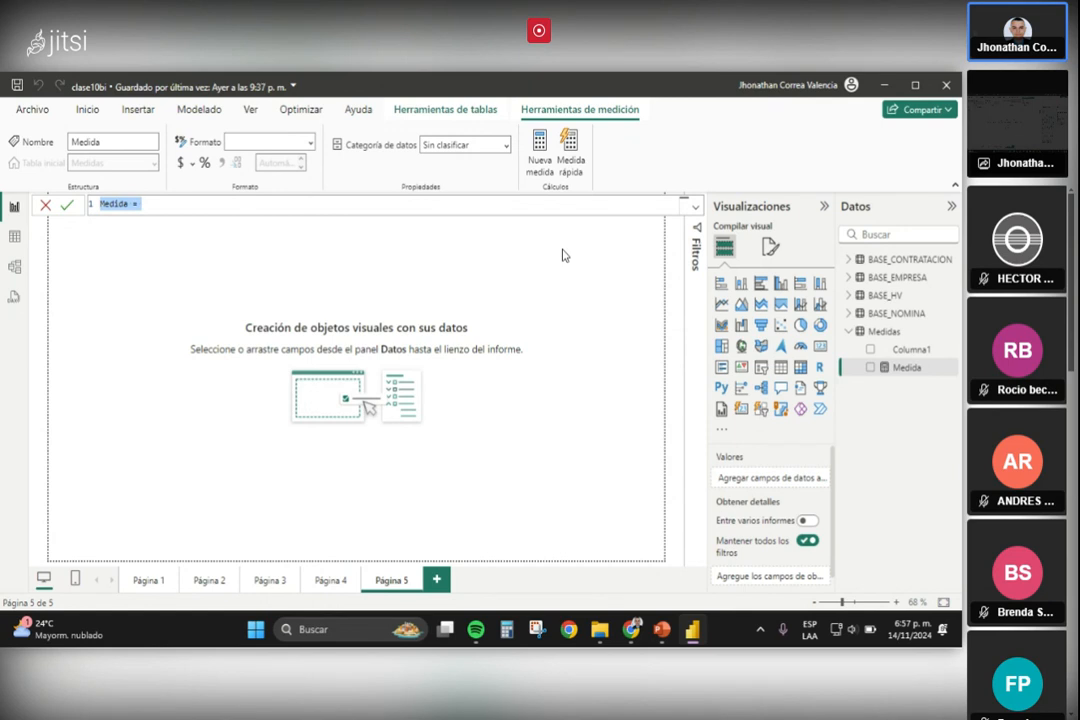
{"action": "key", "text": "BackSpace"}
{"action": "type", "text": "Total Sa"}
{"action": "type", "text": "a"}
{"action": "key", "text": "BackSpace"}
{"action": "type", "text": "lartio"}
{"action": "key", "text": "BackSpace"}
{"action": "key", "text": "BackSpace"}
{"action": "key", "text": "BackSpace"}
{"action": "type", "text": "ios"}
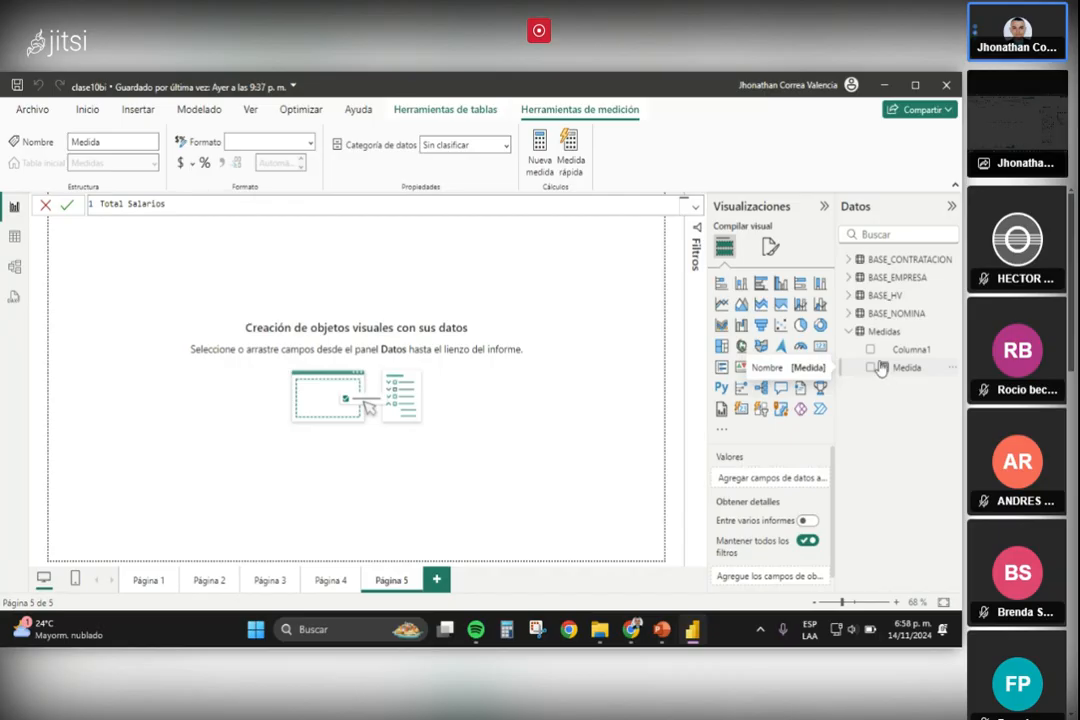
{"action": "key", "text": "BackSpace"}
{"action": "type", "text": "M"}
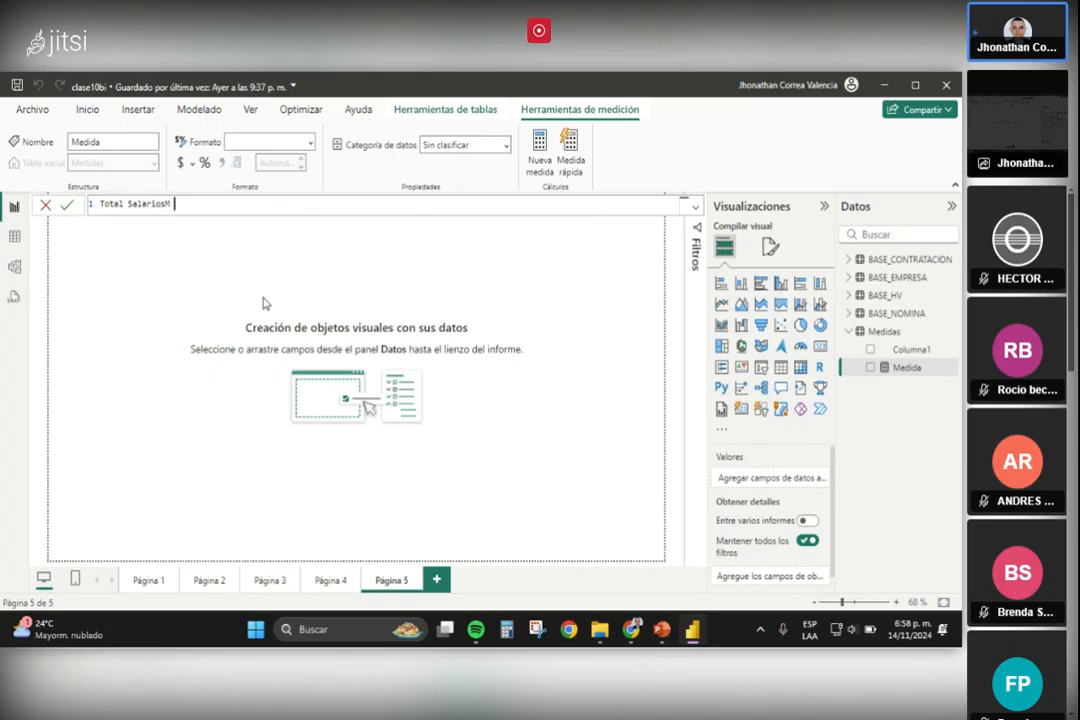
Complete the Total SalariosM measure as SUM(BASE_CONTRATACION[Salario]) and commit the formula
{"action": "type", "text": "= sum"}
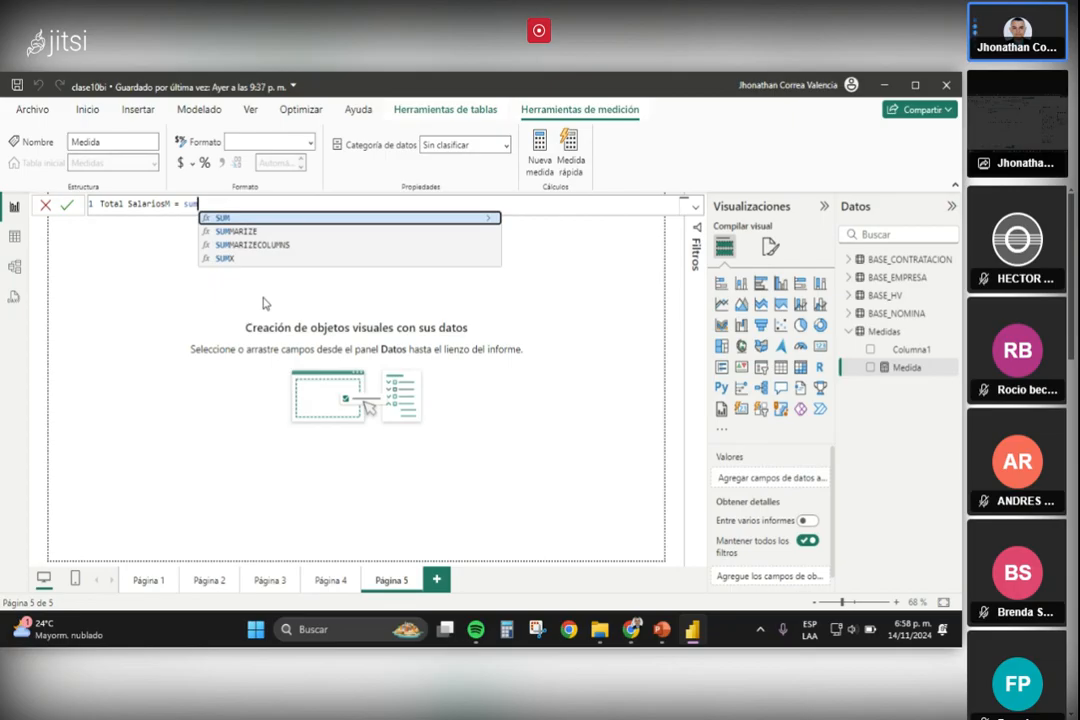
{"action": "key", "text": "Tab"}
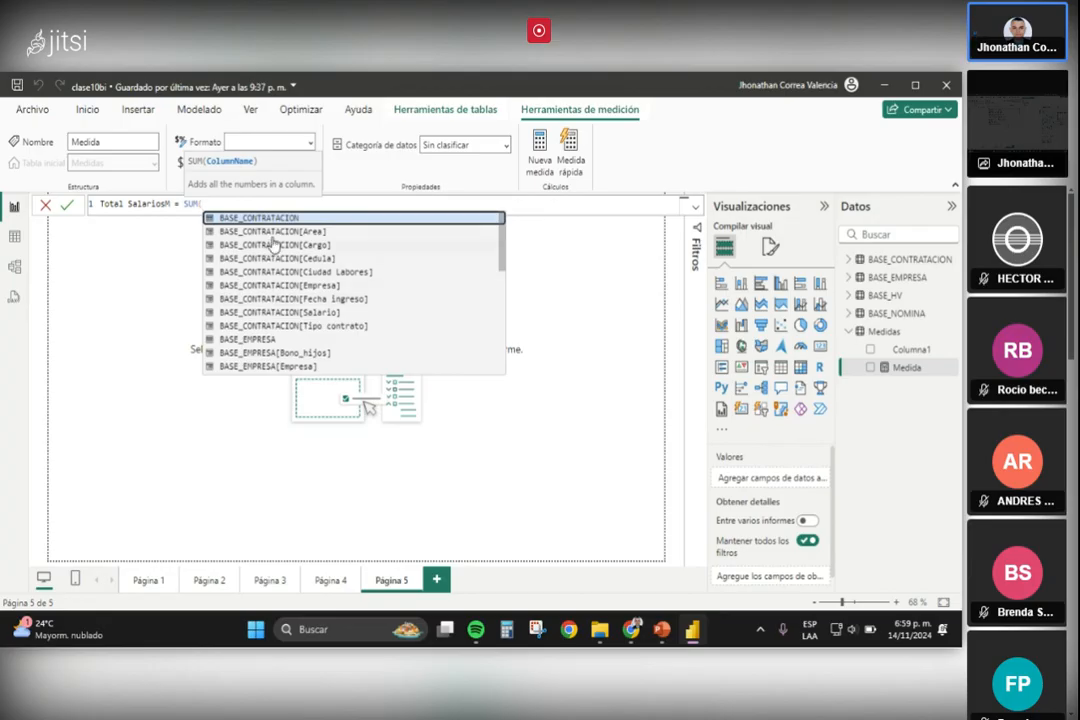
{"action": "left_click", "coordinate": [307, 313]}
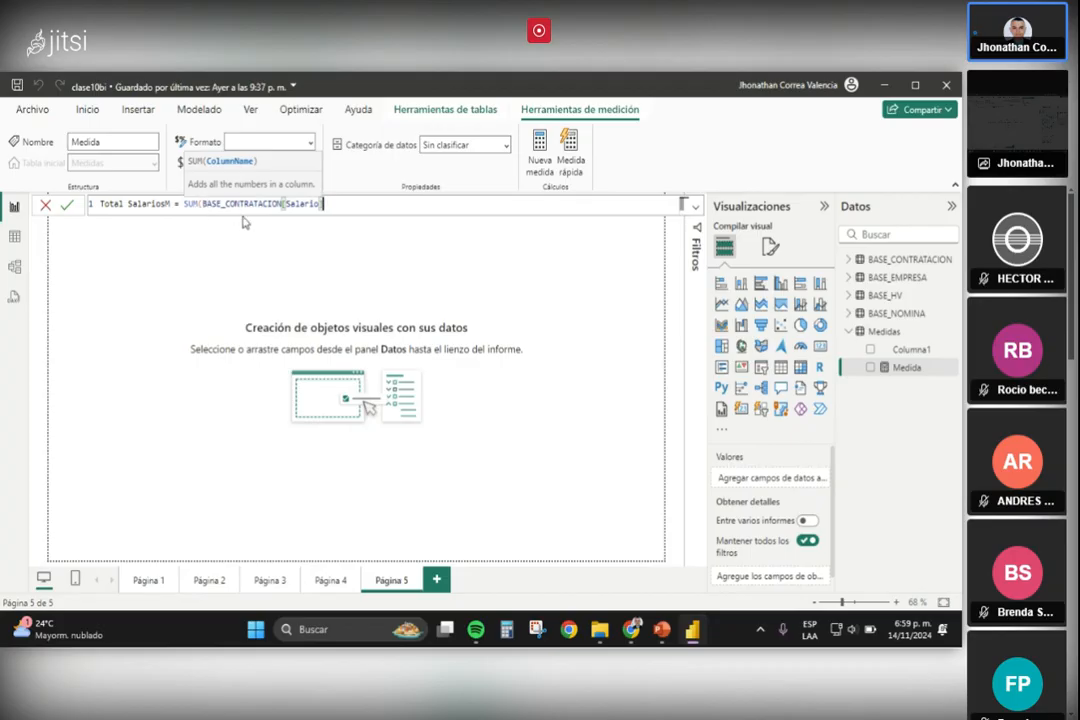
{"action": "scroll", "coordinate": [353, 213], "scroll_direction": "up", "scroll_amount": 3, "text": "ctrl"}
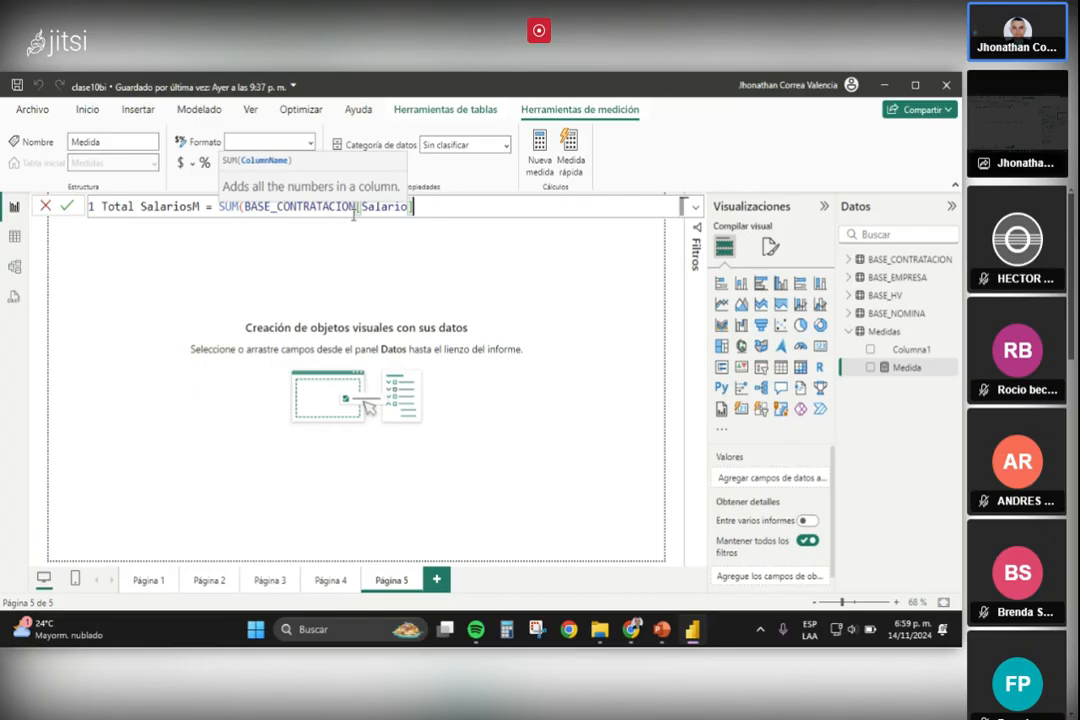
{"action": "scroll", "coordinate": [353, 213], "scroll_direction": "up", "scroll_amount": 2}
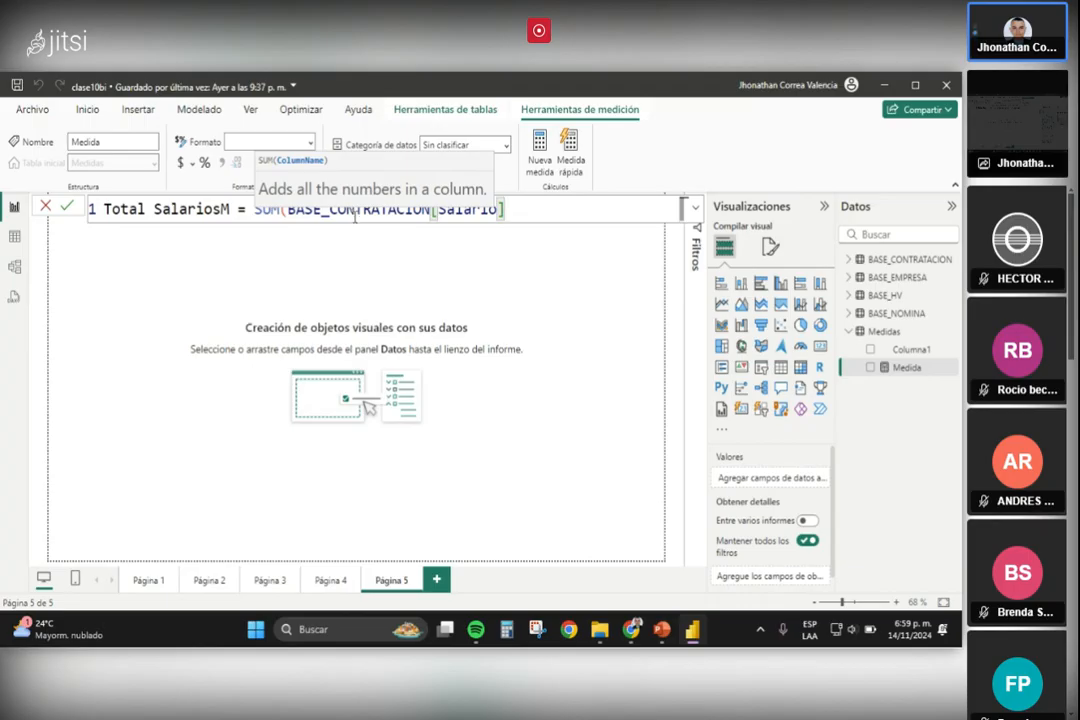
{"action": "scroll", "coordinate": [487, 230], "scroll_direction": "down", "scroll_amount": 1}
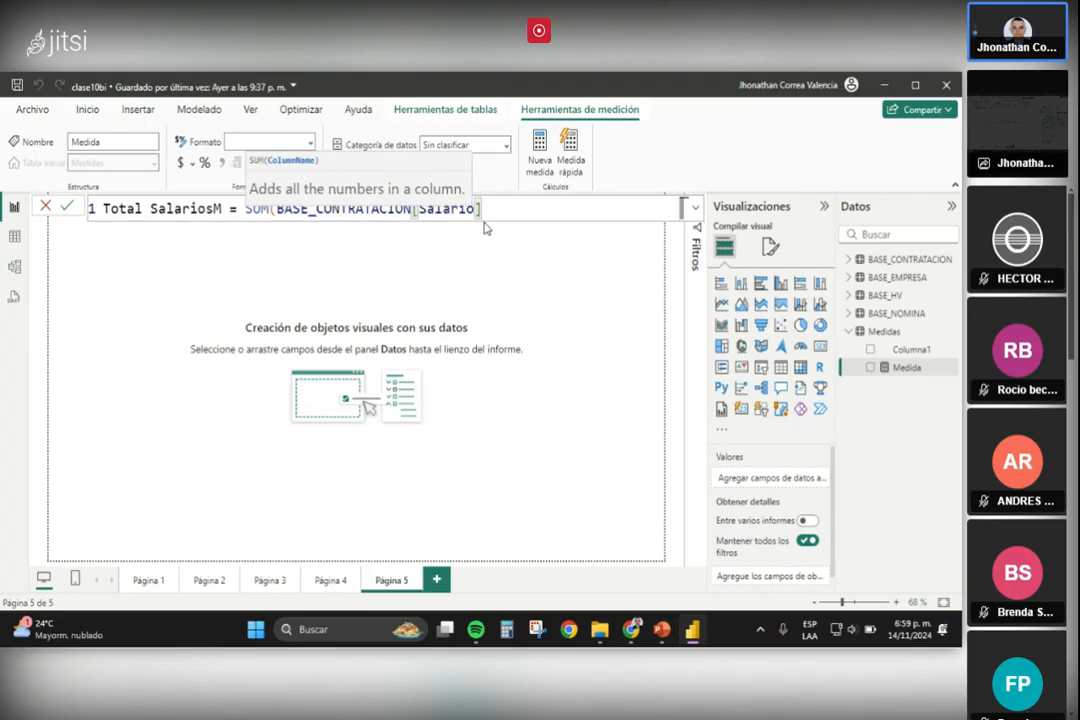
{"action": "scroll", "coordinate": [484, 219], "scroll_direction": "down", "scroll_amount": 1}
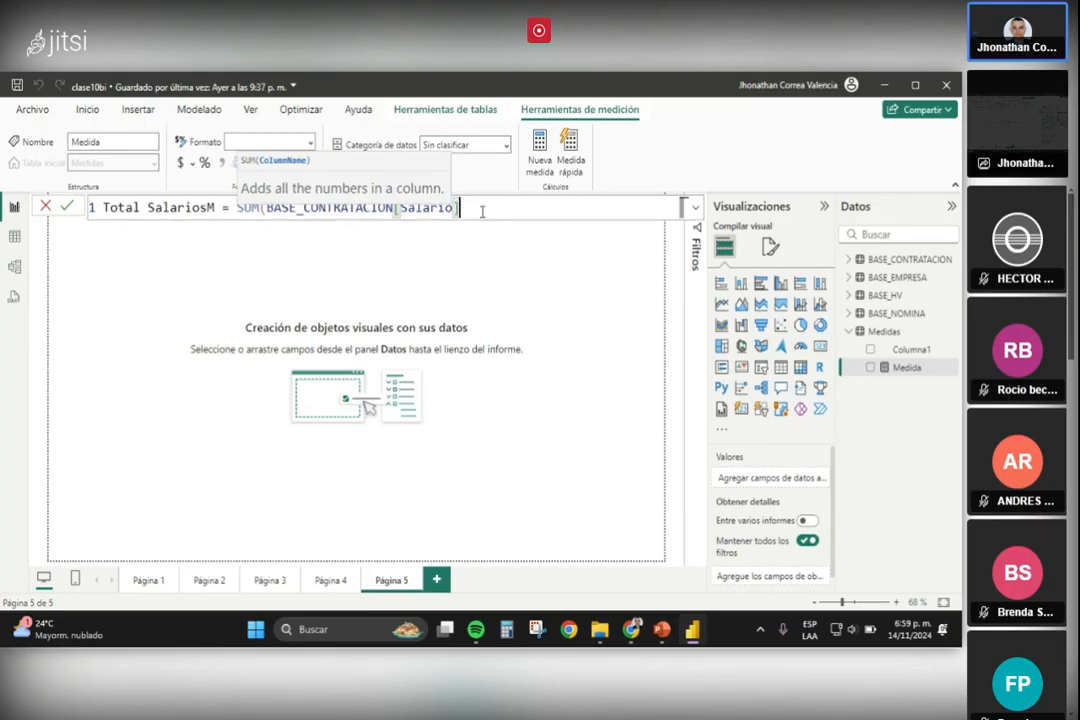
{"action": "left_click", "coordinate": [265, 207]}
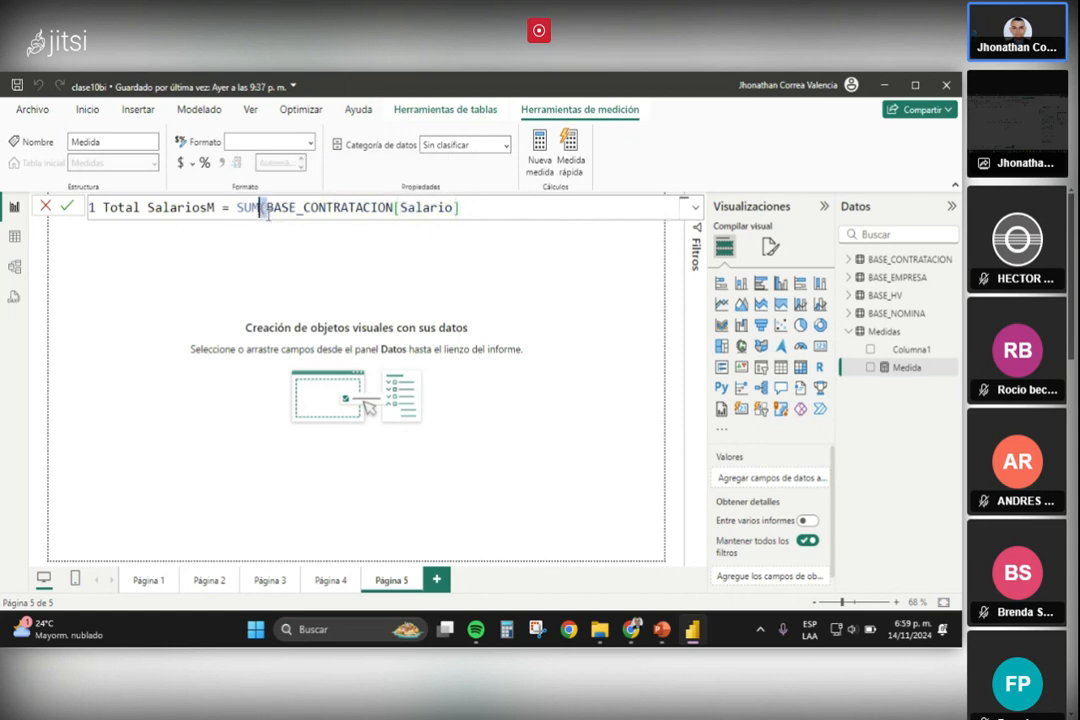
{"action": "key", "text": "End"}
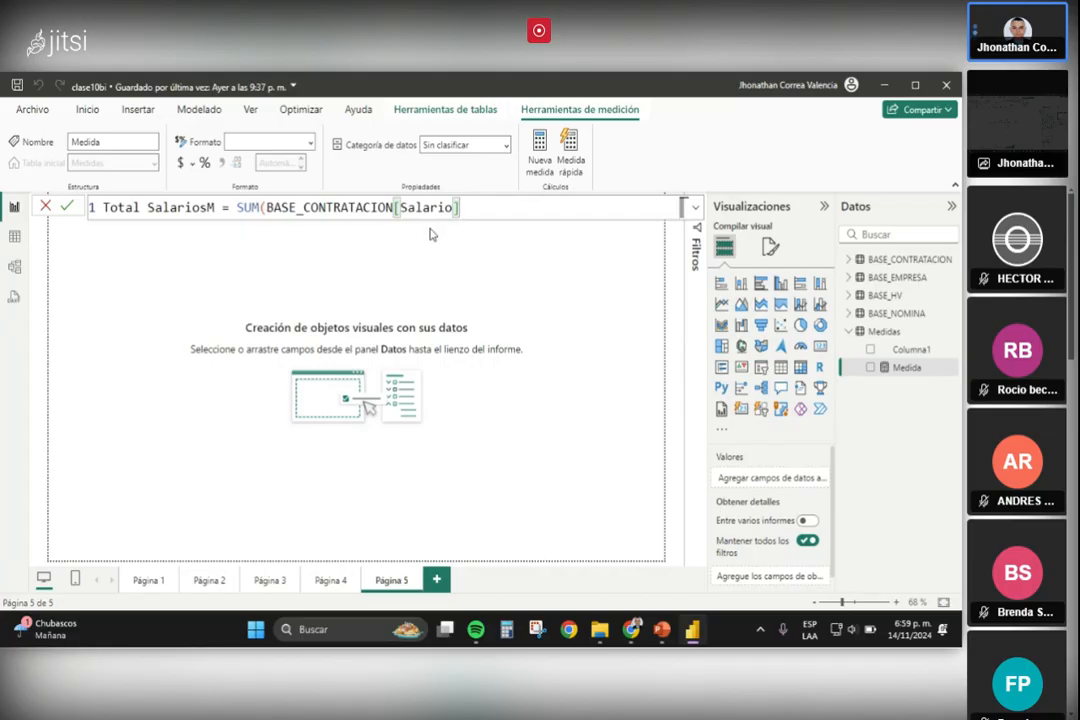
{"action": "type", "text": ")"}
{"action": "left_click", "coordinate": [66, 210]}
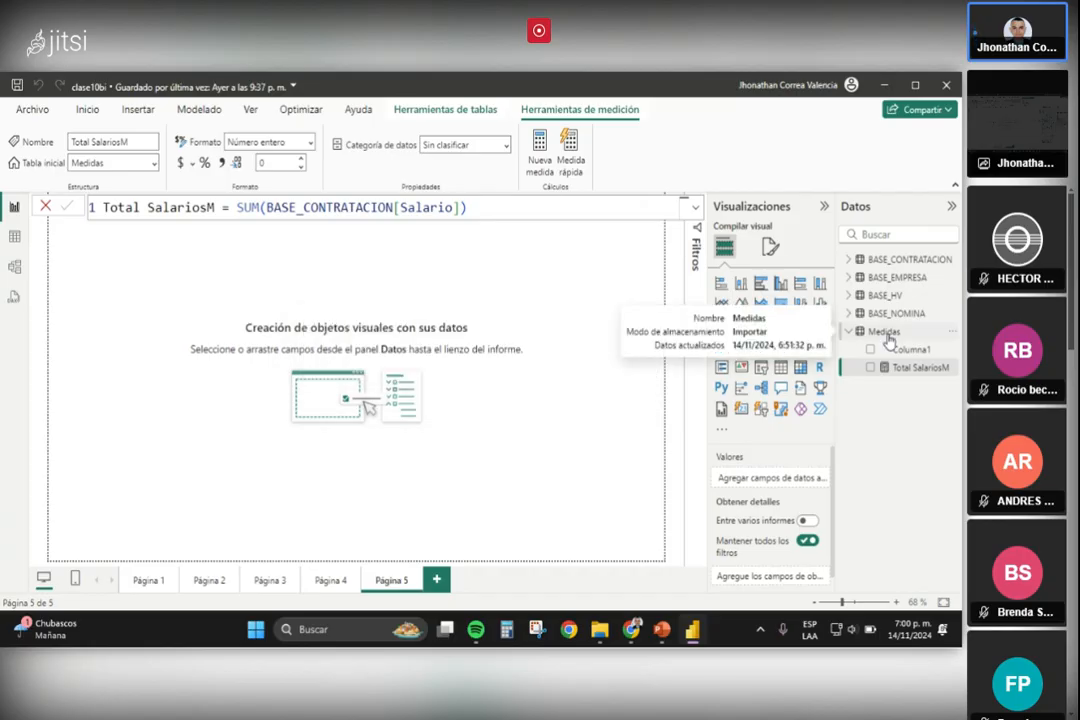
Delete the placeholder column Columna1 from the Medidas table in the model
{"action": "left_click", "coordinate": [951, 355]}
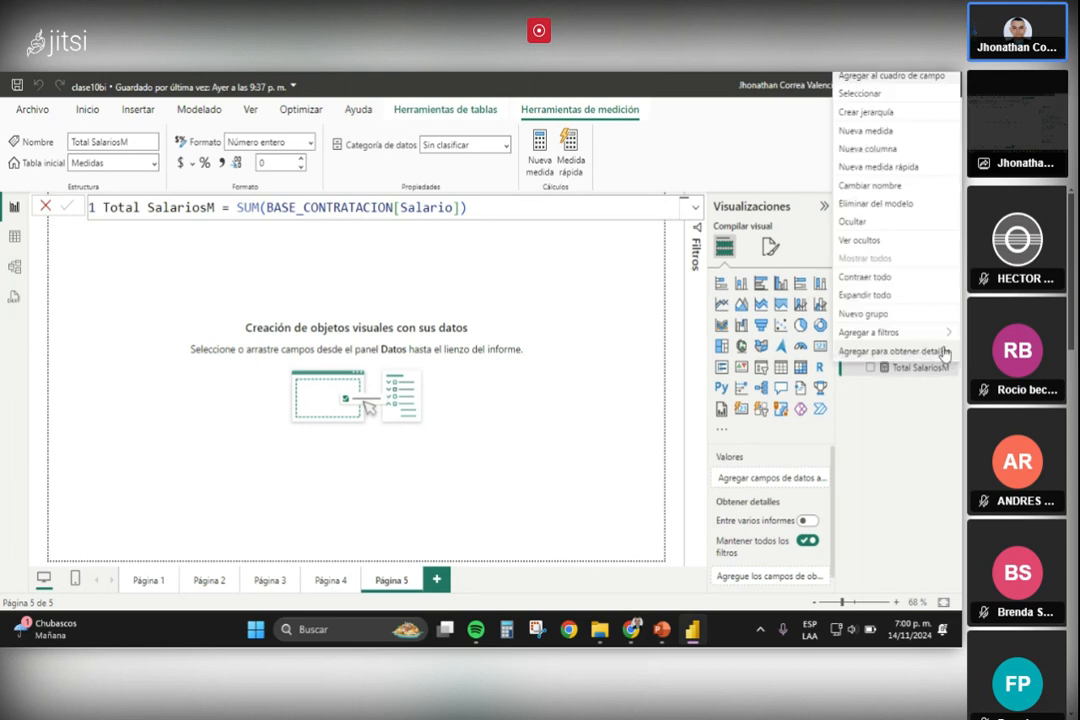
{"action": "left_click", "coordinate": [905, 408]}
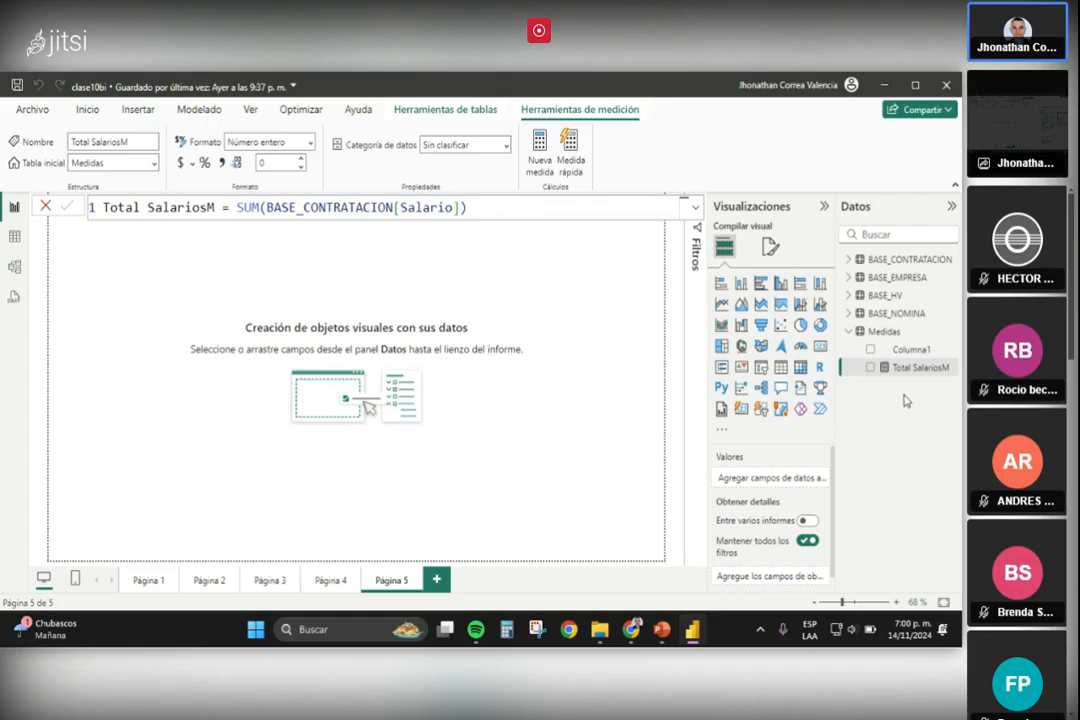
{"action": "left_click", "coordinate": [950, 349]}
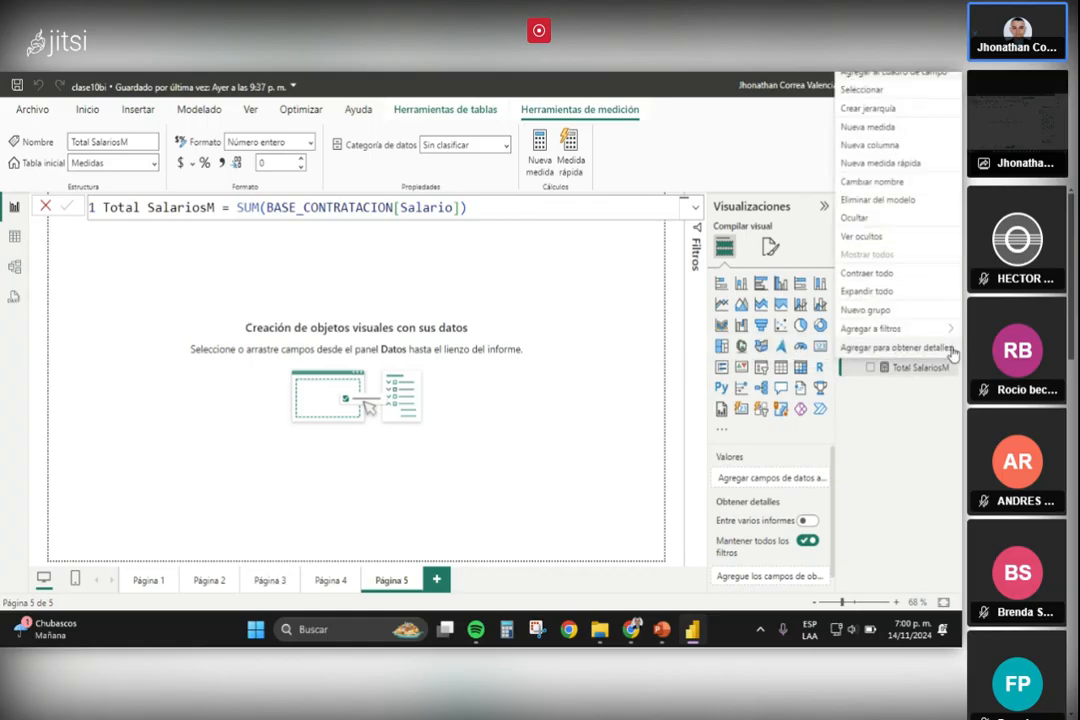
{"action": "left_click", "coordinate": [878, 217]}
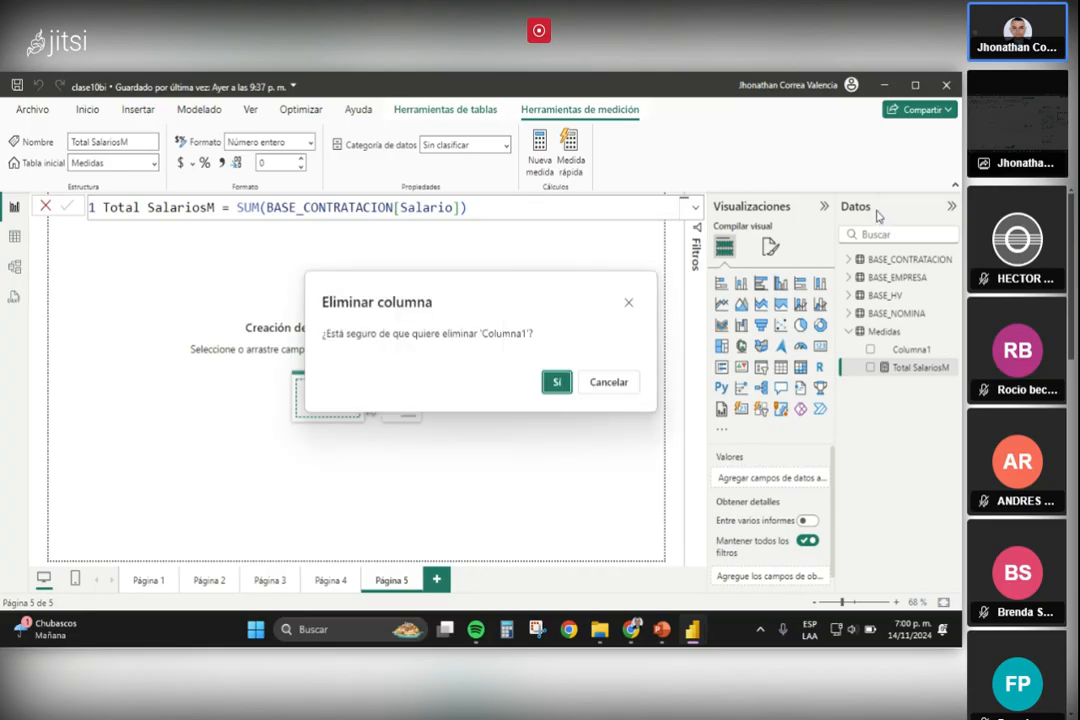
{"action": "left_click", "coordinate": [557, 382]}
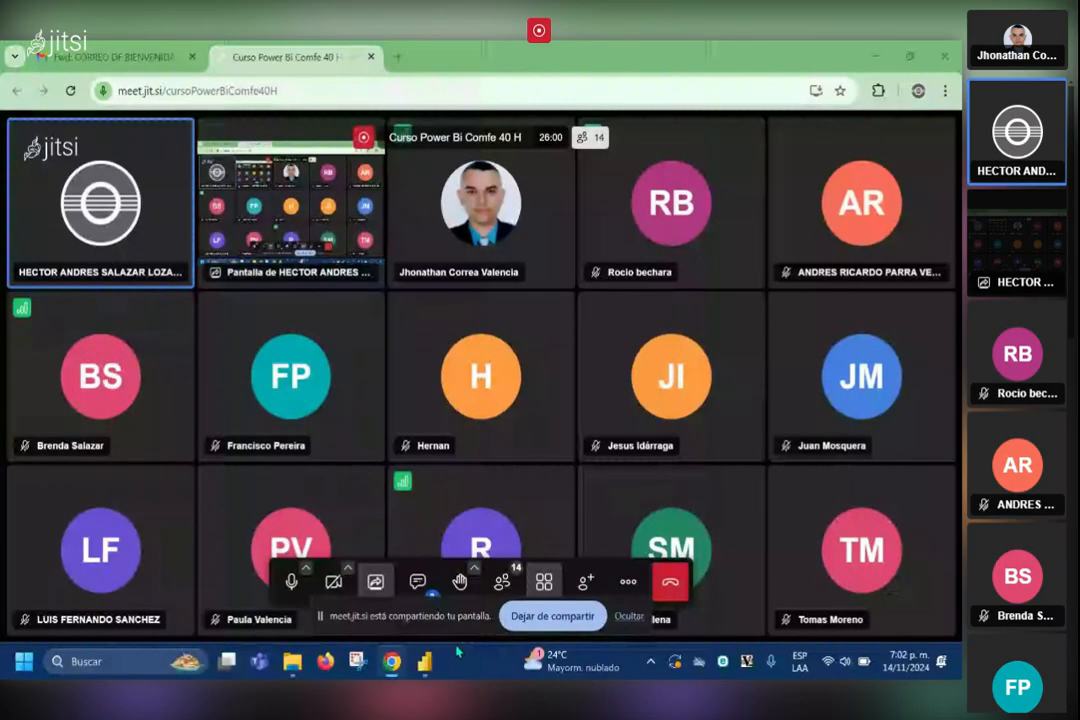
Switch to the Clase10BI report in Power BI, delete the TotalSalarioM column from BASE_CONTRATACION and collapse that table
{"action": "left_click", "coordinate": [424, 662]}
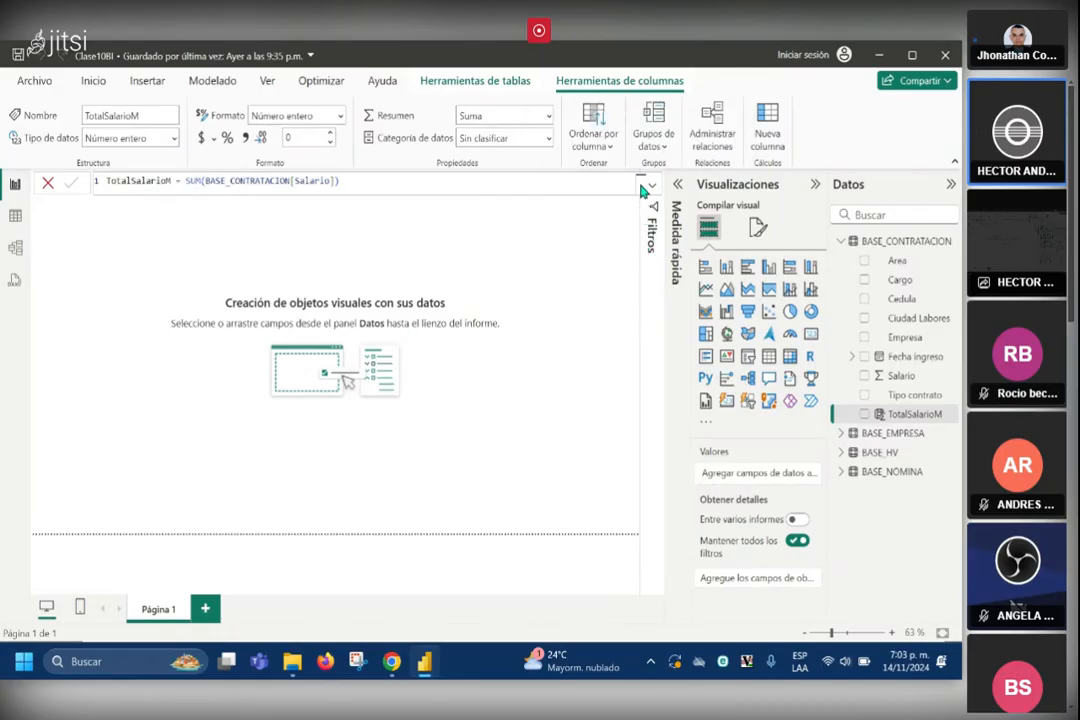
{"action": "left_click", "coordinate": [951, 416]}
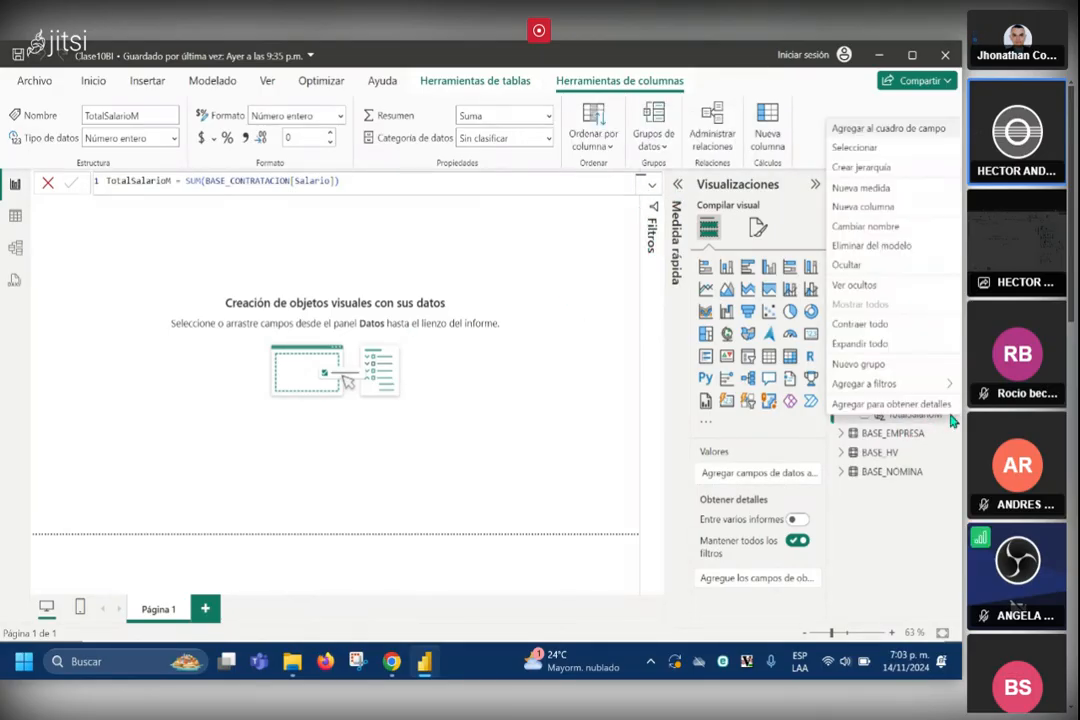
{"action": "left_click", "coordinate": [870, 245]}
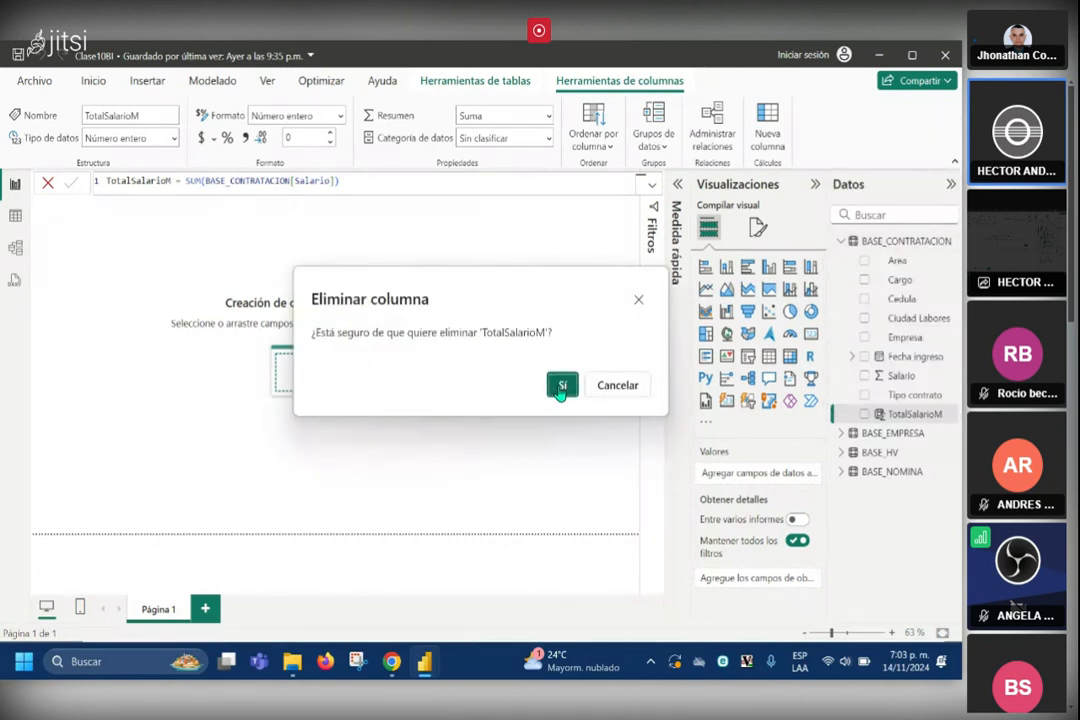
{"action": "left_click", "coordinate": [561, 388]}
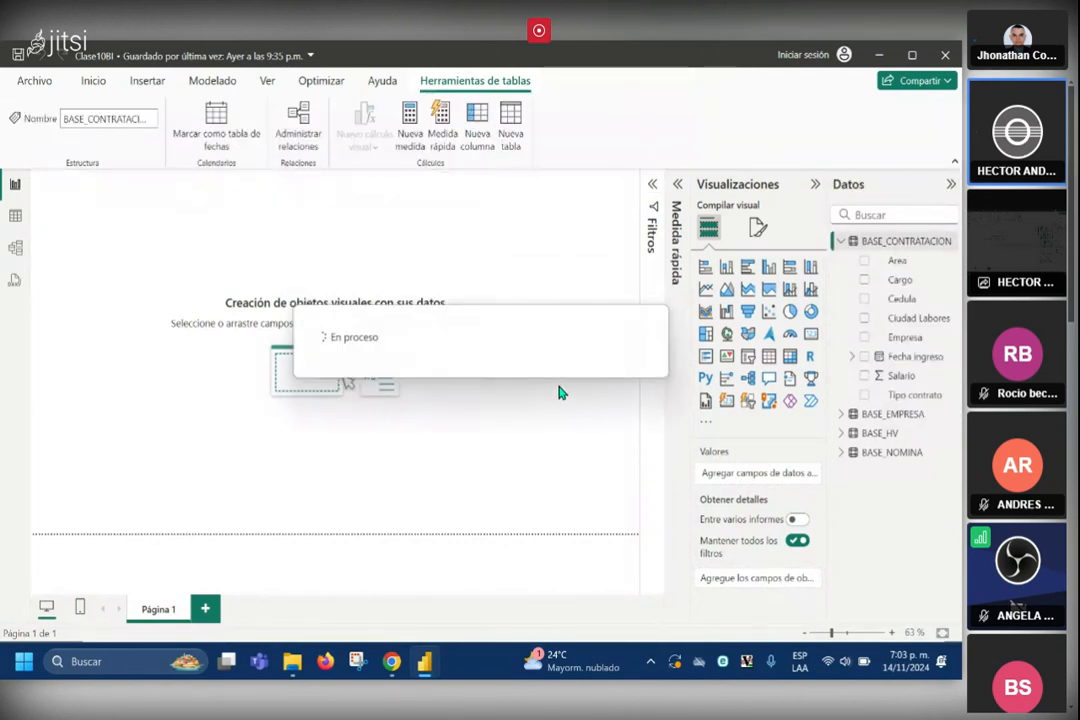
{"action": "left_click", "coordinate": [841, 241]}
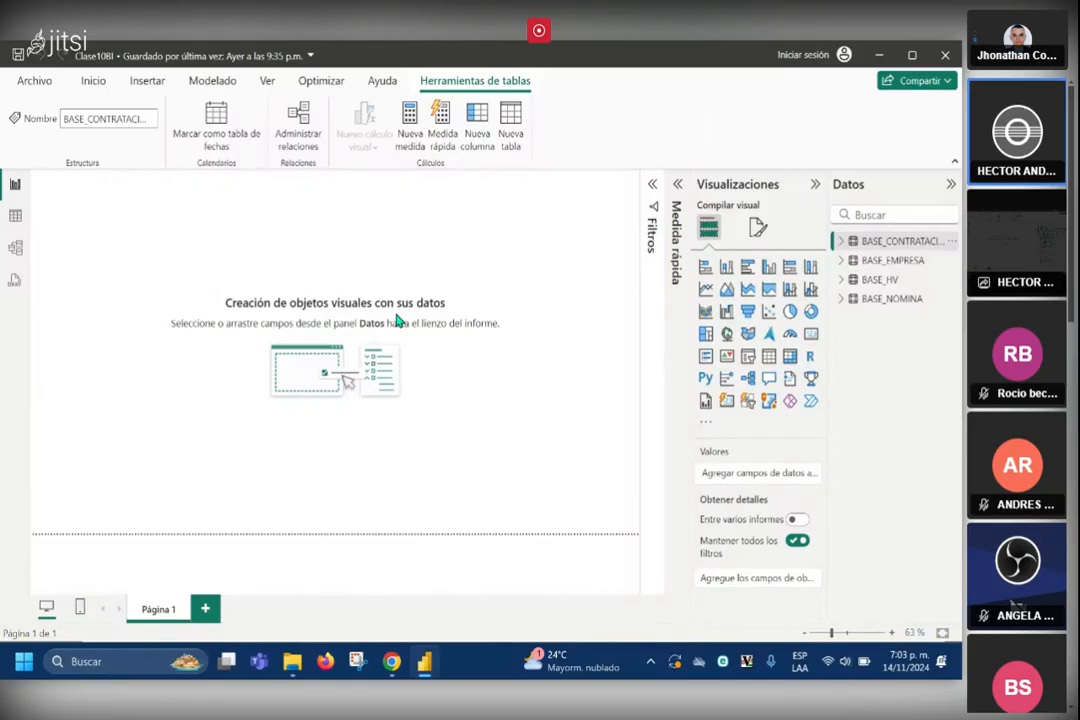
Create a blank table by manual data entry, name it Medidas and load it into the report
{"action": "left_click", "coordinate": [93, 80]}
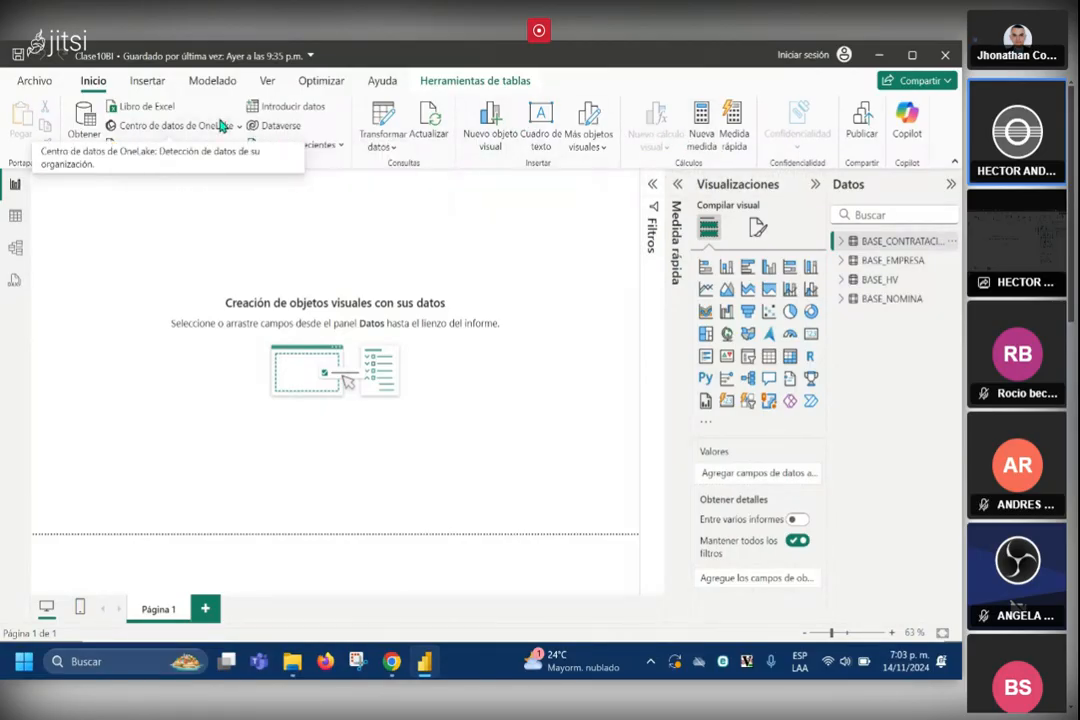
{"action": "left_click", "coordinate": [293, 111]}
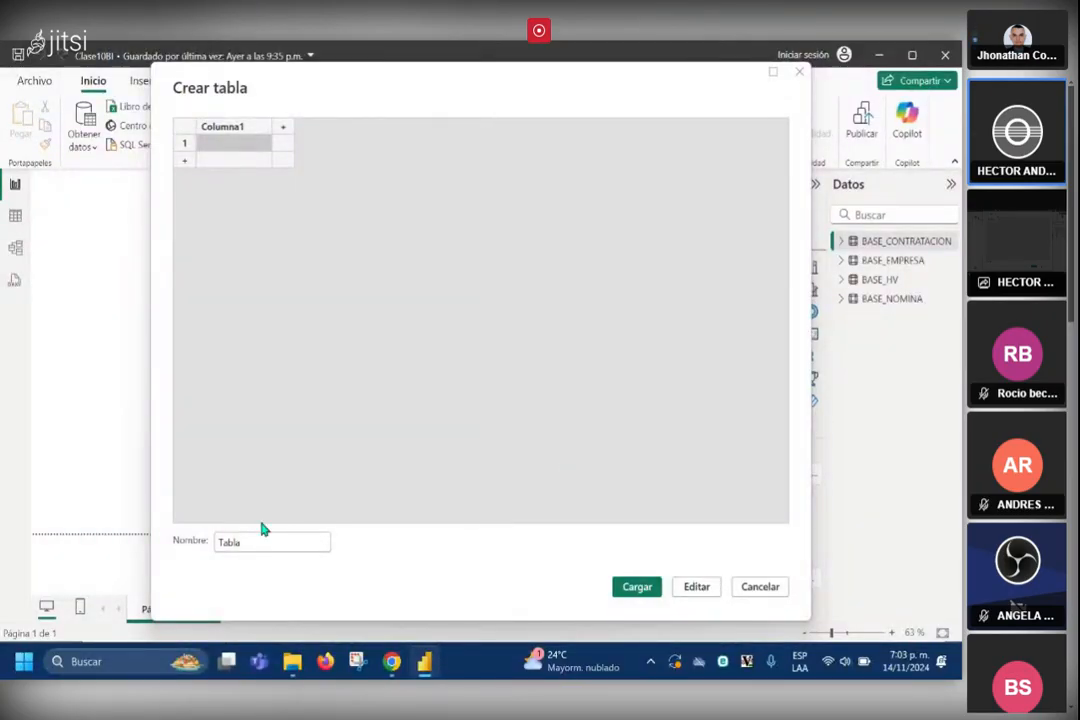
{"action": "left_click_drag", "start_coordinate": [246, 541], "coordinate": [192, 544]}
{"action": "type", "text": "Medida"}
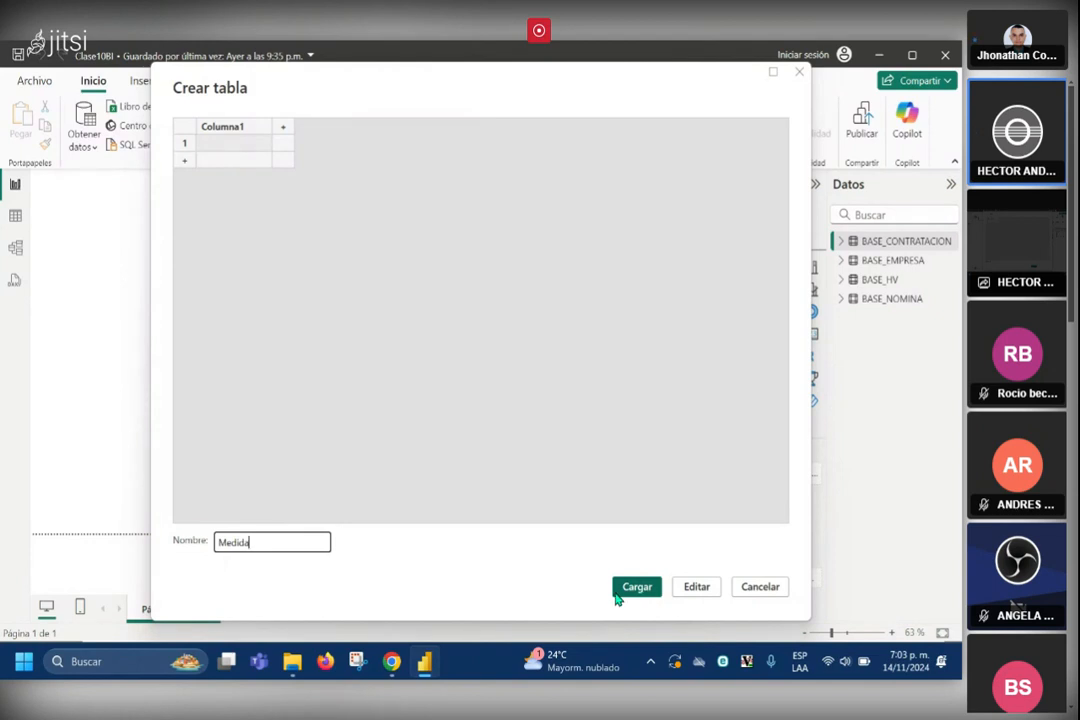
{"action": "type", "text": "s"}
{"action": "left_click", "coordinate": [637, 587]}
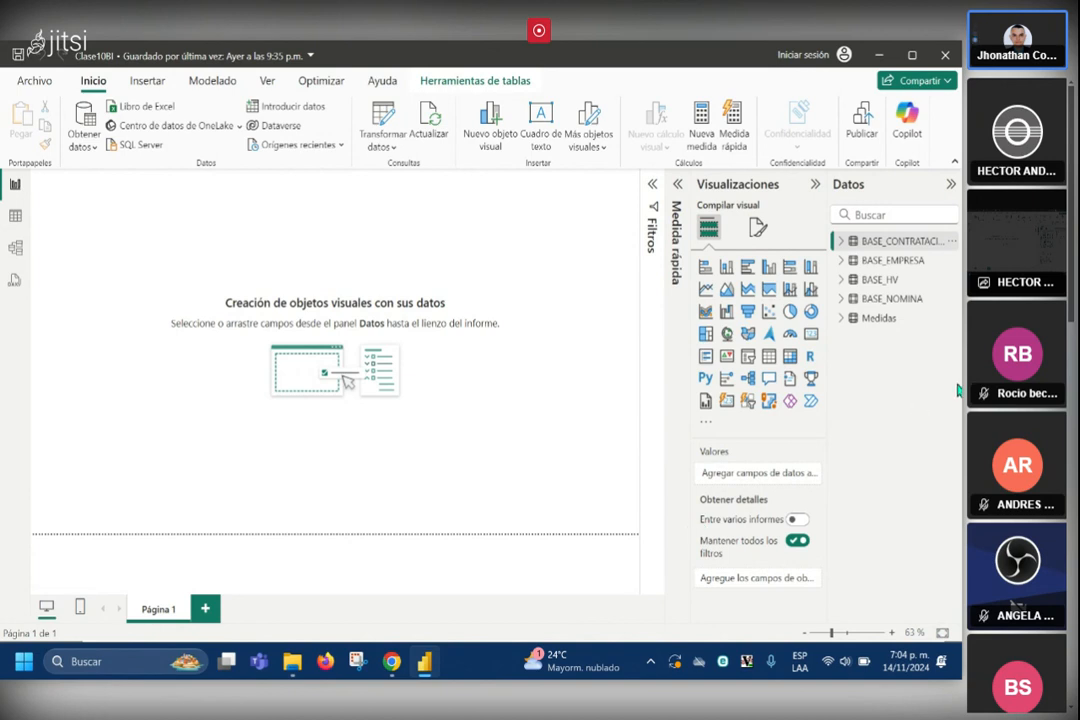
Add a new measure to the Medidas table and try to commit it with only the name TotalSalarioM
{"action": "left_click", "coordinate": [841, 318]}
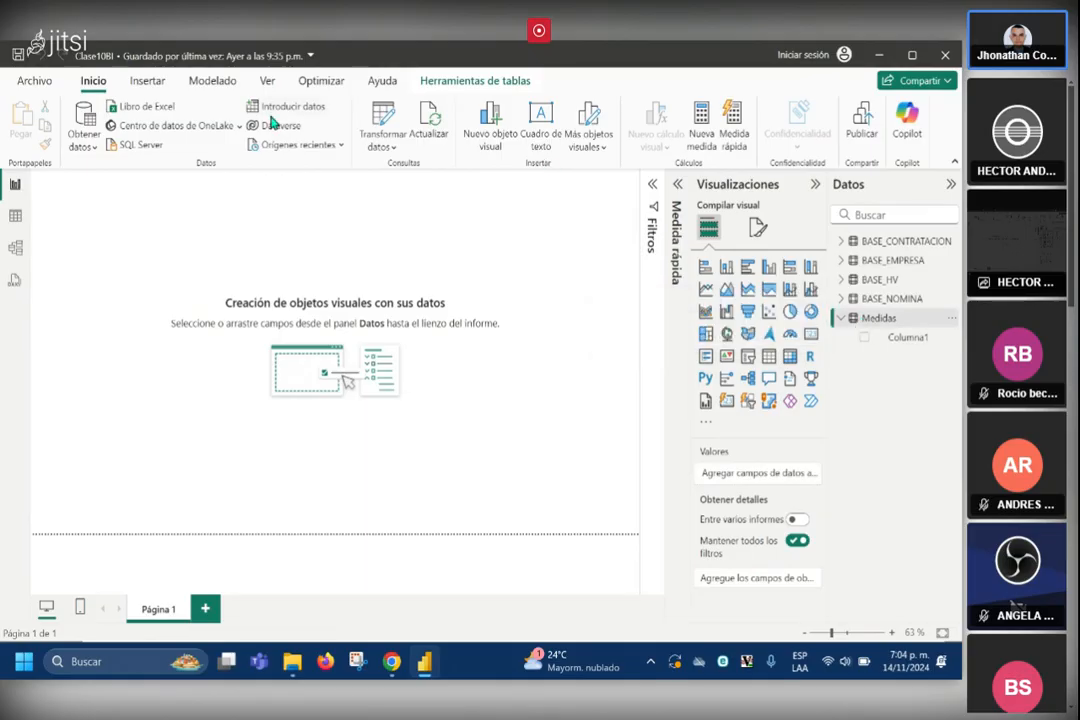
{"action": "left_click", "coordinate": [706, 135]}
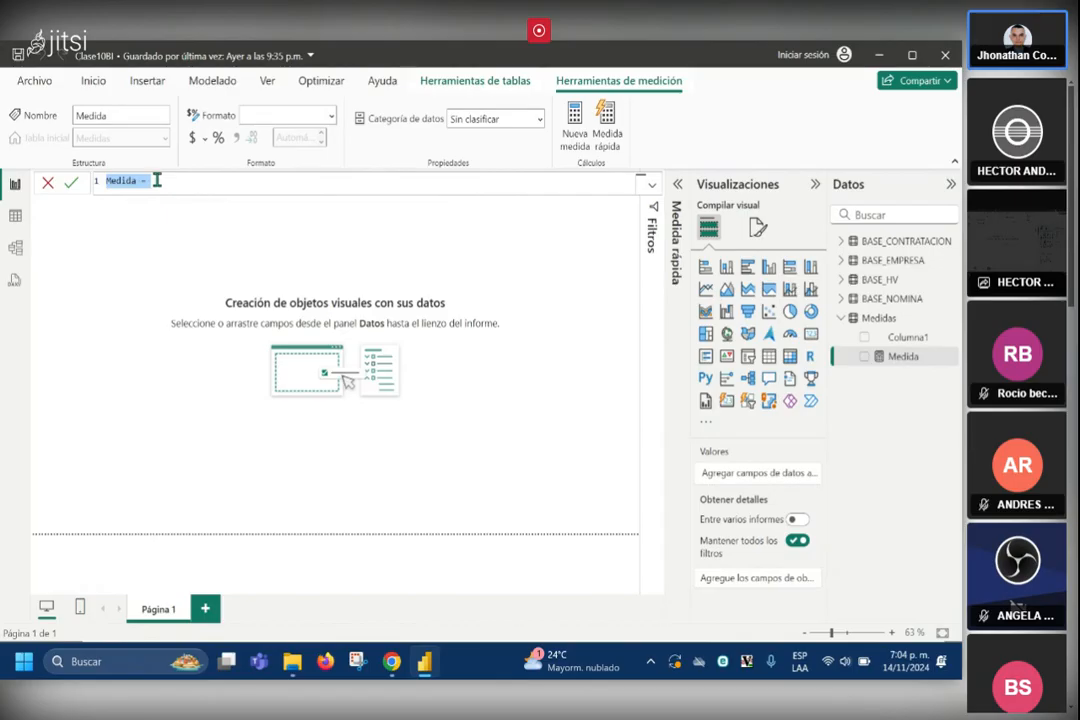
{"action": "left_click", "coordinate": [391, 661]}
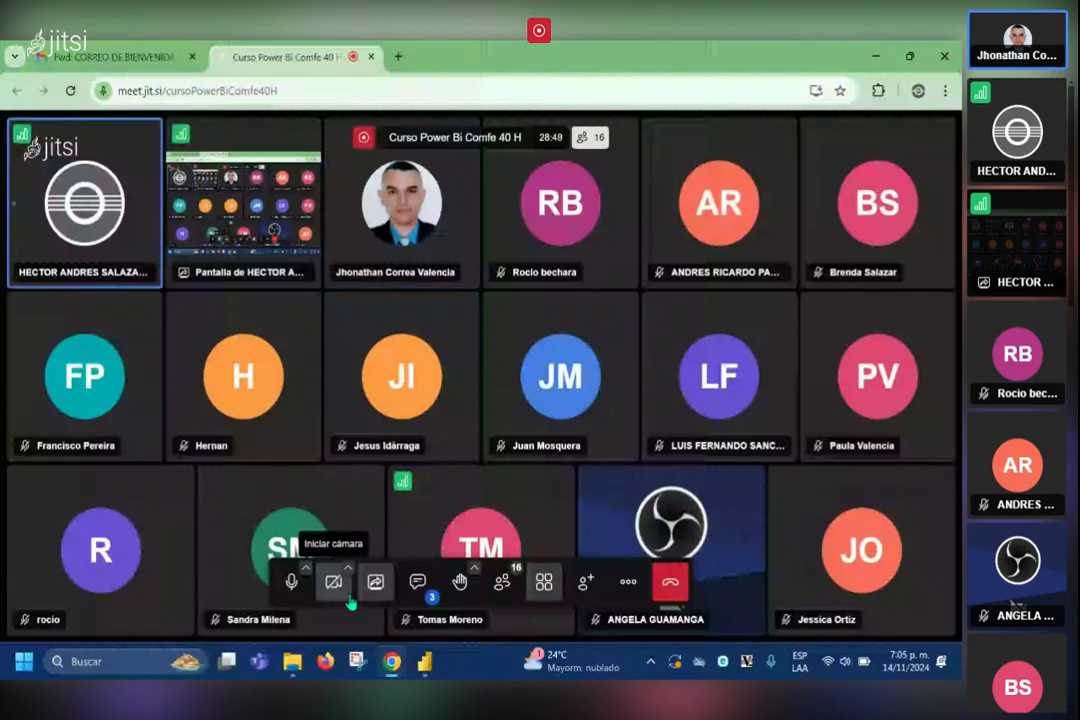
{"action": "key", "text": "alt+Tab"}
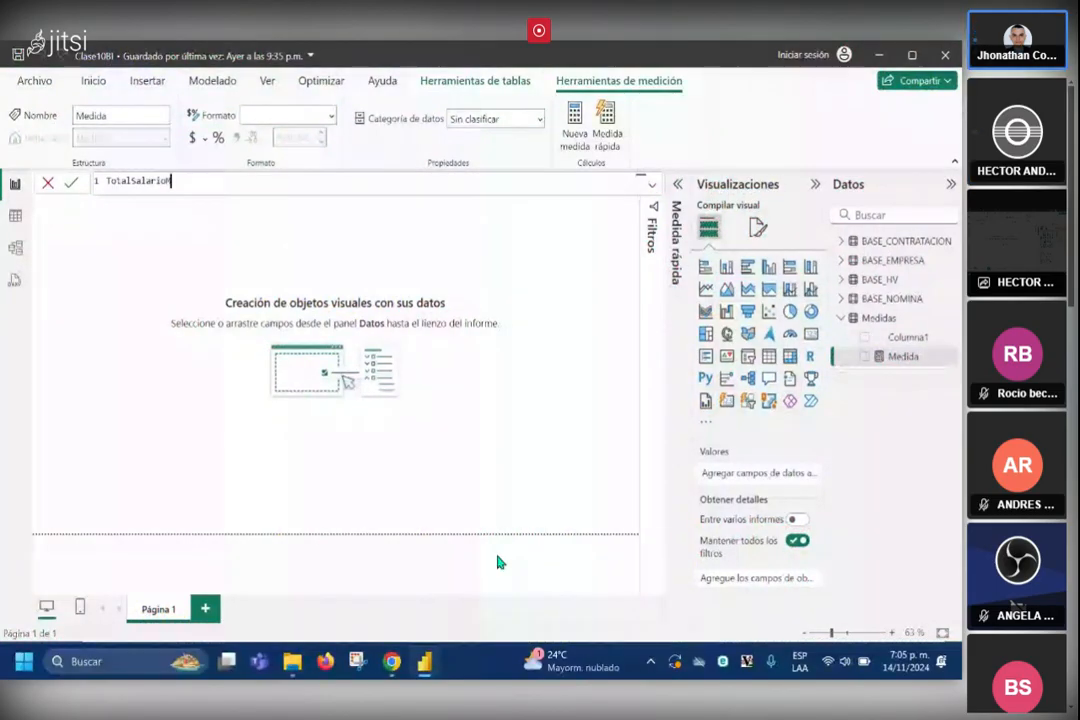
{"action": "key", "text": "Return"}
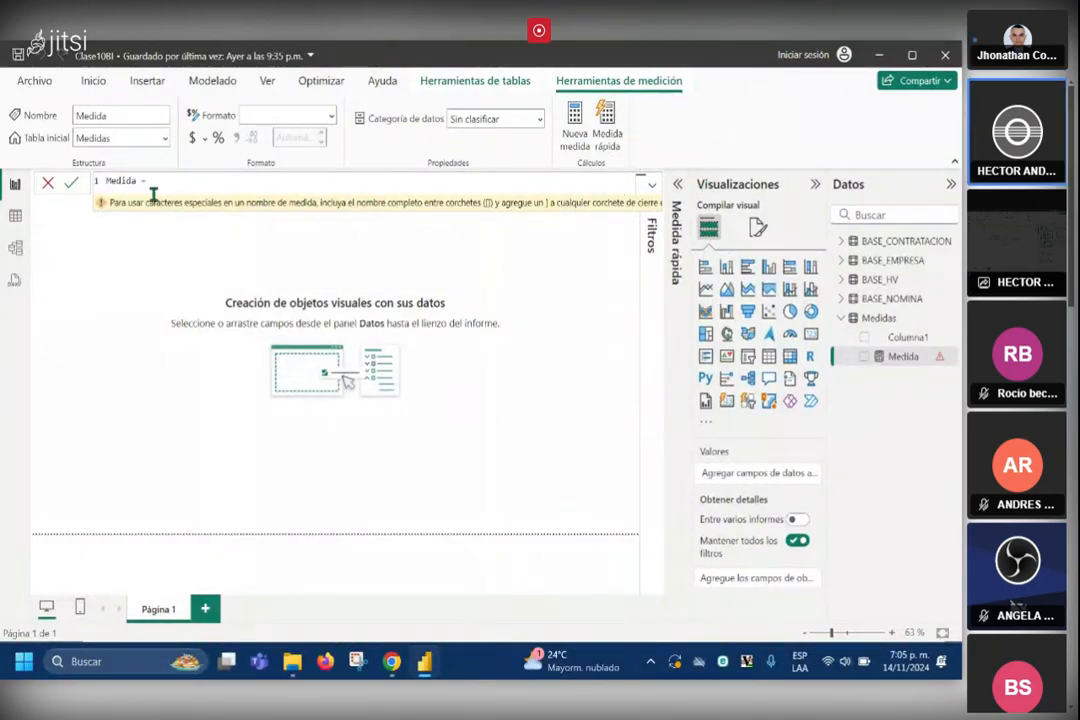
Replace the measure's default formula text with the name TotalSalarioM followed by an equals sign
{"action": "key", "text": "BackSpace"}
{"action": "key", "text": "BackSpace"}
{"action": "key", "text": "BackSpace"}
{"action": "key", "text": "BackSpace"}
{"action": "key", "text": "BackSpace"}
{"action": "key", "text": "BackSpace"}
{"action": "key", "text": "BackSpace"}
{"action": "key", "text": "BackSpace"}
{"action": "type", "text": "TotalSalarioM"}
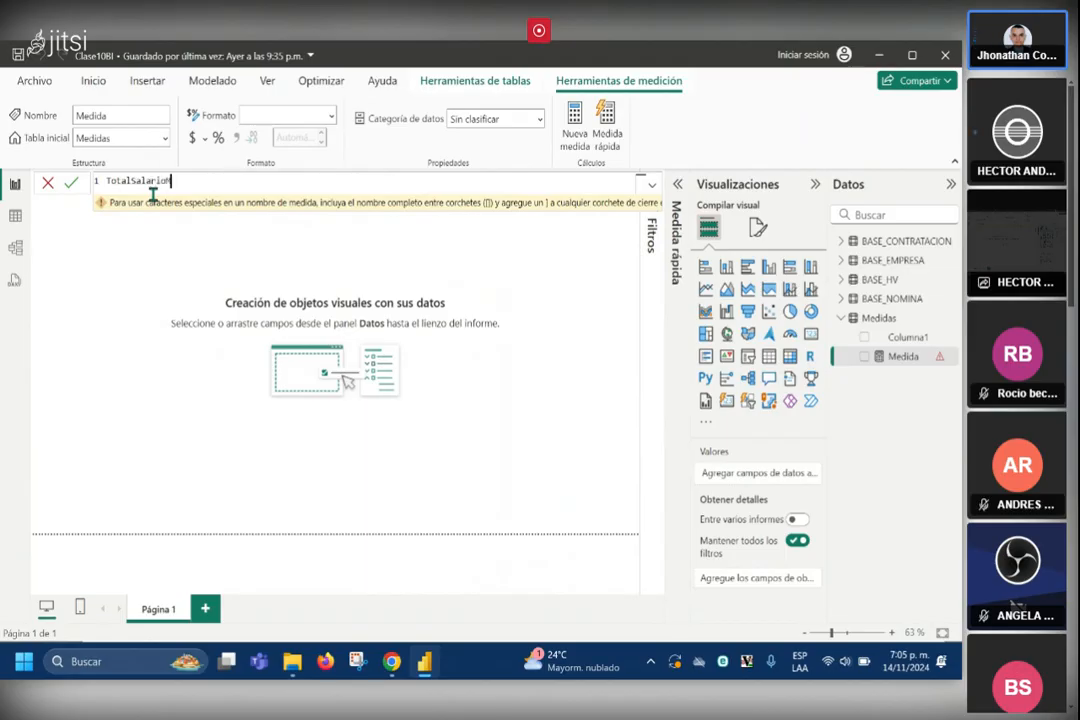
{"action": "type", "text": " ="}
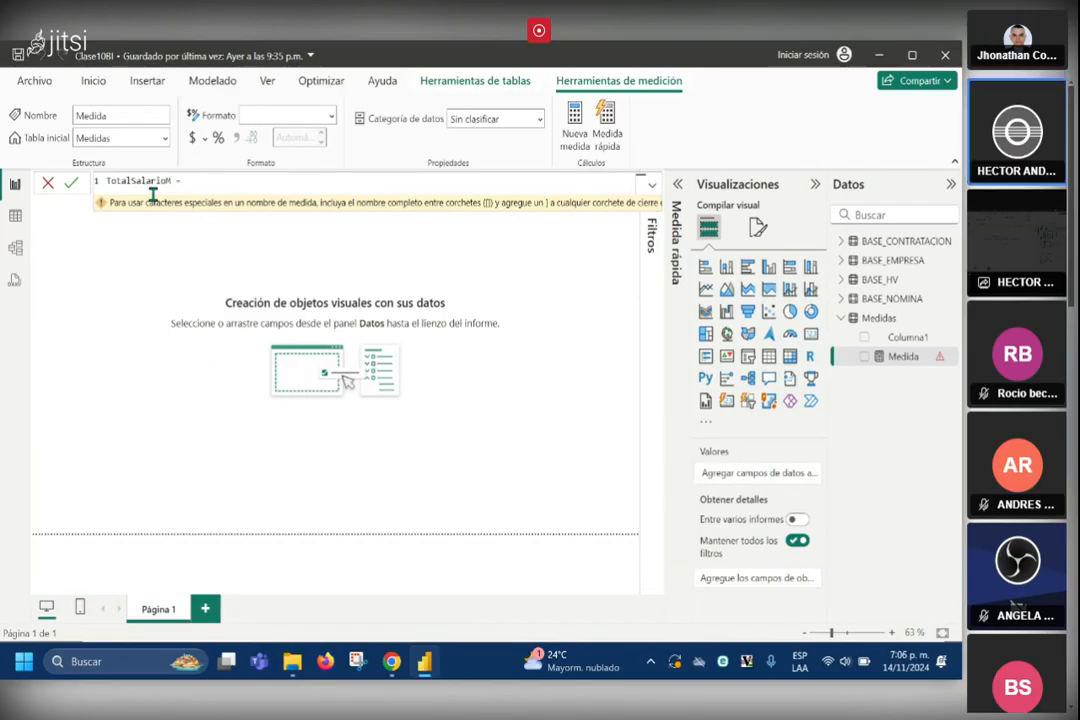
Complete the TotalSalarioM measure with SUM(BASE_CONTRATACION[Salario]) and commit the formula
{"action": "type", "text": "sum"}
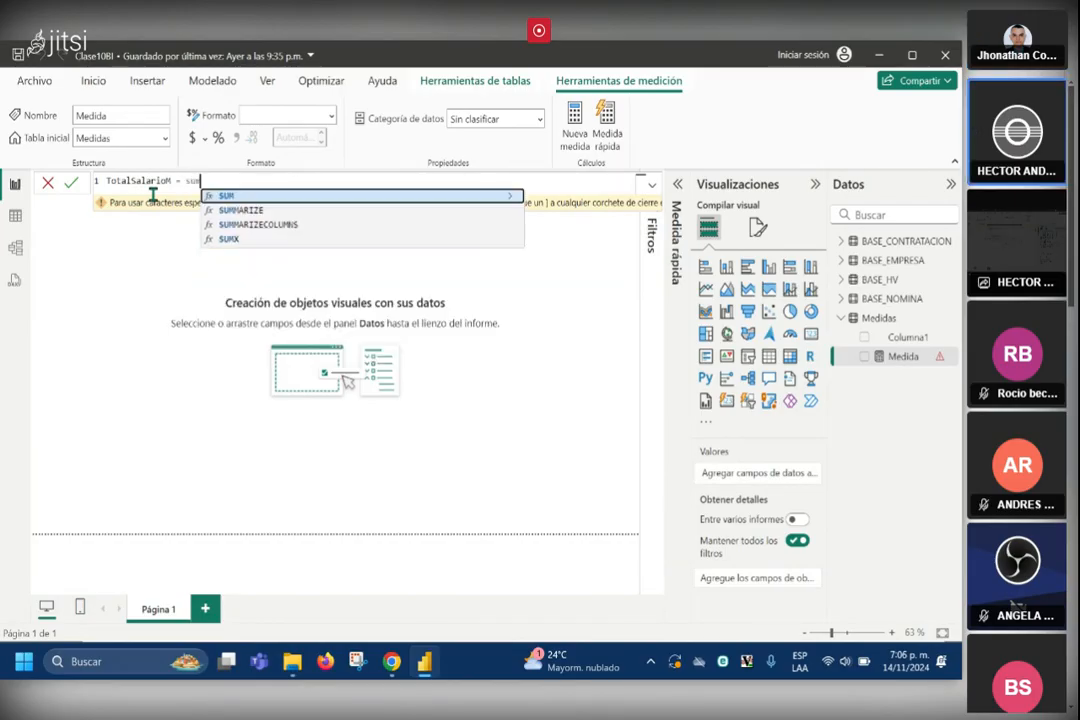
{"action": "type", "text": "a"}
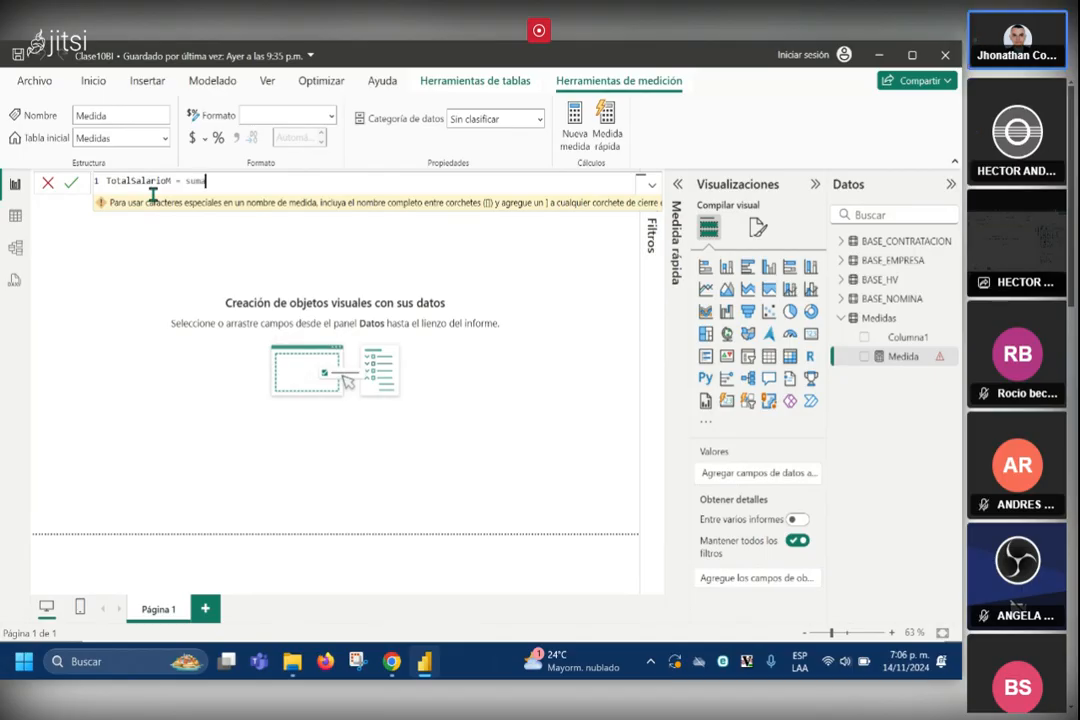
{"action": "key", "text": "BackSpace"}
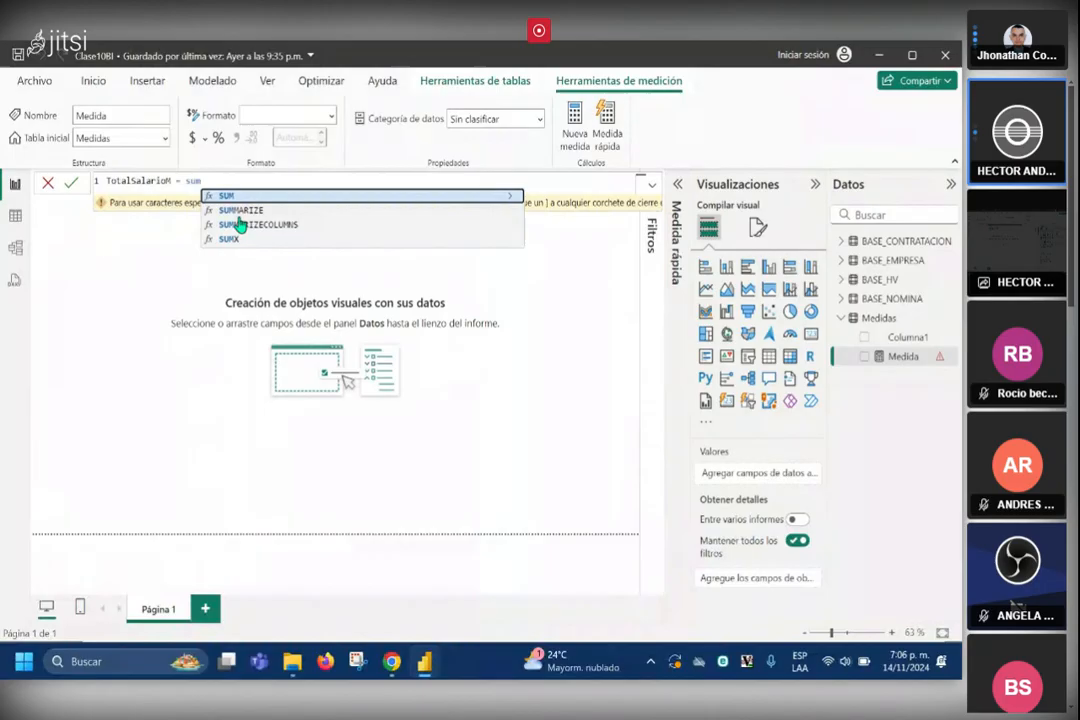
{"action": "key", "text": "Tab"}
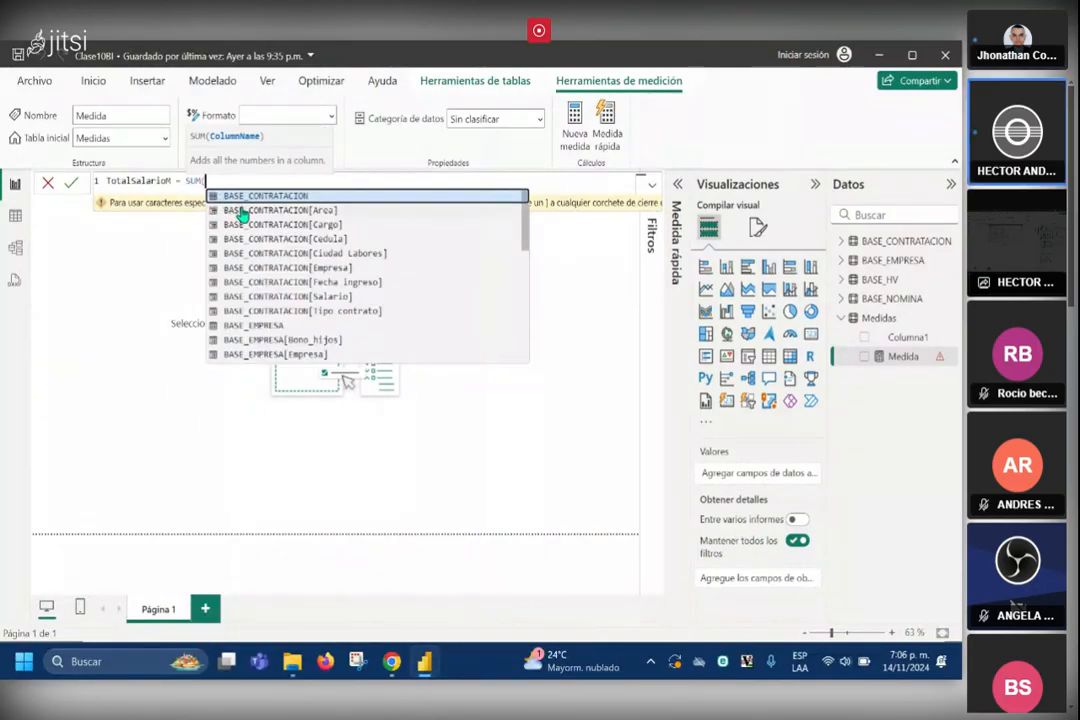
{"action": "left_click", "coordinate": [287, 298]}
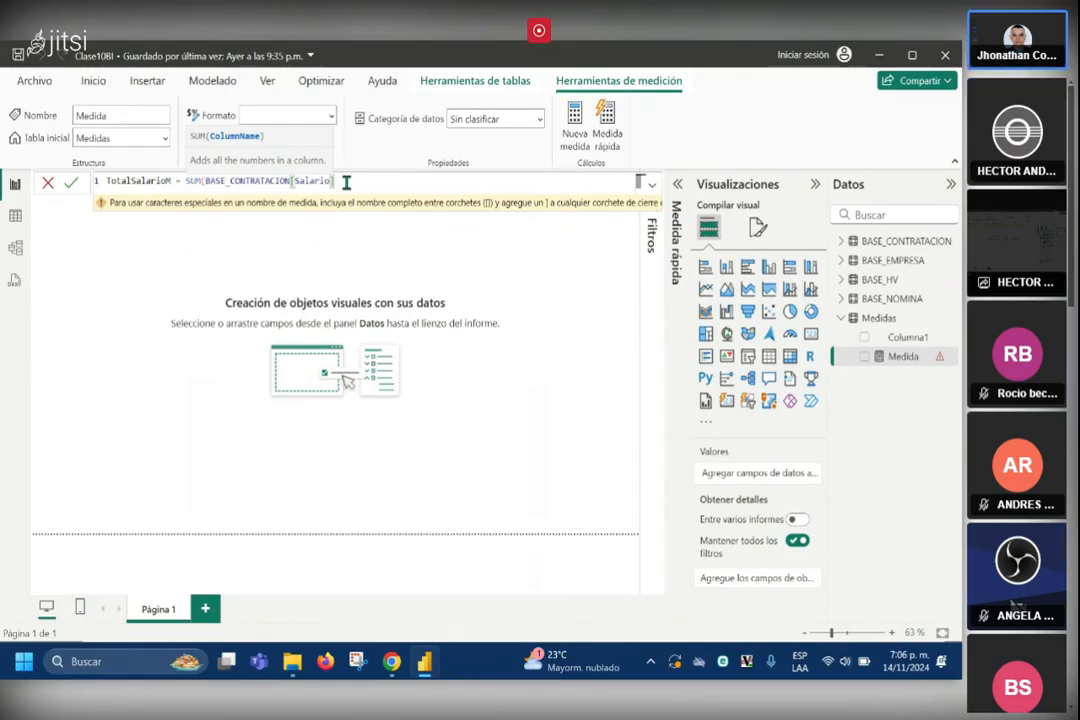
{"action": "type", "text": ")"}
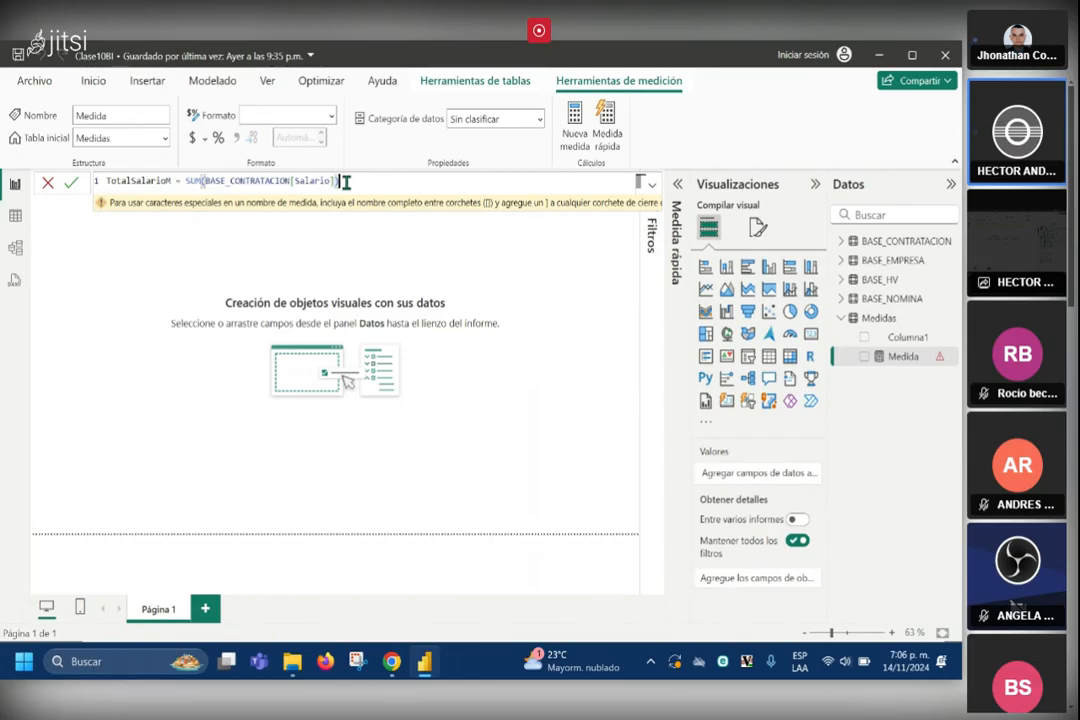
{"action": "key", "text": "Return"}
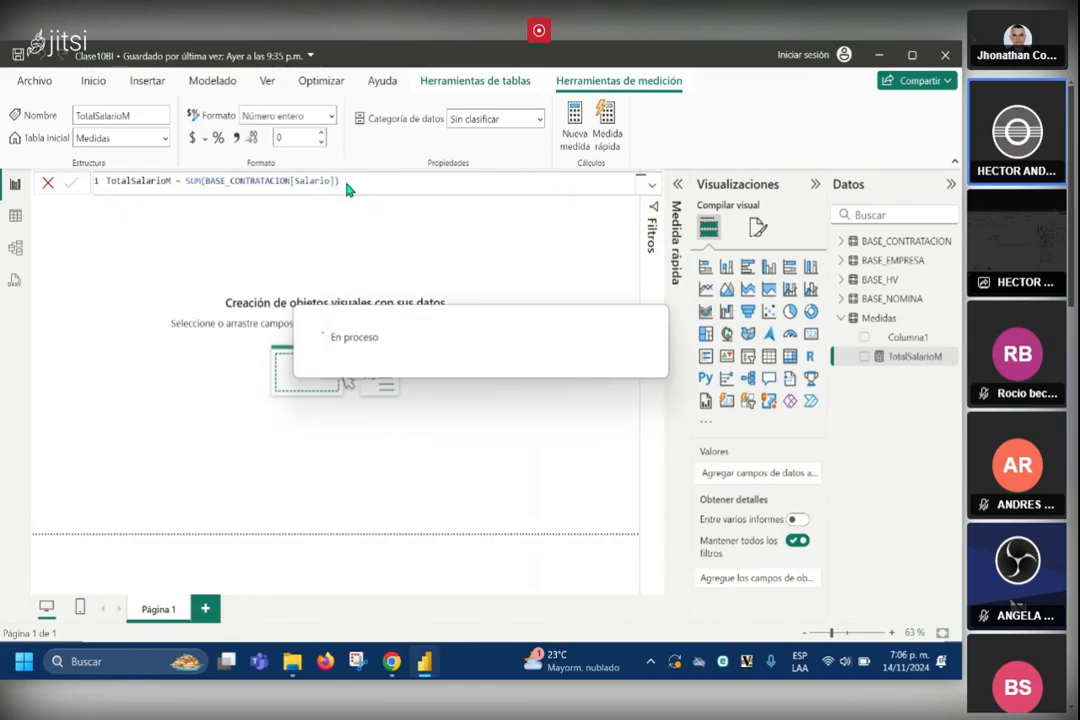
Delete the empty Columna1 column from the Medidas table
{"action": "left_click", "coordinate": [952, 343]}
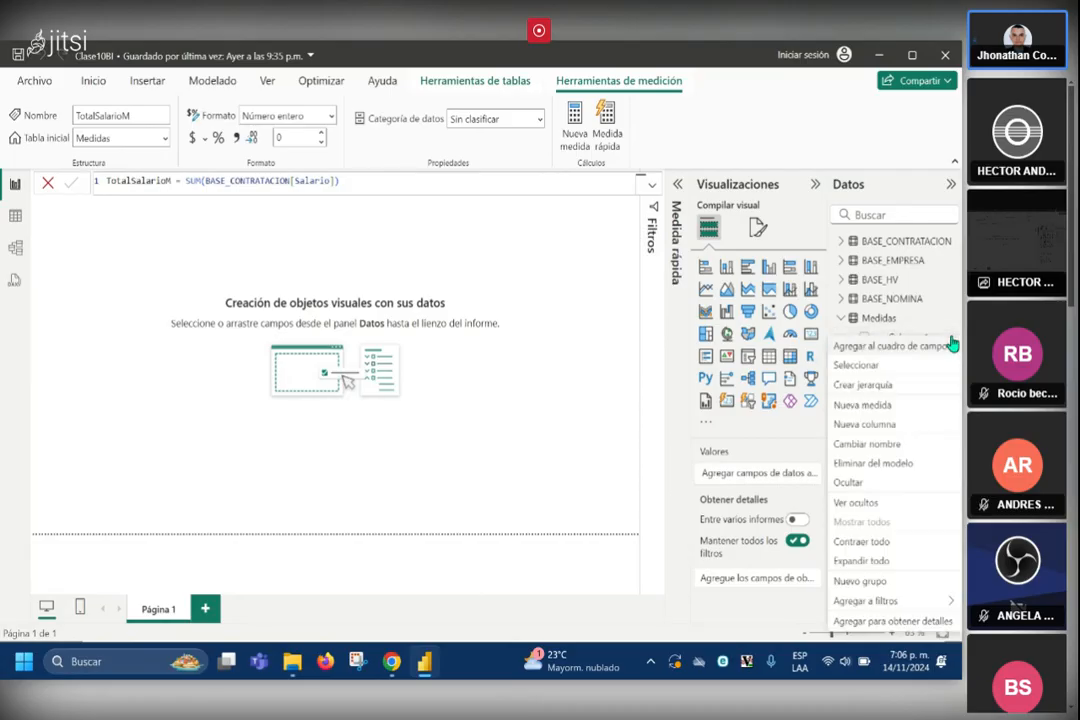
{"action": "left_click", "coordinate": [865, 464]}
{"action": "left_click", "coordinate": [562, 383]}
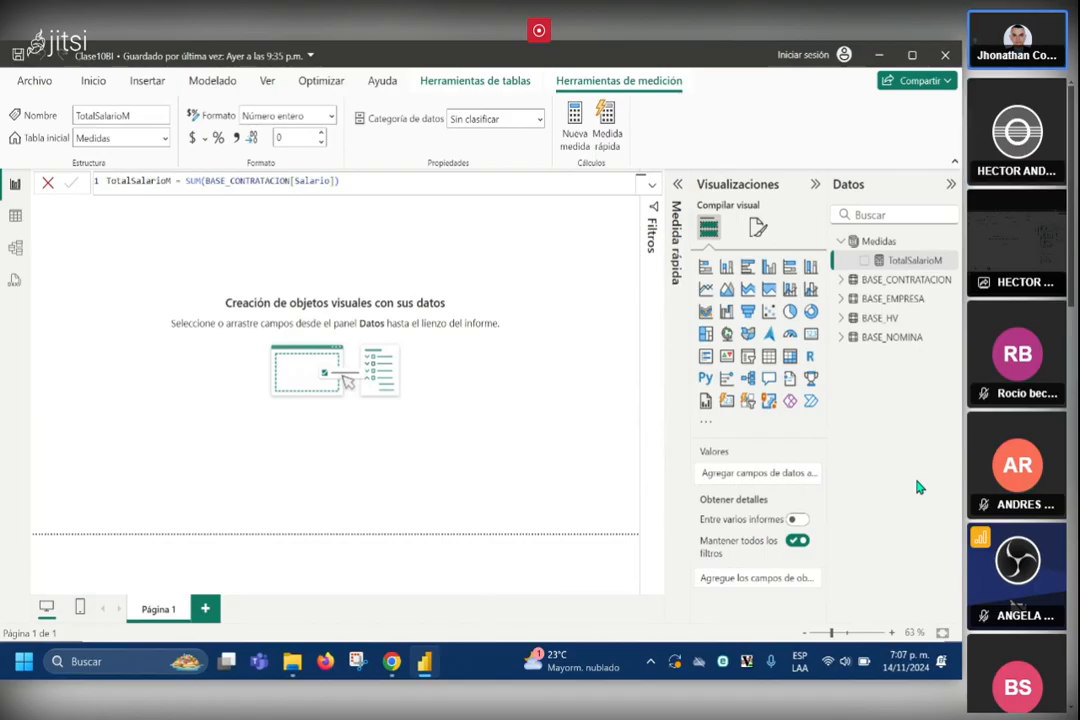
Display the own shared screen with the clase10bi report from the Jitsi meeting, deselect the measure and hide the sharing notice
{"action": "mouse_move", "coordinate": [392, 661]}
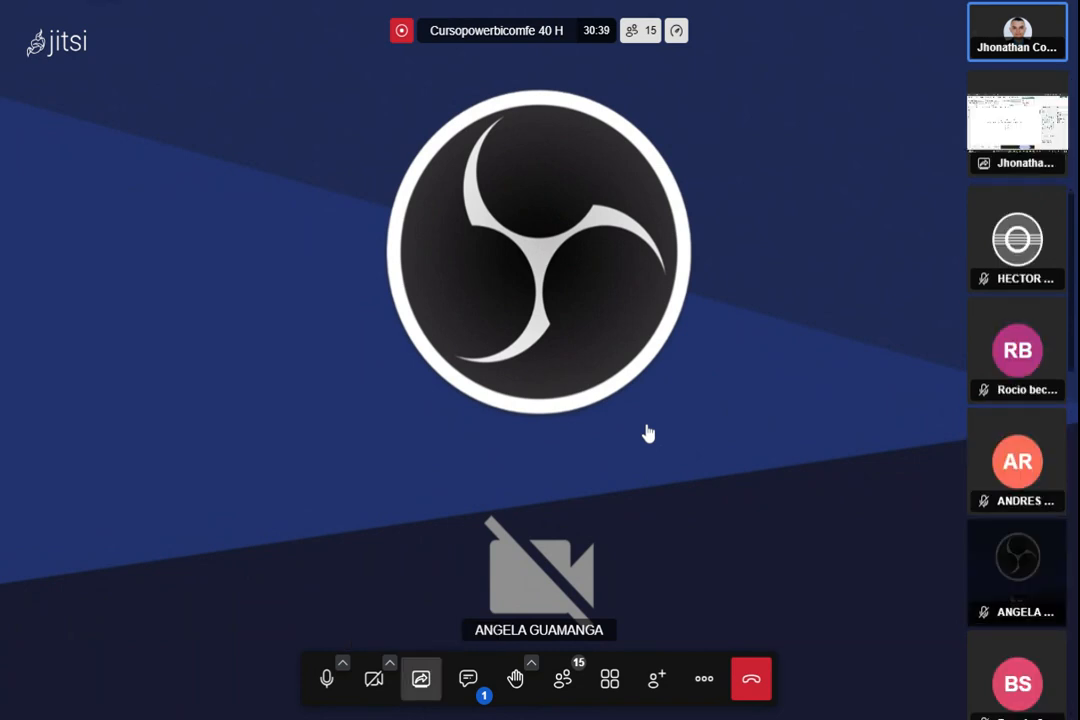
{"action": "left_click", "coordinate": [1015, 106]}
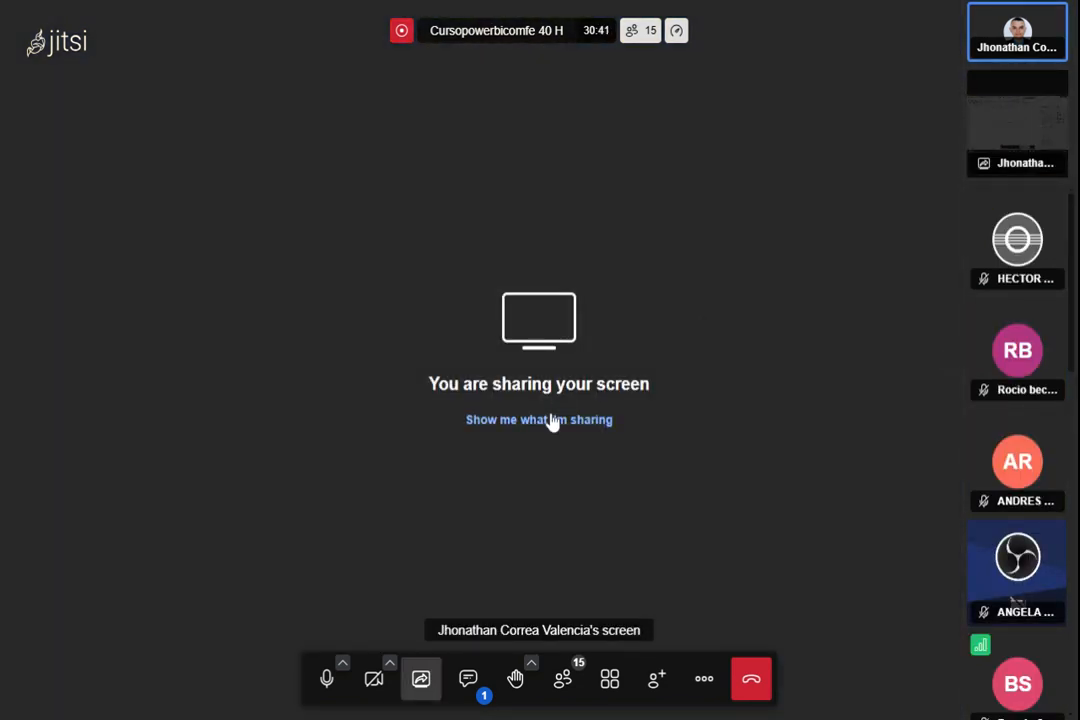
{"action": "left_click", "coordinate": [550, 422]}
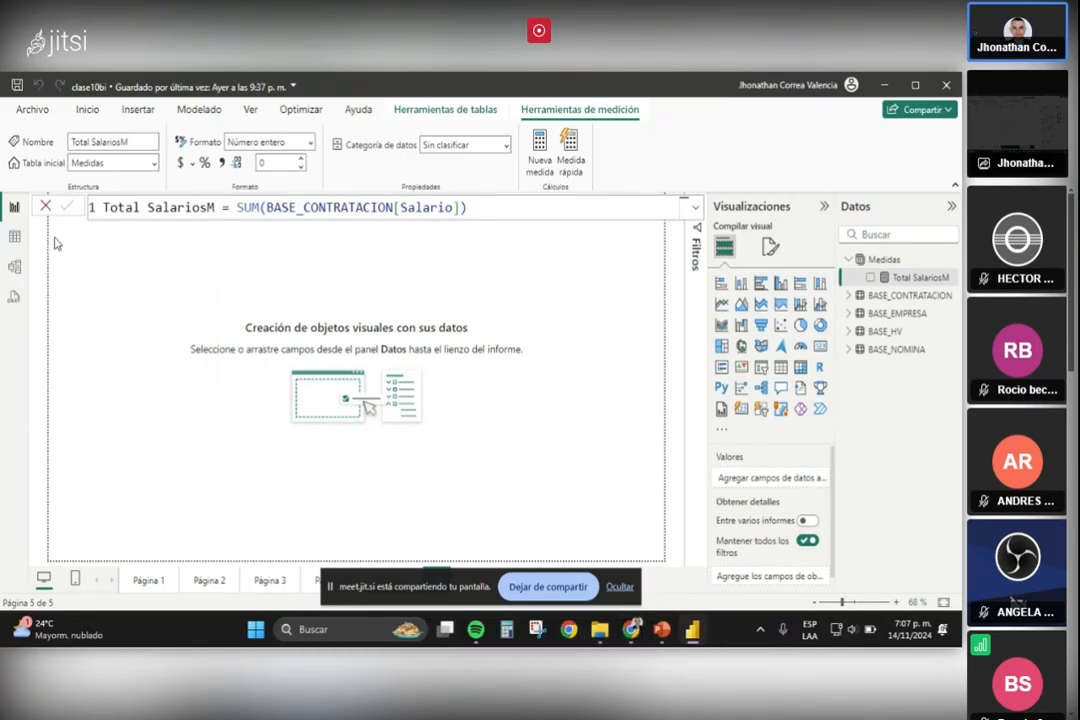
{"action": "left_click", "coordinate": [576, 563]}
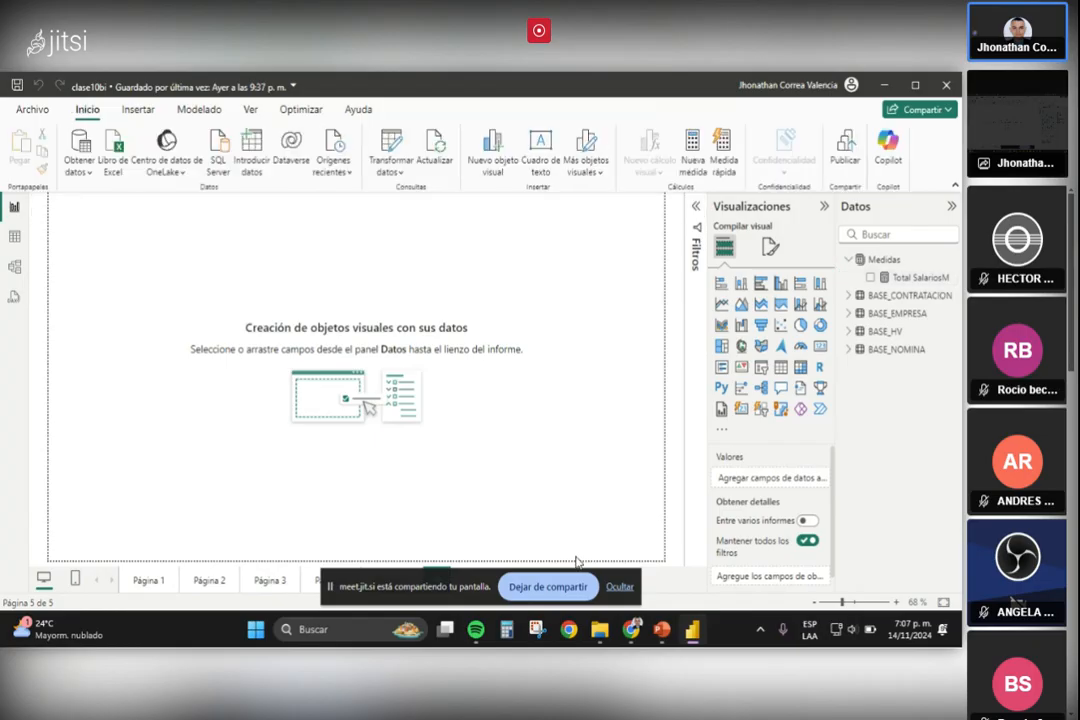
{"action": "left_click", "coordinate": [621, 590]}
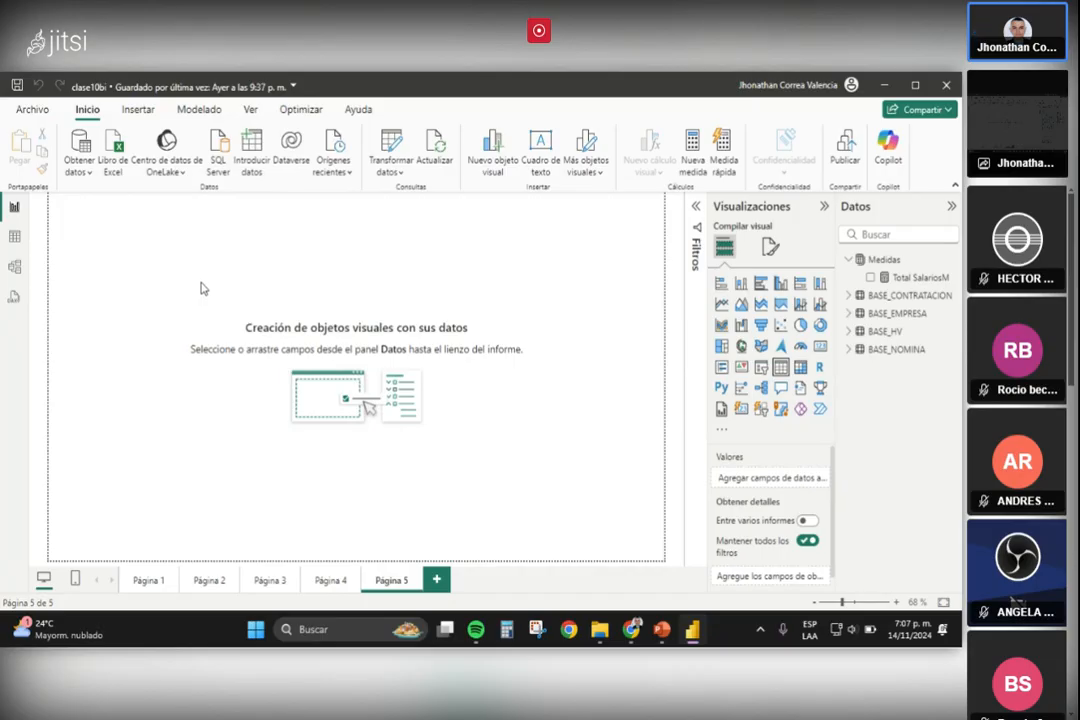
Insert an empty table visual on Página 5, enlarge it and move it slightly away from the page's upper corner
{"action": "left_click", "coordinate": [781, 367]}
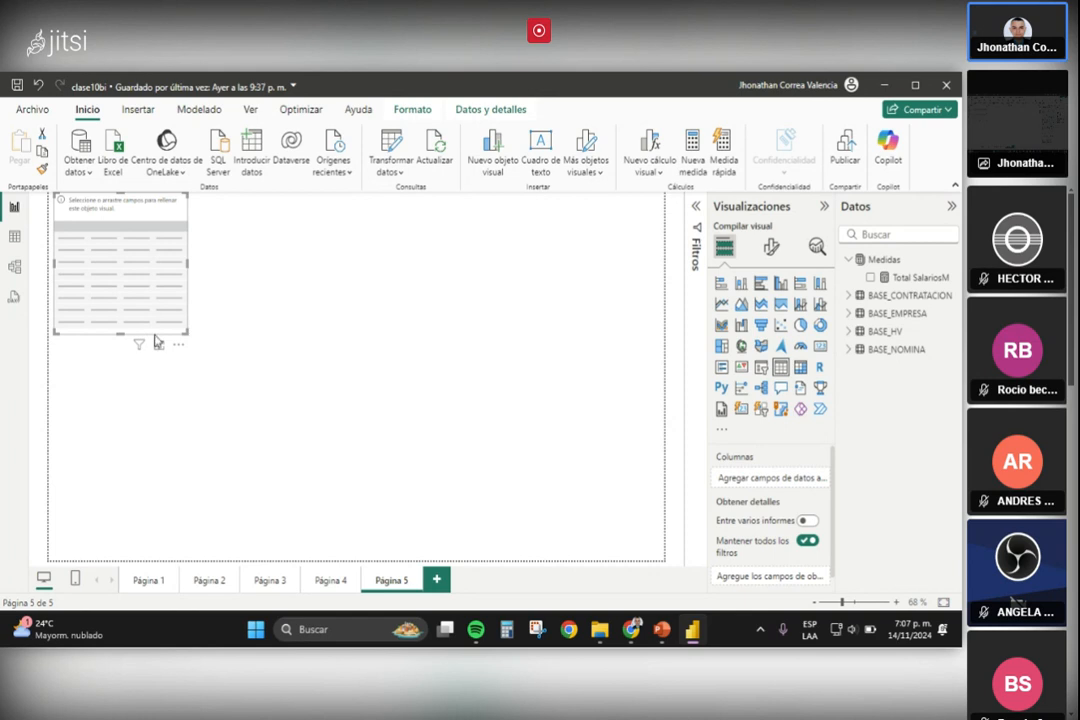
{"action": "left_click_drag", "start_coordinate": [185, 331], "coordinate": [234, 422]}
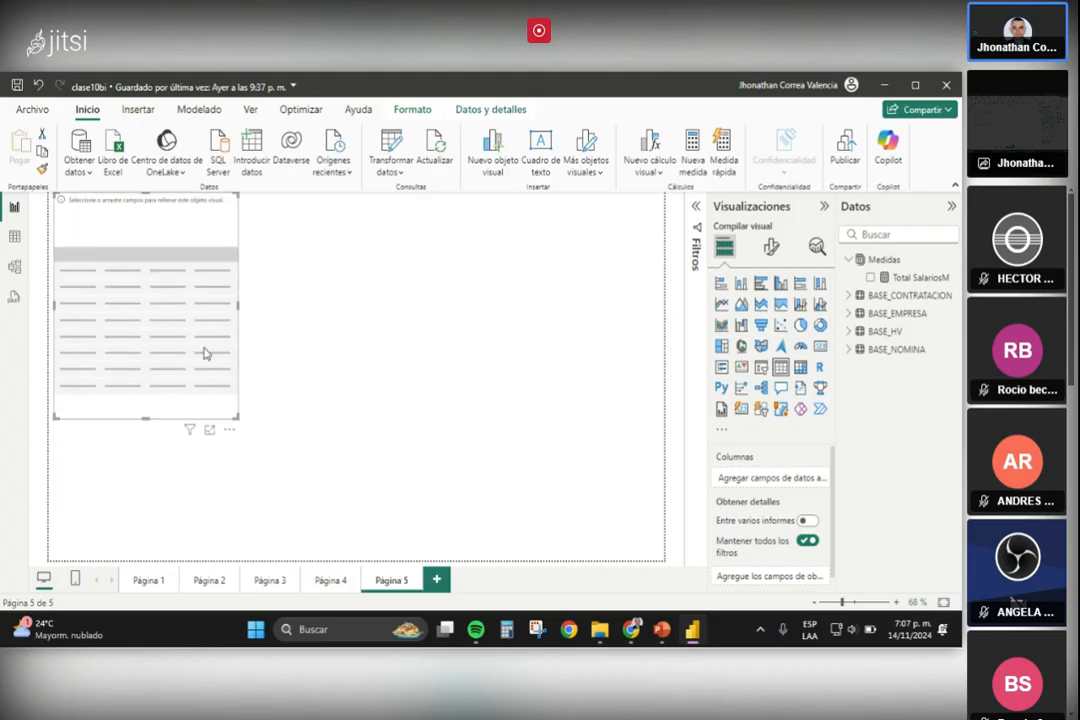
{"action": "left_click_drag", "start_coordinate": [207, 354], "coordinate": [224, 378]}
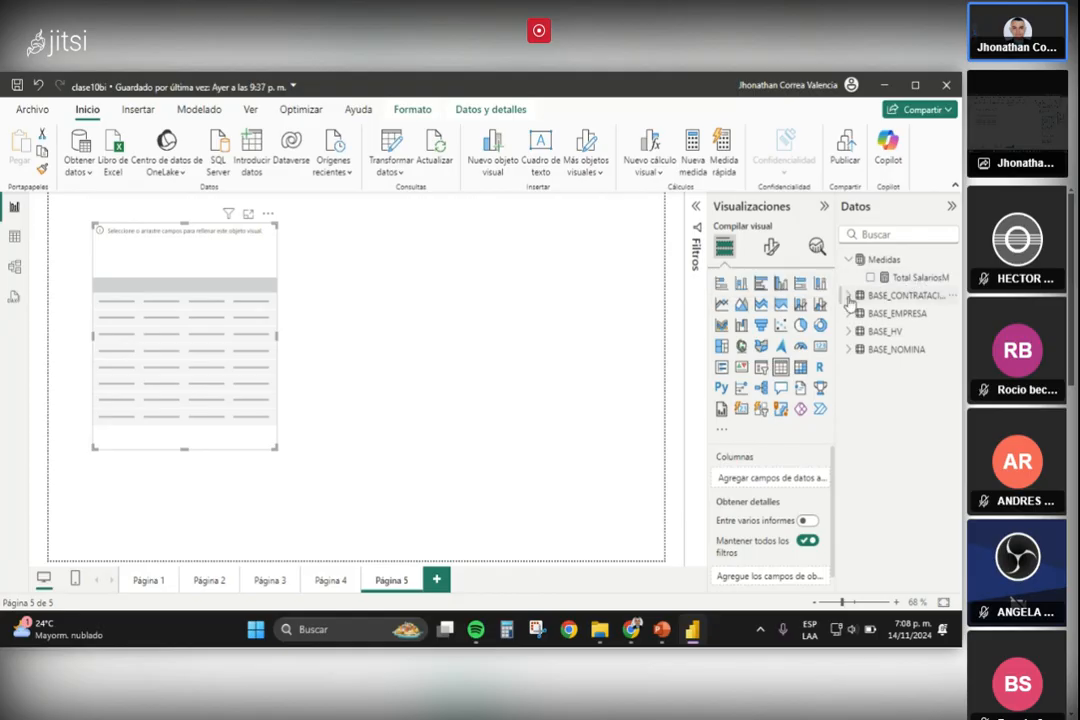
Add the Salario column from BASE_CONTRATACION and the Total SalariosM measure to the table visual
{"action": "left_click", "coordinate": [849, 298]}
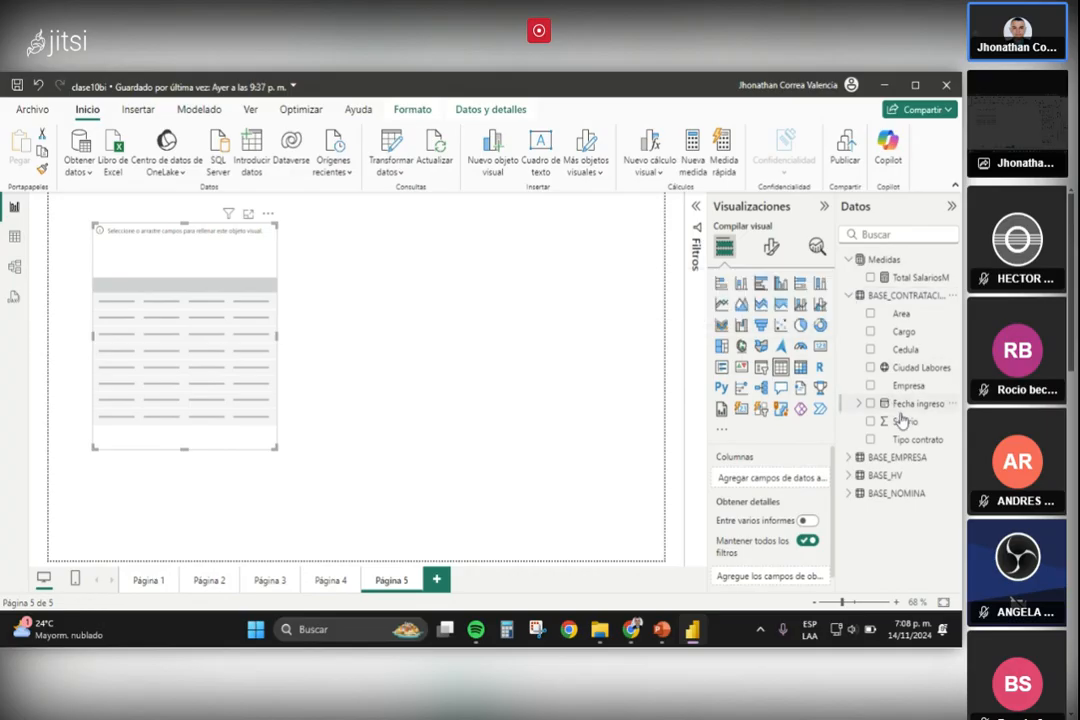
{"action": "left_click_drag", "start_coordinate": [907, 422], "coordinate": [778, 480]}
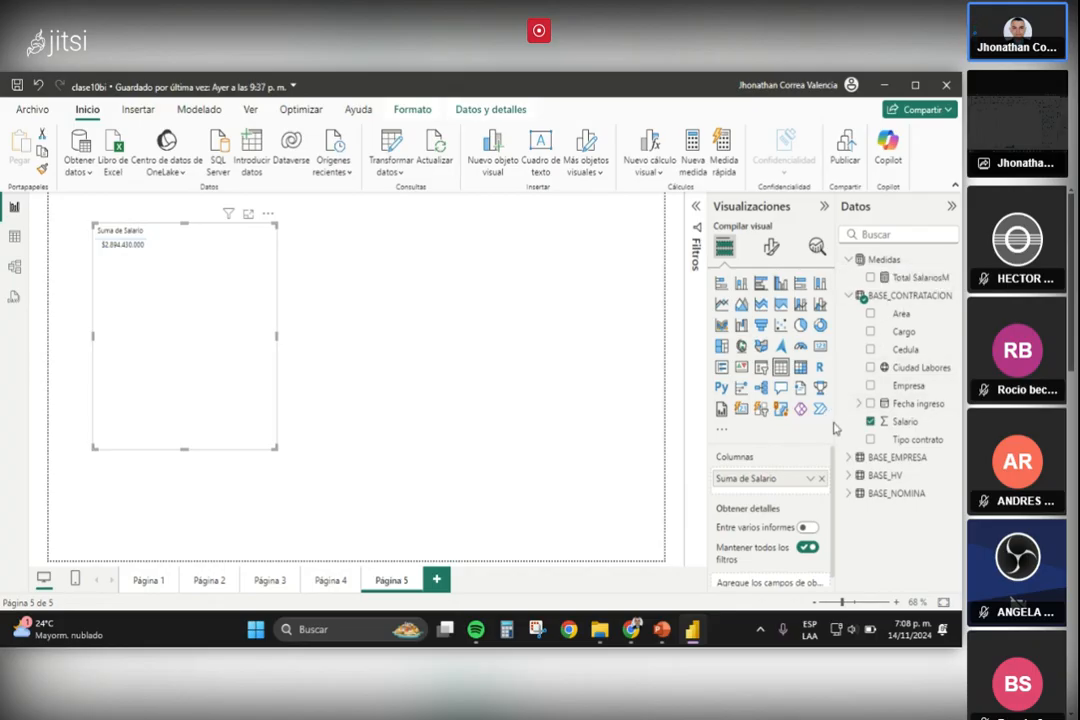
{"action": "left_click_drag", "start_coordinate": [905, 277], "coordinate": [772, 495]}
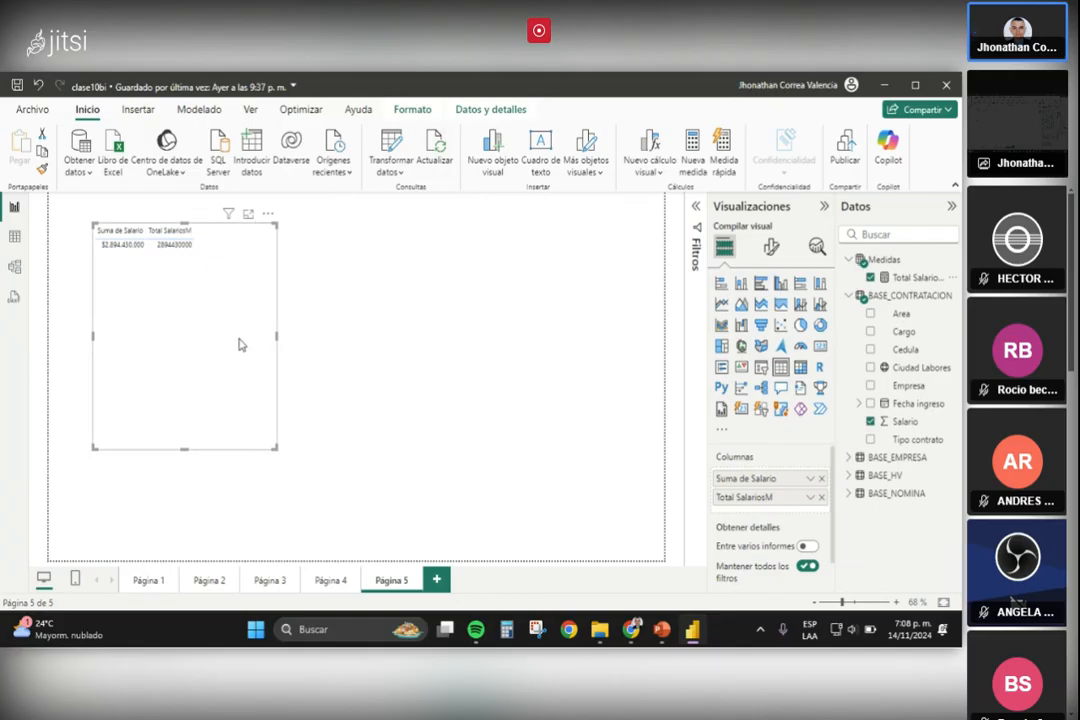
{"action": "scroll", "coordinate": [208, 304], "scroll_direction": "up", "scroll_amount": 2}
{"action": "scroll", "coordinate": [208, 304], "scroll_direction": "up", "scroll_amount": 6}
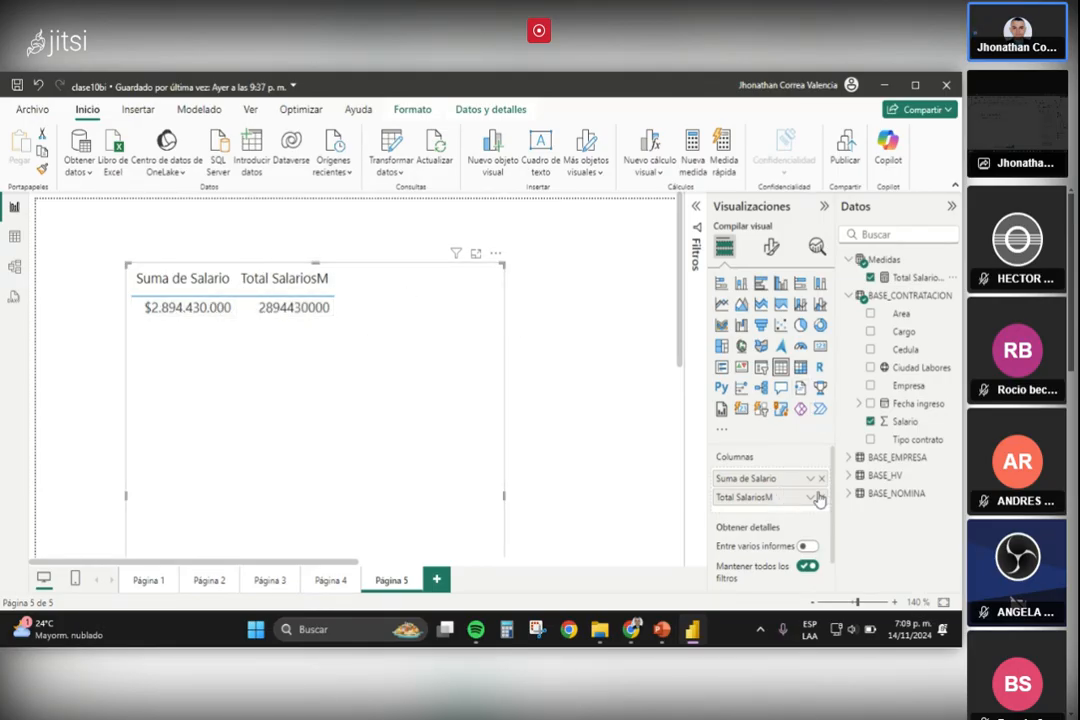
Format the Total SalariosM measure as currency and add the Area field to the table visual's columns
{"action": "left_click", "coordinate": [910, 280]}
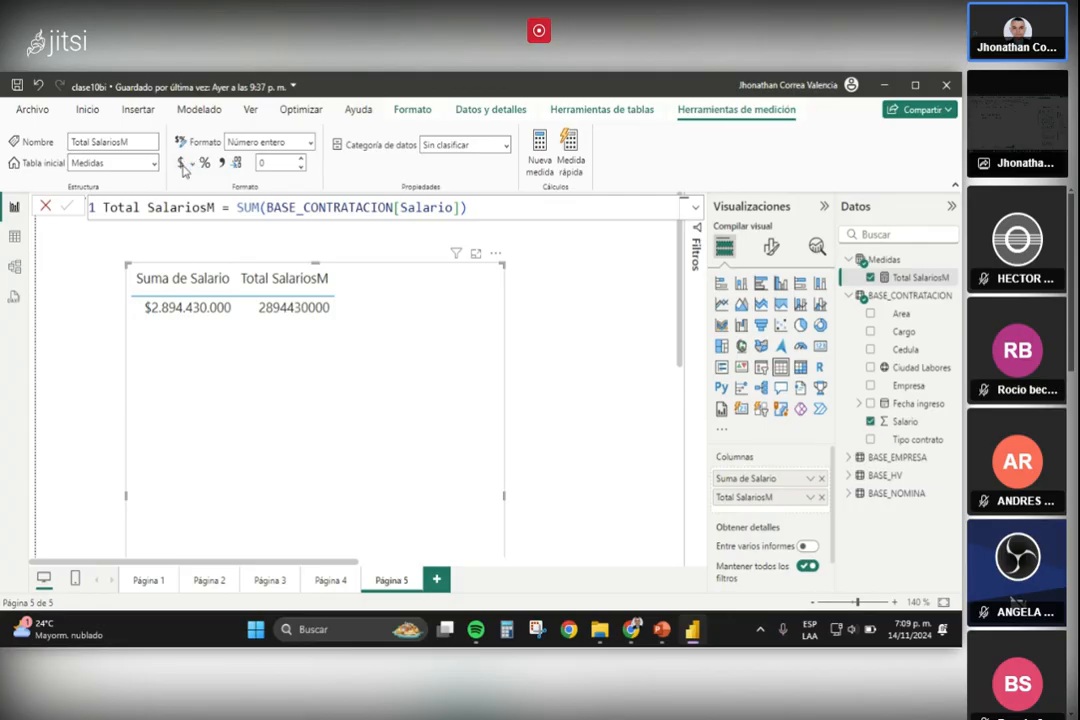
{"action": "left_click", "coordinate": [183, 166]}
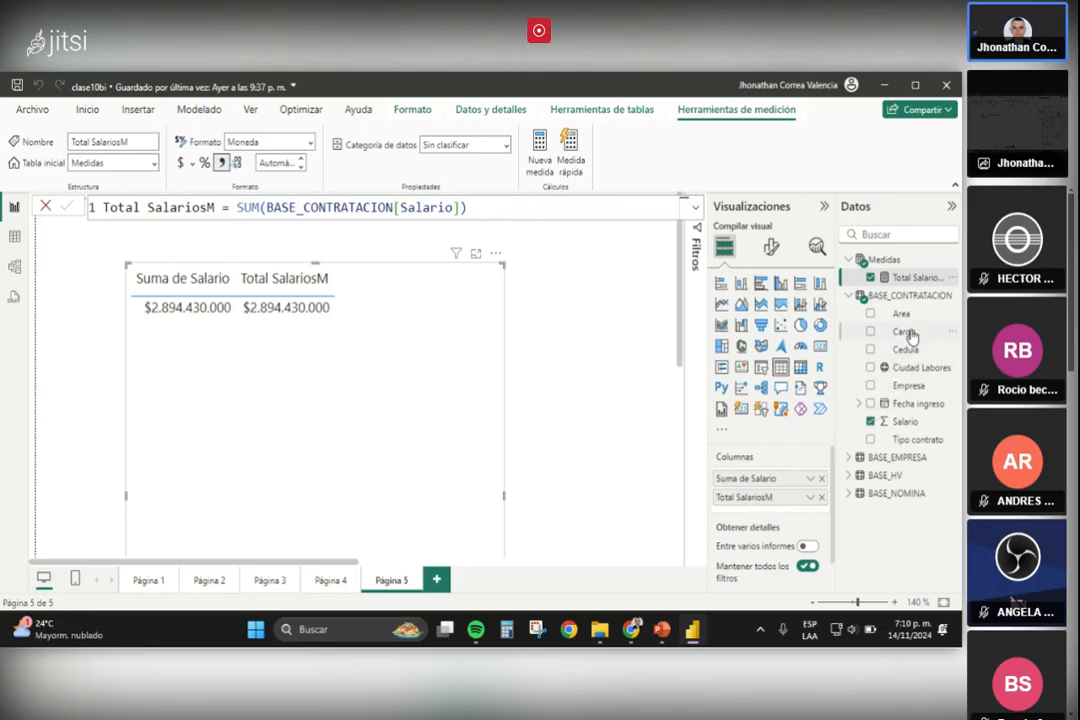
{"action": "left_click_drag", "start_coordinate": [901, 313], "coordinate": [796, 477]}
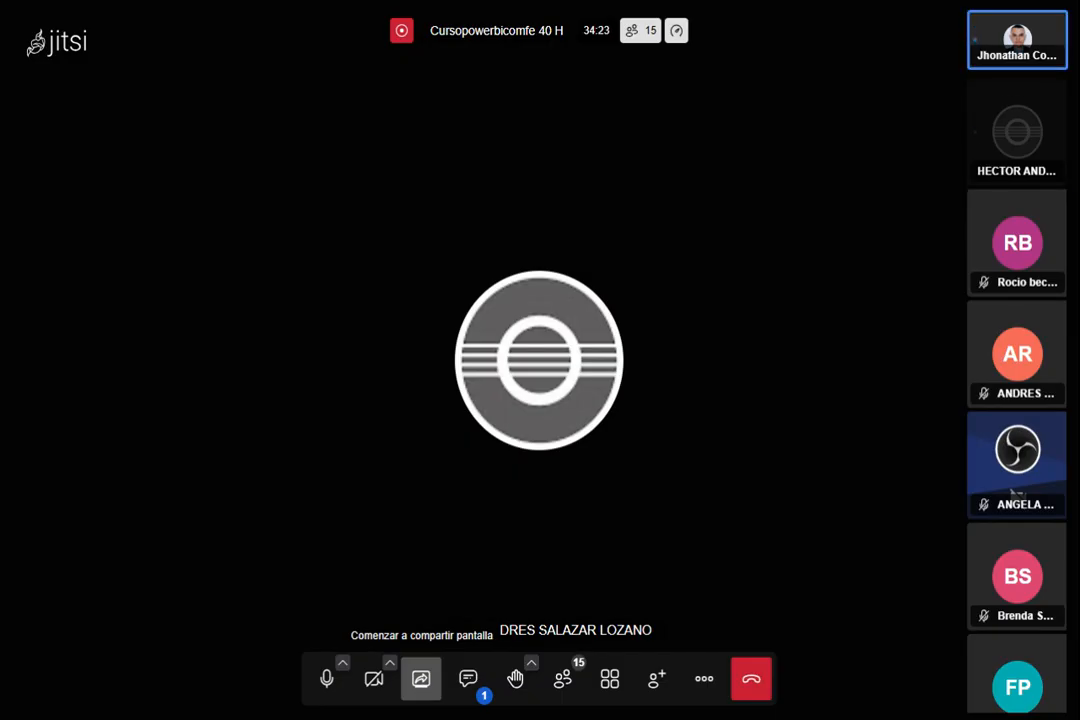
Check the meeting chat briefly and format the TotalSalarioM measure in the Clase10BI report as currency
{"action": "left_click", "coordinate": [468, 679]}
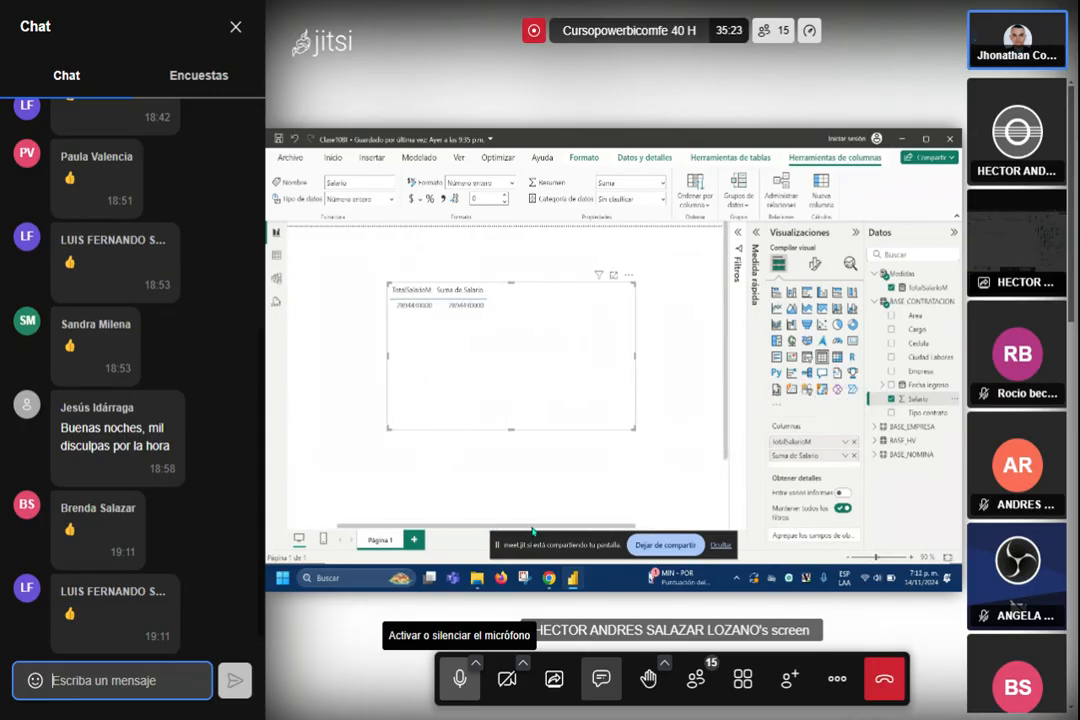
{"action": "left_click", "coordinate": [236, 27]}
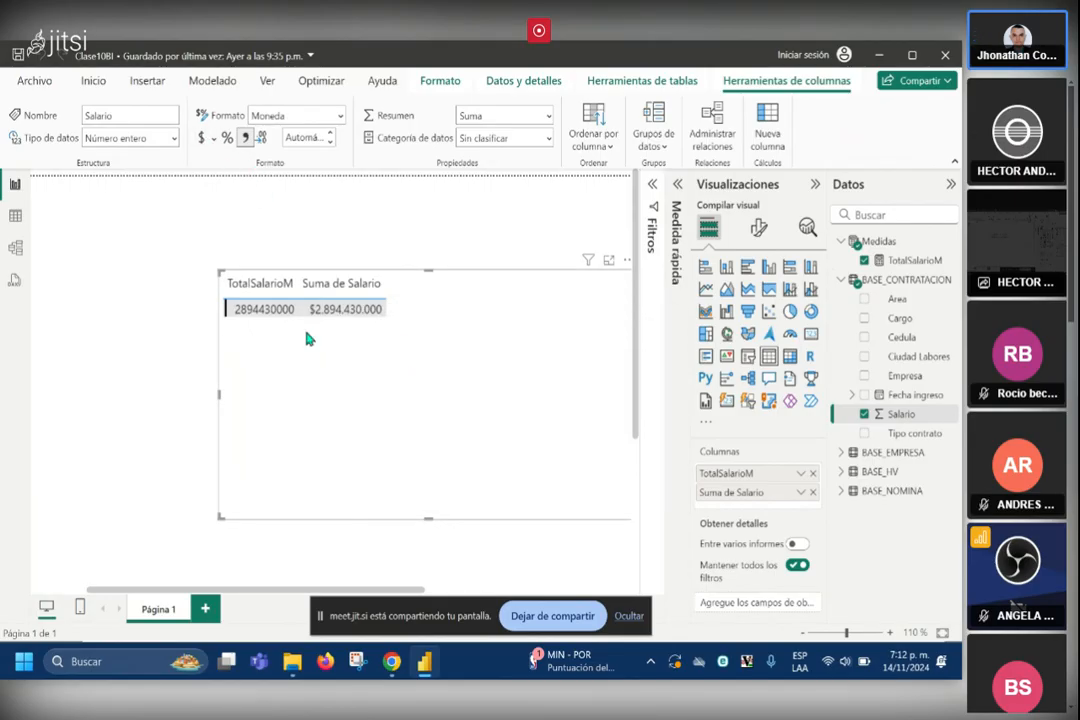
{"action": "left_click", "coordinate": [265, 311]}
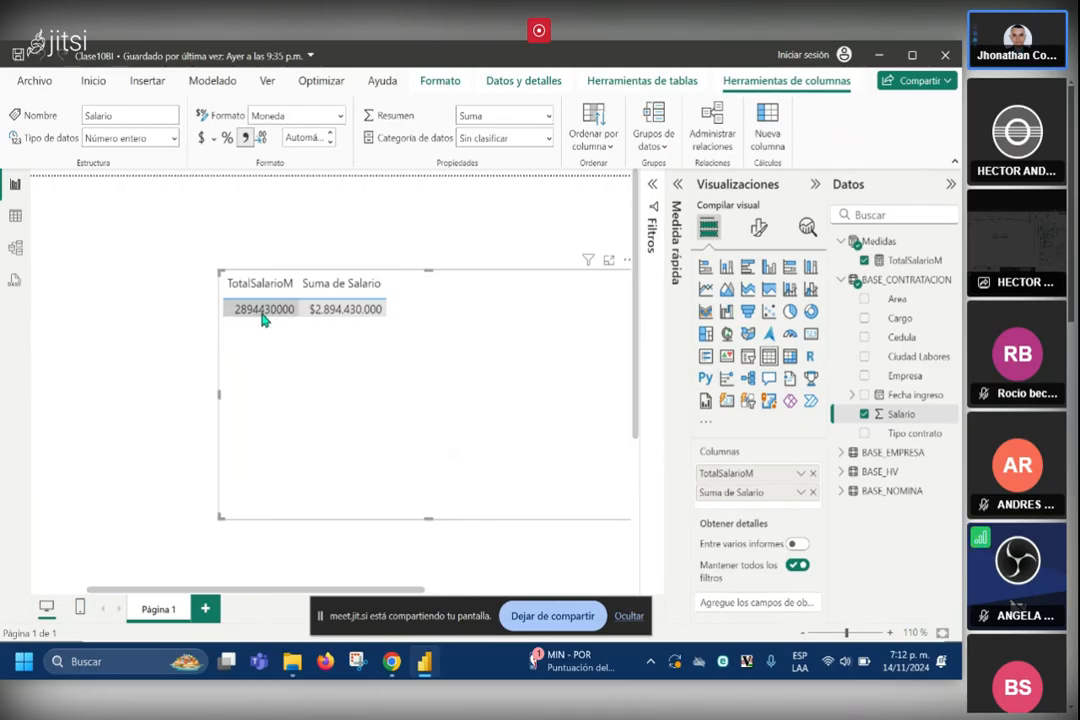
{"action": "left_click", "coordinate": [905, 261]}
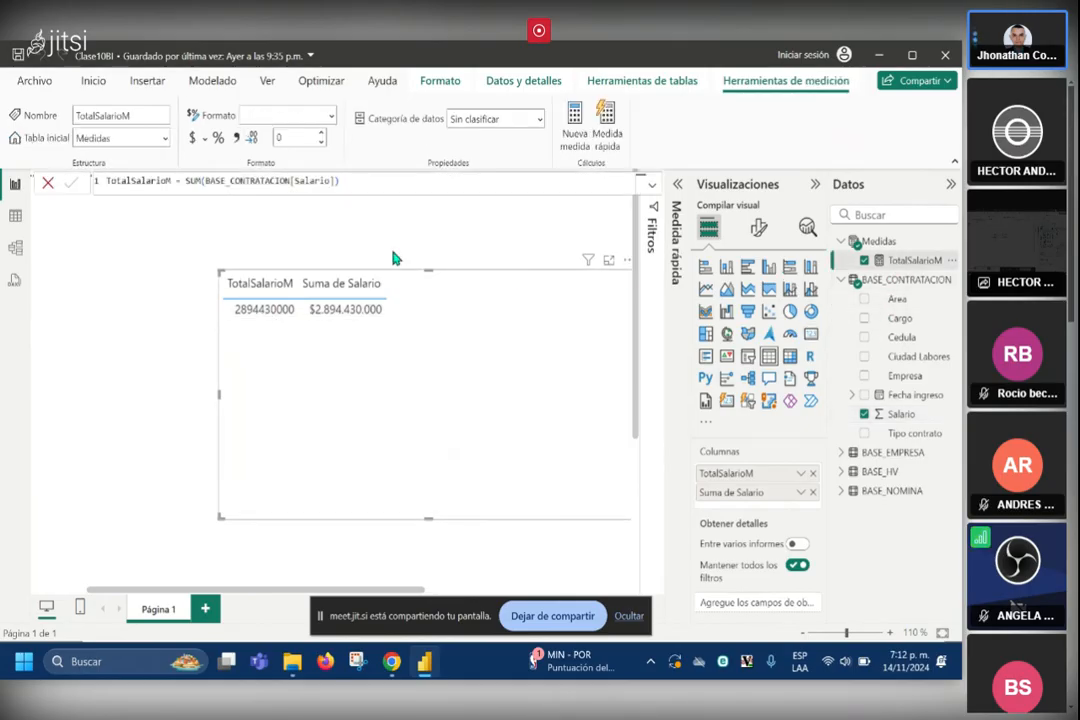
{"action": "left_click", "coordinate": [195, 139]}
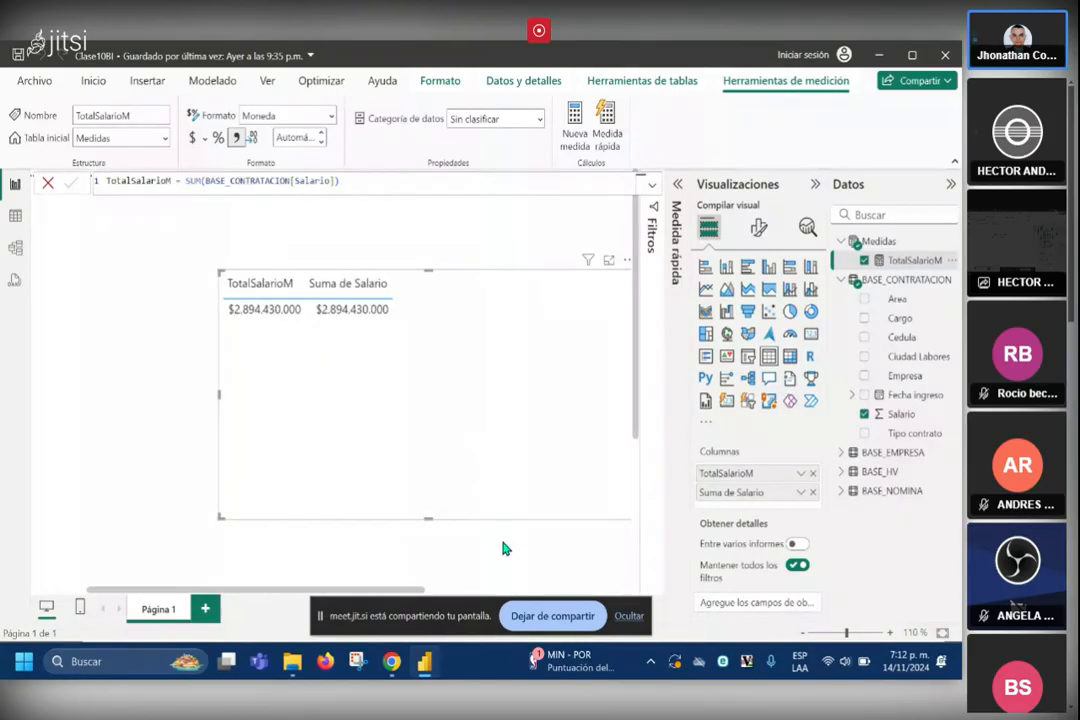
{"action": "left_click", "coordinate": [565, 616]}
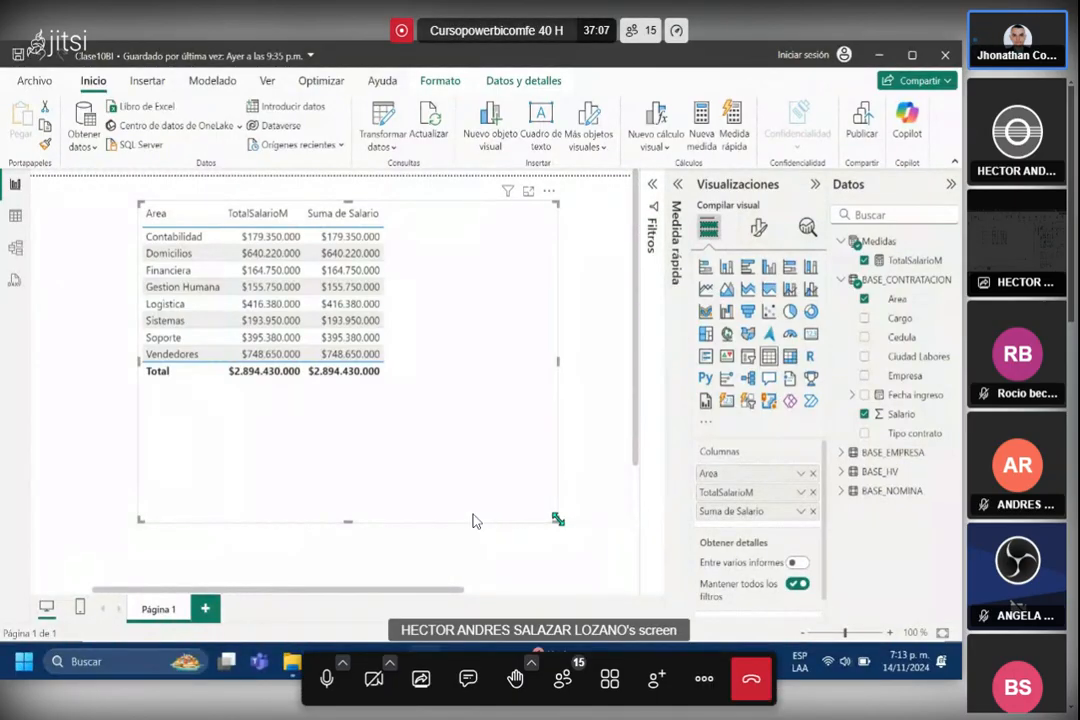
Review the messages in the Jitsi meeting chat, close it and look through the participant list
{"action": "left_click", "coordinate": [467, 679]}
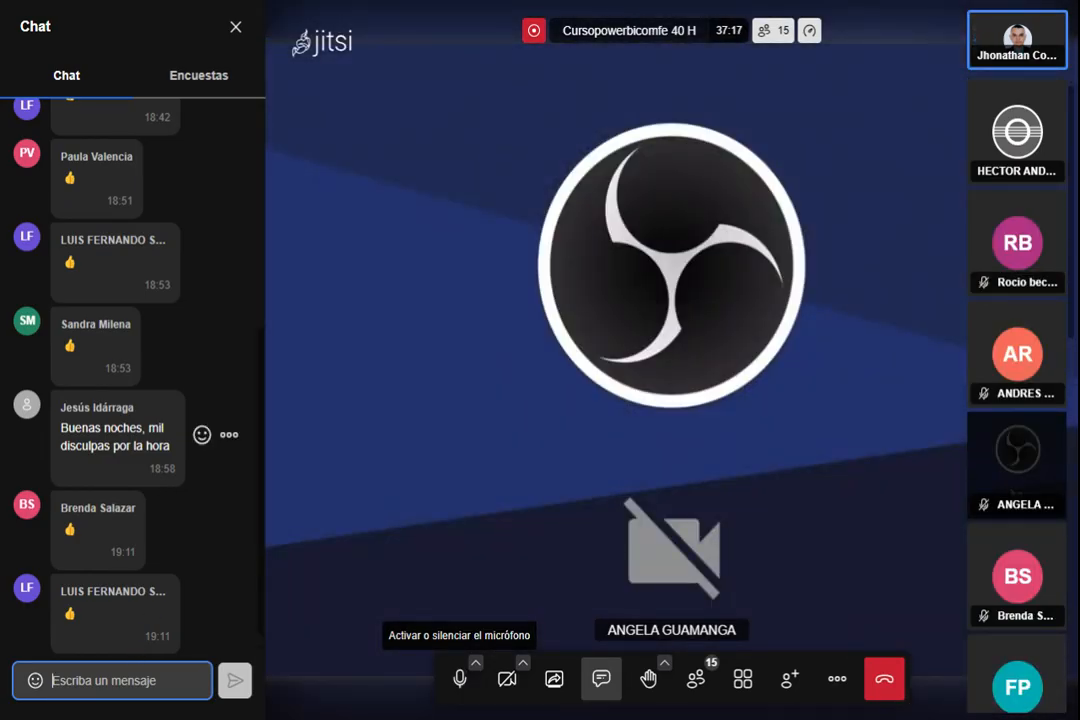
{"action": "scroll", "coordinate": [134, 372], "scroll_direction": "up", "scroll_amount": 1}
{"action": "scroll", "coordinate": [168, 375], "scroll_direction": "up", "scroll_amount": 2}
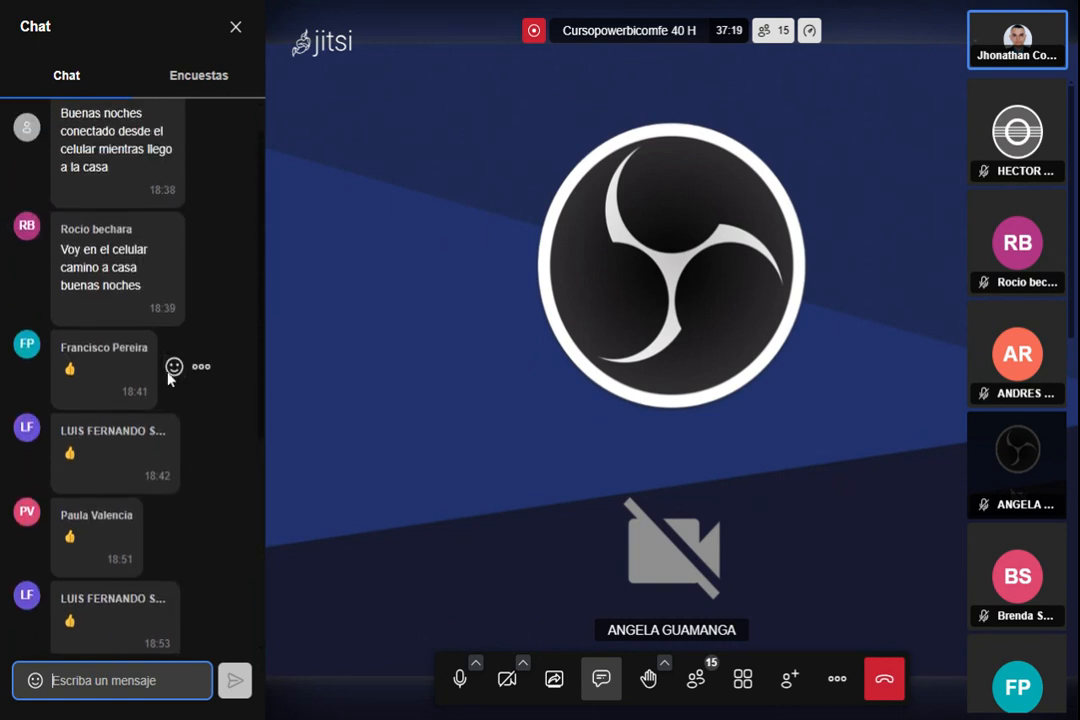
{"action": "scroll", "coordinate": [168, 375], "scroll_direction": "down", "scroll_amount": 4}
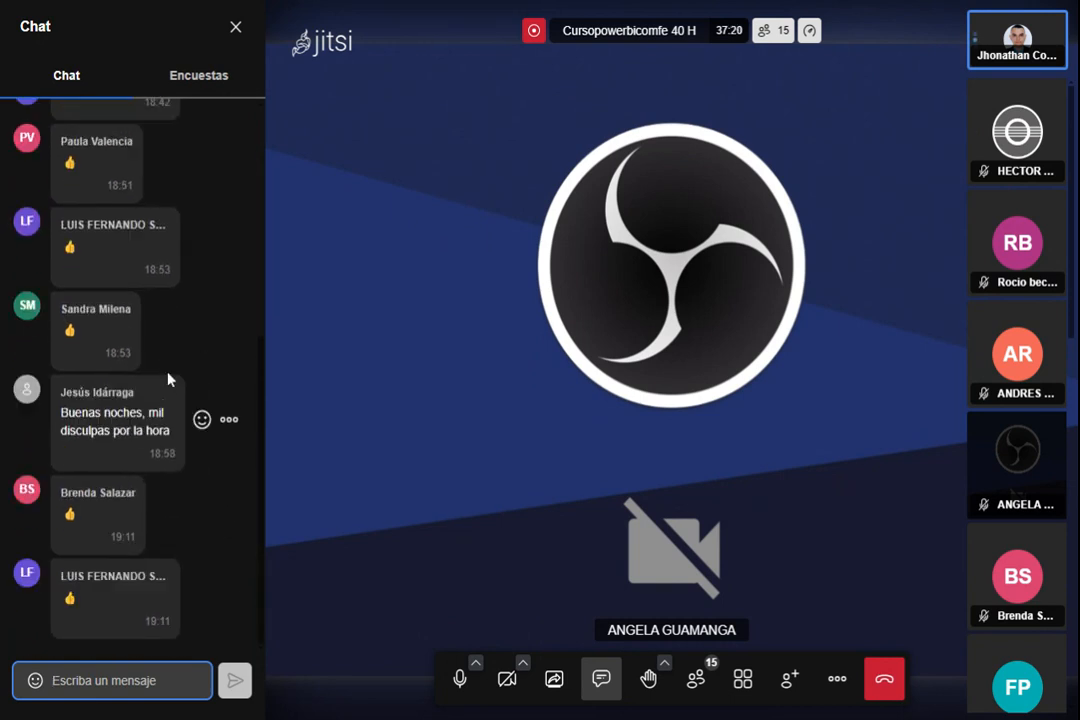
{"action": "left_click", "coordinate": [235, 27]}
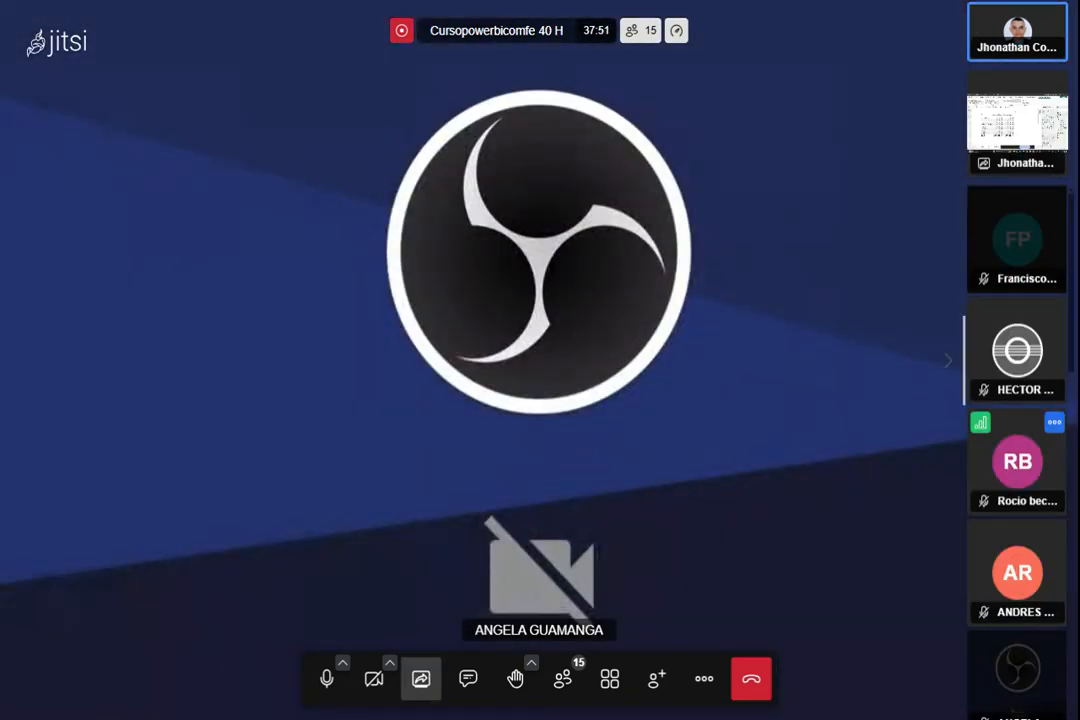
{"action": "scroll", "coordinate": [990, 478], "scroll_direction": "down", "scroll_amount": 10}
{"action": "scroll", "coordinate": [990, 478], "scroll_direction": "up", "scroll_amount": 1}
{"action": "scroll", "coordinate": [990, 478], "scroll_direction": "up", "scroll_amount": 6}
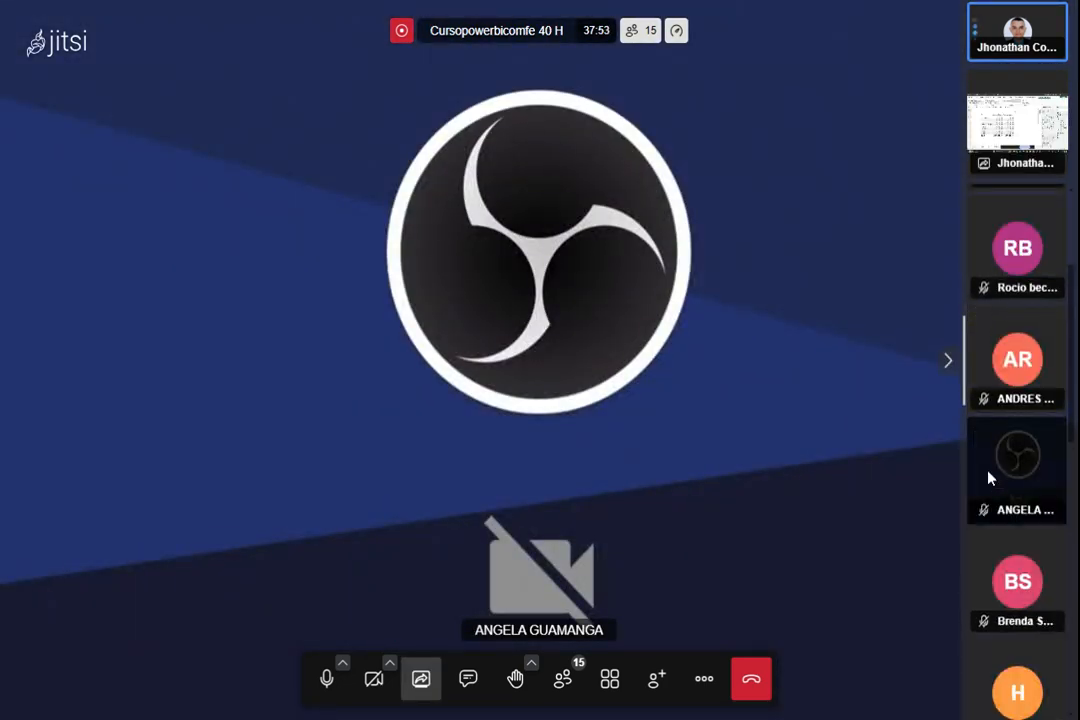
Look through the Jitsi participant list and chat, and bring the shared screen into the meeting's main view
{"action": "scroll", "coordinate": [990, 478], "scroll_direction": "down", "scroll_amount": 7}
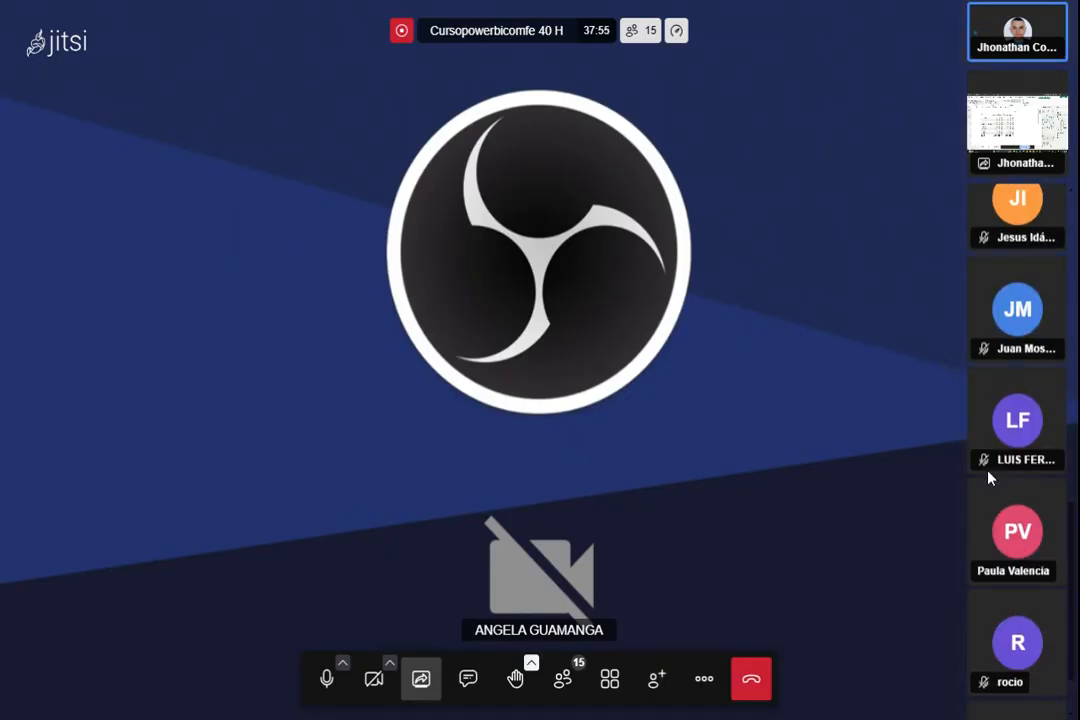
{"action": "left_click", "coordinate": [467, 678]}
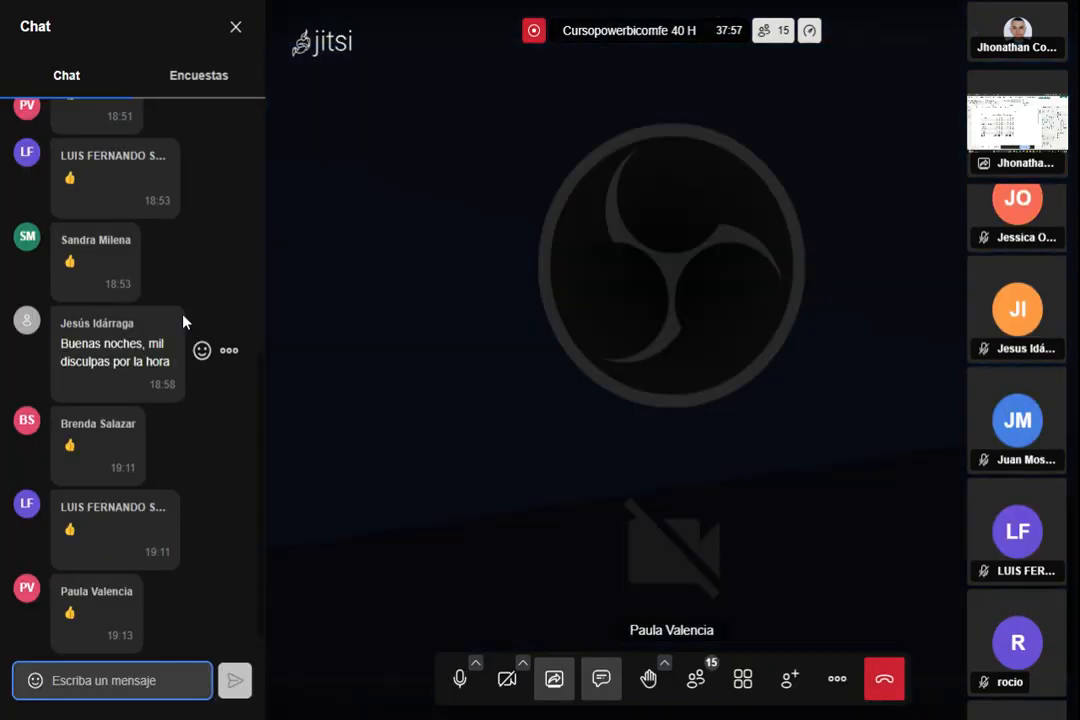
{"action": "left_click", "coordinate": [236, 33]}
{"action": "scroll", "coordinate": [1028, 488], "scroll_direction": "down", "scroll_amount": 1}
{"action": "mouse_move", "coordinate": [1028, 488]}
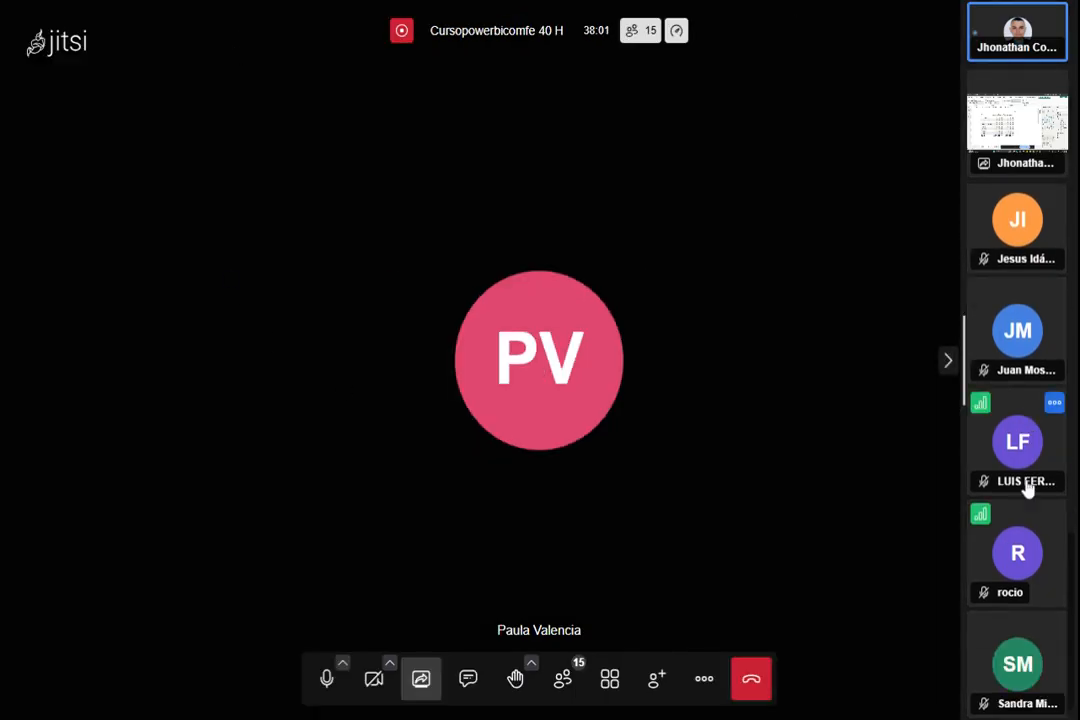
{"action": "scroll", "coordinate": [1028, 488], "scroll_direction": "up", "scroll_amount": 7}
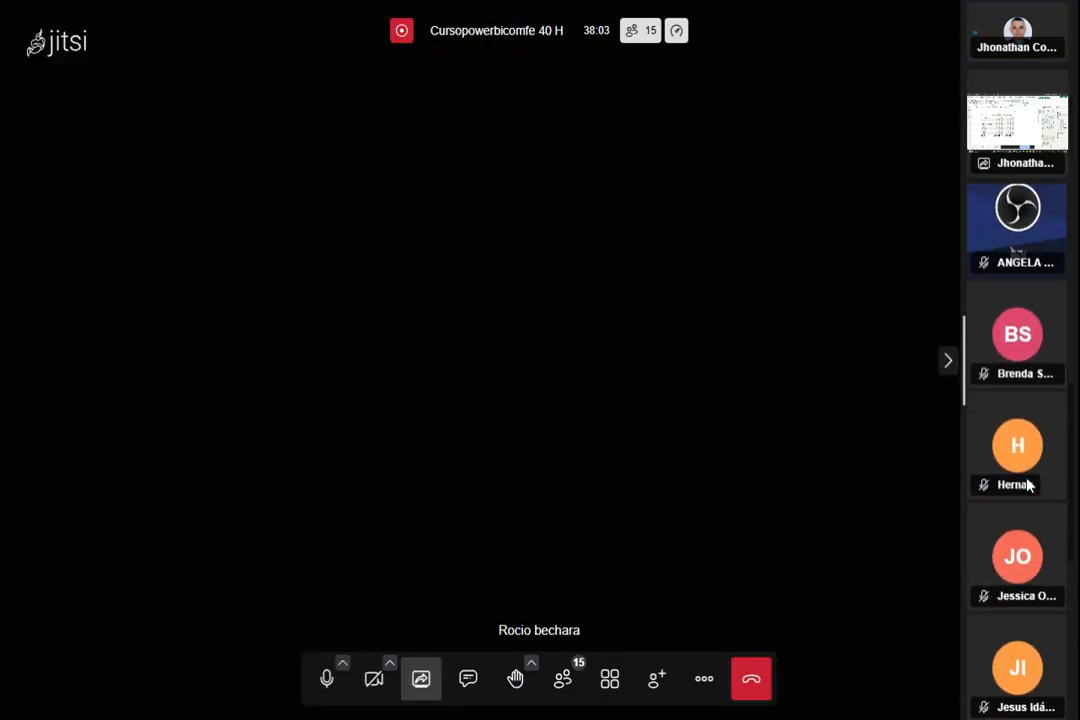
{"action": "scroll", "coordinate": [1030, 484], "scroll_direction": "up", "scroll_amount": 2}
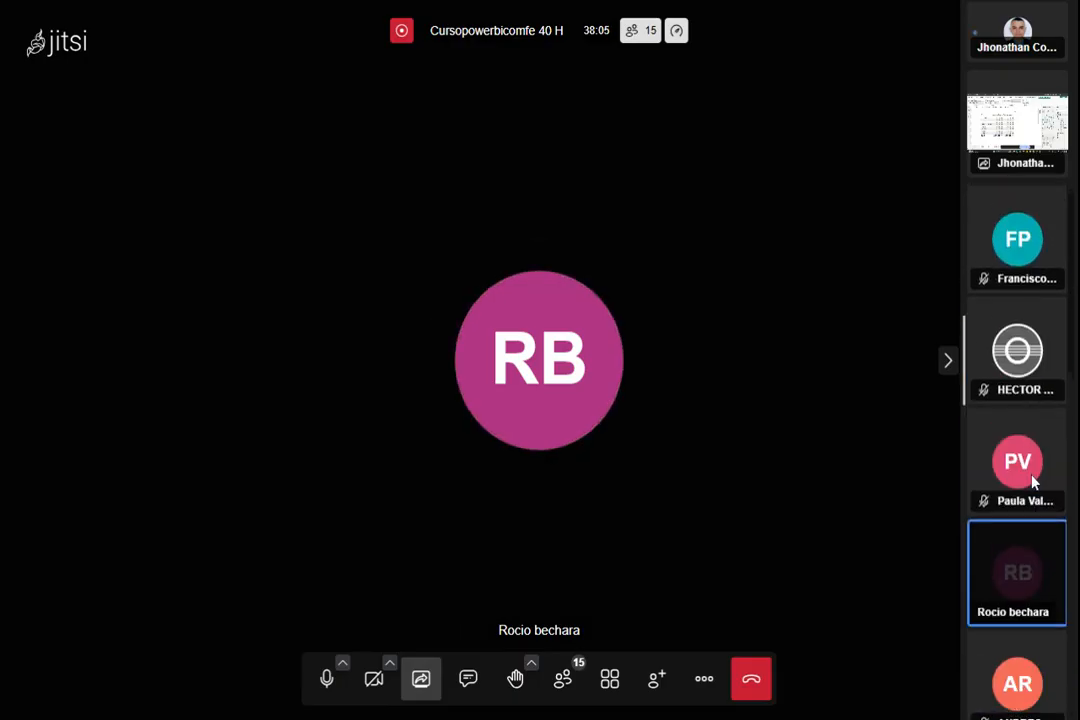
{"action": "scroll", "coordinate": [1031, 484], "scroll_direction": "down", "scroll_amount": 3}
{"action": "scroll", "coordinate": [1031, 484], "scroll_direction": "down", "scroll_amount": 4}
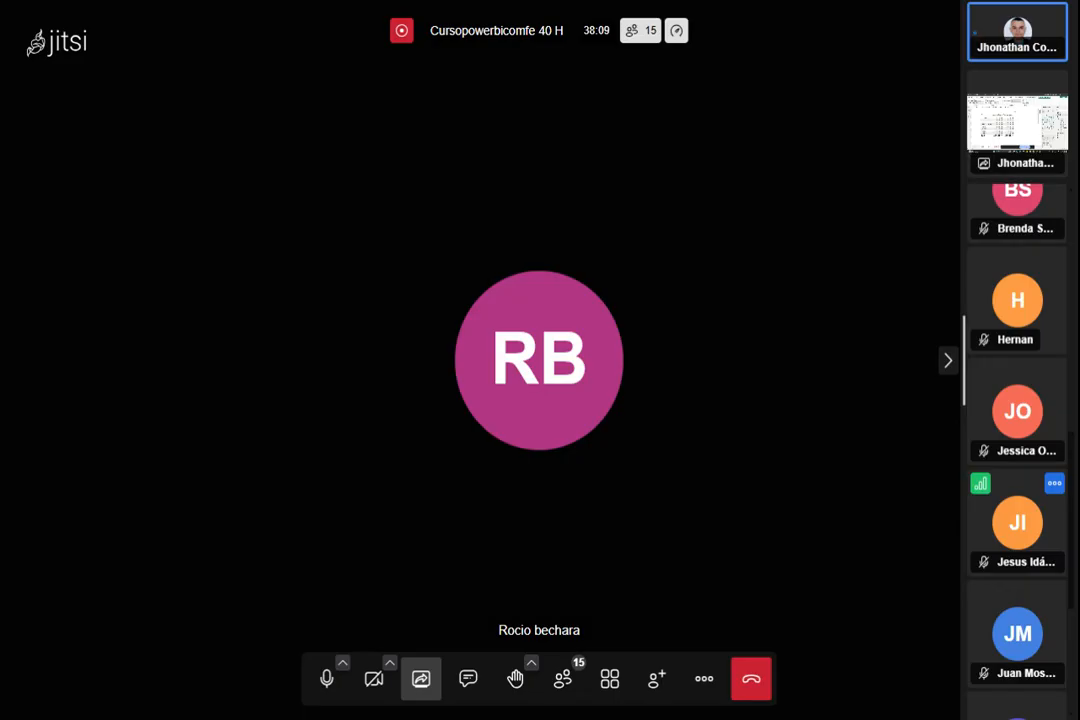
{"action": "left_click", "coordinate": [983, 148]}
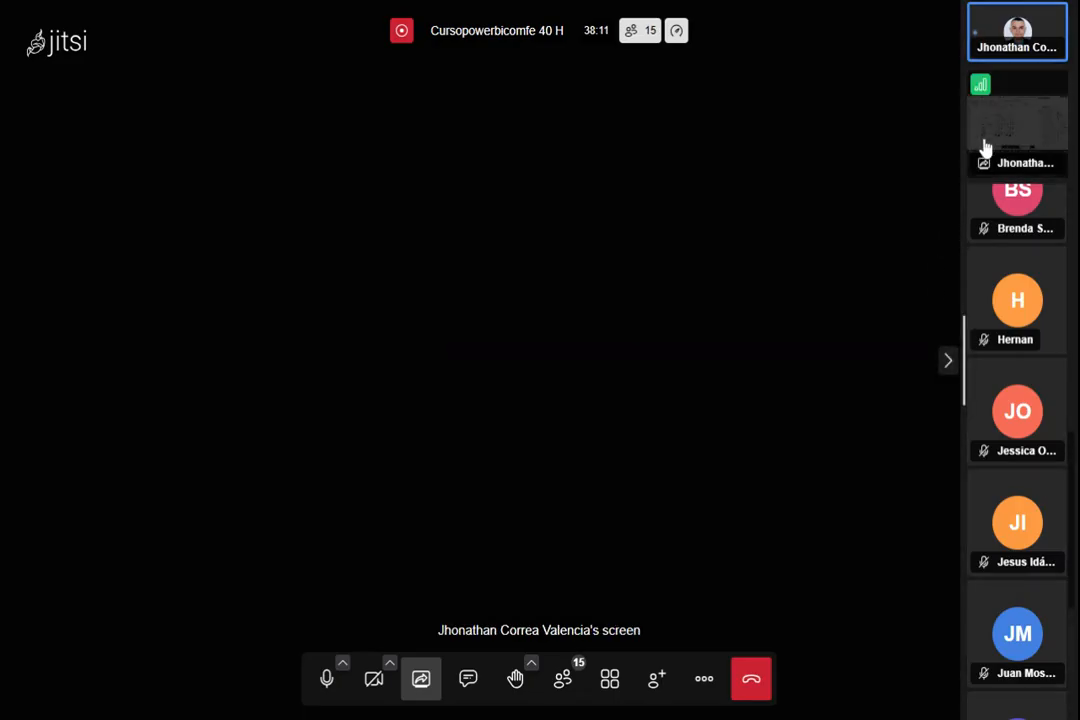
{"action": "left_click", "coordinate": [583, 422]}
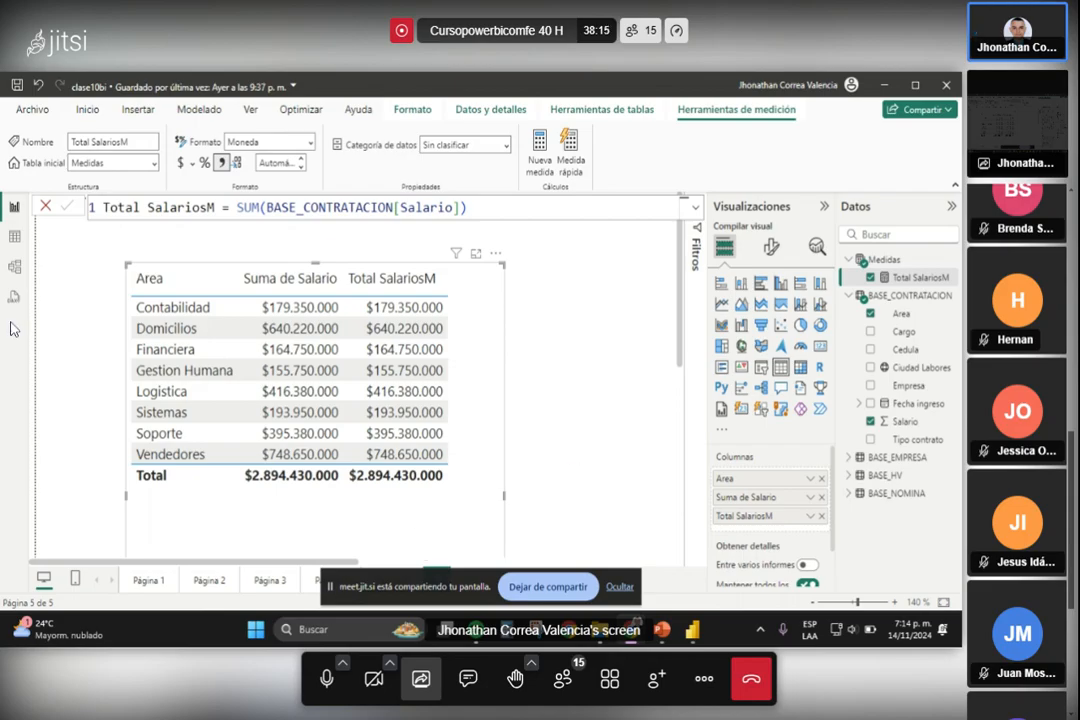
Hide the screen-sharing notice and switch to the PowerPoint slide show of the DAX functions
{"action": "left_click", "coordinate": [633, 586]}
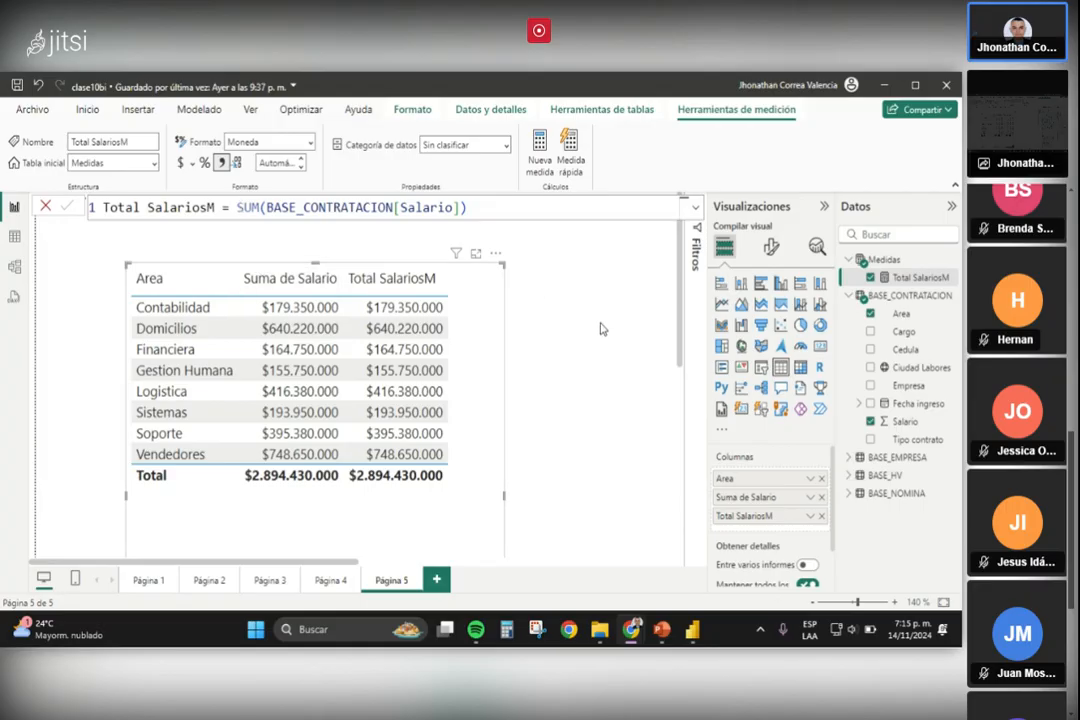
{"action": "mouse_move", "coordinate": [665, 631]}
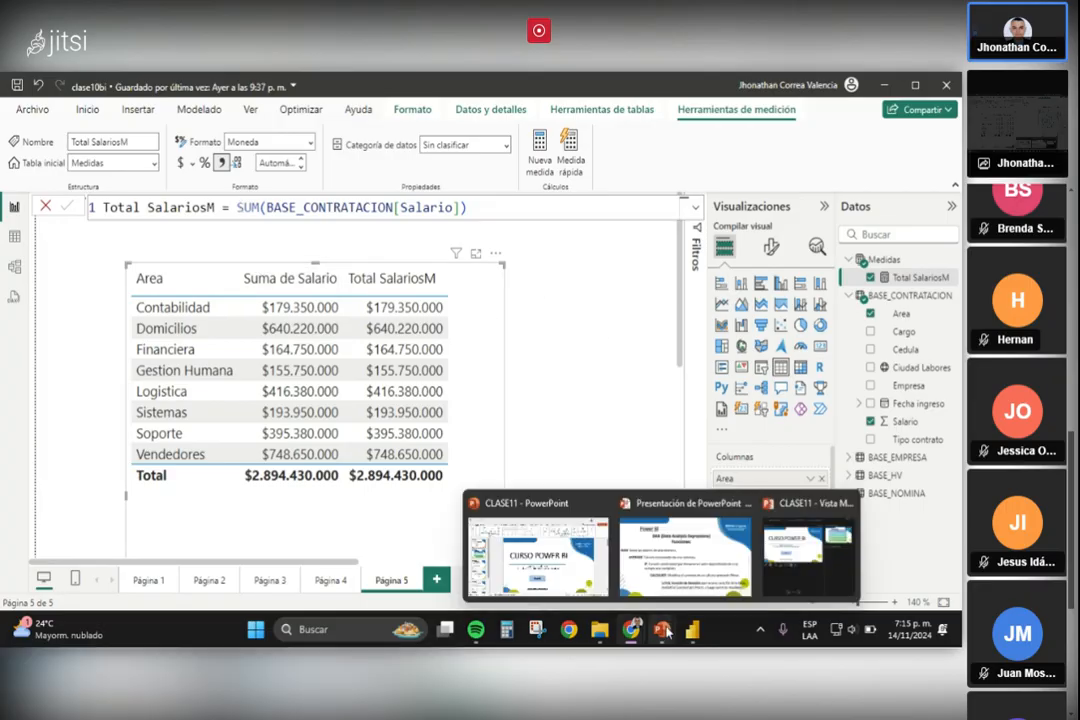
{"action": "left_click", "coordinate": [552, 525]}
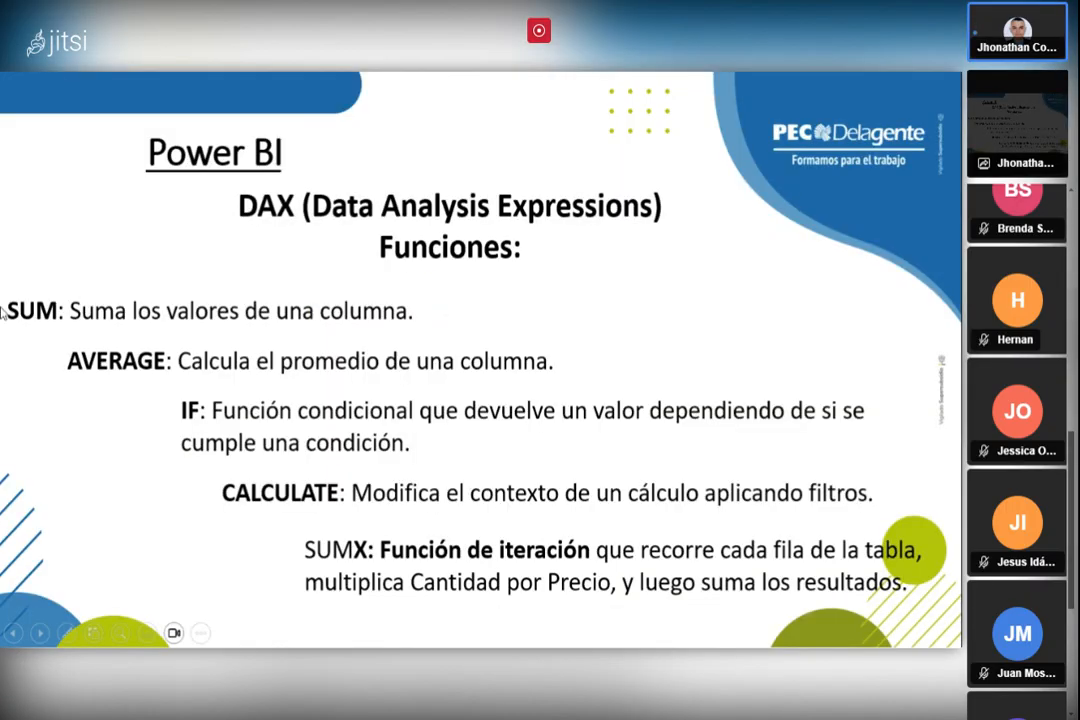
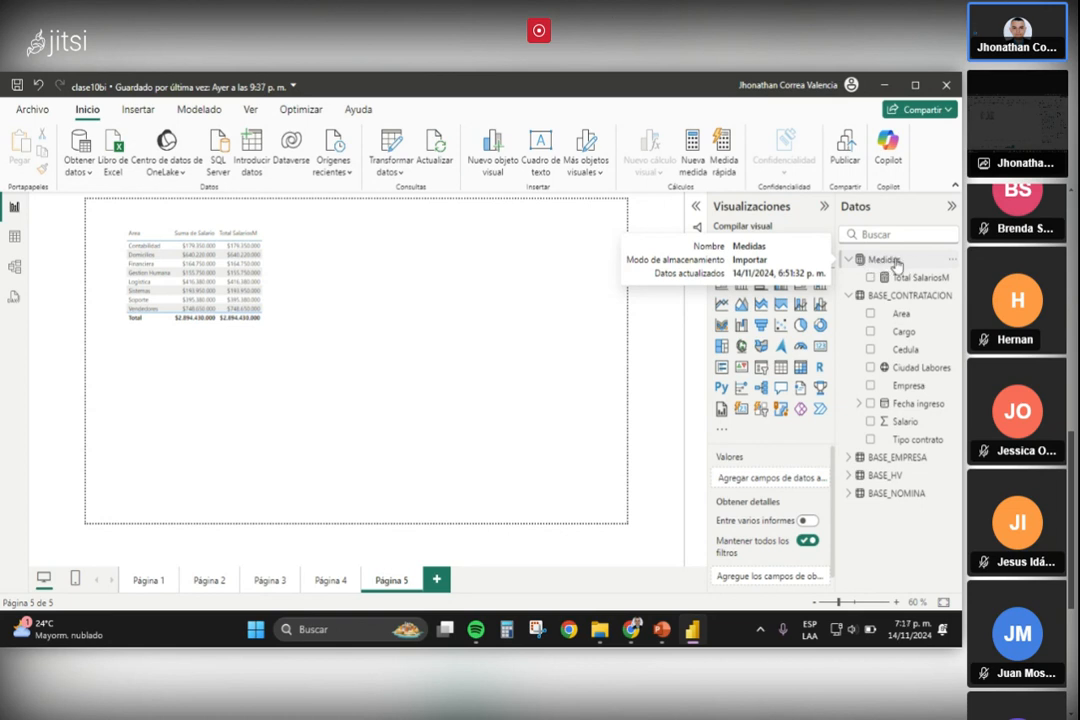
Select the Medidas and BASE_EMPRESA tables in turn in the clase10bi report and collapse the BASE_CONTRATACION fields
{"action": "left_click", "coordinate": [882, 262]}
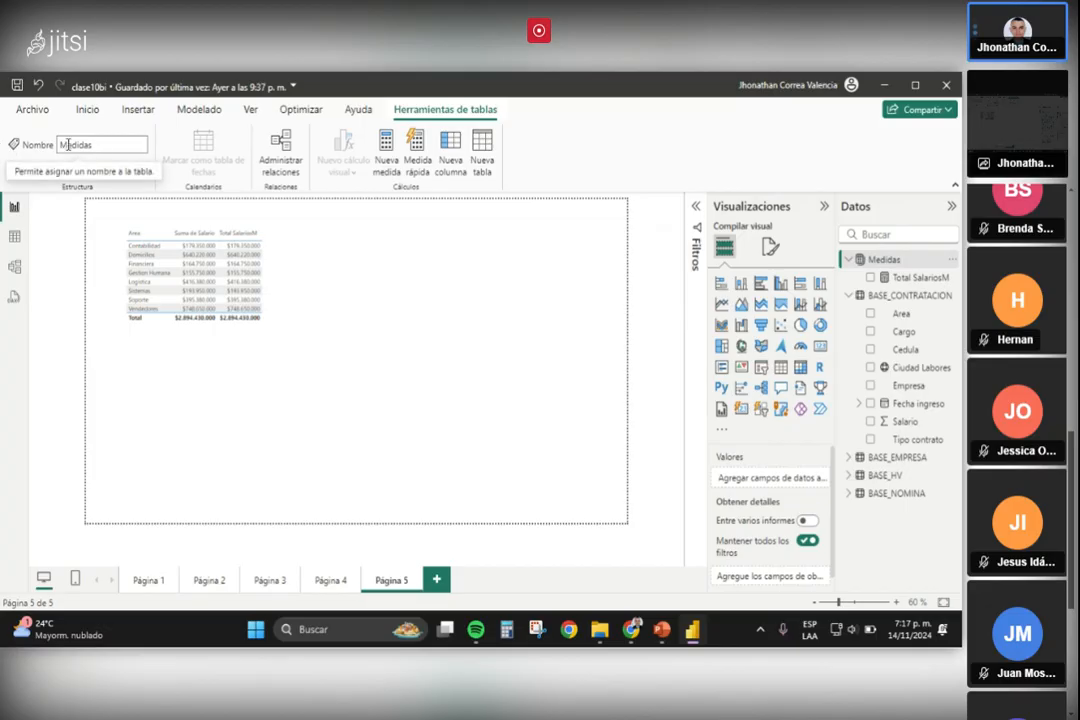
{"action": "left_click", "coordinate": [868, 460]}
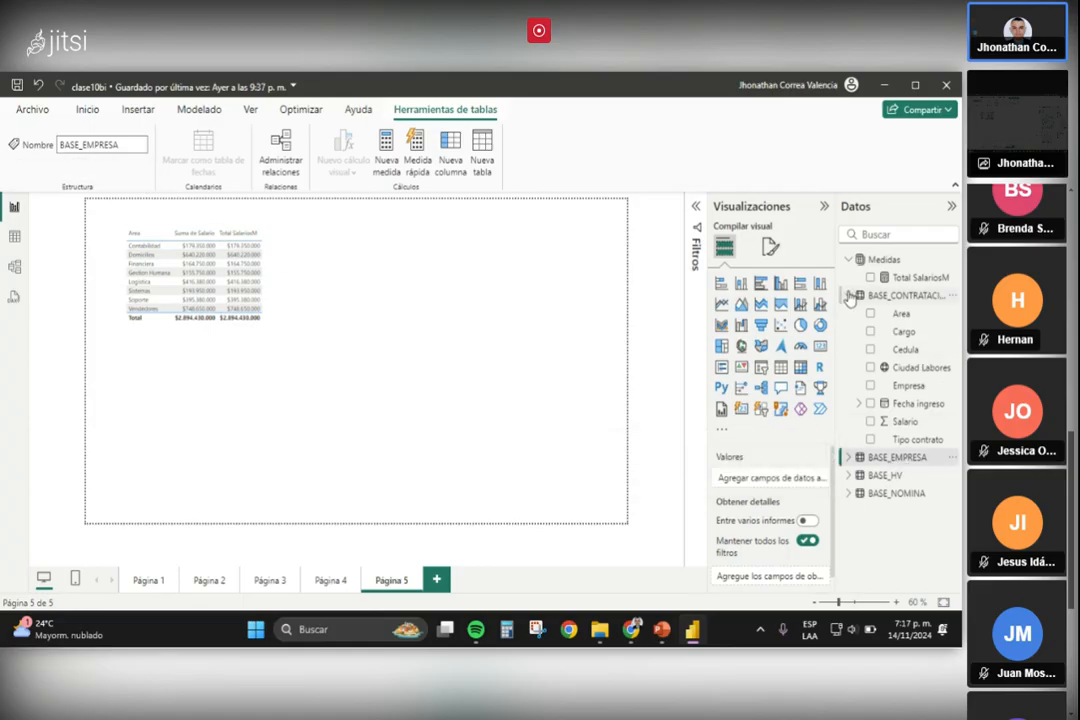
{"action": "left_click", "coordinate": [849, 296]}
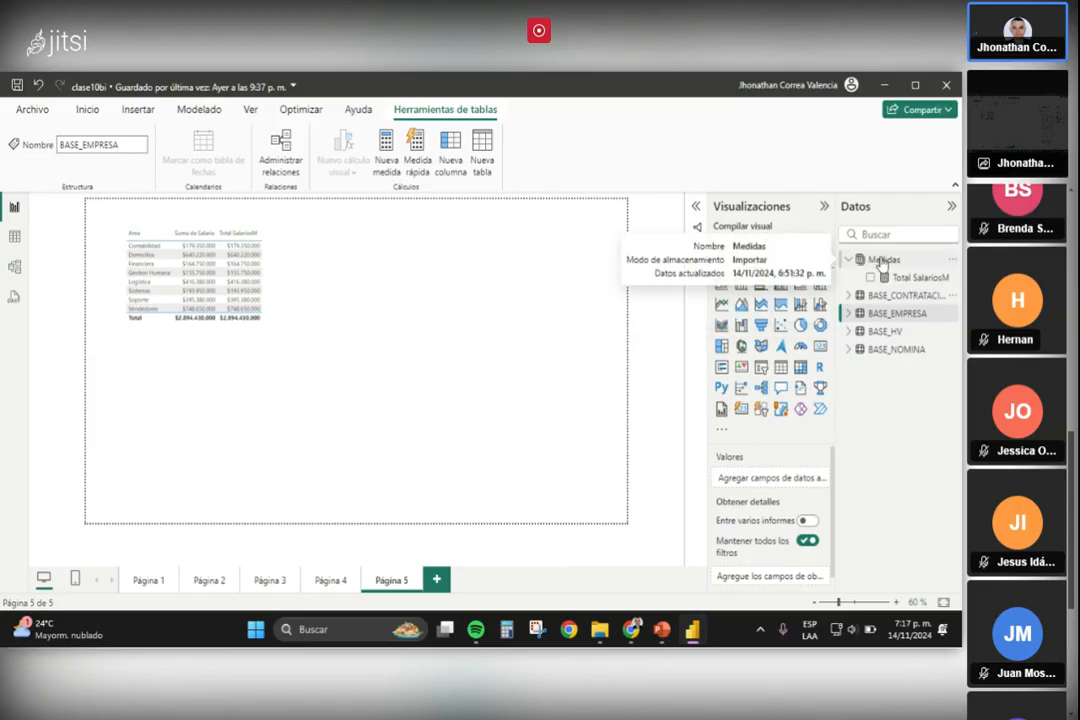
Create a new measure in the Medidas table and name it Prom SalariosM
{"action": "left_click", "coordinate": [884, 261]}
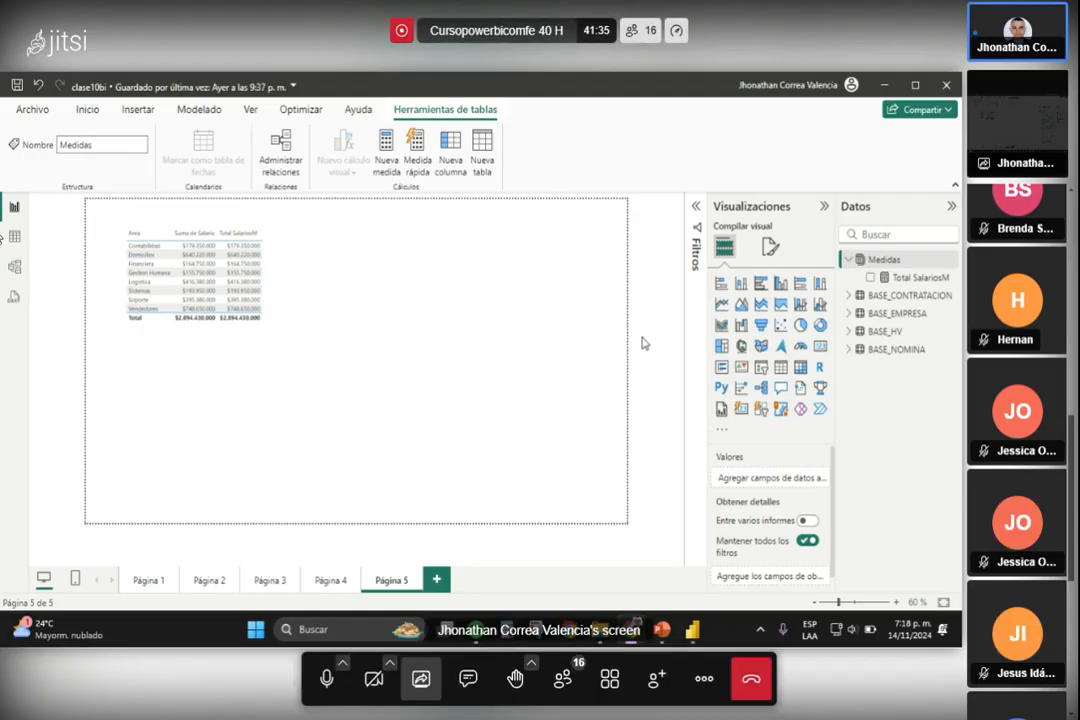
{"action": "left_click", "coordinate": [390, 162]}
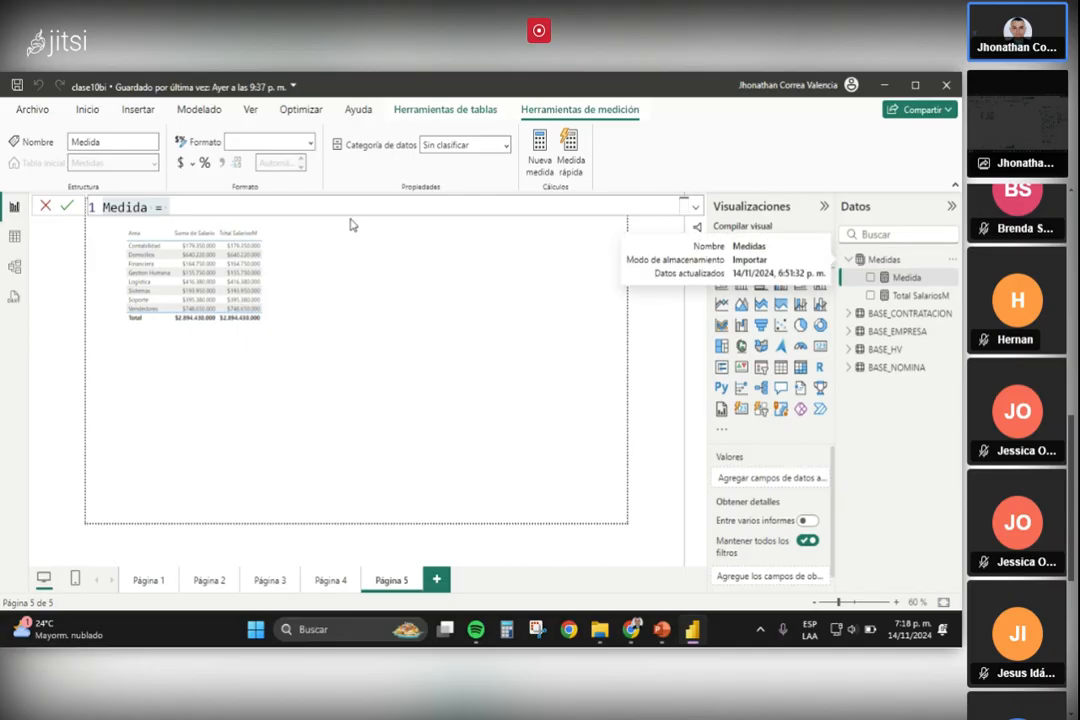
{"action": "left_click_drag", "start_coordinate": [174, 209], "coordinate": [48, 191]}
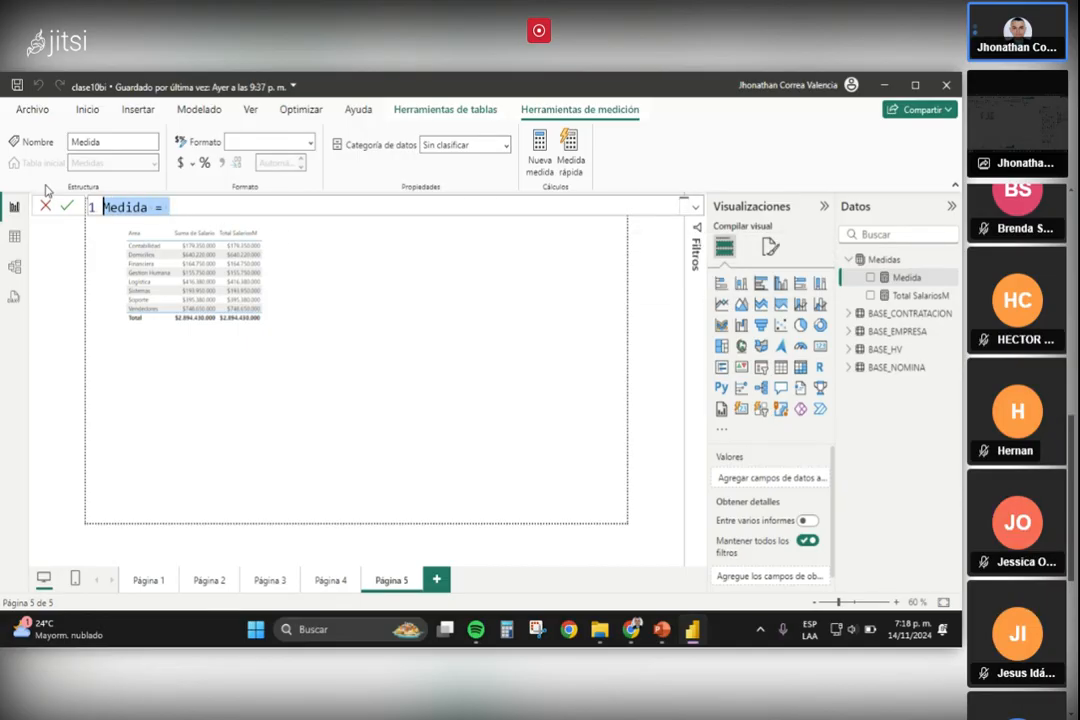
{"action": "type", "text": "prom"}
{"action": "key", "text": "BackSpace"}
{"action": "key", "text": "BackSpace"}
{"action": "key", "text": "BackSpace"}
{"action": "key", "text": "BackSpace"}
{"action": "type", "text": "Prom"}
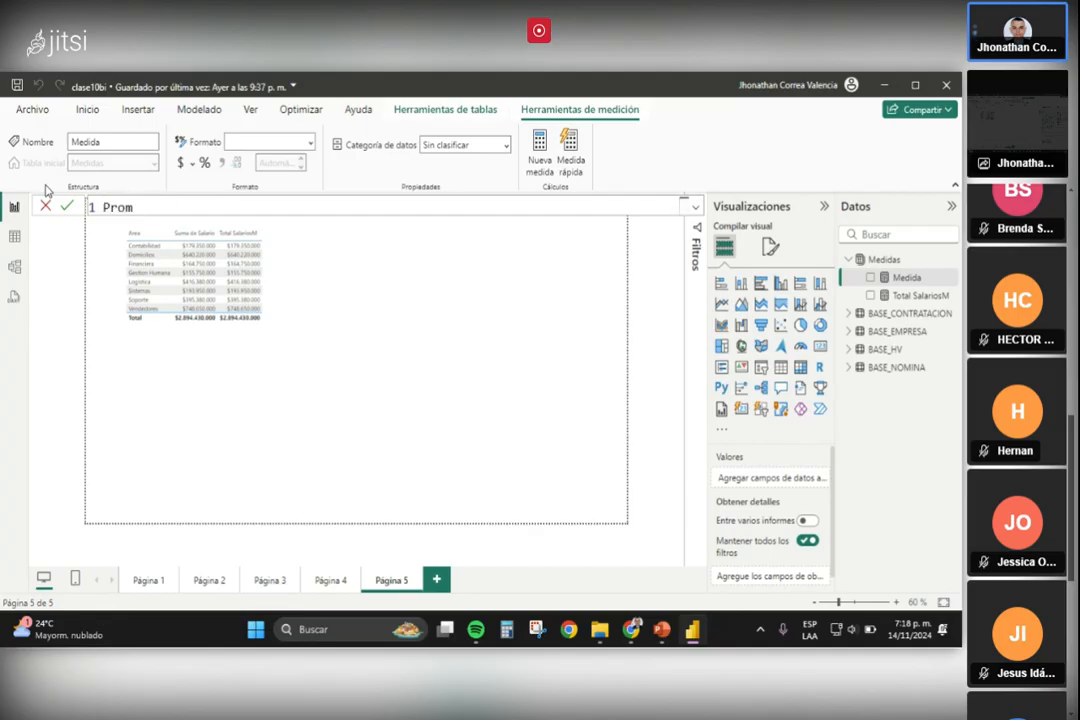
{"action": "type", "text": " SalariosM = ave"}
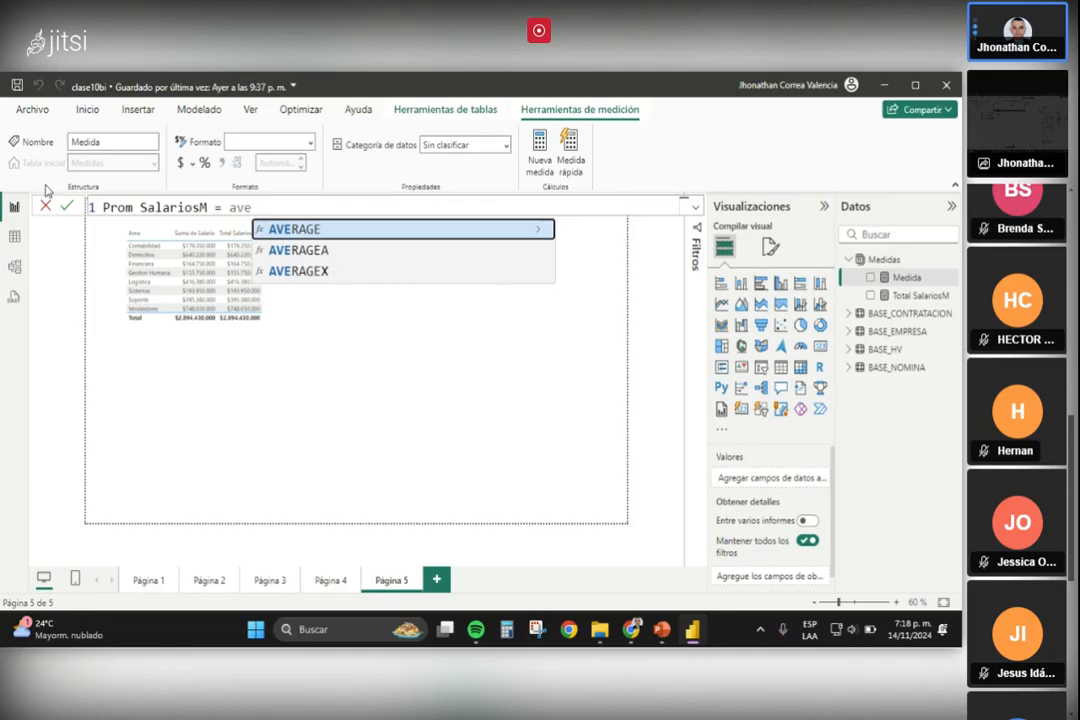
Define the Prom SalariosM measure as AVERAGE(BASE_CONTRATACION[Salario]) and commit the formula
{"action": "key", "text": "Tab"}
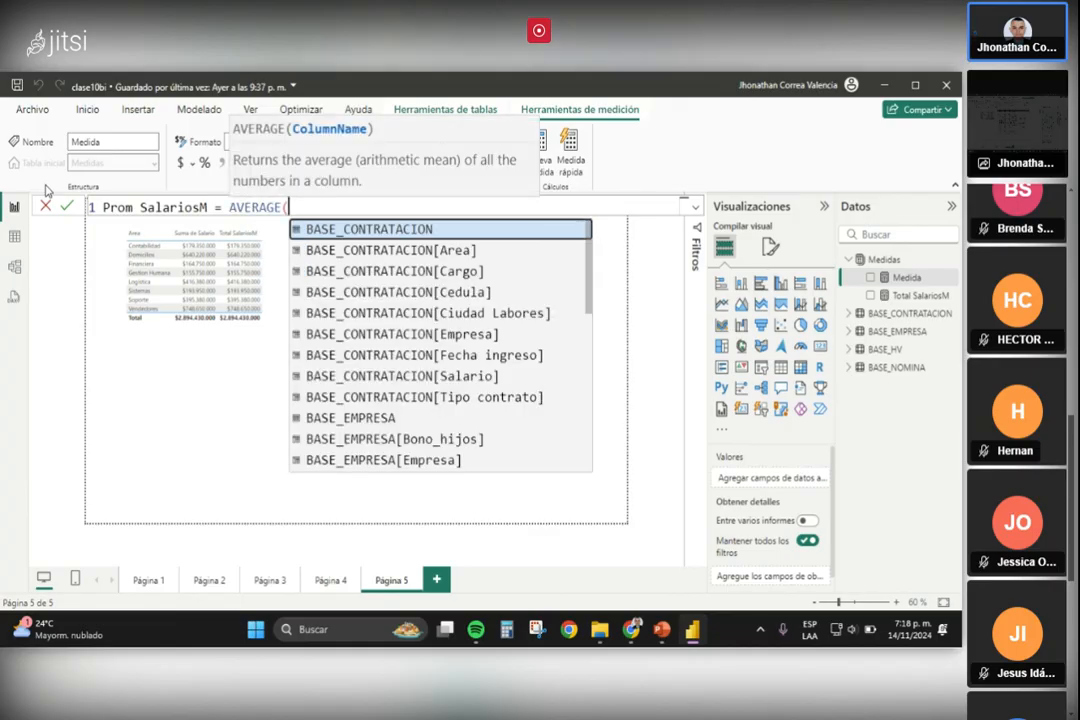
{"action": "key", "text": "Down"}
{"action": "key", "text": "Down"}
{"action": "key", "text": "Down"}
{"action": "key", "text": "Down"}
{"action": "key", "text": "Down"}
{"action": "key", "text": "Down"}
{"action": "key", "text": "Down"}
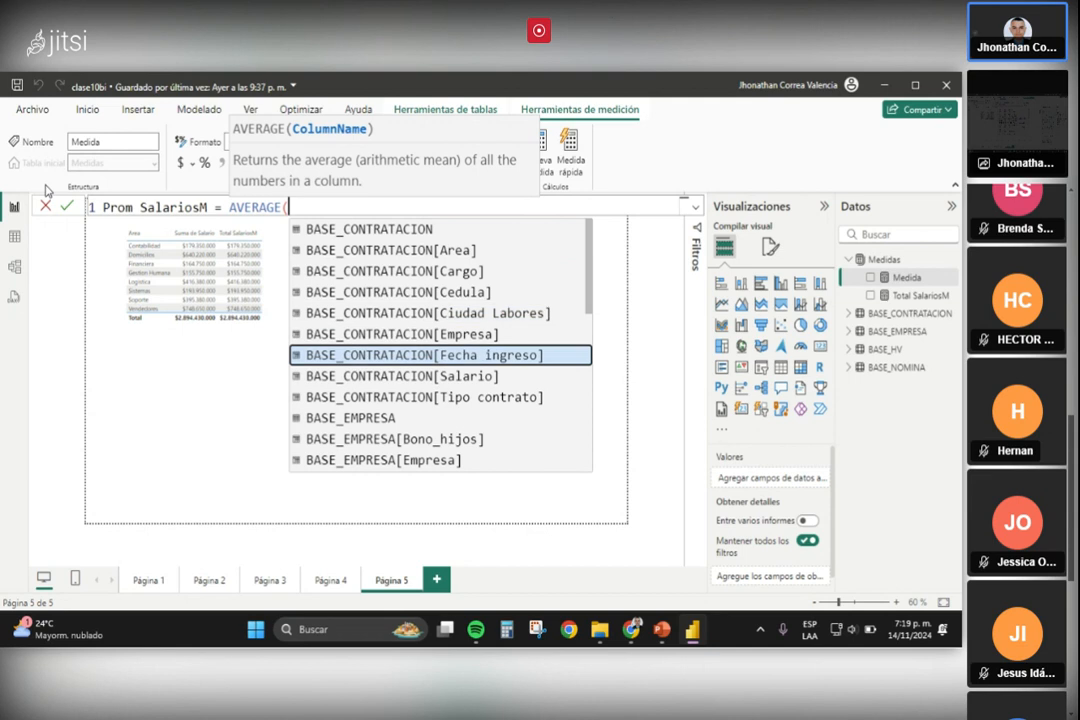
{"action": "key", "text": "Tab"}
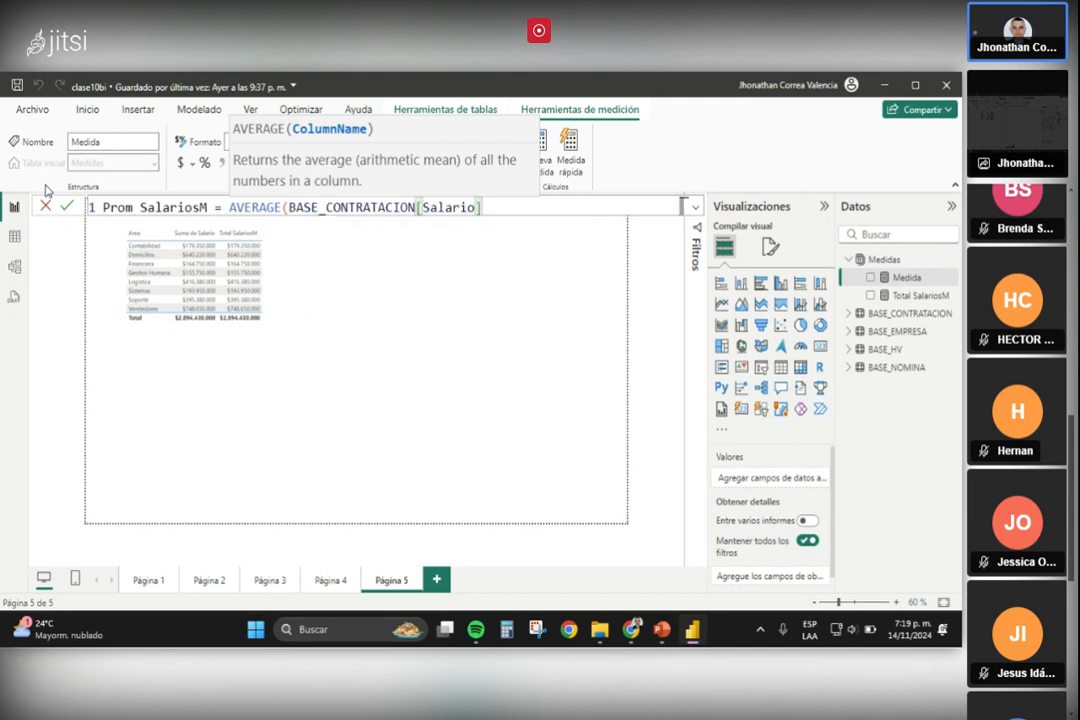
{"action": "type", "text": ")"}
{"action": "key", "text": "Return"}
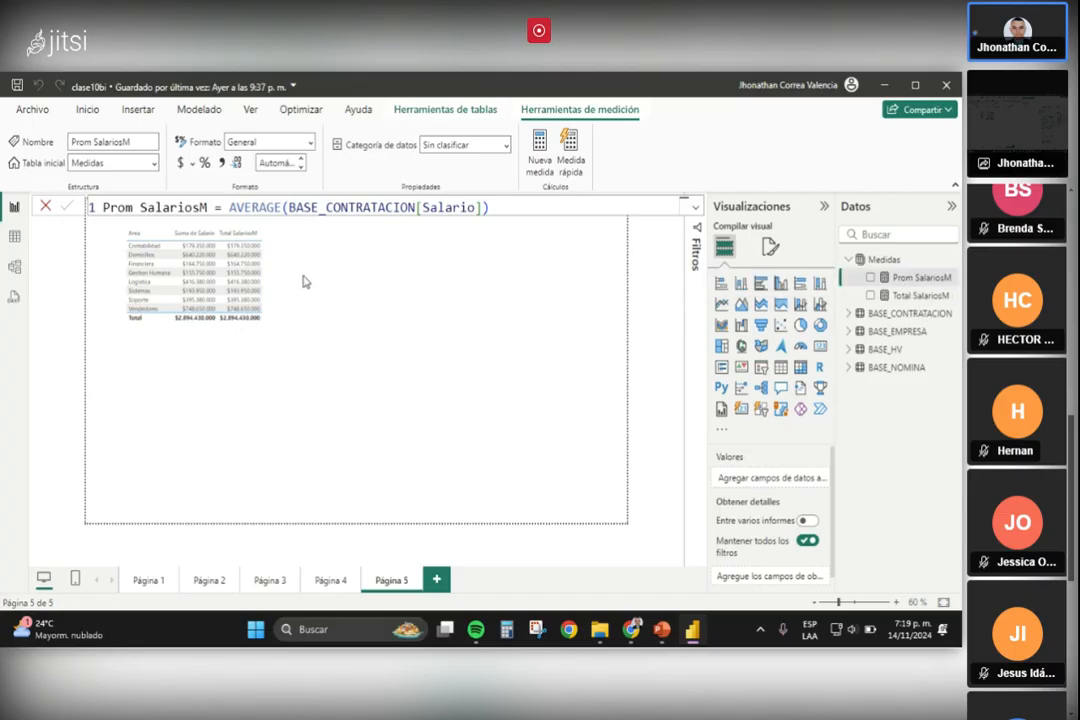
Move the salary table visual on Página 5 closer to the page's left edge
{"action": "left_click", "coordinate": [885, 260]}
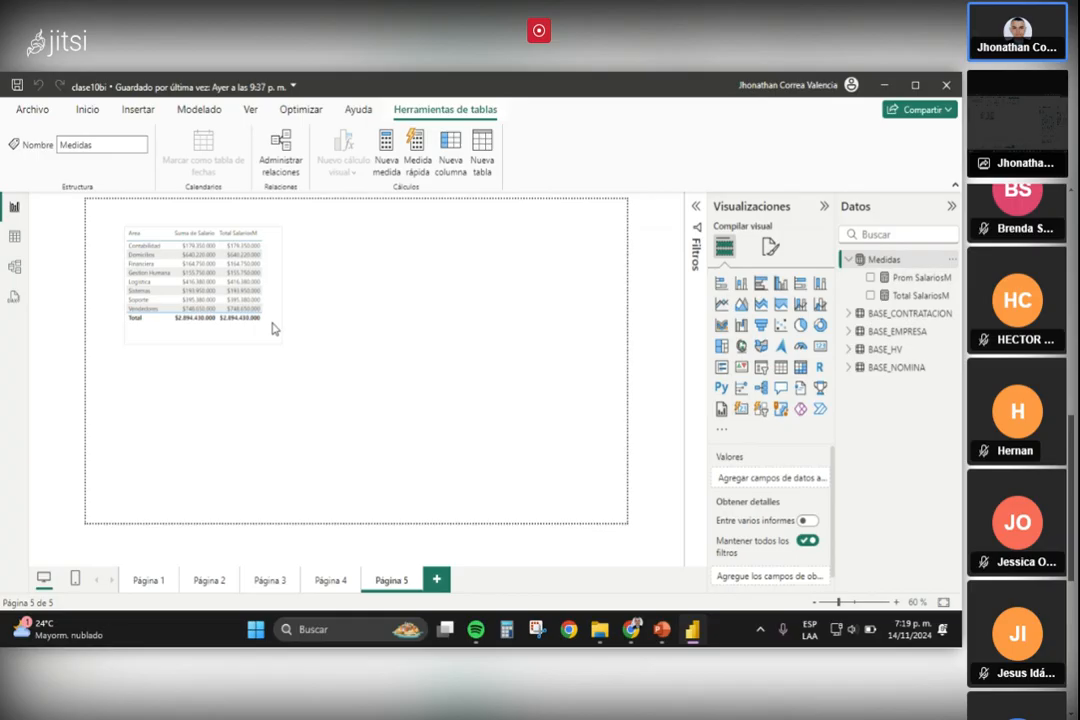
{"action": "scroll", "coordinate": [272, 325], "scroll_direction": "up", "scroll_amount": 3}
{"action": "scroll", "coordinate": [272, 325], "scroll_direction": "up", "scroll_amount": 4}
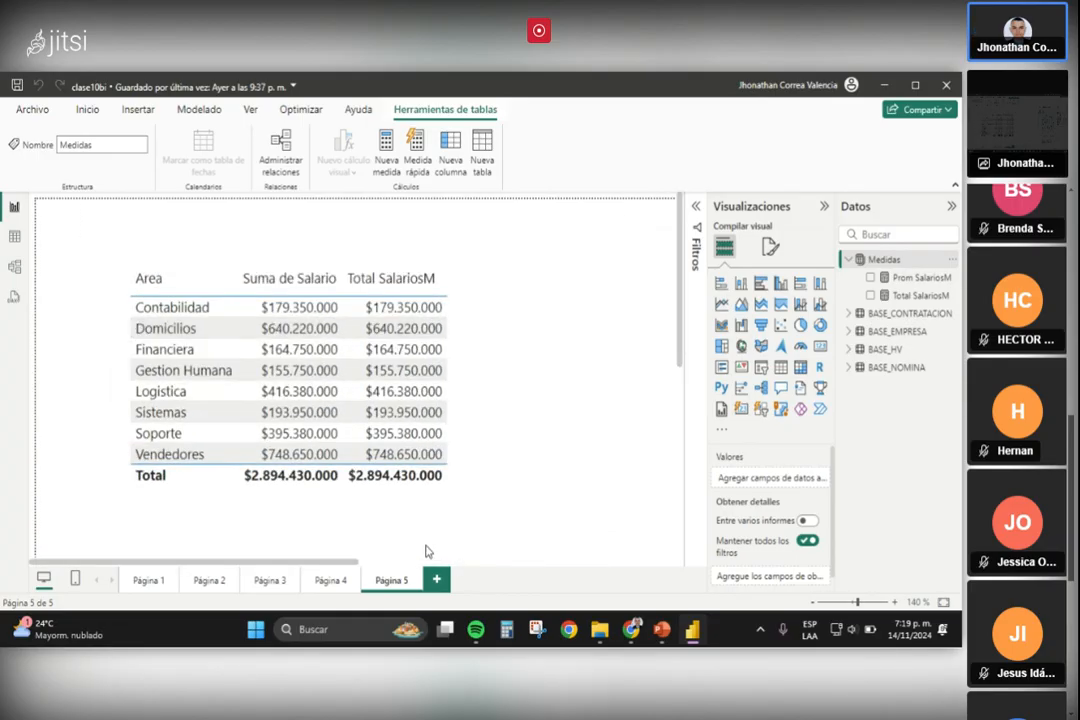
{"action": "left_click_drag", "start_coordinate": [347, 565], "coordinate": [320, 251]}
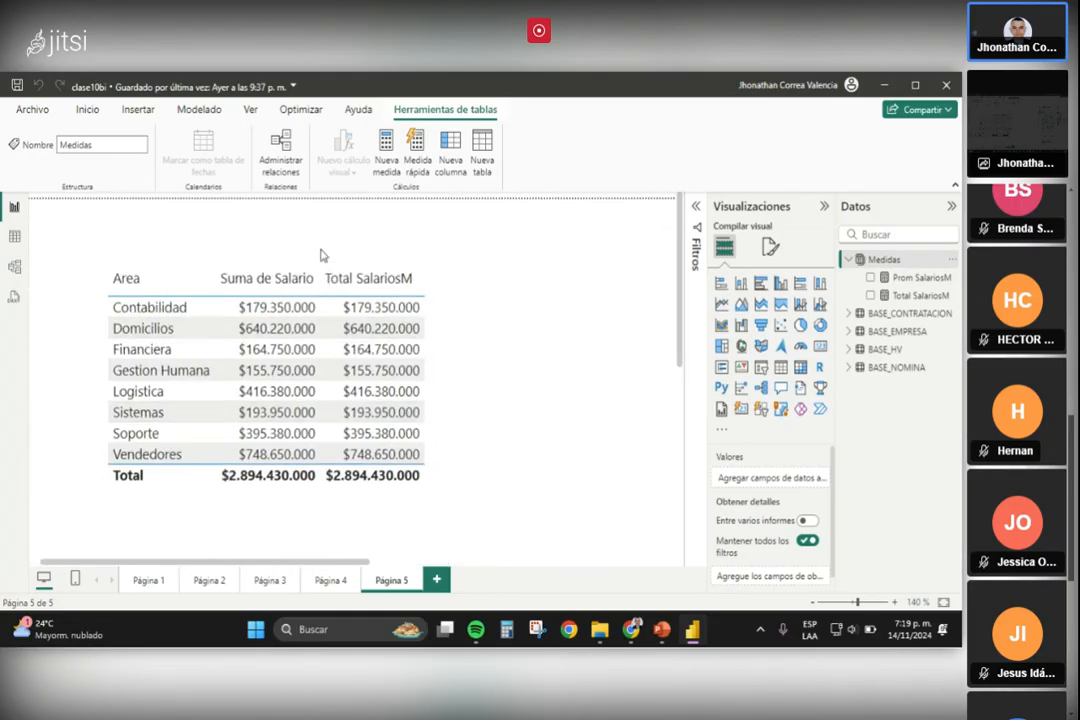
{"action": "left_click", "coordinate": [310, 270]}
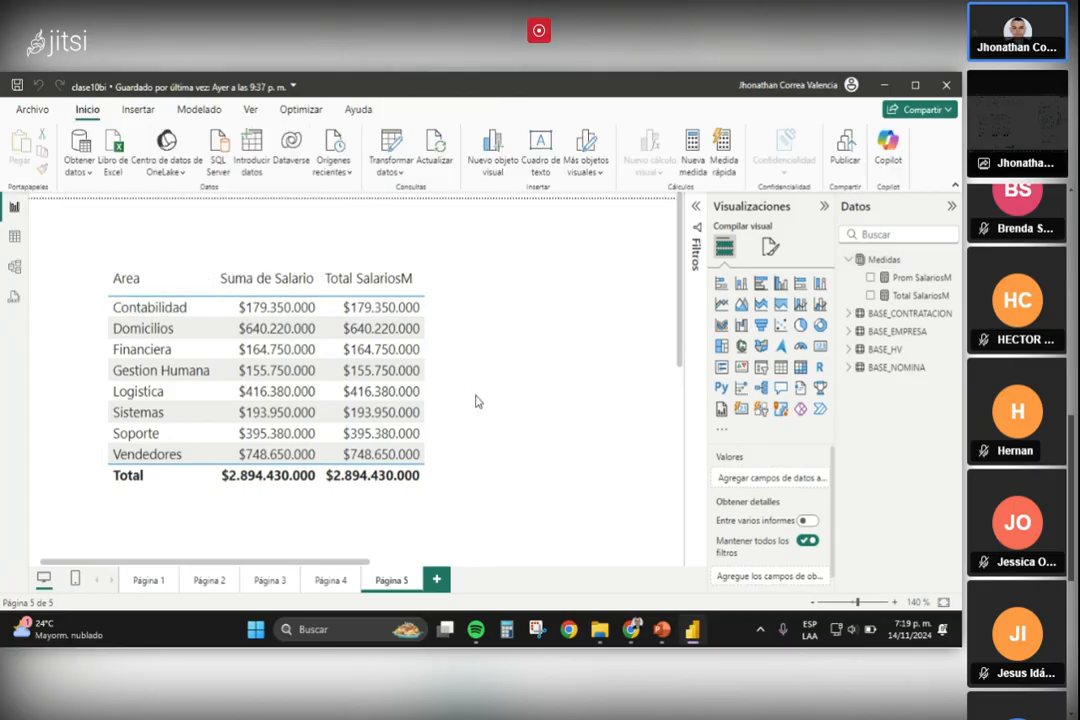
{"action": "left_click_drag", "start_coordinate": [440, 395], "coordinate": [421, 378]}
{"action": "scroll", "coordinate": [451, 506], "scroll_direction": "down", "scroll_amount": 1}
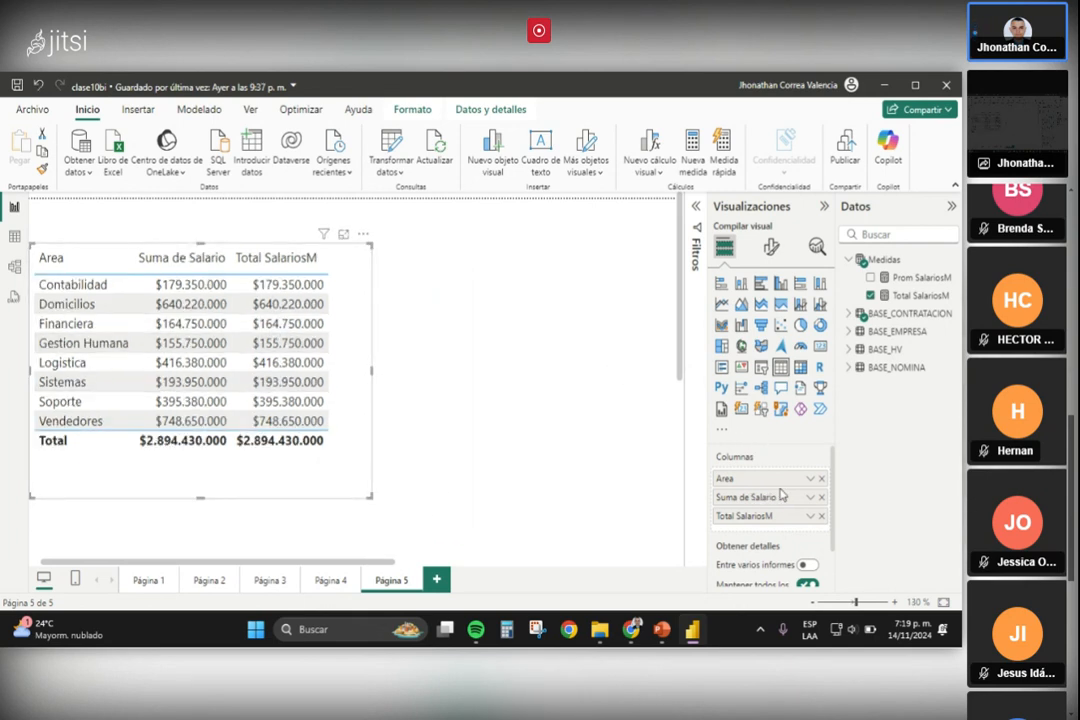
Remove the Suma de Salario, Total SalariosM and Area columns from the table visual
{"action": "left_click", "coordinate": [821, 497]}
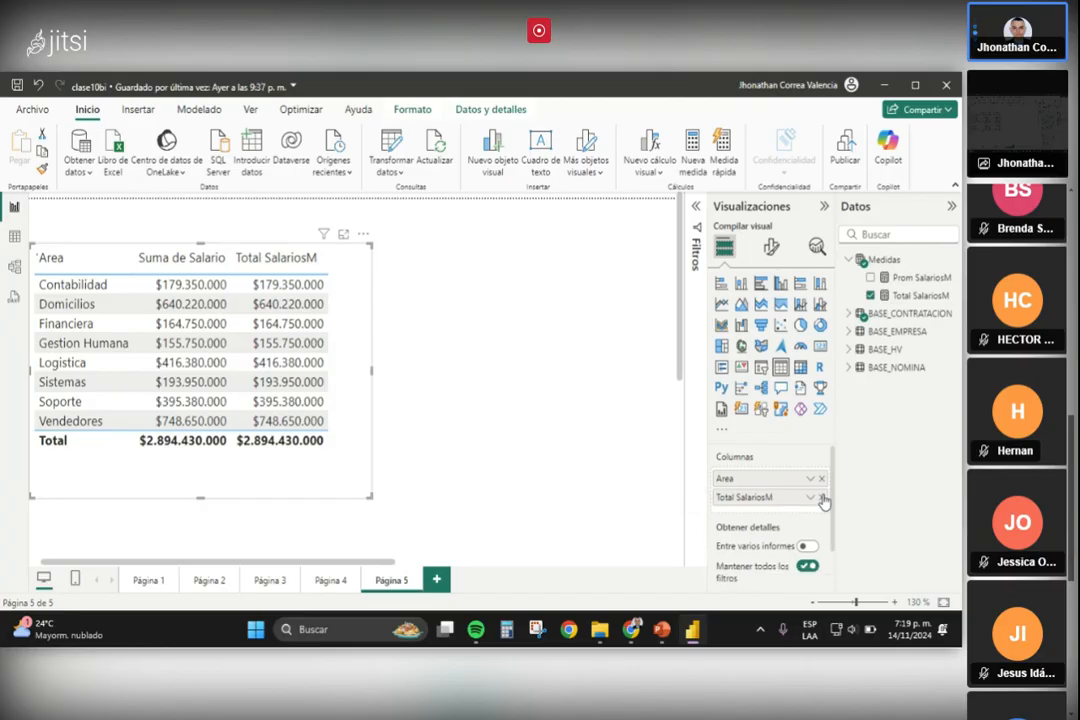
{"action": "left_click", "coordinate": [822, 498]}
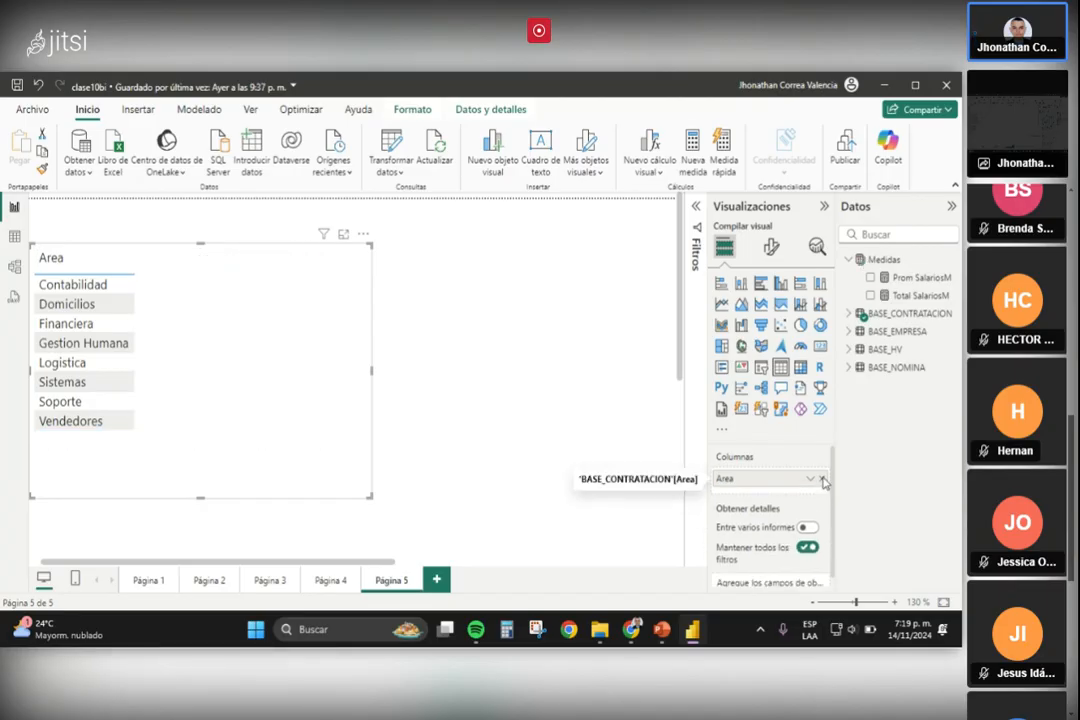
{"action": "left_click", "coordinate": [822, 480]}
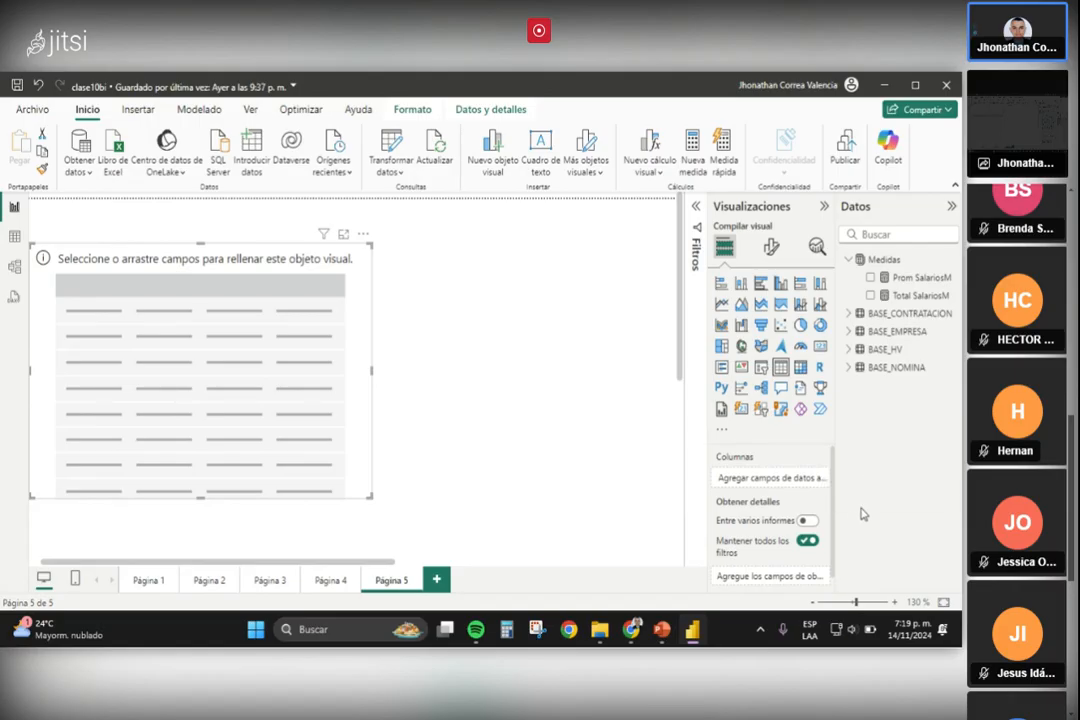
Add the BASE_CONTRATACION Salario field to the empty table aggregated as Promedio, and place the Prom SalariosM measure beside it
{"action": "left_click", "coordinate": [848, 314]}
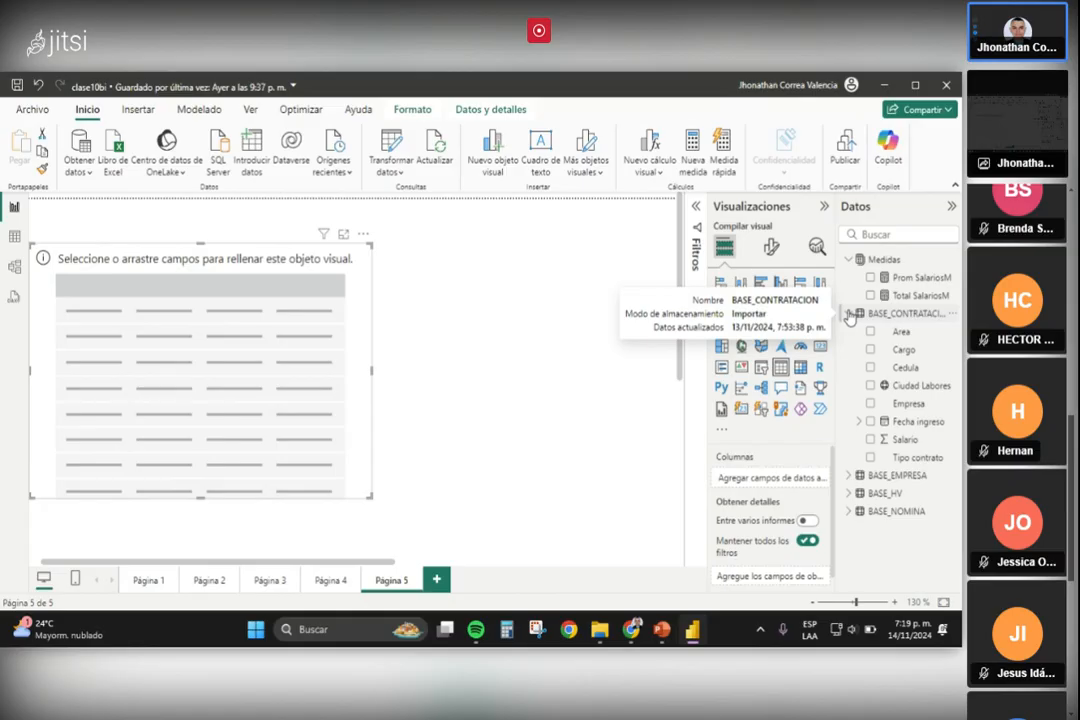
{"action": "left_click_drag", "start_coordinate": [911, 447], "coordinate": [768, 482]}
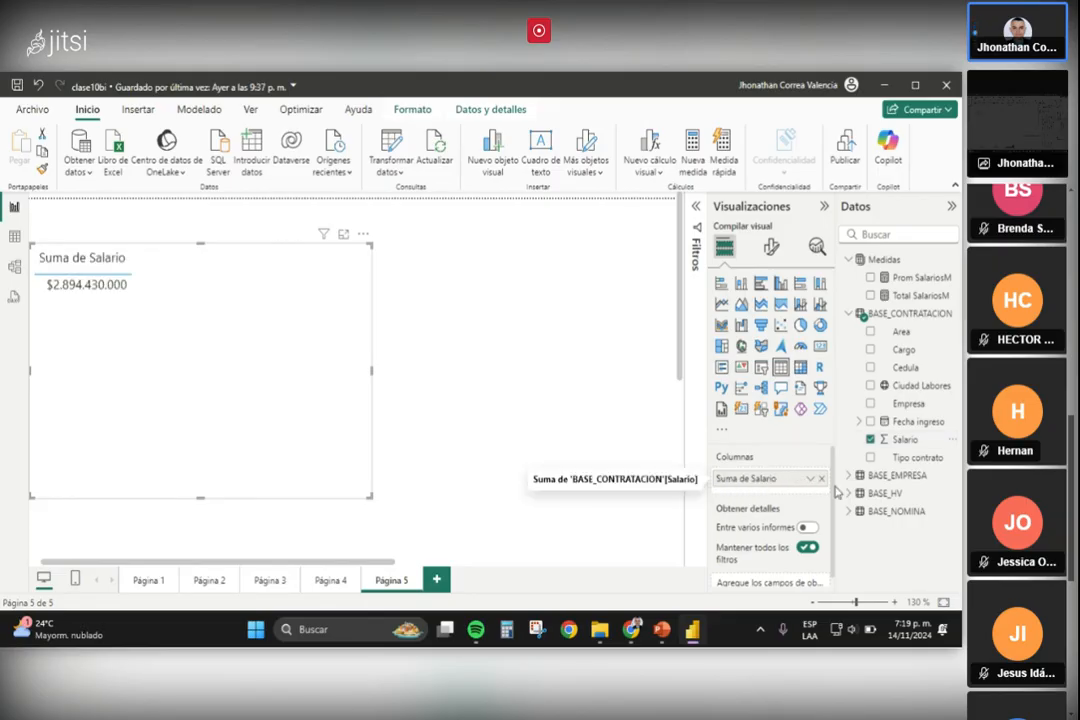
{"action": "left_click", "coordinate": [810, 479]}
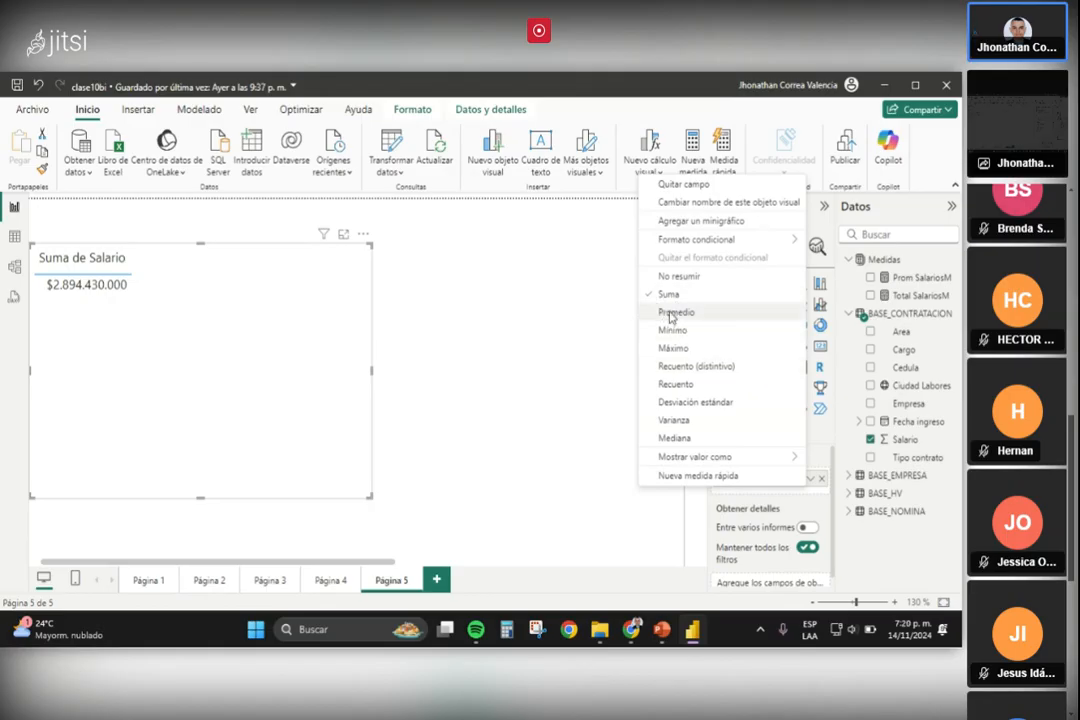
{"action": "left_click", "coordinate": [671, 313]}
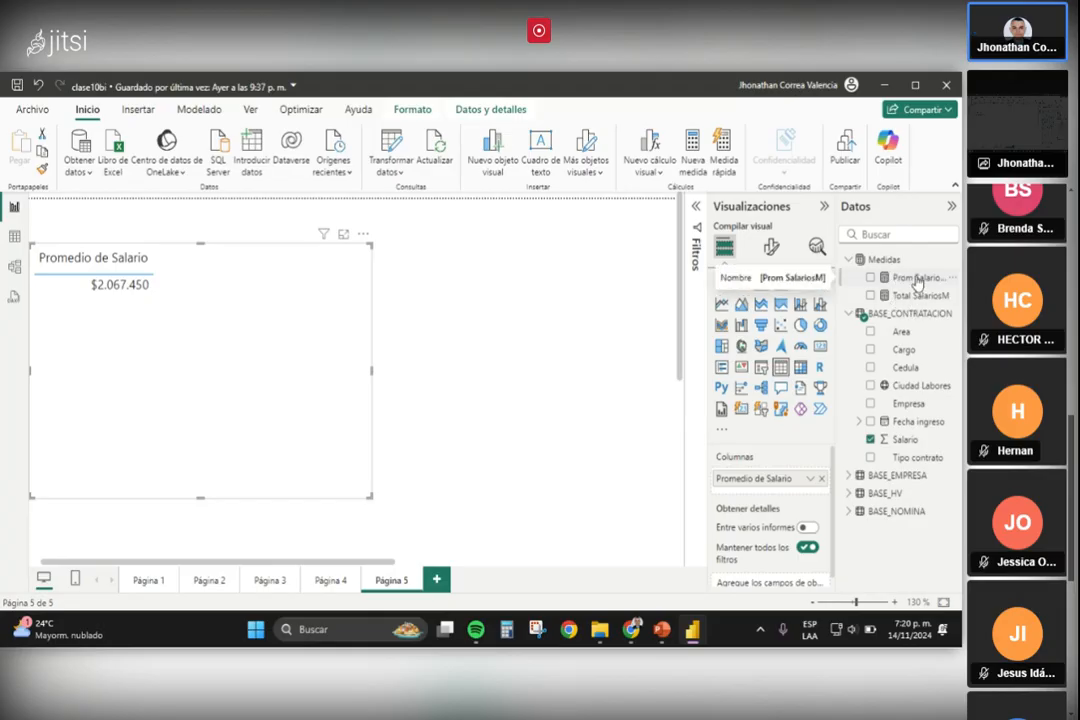
{"action": "left_click_drag", "start_coordinate": [919, 283], "coordinate": [767, 495]}
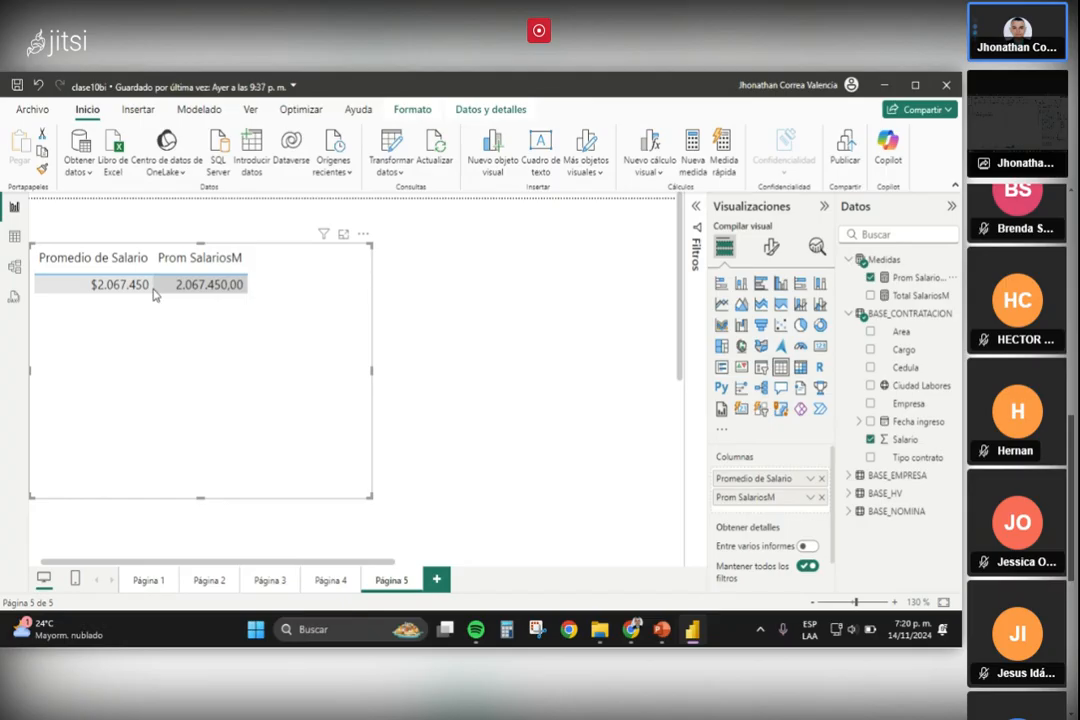
Add the Tipo_contratante field from BASE_EMPRESA as the first column of the salary average table
{"action": "left_click", "coordinate": [849, 314]}
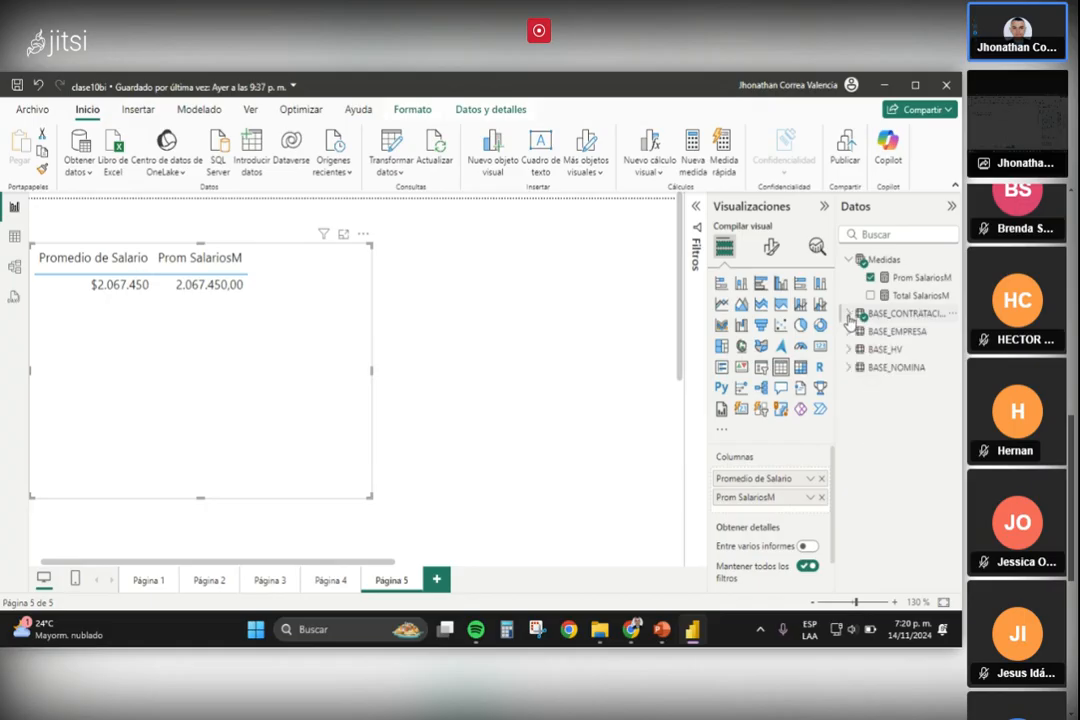
{"action": "left_click", "coordinate": [849, 332]}
{"action": "left_click", "coordinate": [849, 334]}
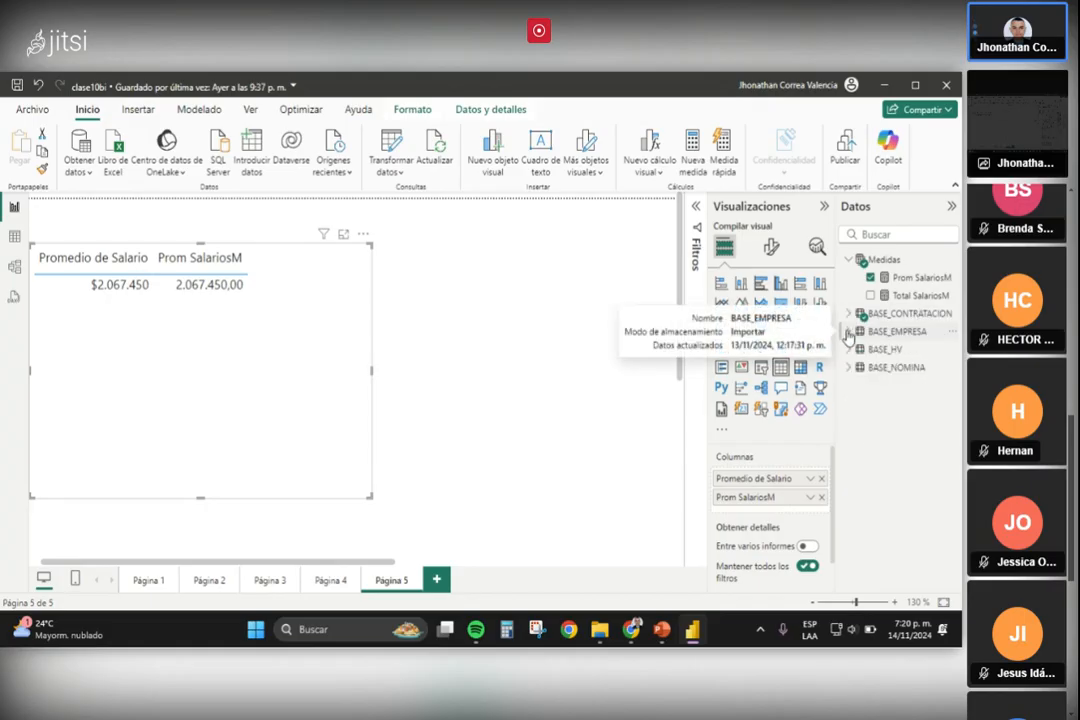
{"action": "left_click", "coordinate": [849, 332]}
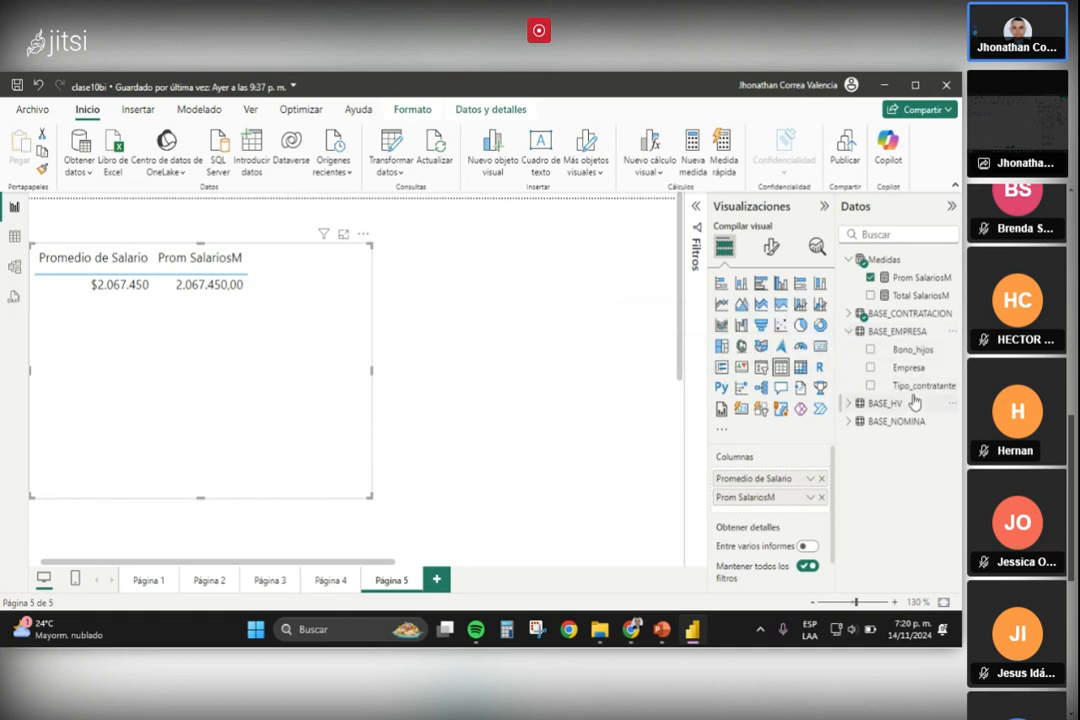
{"action": "left_click_drag", "start_coordinate": [914, 386], "coordinate": [774, 481]}
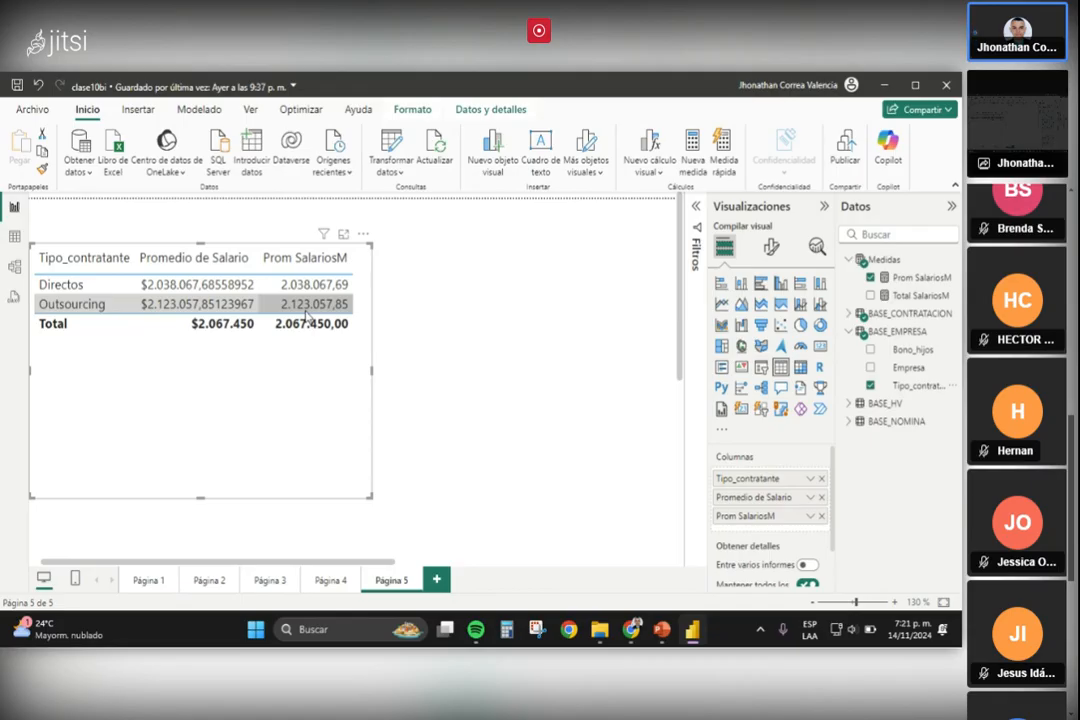
{"action": "left_click", "coordinate": [345, 354]}
{"action": "left_click", "coordinate": [388, 364]}
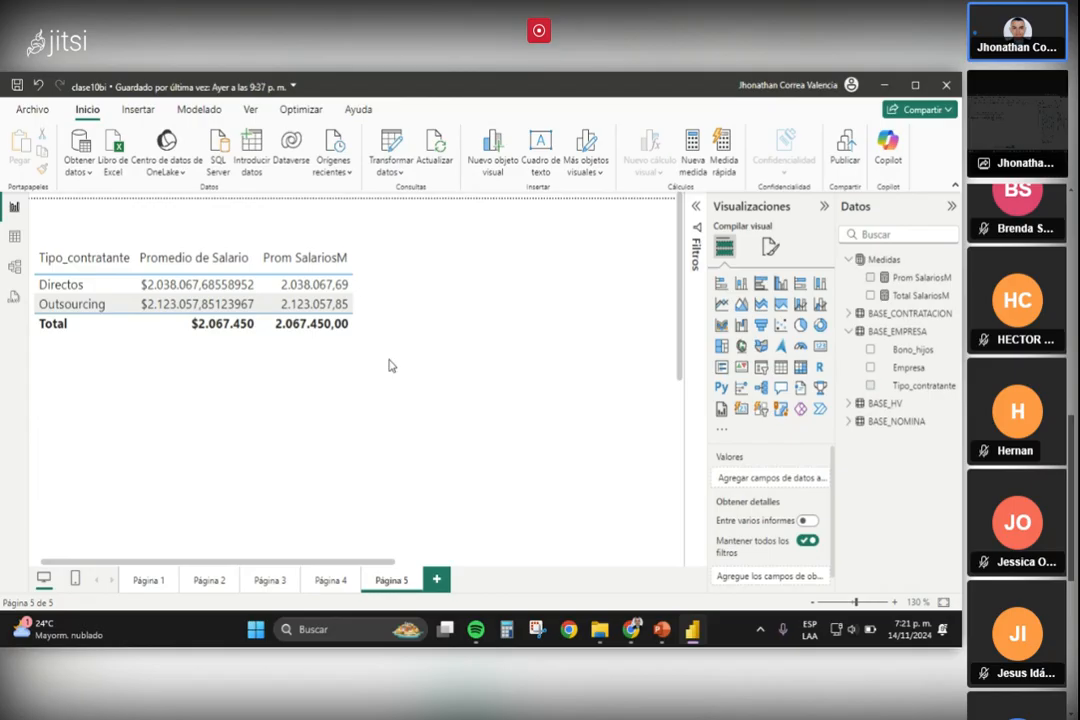
Check which aggregation is applied to the Promedio de Salario column of the table, leaving it as is
{"action": "left_click", "coordinate": [310, 352]}
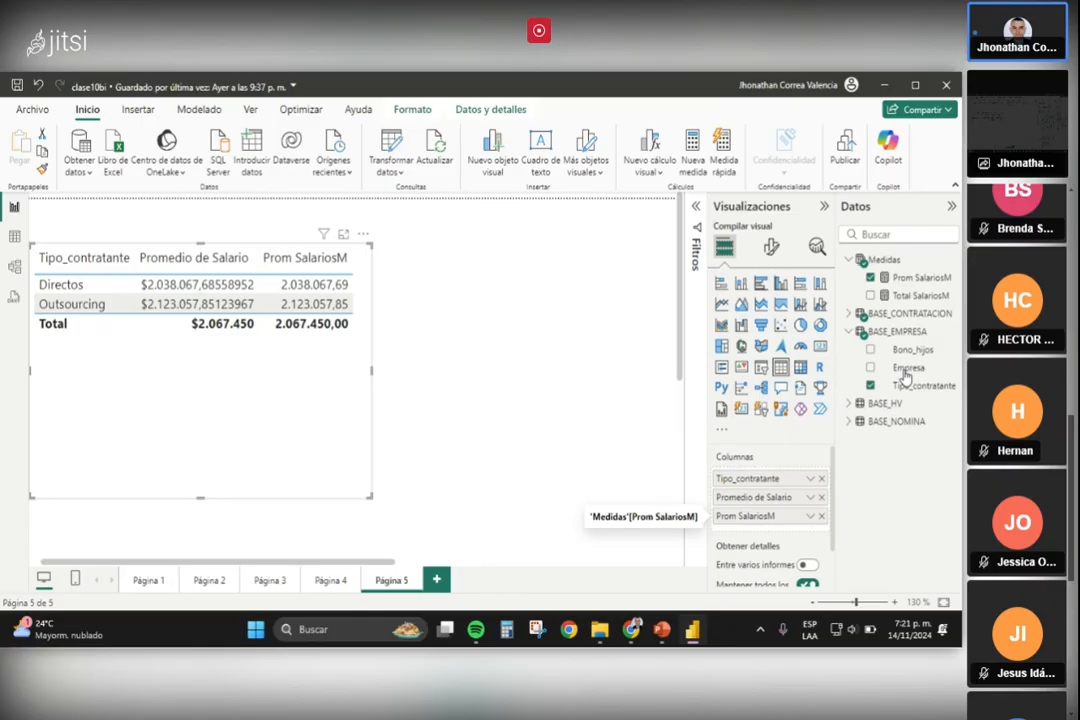
{"action": "left_click", "coordinate": [810, 499]}
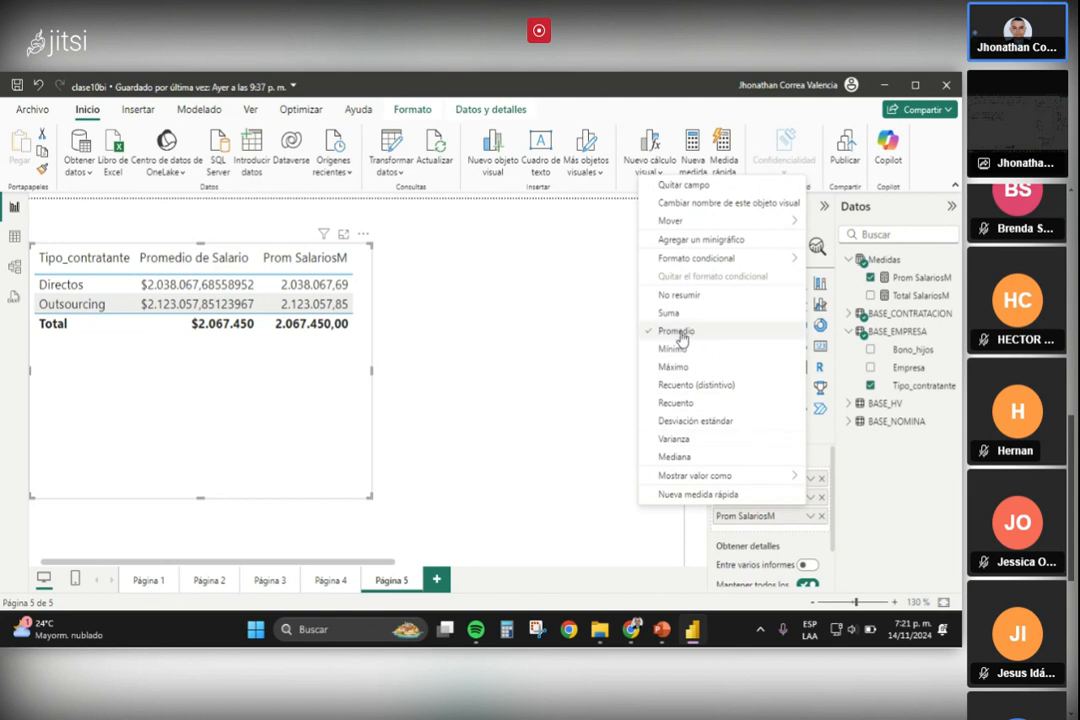
{"action": "left_click", "coordinate": [895, 315]}
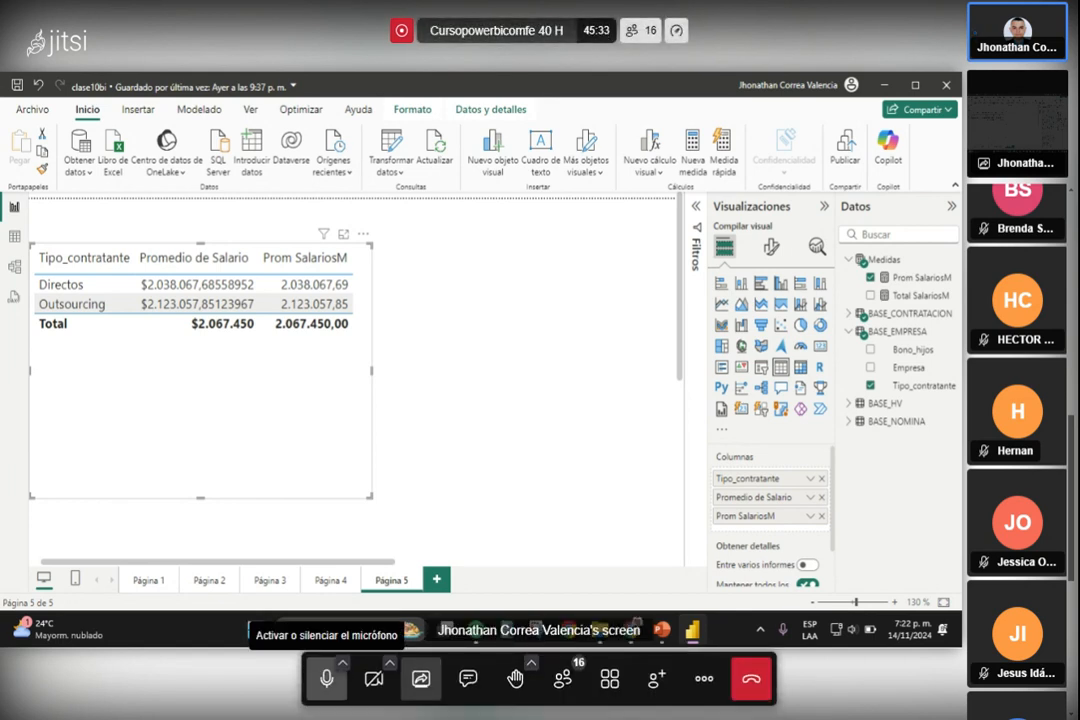
Switch to the Jitsi meeting and check its chat with the microphone muted, restoring the audio and closing the chat
{"action": "left_click", "coordinate": [329, 686]}
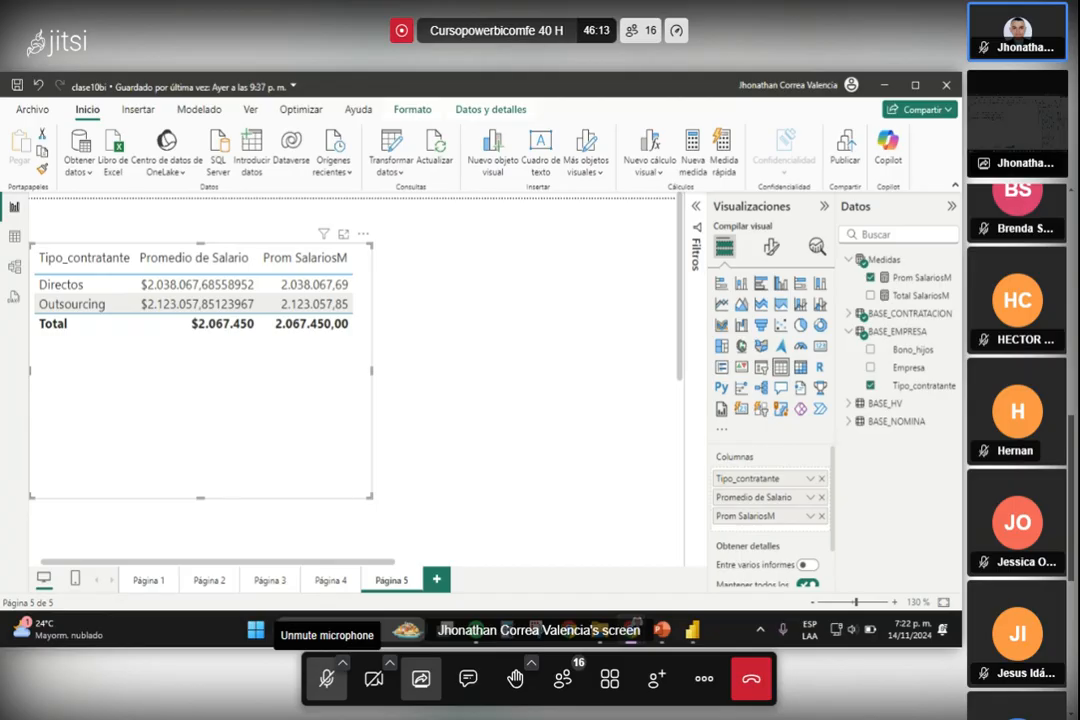
{"action": "left_click", "coordinate": [468, 678]}
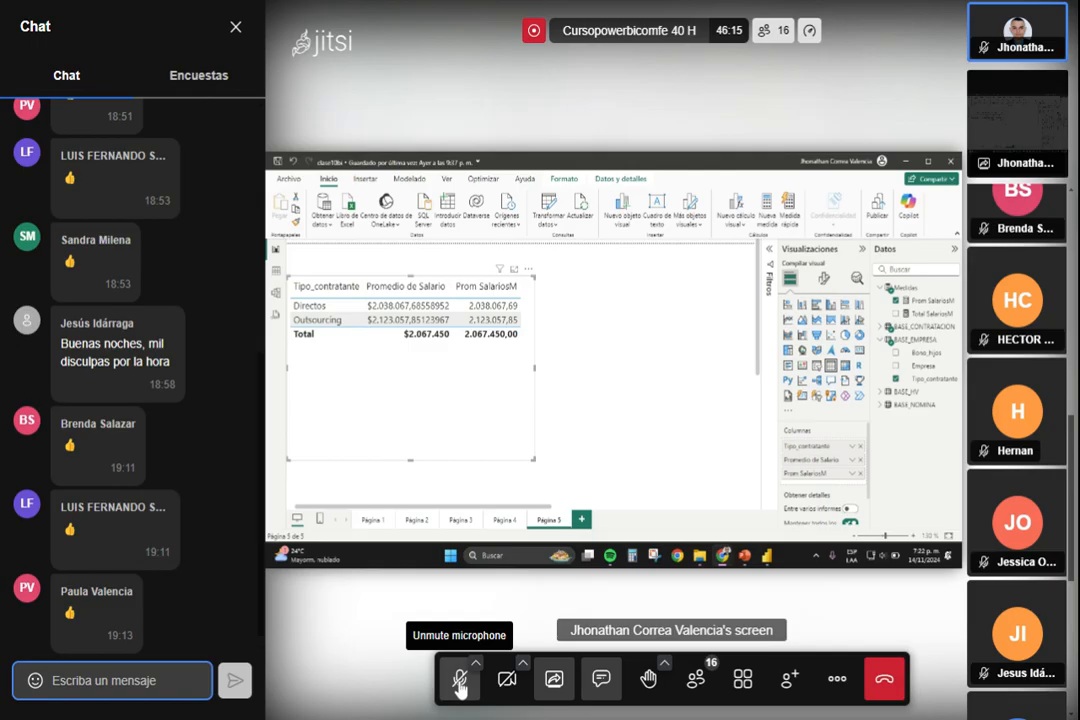
{"action": "left_click", "coordinate": [459, 682]}
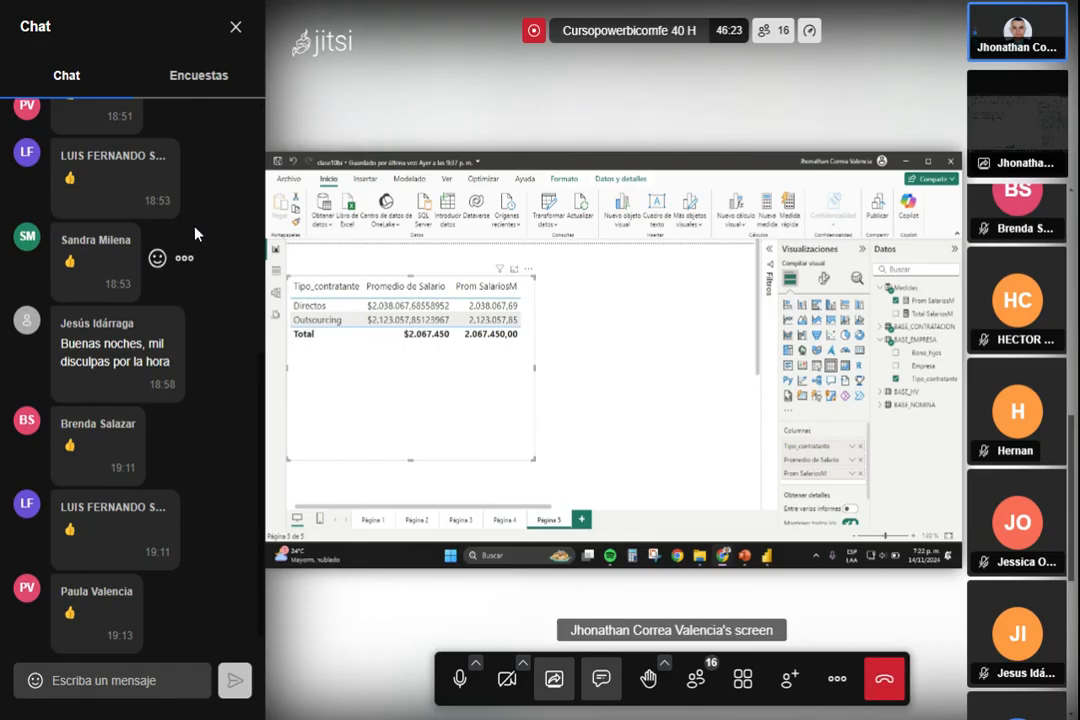
{"action": "left_click", "coordinate": [237, 27]}
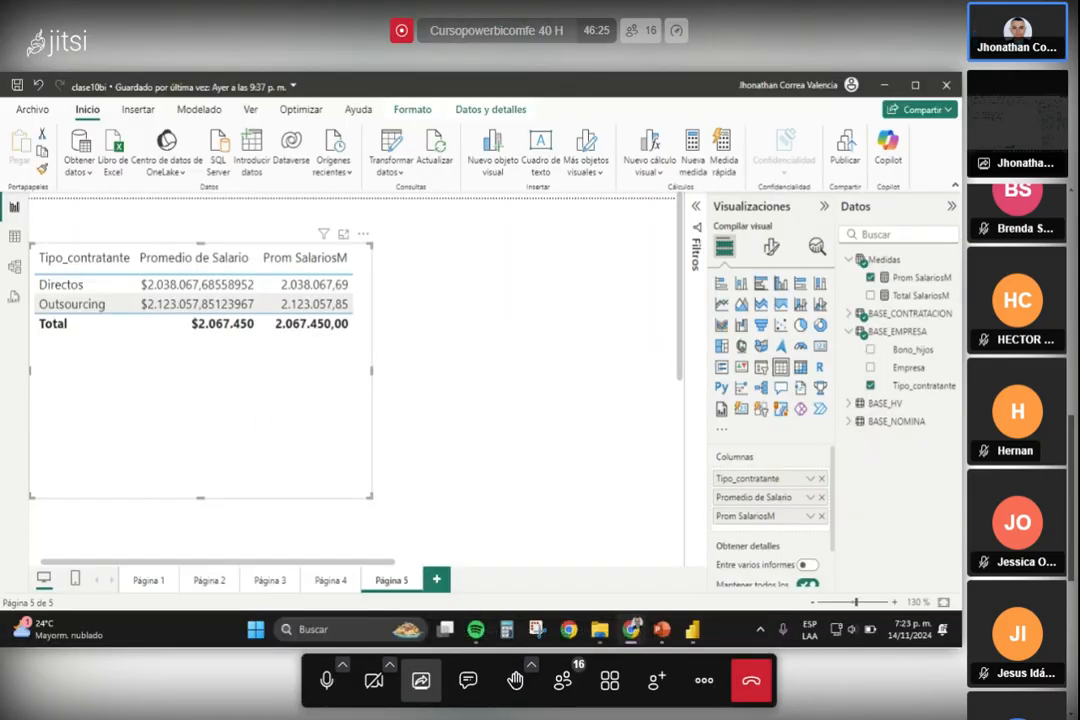
Reopen the meeting chat to read the participants' replies, muting the microphone meanwhile and leaving it on
{"action": "left_click", "coordinate": [318, 692]}
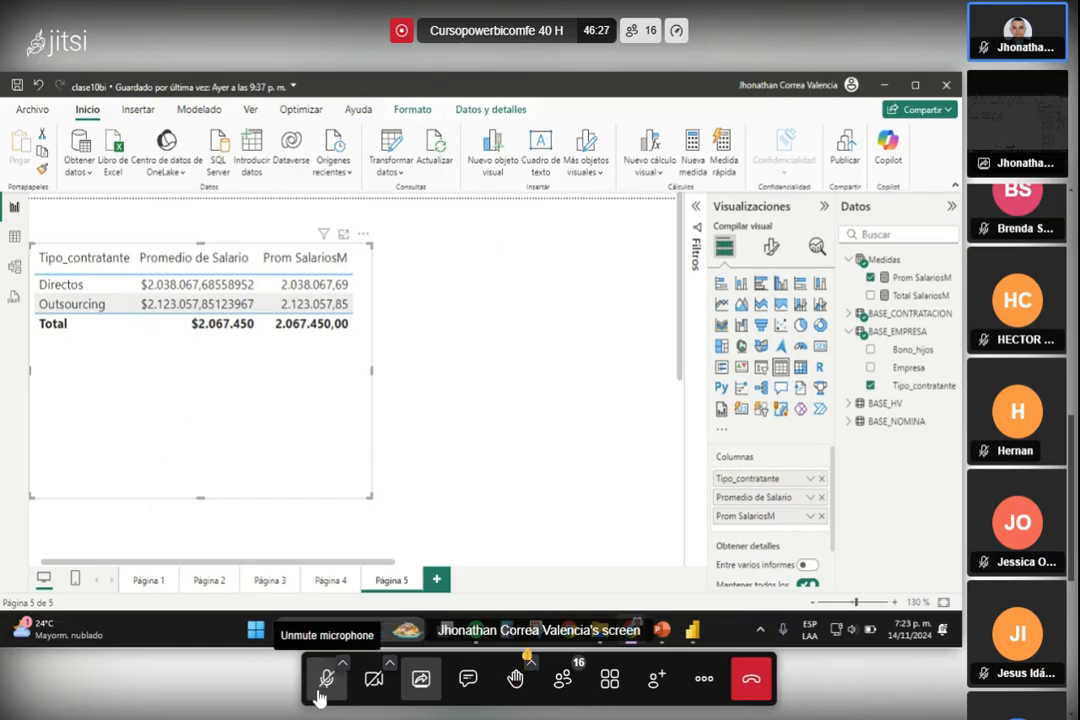
{"action": "left_click", "coordinate": [468, 680]}
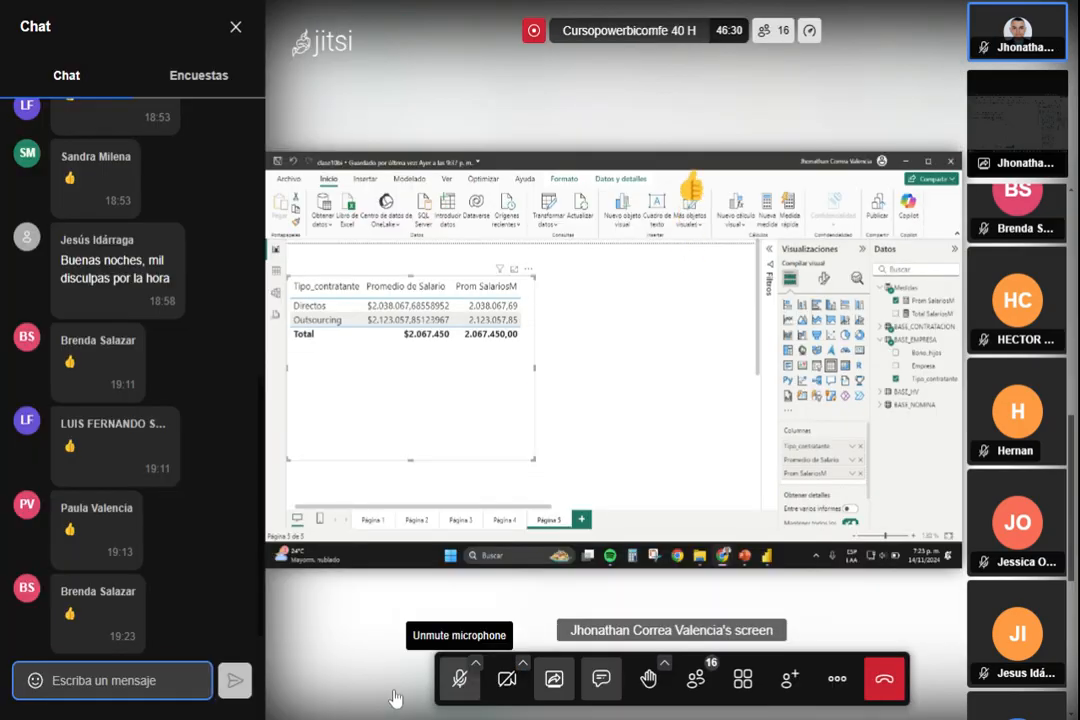
{"action": "left_click", "coordinate": [449, 697]}
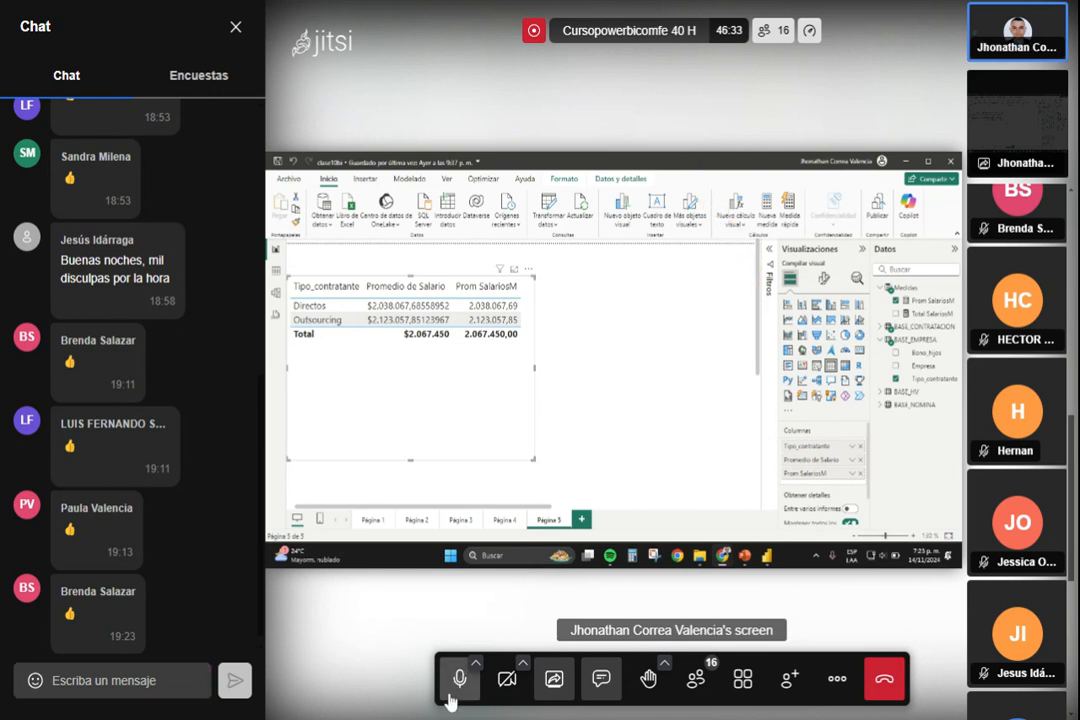
{"action": "left_click", "coordinate": [447, 695]}
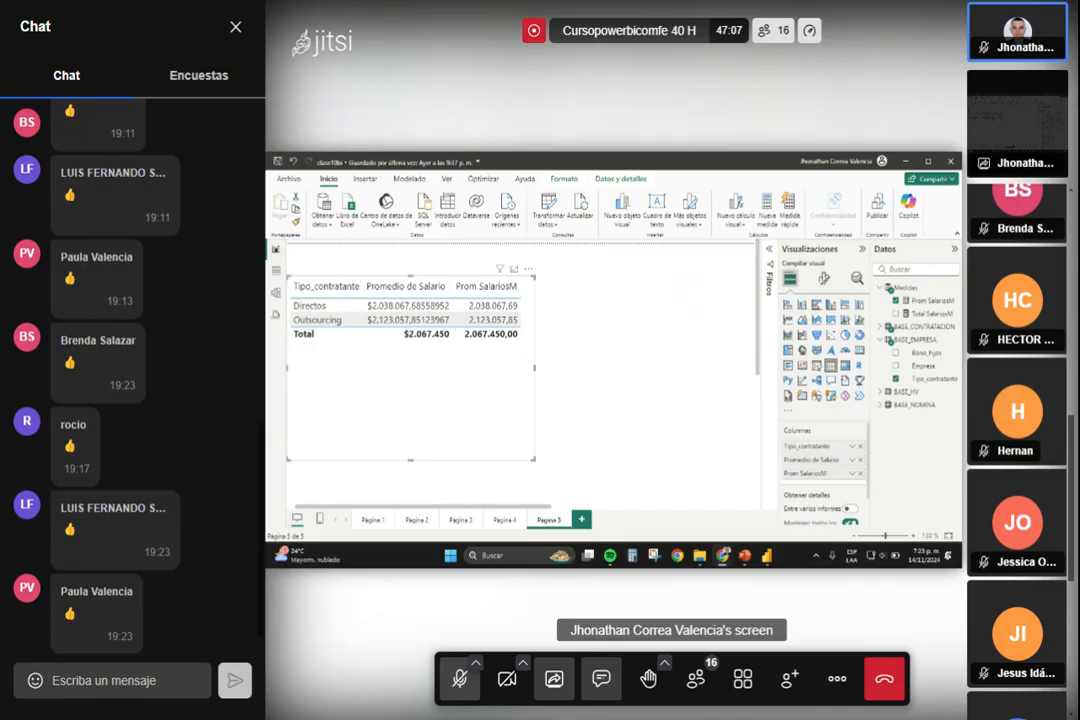
{"action": "left_click", "coordinate": [459, 690]}
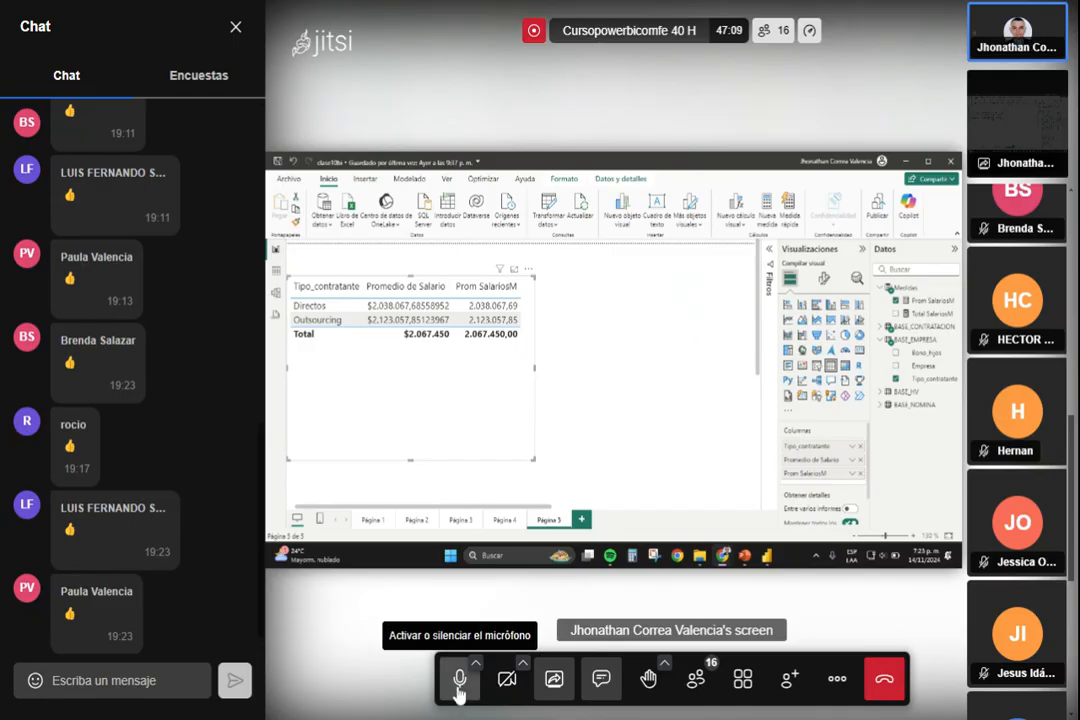
Look through all participants in the meeting from the first to the last entry
{"action": "scroll", "coordinate": [1012, 490], "scroll_direction": "down", "scroll_amount": 3}
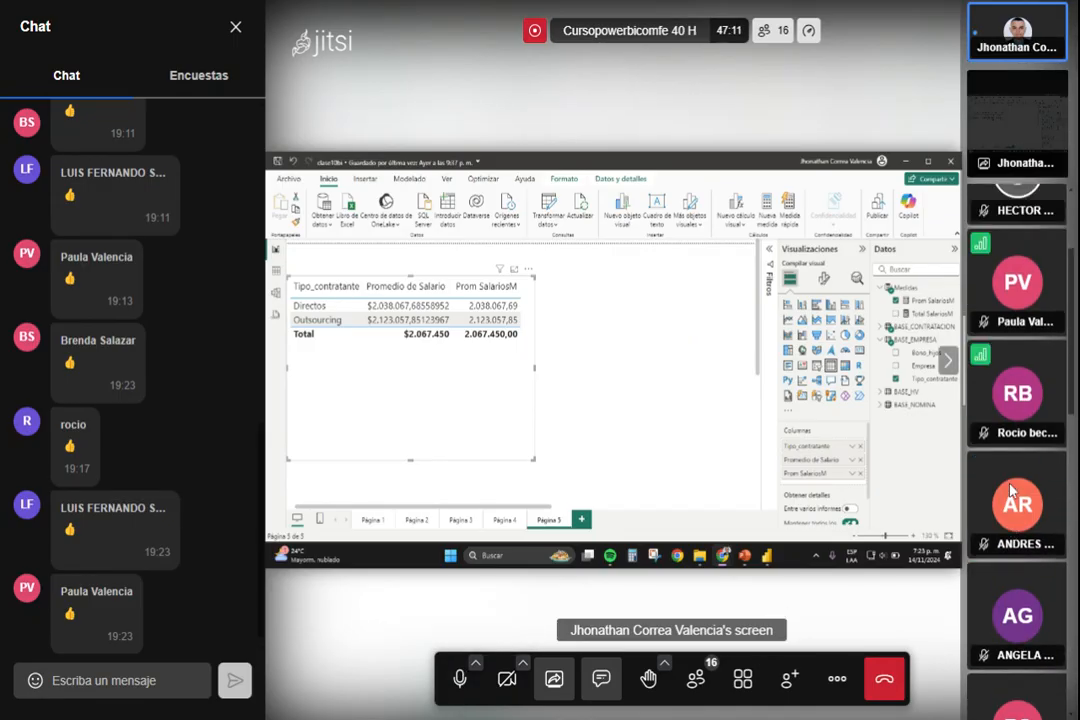
{"action": "scroll", "coordinate": [1012, 488], "scroll_direction": "down", "scroll_amount": 1}
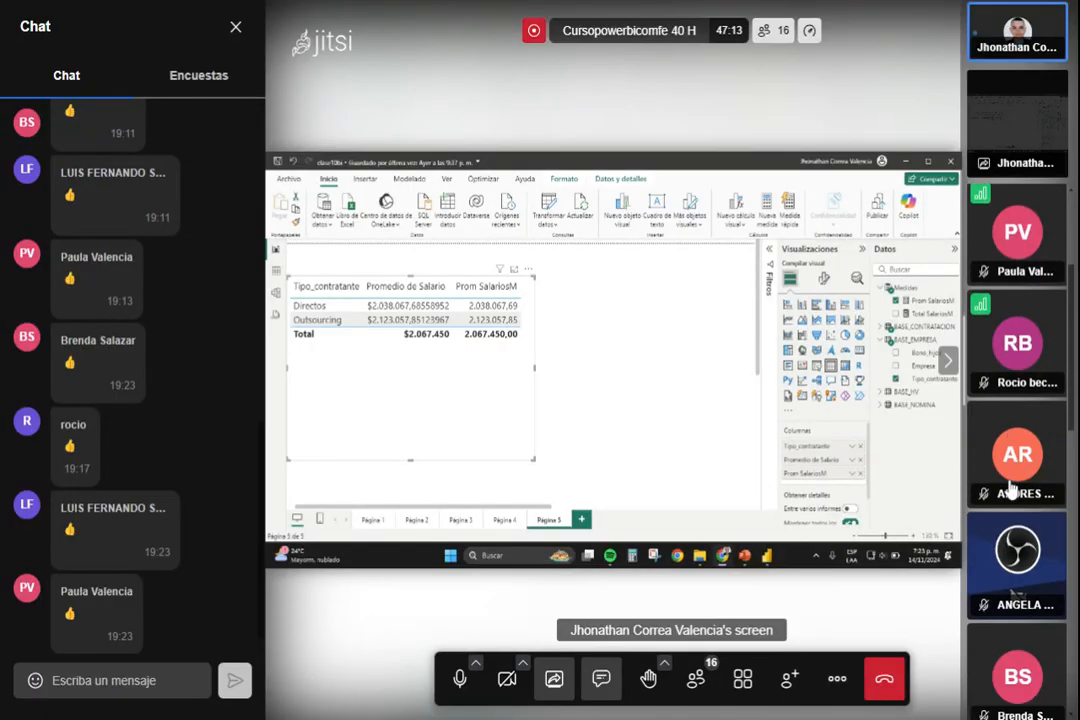
{"action": "scroll", "coordinate": [1012, 488], "scroll_direction": "down", "scroll_amount": 3}
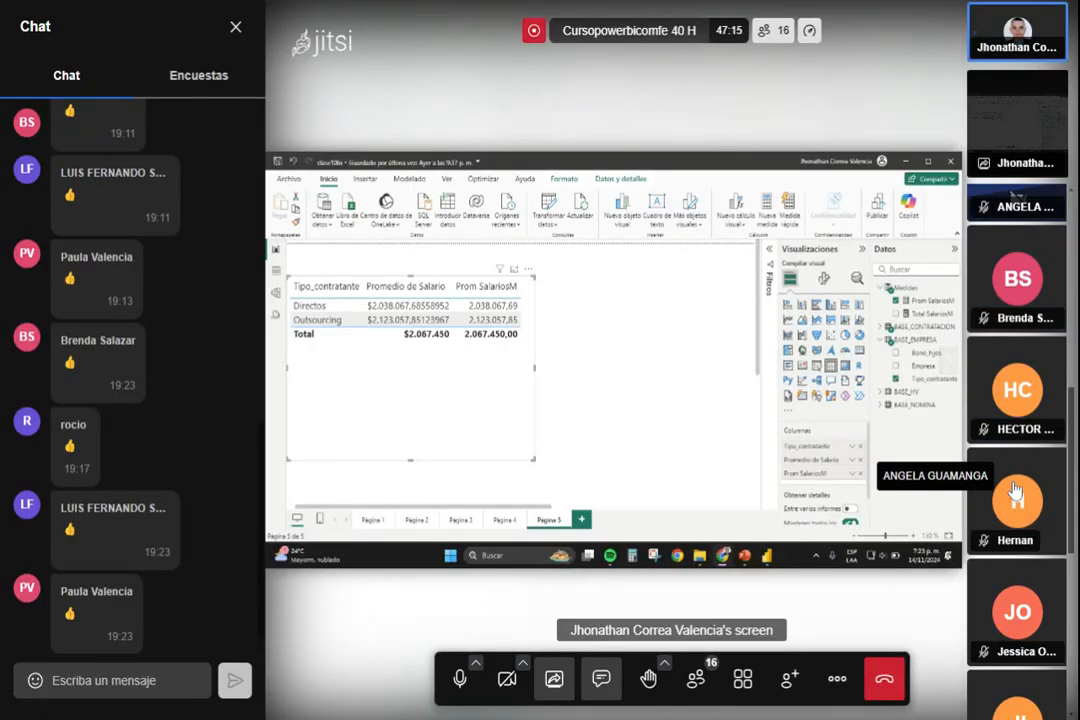
{"action": "scroll", "coordinate": [1014, 495], "scroll_direction": "down", "scroll_amount": 4}
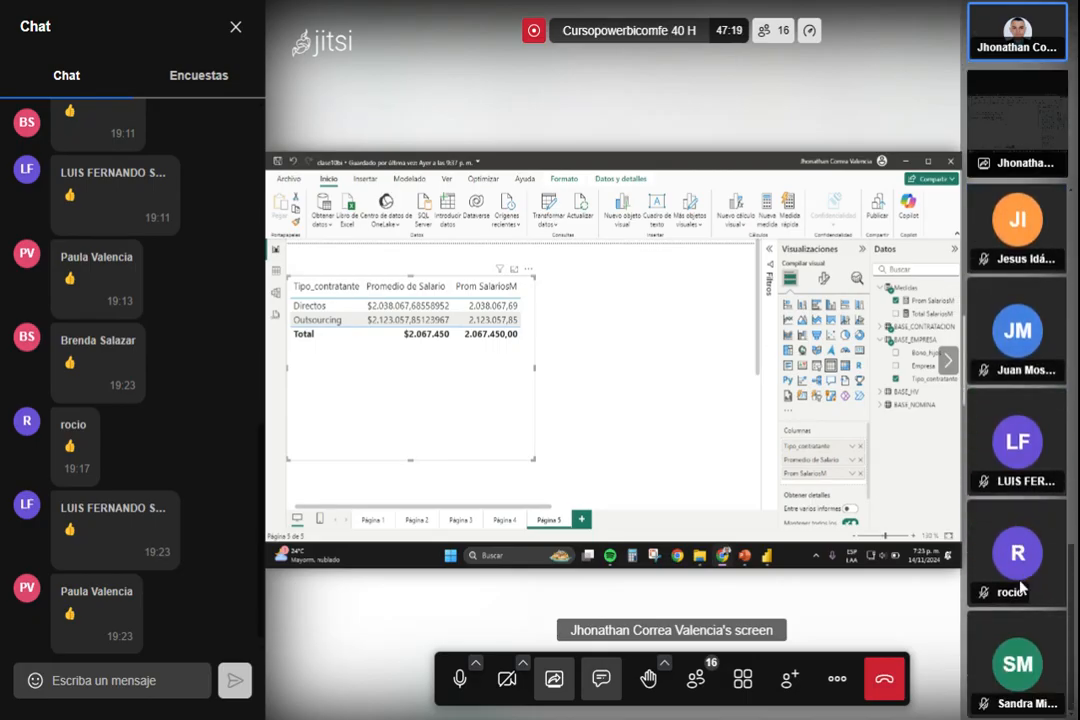
{"action": "scroll", "coordinate": [1020, 588], "scroll_direction": "up", "scroll_amount": 8}
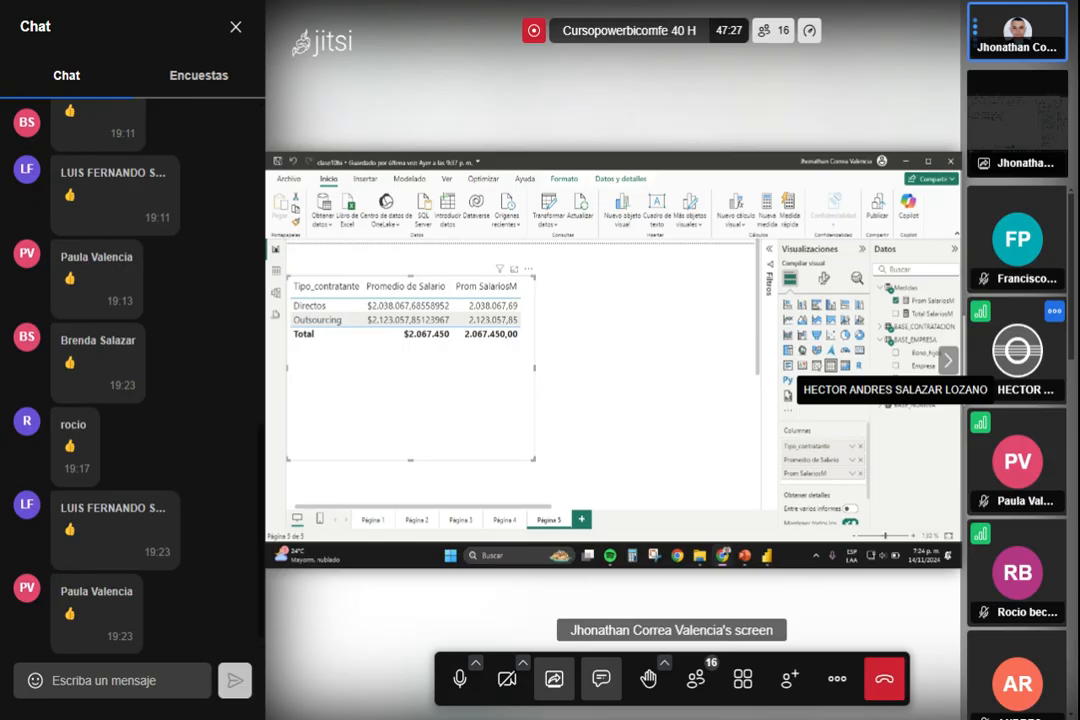
{"action": "scroll", "coordinate": [1013, 508], "scroll_direction": "down", "scroll_amount": 2}
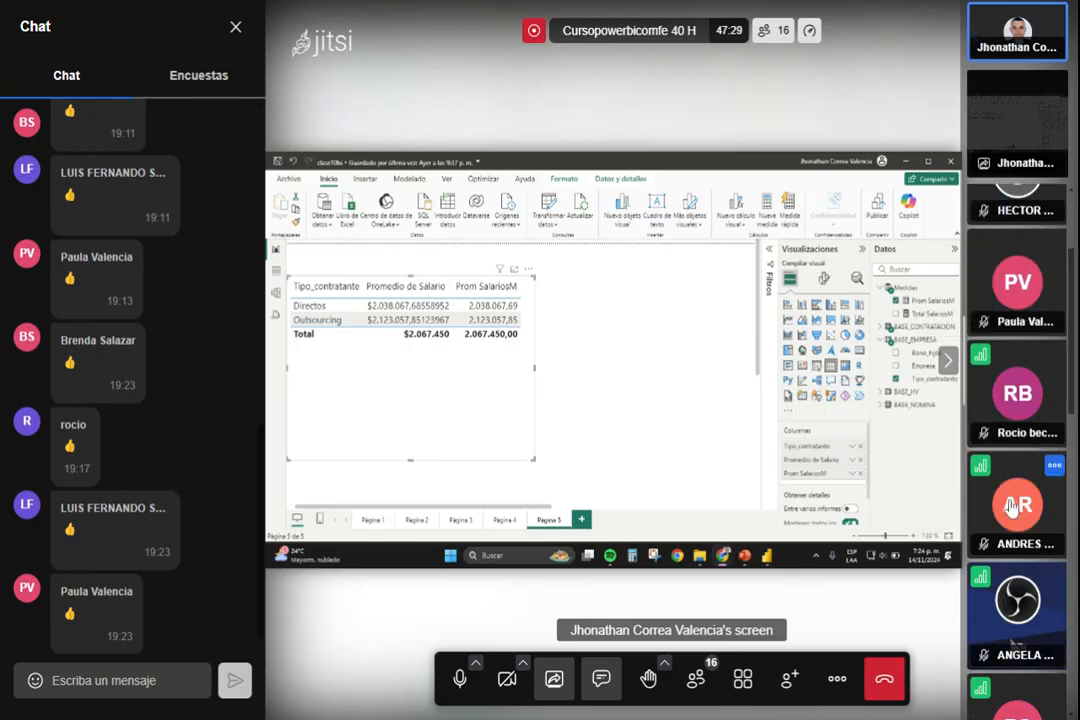
{"action": "scroll", "coordinate": [1012, 560], "scroll_direction": "down", "scroll_amount": 3}
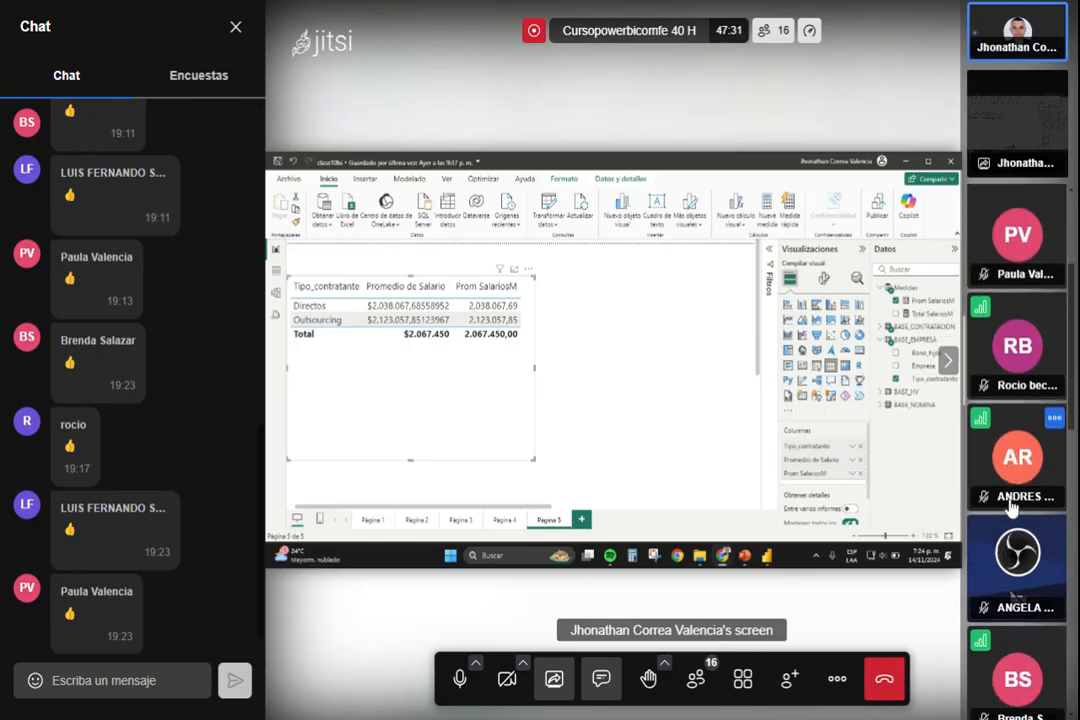
{"action": "scroll", "coordinate": [1012, 508], "scroll_direction": "down", "scroll_amount": 3}
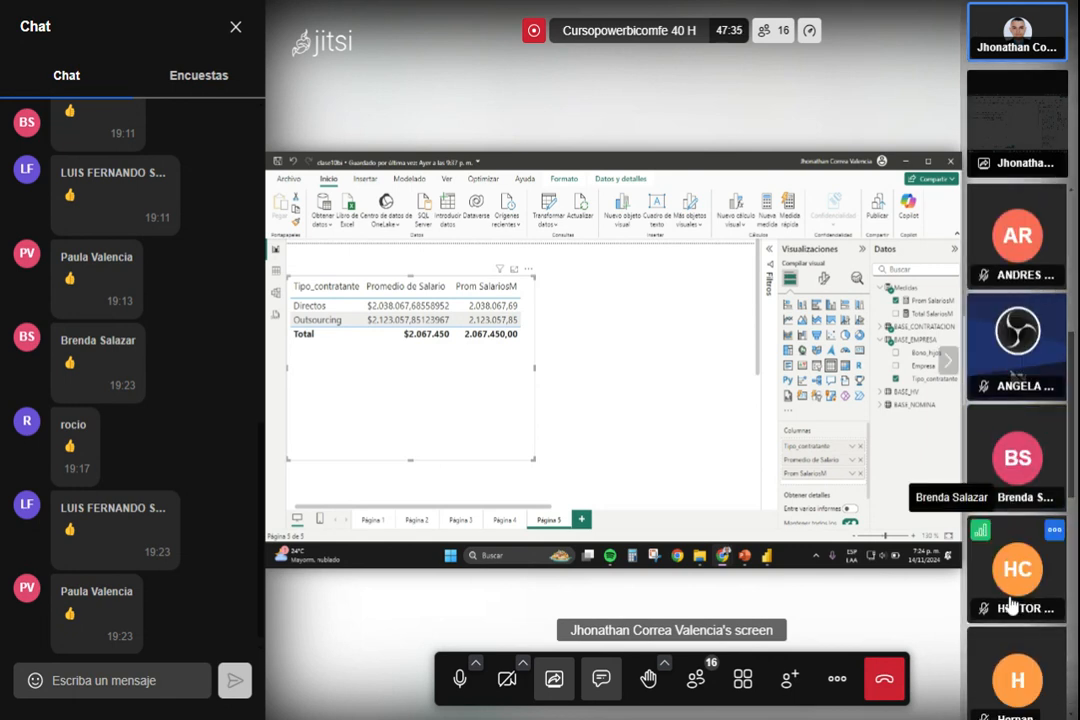
{"action": "scroll", "coordinate": [1012, 520], "scroll_direction": "down", "scroll_amount": 5}
{"action": "scroll", "coordinate": [1013, 597], "scroll_direction": "down", "scroll_amount": 2}
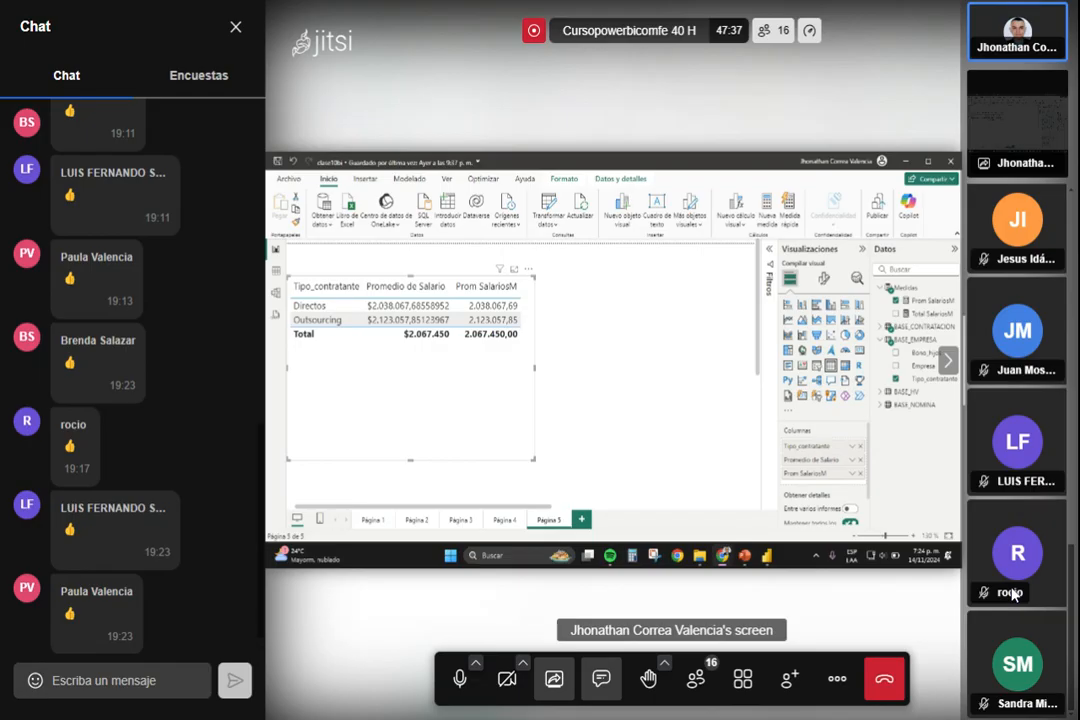
{"action": "scroll", "coordinate": [1014, 595], "scroll_direction": "up", "scroll_amount": 10}
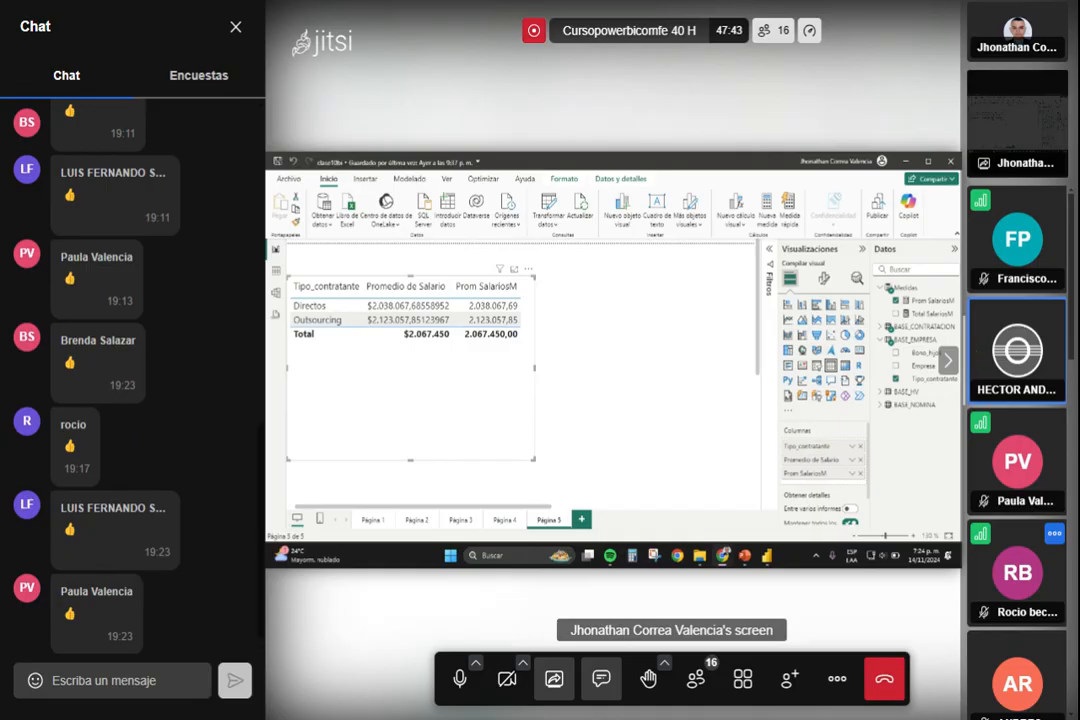
Close the meeting chat and stop sharing the screen
{"action": "left_click", "coordinate": [236, 27]}
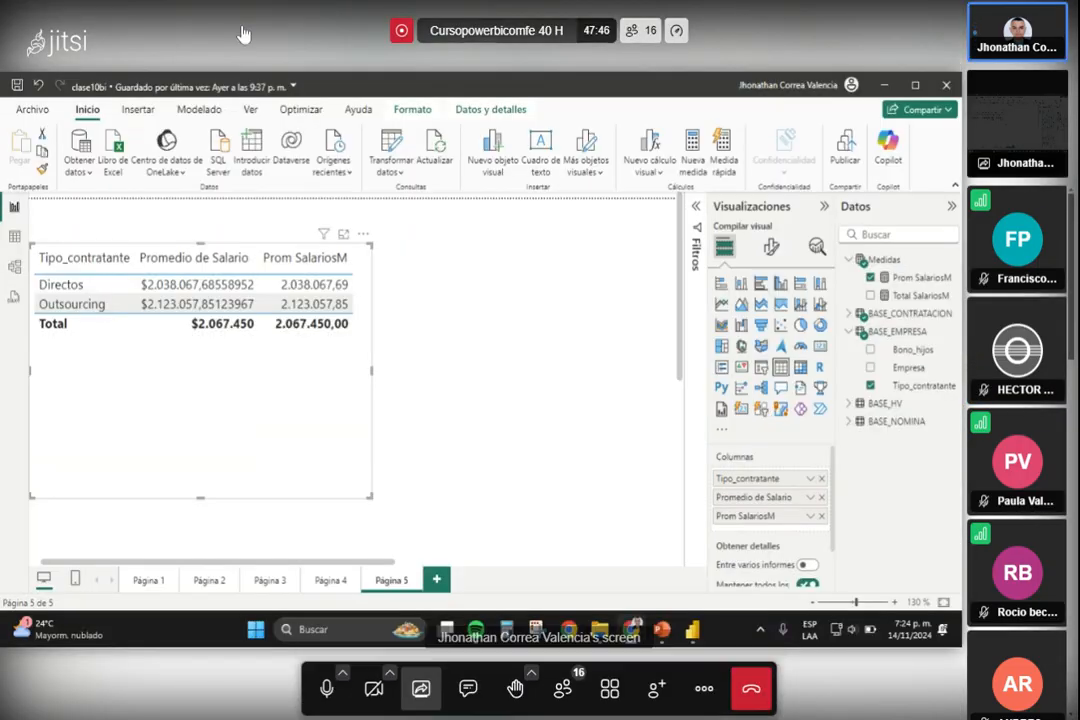
{"action": "left_click", "coordinate": [421, 681]}
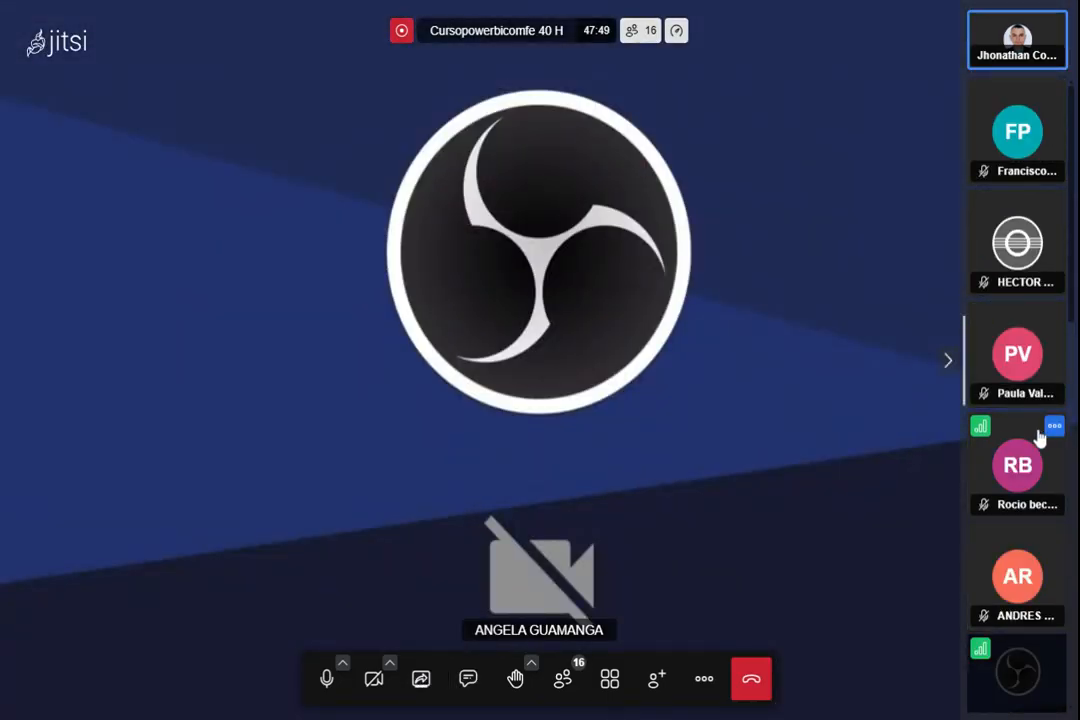
{"action": "scroll", "coordinate": [1037, 449], "scroll_direction": "down", "scroll_amount": 1}
{"action": "scroll", "coordinate": [1037, 449], "scroll_direction": "down", "scroll_amount": 5}
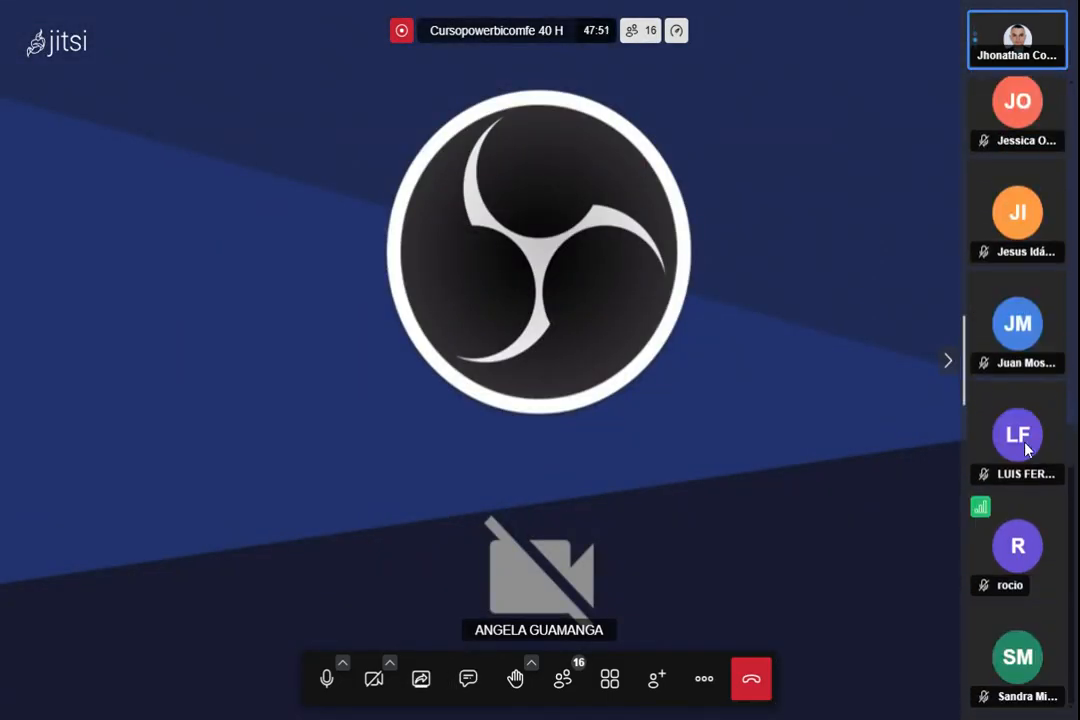
Stop the video of the participant whose camera feed shows a placeholder logo, confirming the deactivation
{"action": "scroll", "coordinate": [1025, 452], "scroll_direction": "up", "scroll_amount": 5}
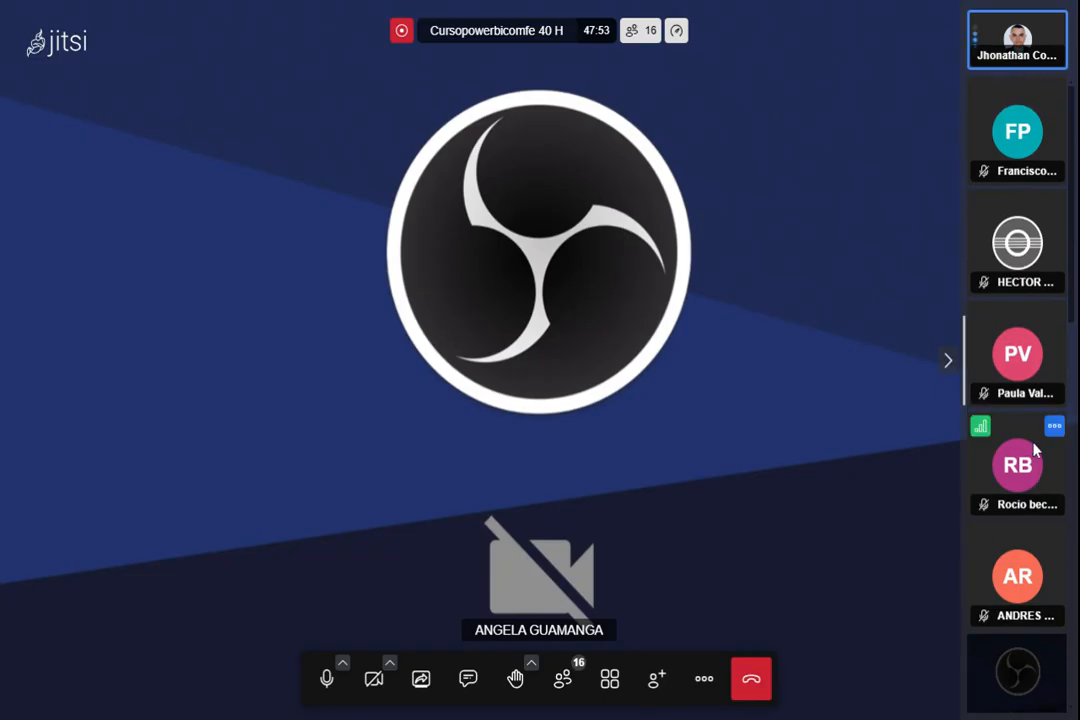
{"action": "left_click", "coordinate": [1054, 648]}
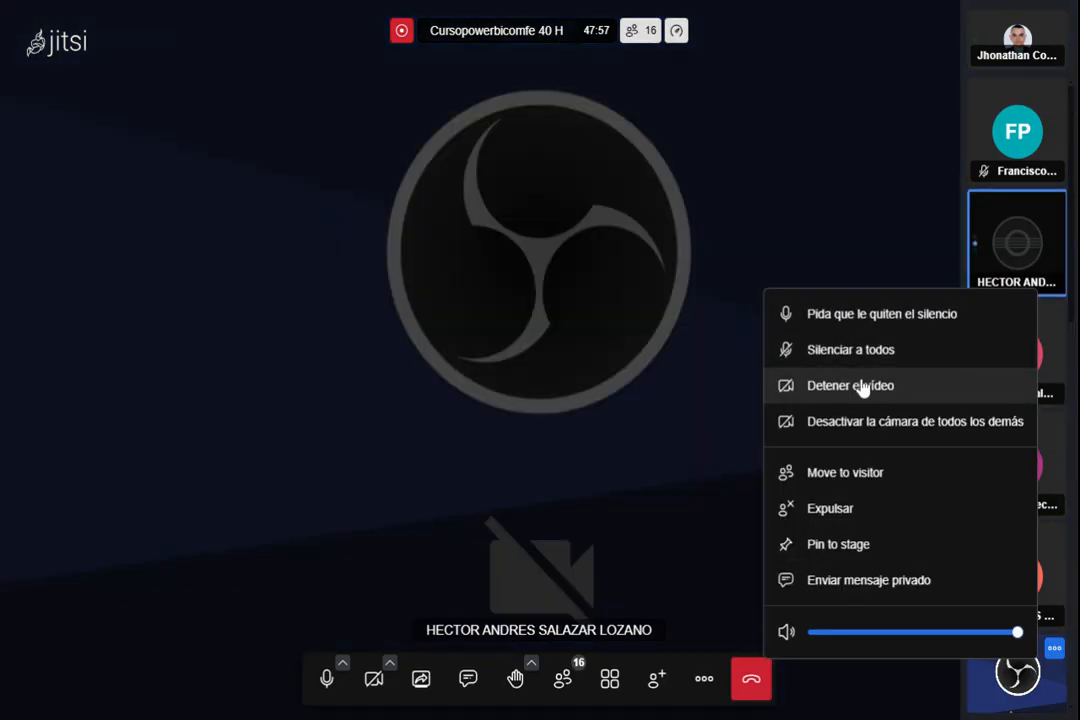
{"action": "left_click", "coordinate": [861, 385]}
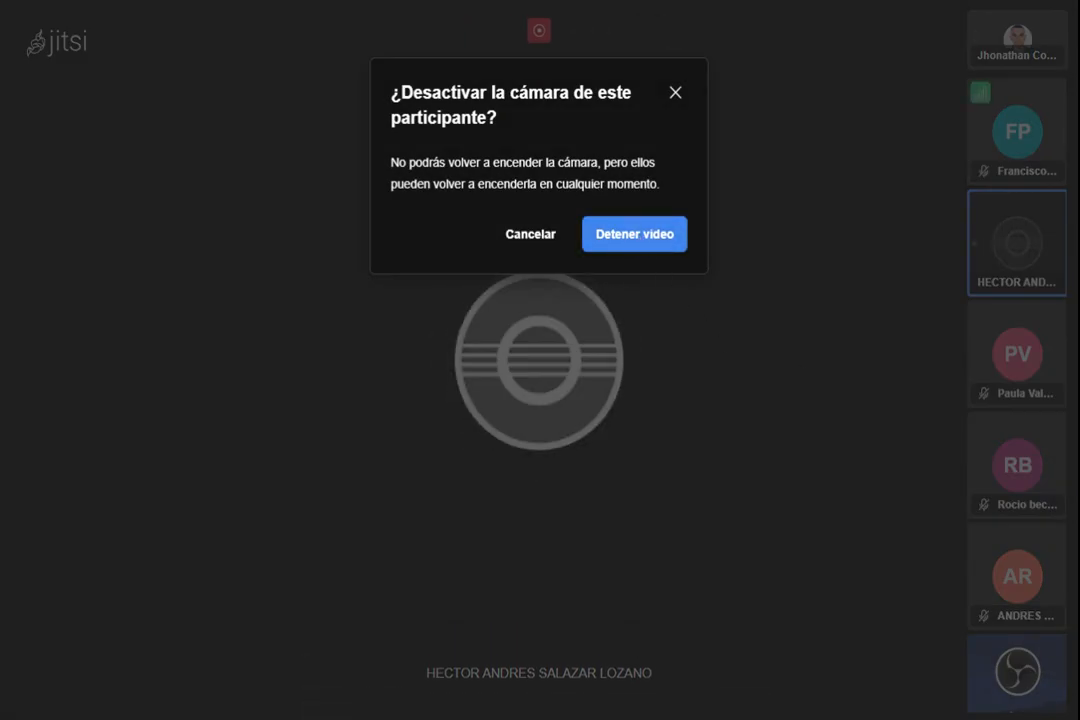
{"action": "left_click", "coordinate": [636, 236]}
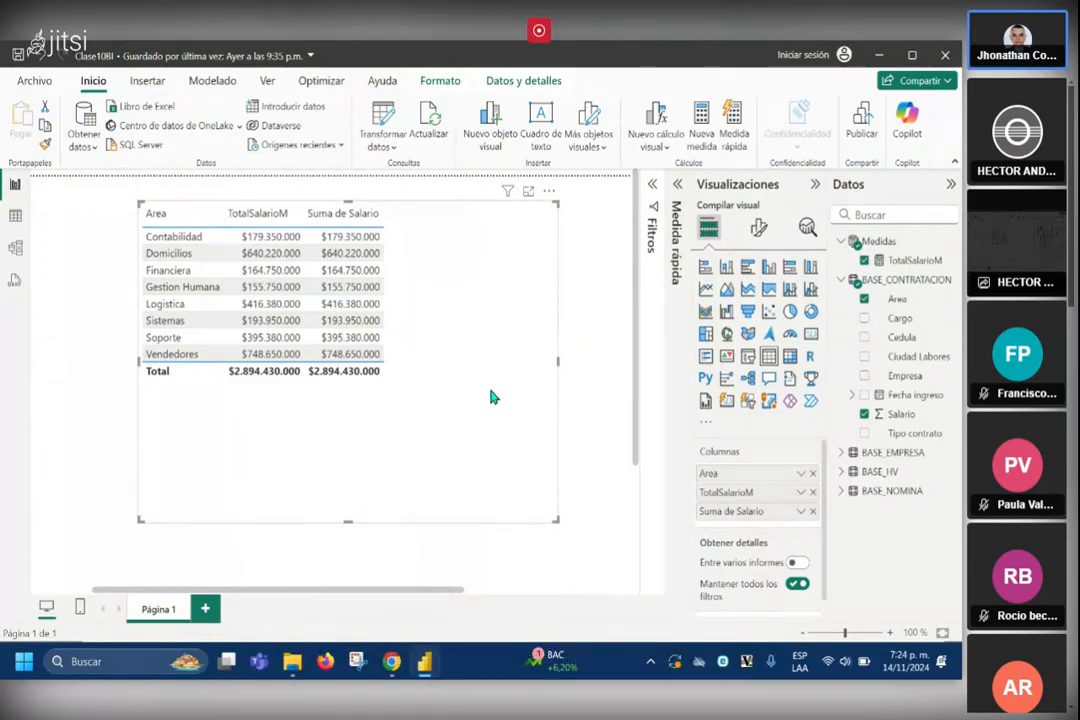
Discard a blank measure started in BASE_CONTRATACION and create a new measure in the Medidas table instead
{"action": "left_click", "coordinate": [701, 118]}
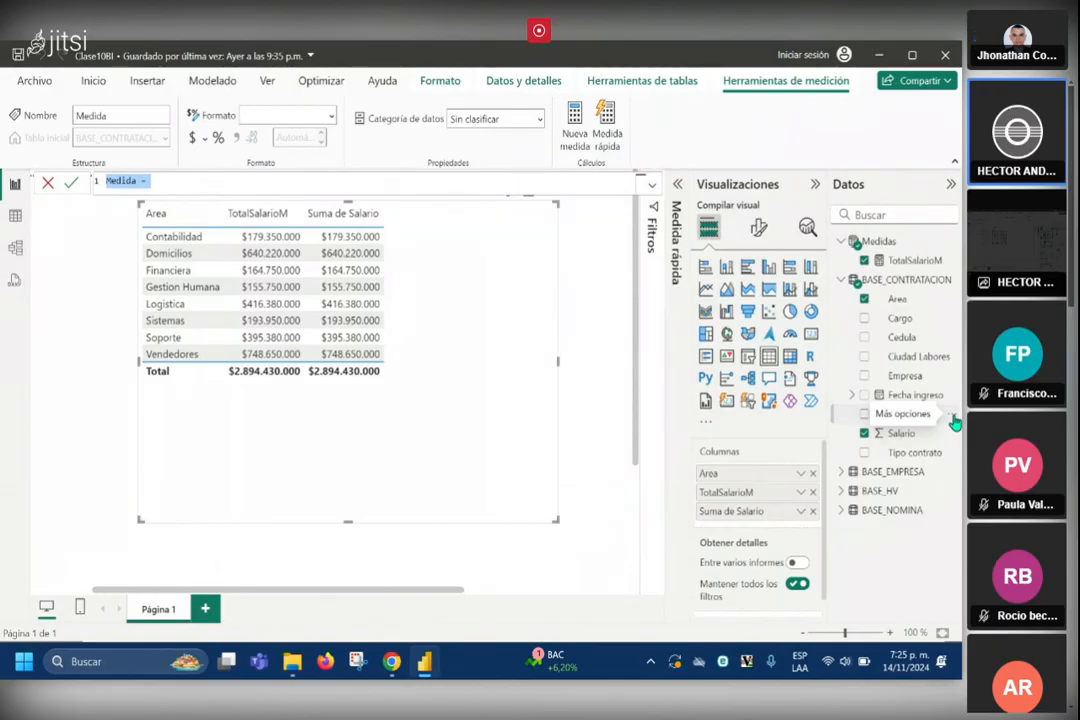
{"action": "left_click", "coordinate": [47, 182]}
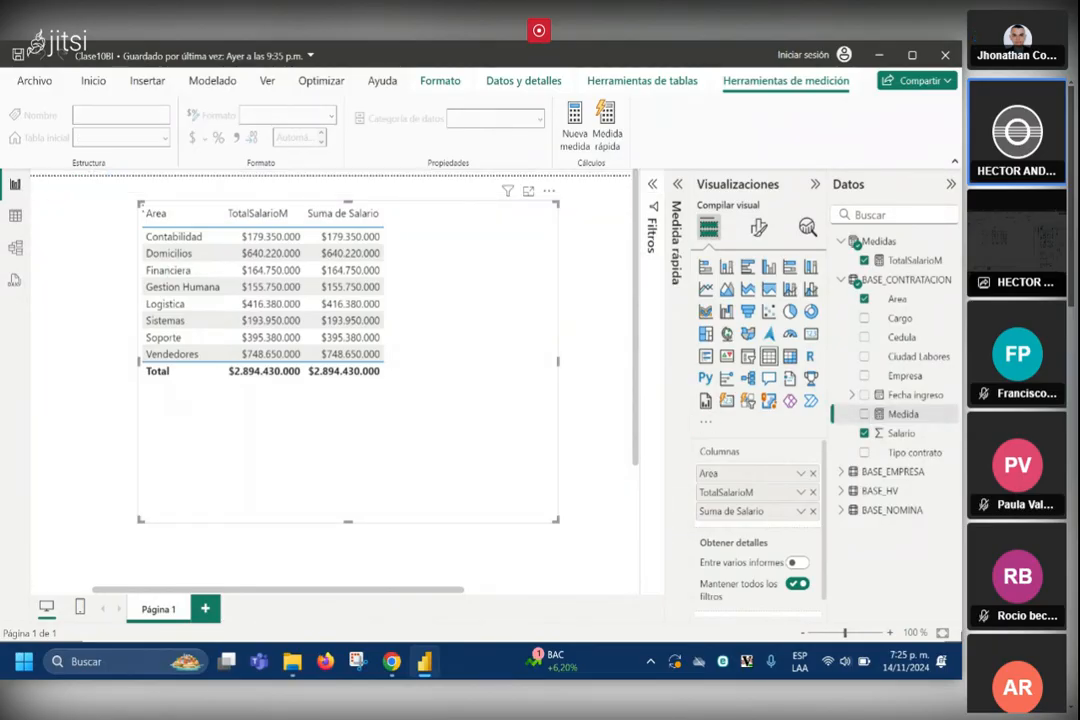
{"action": "left_click", "coordinate": [841, 280]}
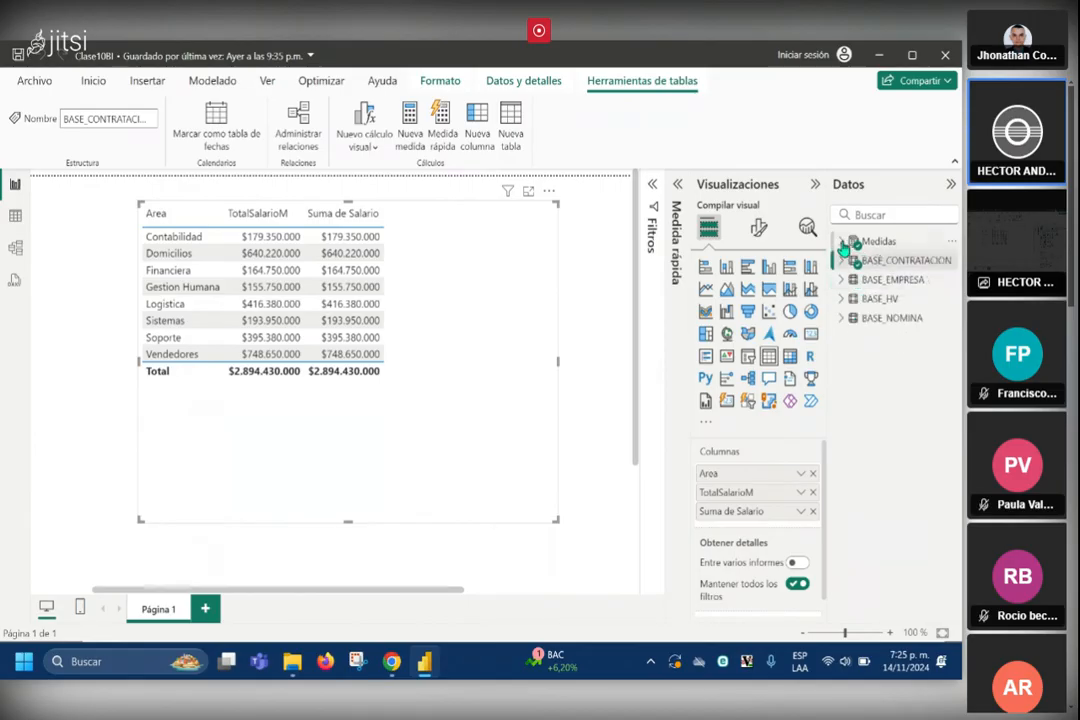
{"action": "left_click", "coordinate": [873, 236]}
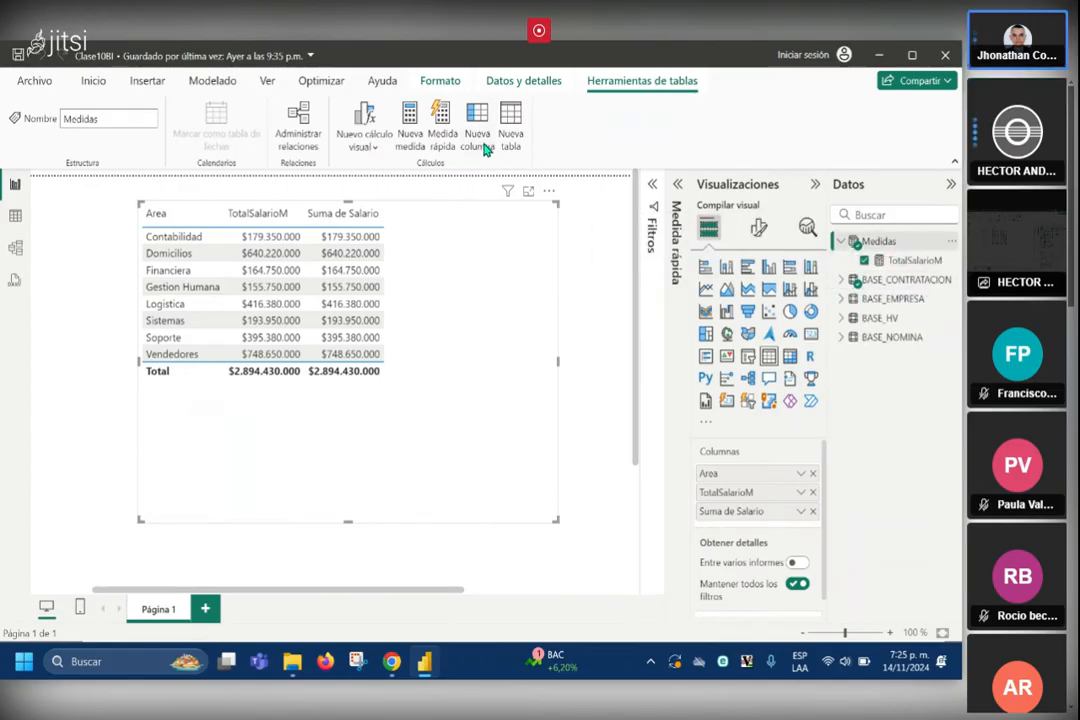
{"action": "left_click", "coordinate": [409, 133]}
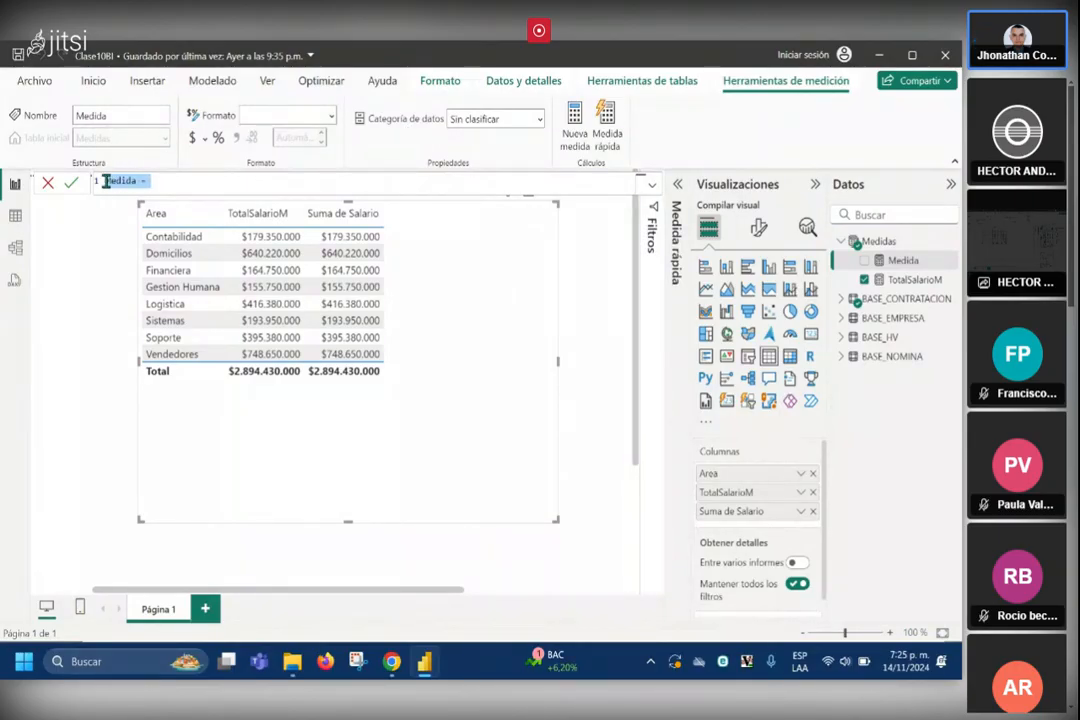
Define the new measure as PromedioSalarioM = AVERAGE(BASE_CONTRATACION[Salario])
{"action": "type", "text": "Promedio"}
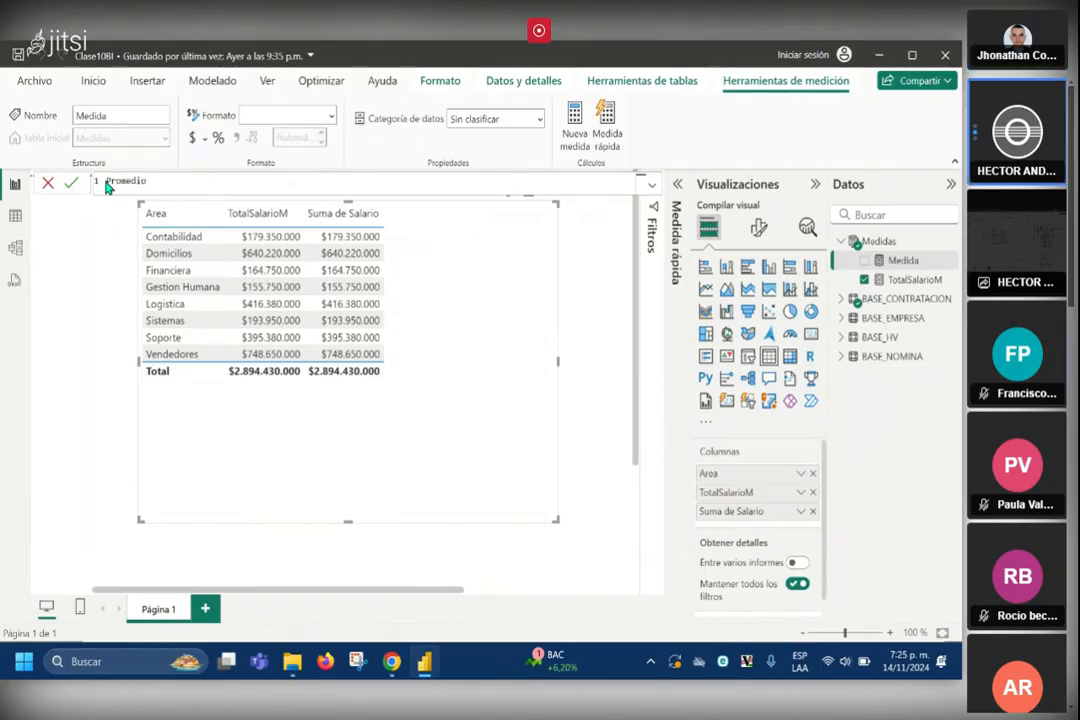
{"action": "type", "text": "Salario"}
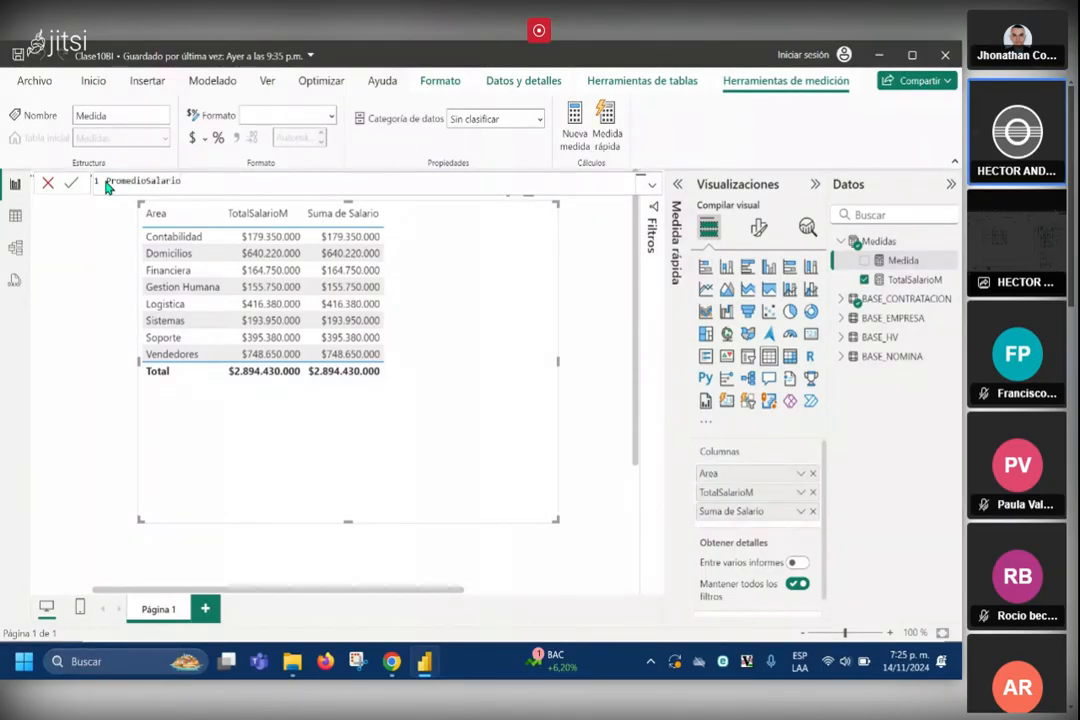
{"action": "type", "text": "M = "}
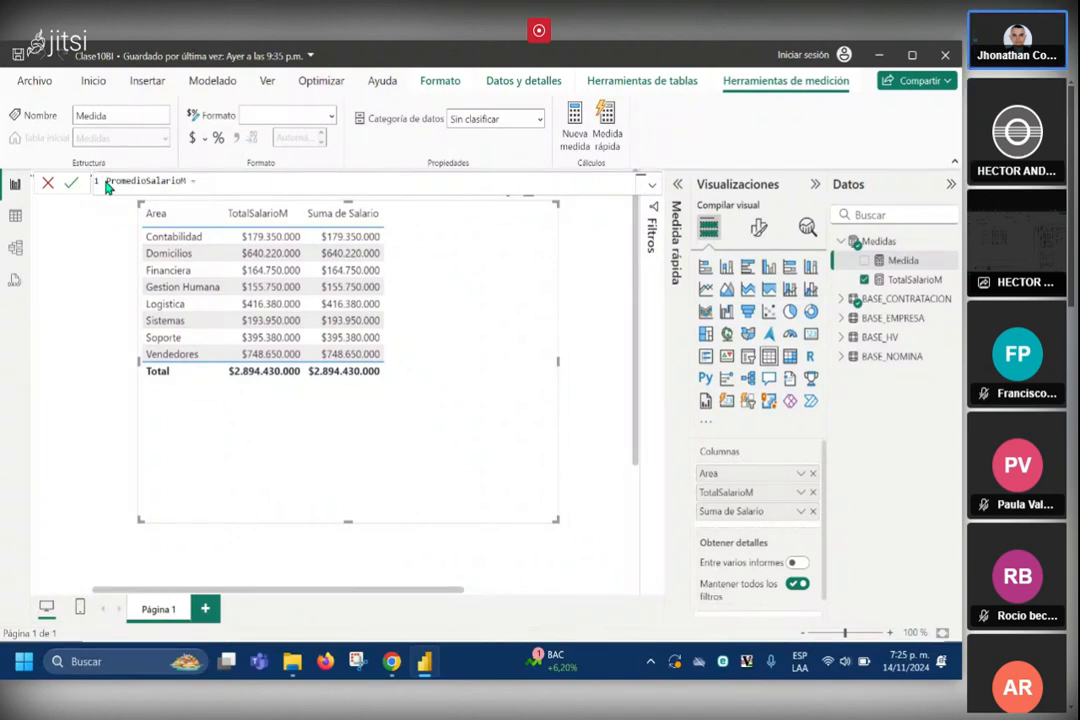
{"action": "type", "text": "avera"}
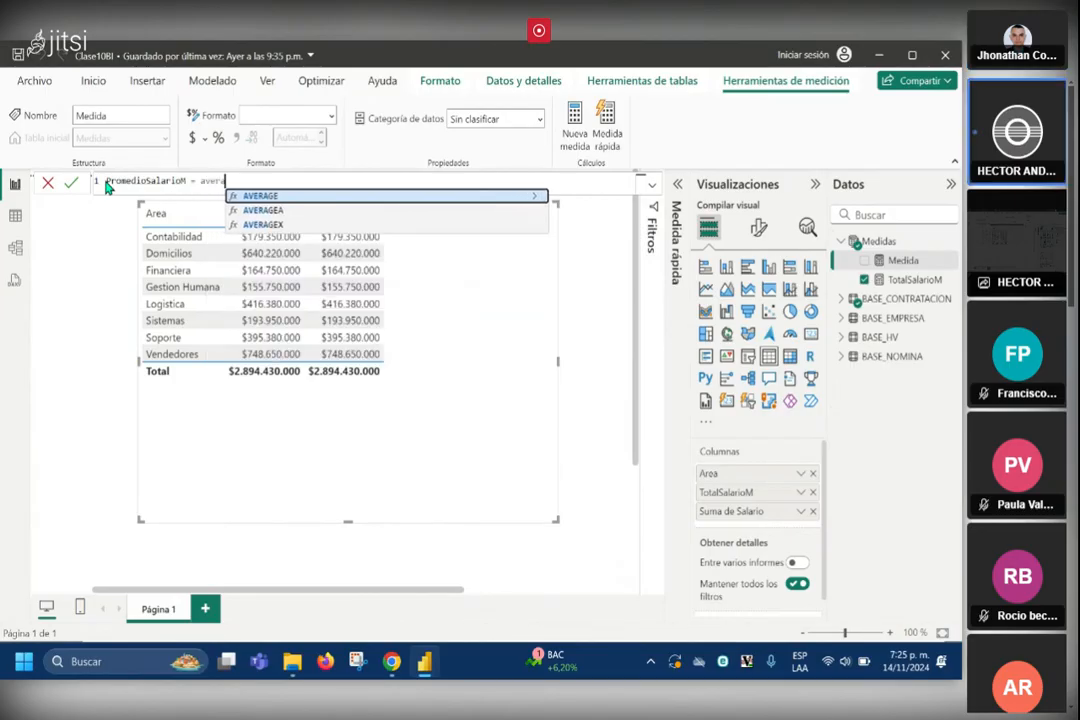
{"action": "left_click", "coordinate": [246, 198]}
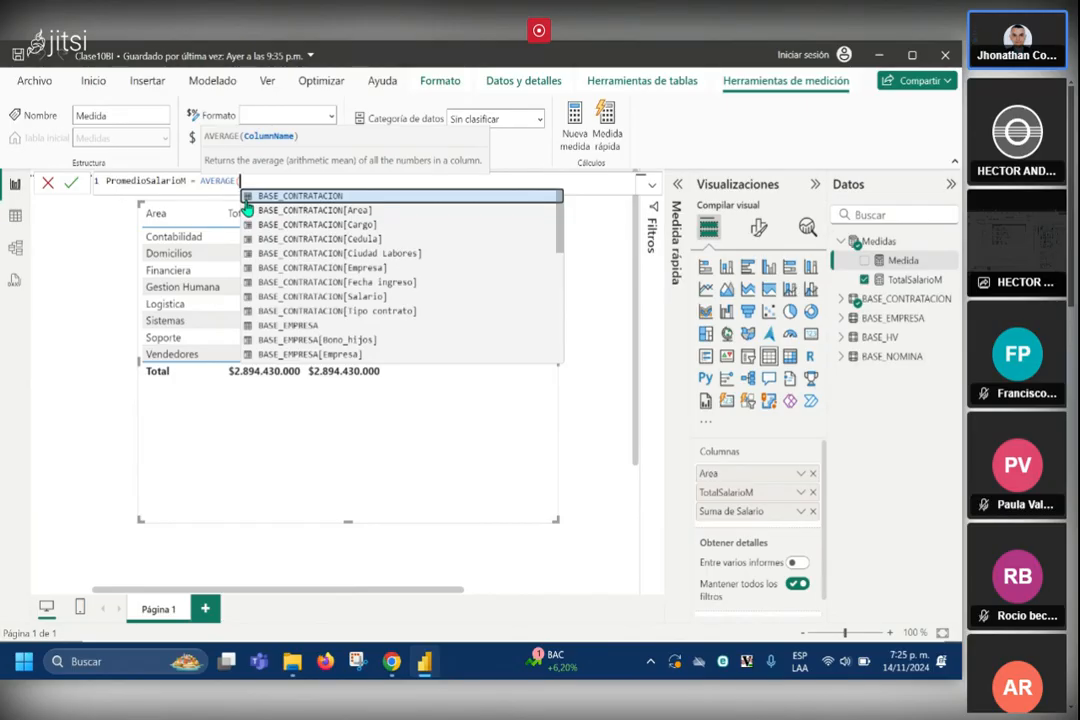
{"action": "left_click", "coordinate": [338, 298]}
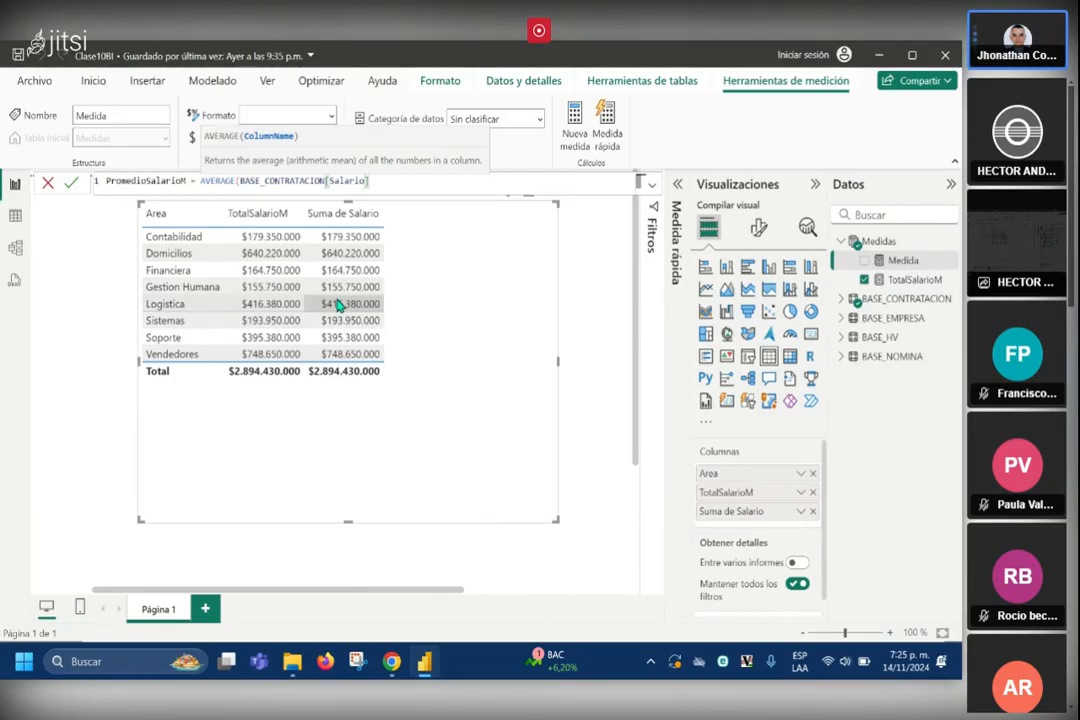
{"action": "type", "text": ")"}
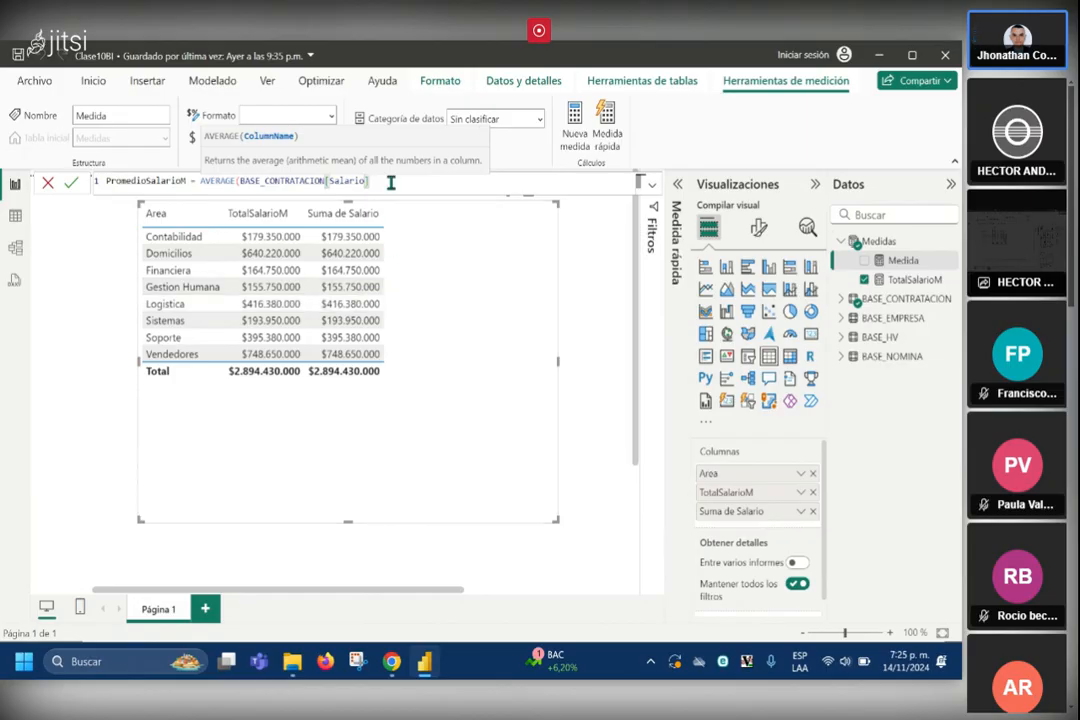
{"action": "key", "text": "Return"}
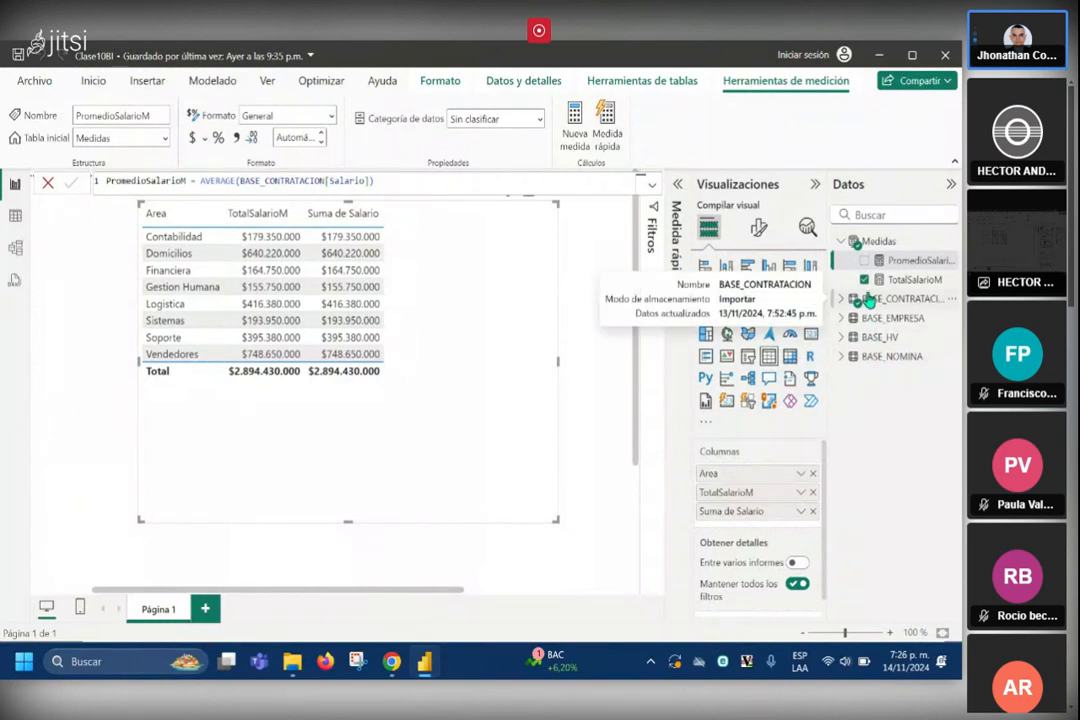
Remove the Area and TotalSalarioM fields from the table visual
{"action": "left_click", "coordinate": [813, 474]}
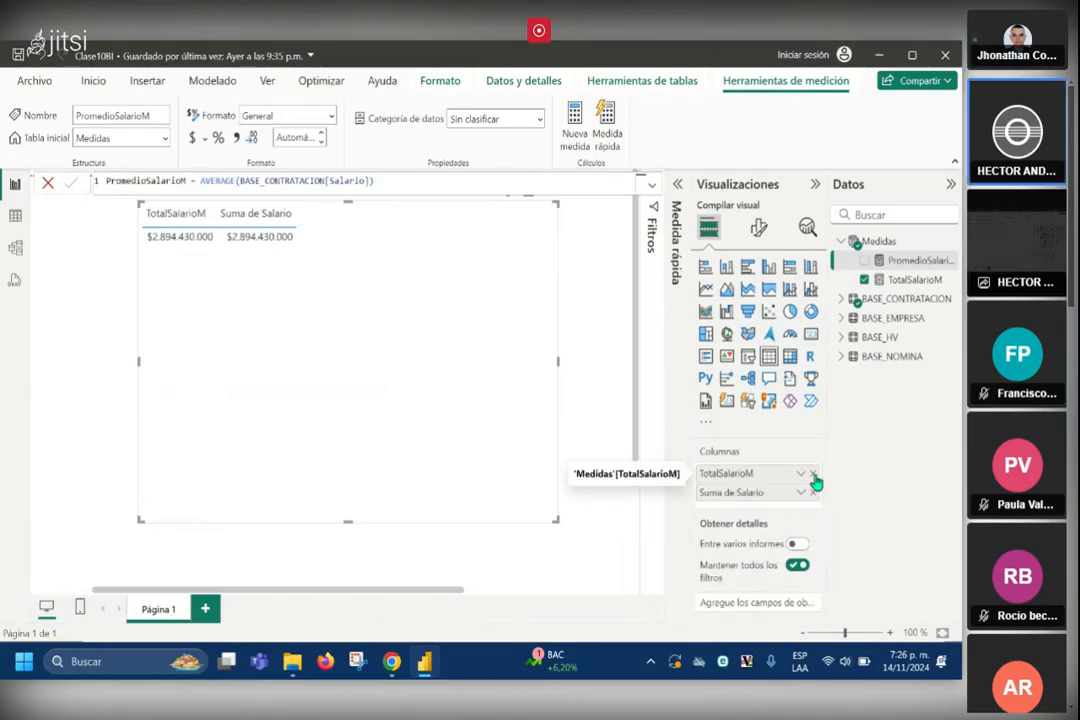
{"action": "left_click", "coordinate": [813, 474]}
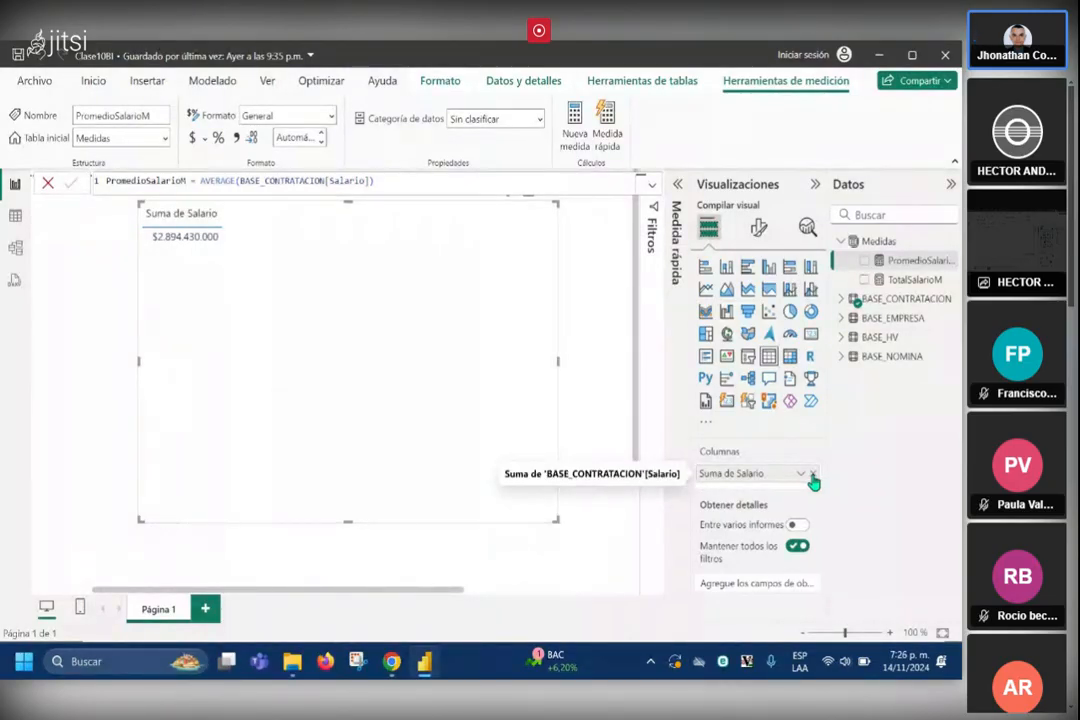
{"action": "mouse_move", "coordinate": [905, 262]}
{"action": "left_mouse_down"}
{"action": "mouse_move", "coordinate": [785, 496]}
{"action": "mouse_move", "coordinate": [850, 418]}
{"action": "mouse_move", "coordinate": [913, 228]}
{"action": "mouse_move", "coordinate": [905, 262]}
{"action": "left_mouse_up"}
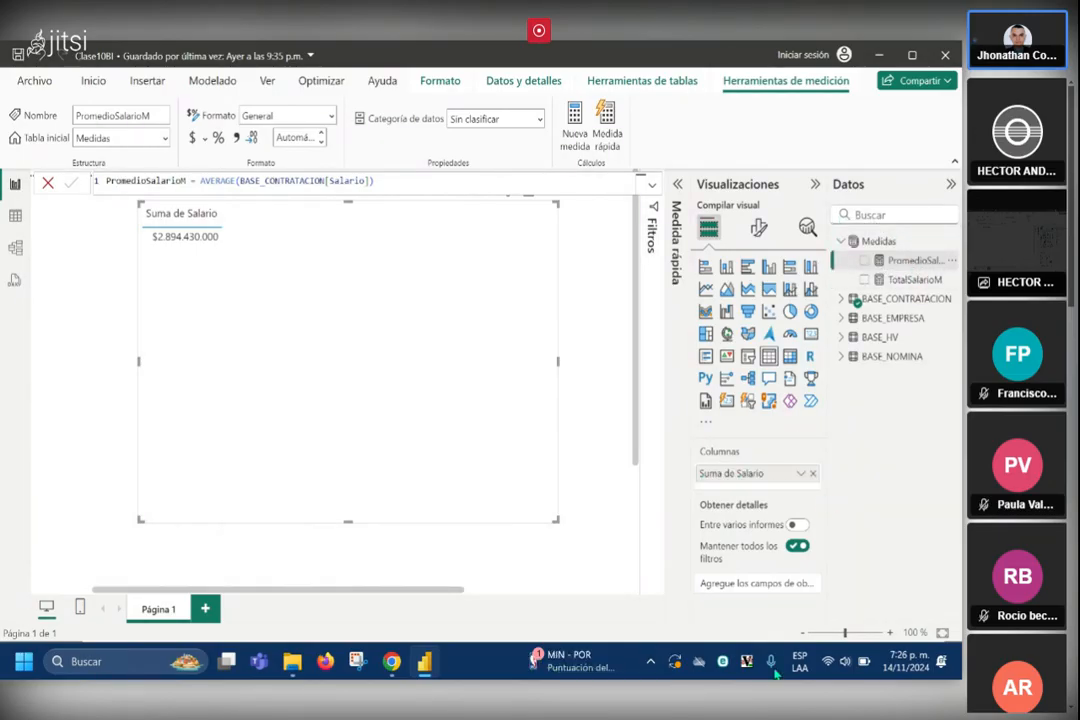
{"action": "left_click", "coordinate": [827, 667]}
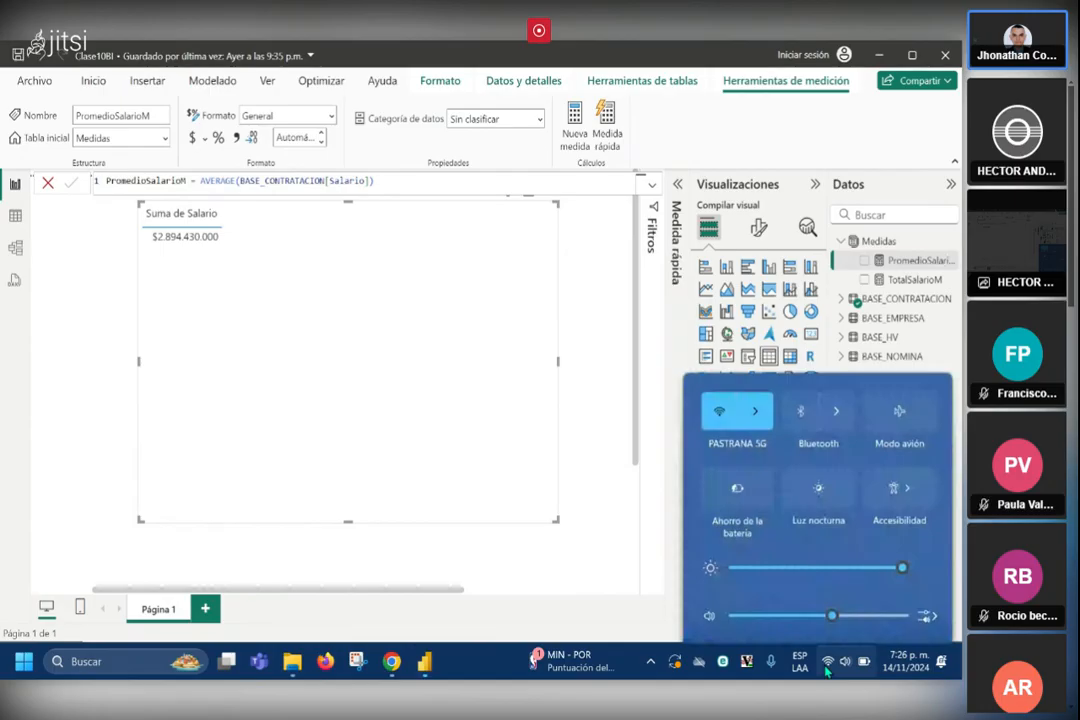
{"action": "left_click", "coordinate": [850, 562]}
{"action": "key", "text": "Escape"}
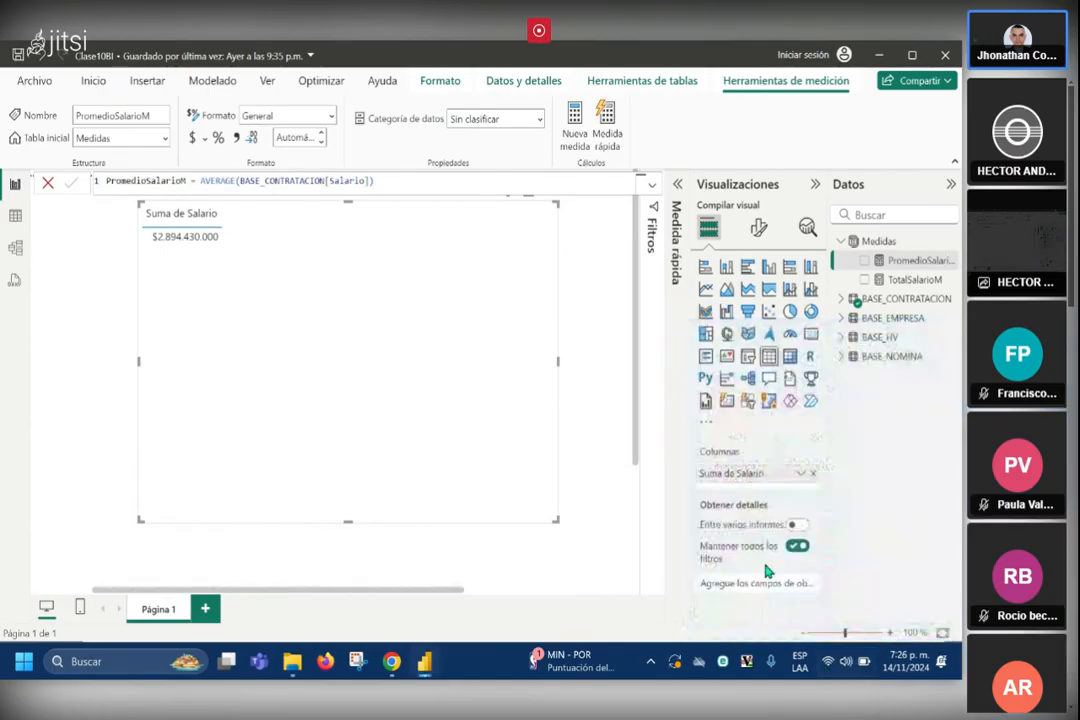
Summarize the Salario column in the table visual by Promedio and add the PromedioSalarioM measure beside it
{"action": "left_click", "coordinate": [800, 474]}
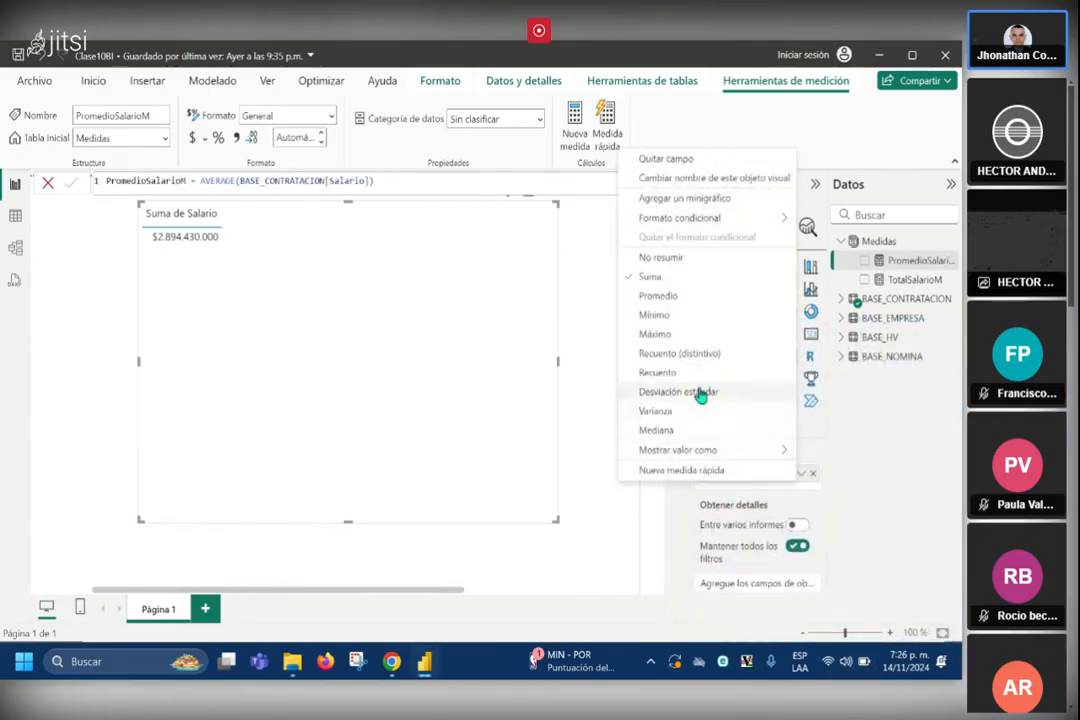
{"action": "left_click", "coordinate": [677, 298]}
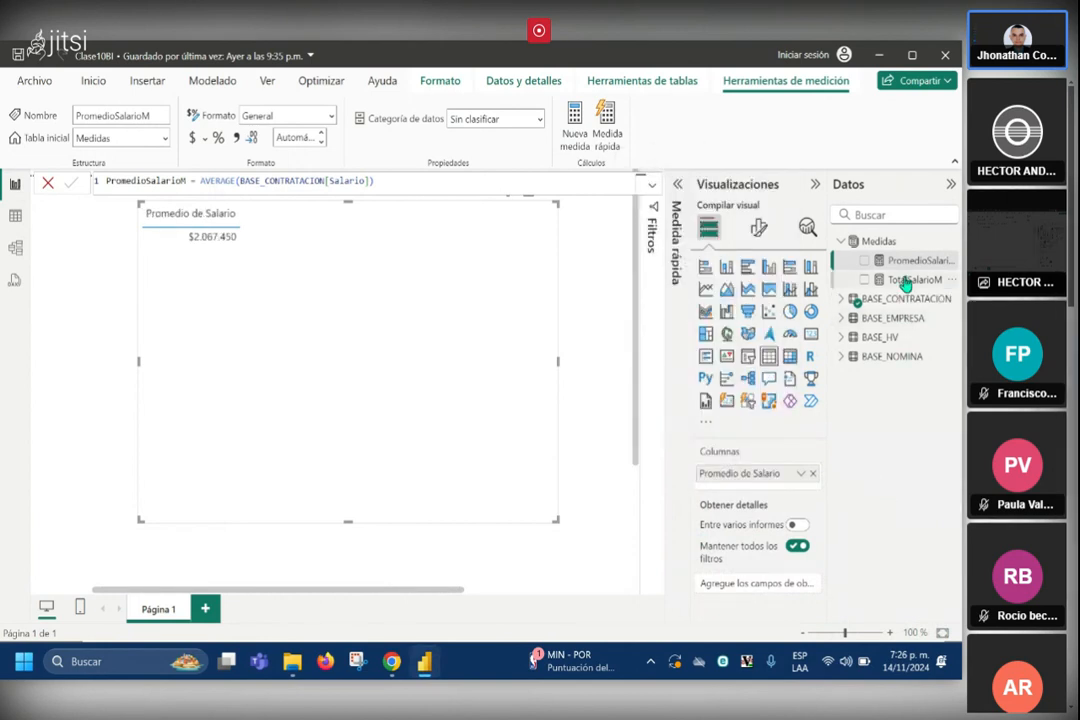
{"action": "left_click_drag", "start_coordinate": [915, 260], "coordinate": [788, 495]}
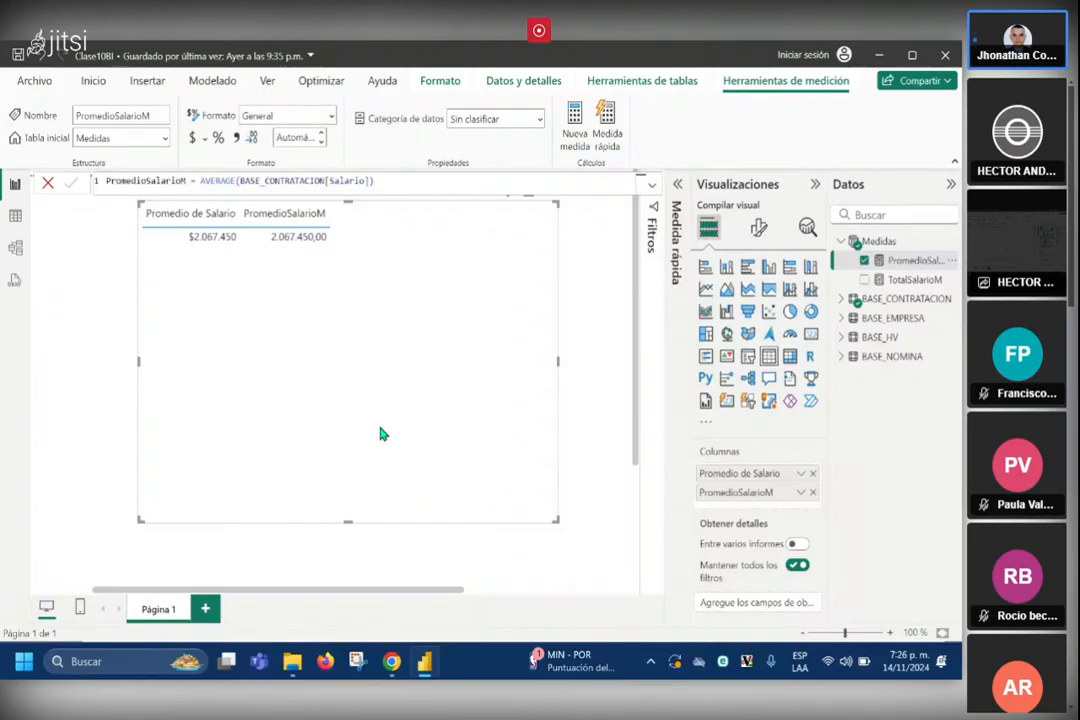
Make the table visual smaller and add Tipo_contratante from BASE_EMPRESA to its columns
{"action": "left_click_drag", "start_coordinate": [557, 521], "coordinate": [491, 470]}
{"action": "left_click", "coordinate": [530, 444]}
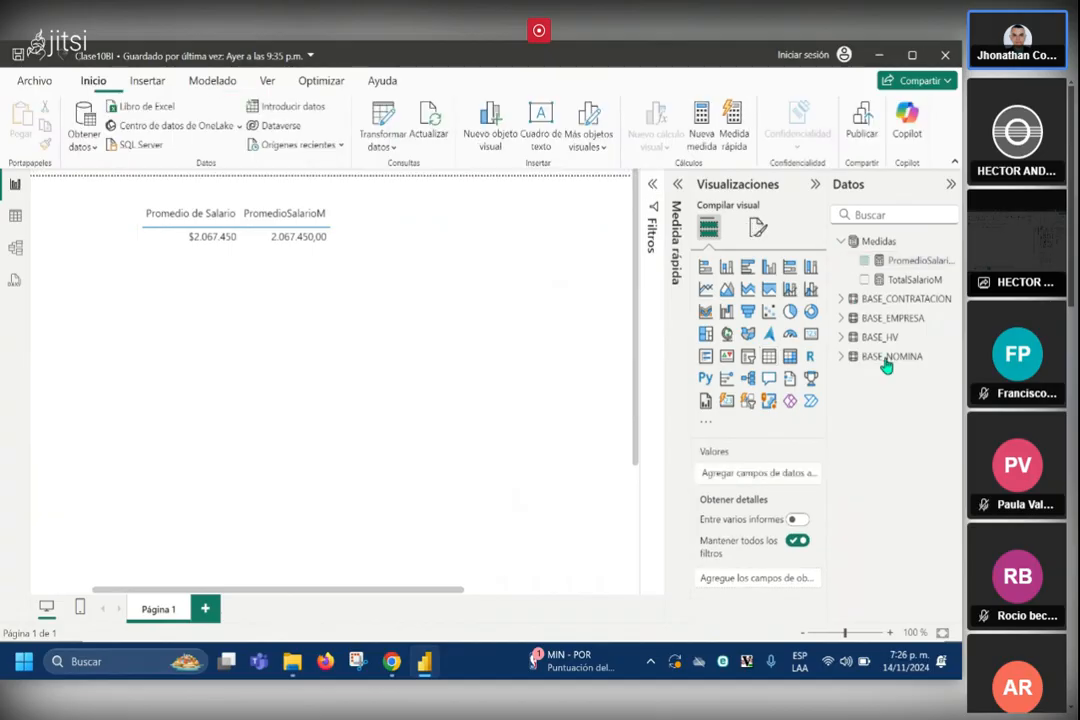
{"action": "left_click", "coordinate": [845, 320]}
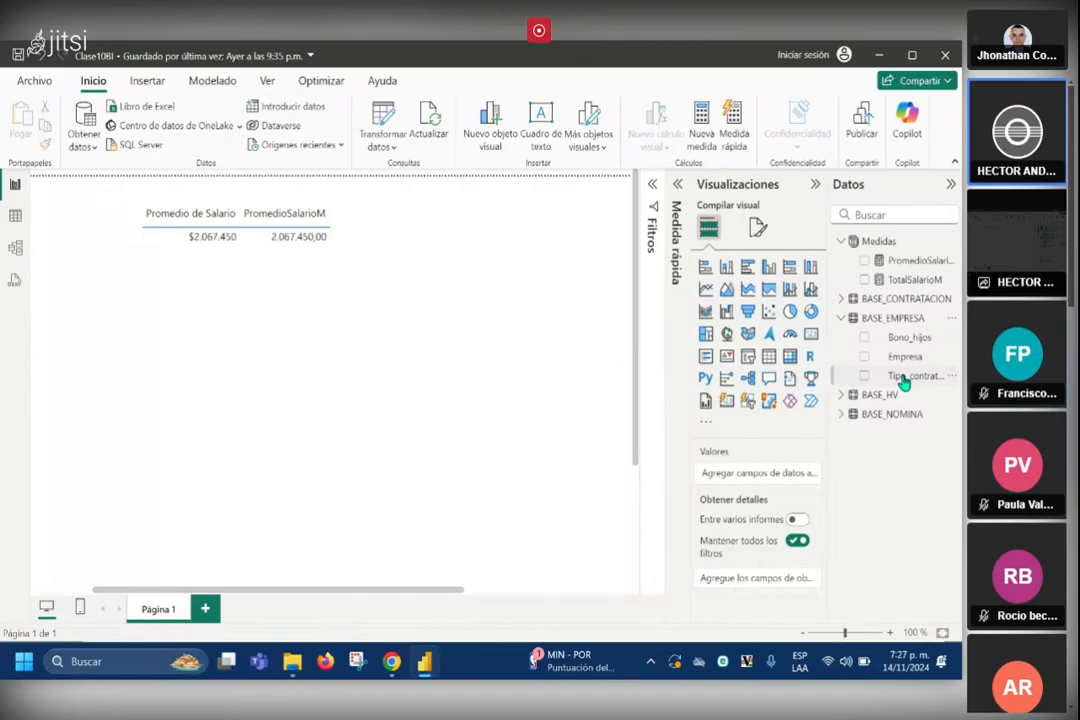
{"action": "mouse_move", "coordinate": [904, 380]}
{"action": "left_mouse_down"}
{"action": "mouse_move", "coordinate": [822, 486]}
{"action": "mouse_move", "coordinate": [785, 493]}
{"action": "mouse_move", "coordinate": [900, 380]}
{"action": "left_mouse_up"}
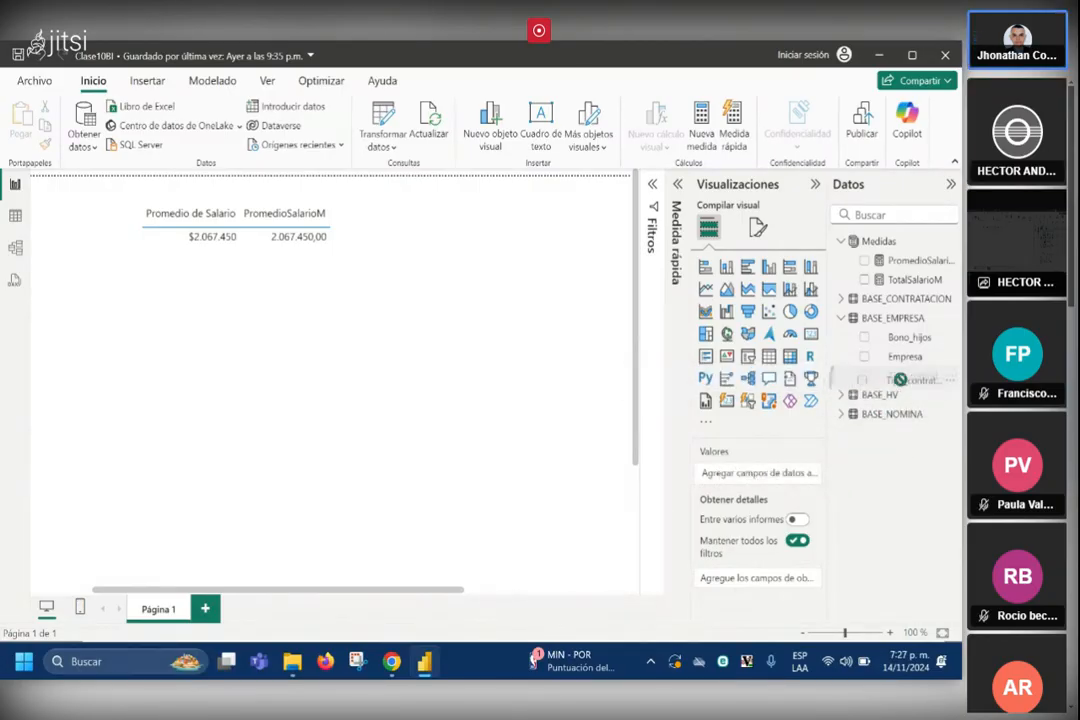
{"action": "left_click", "coordinate": [369, 321]}
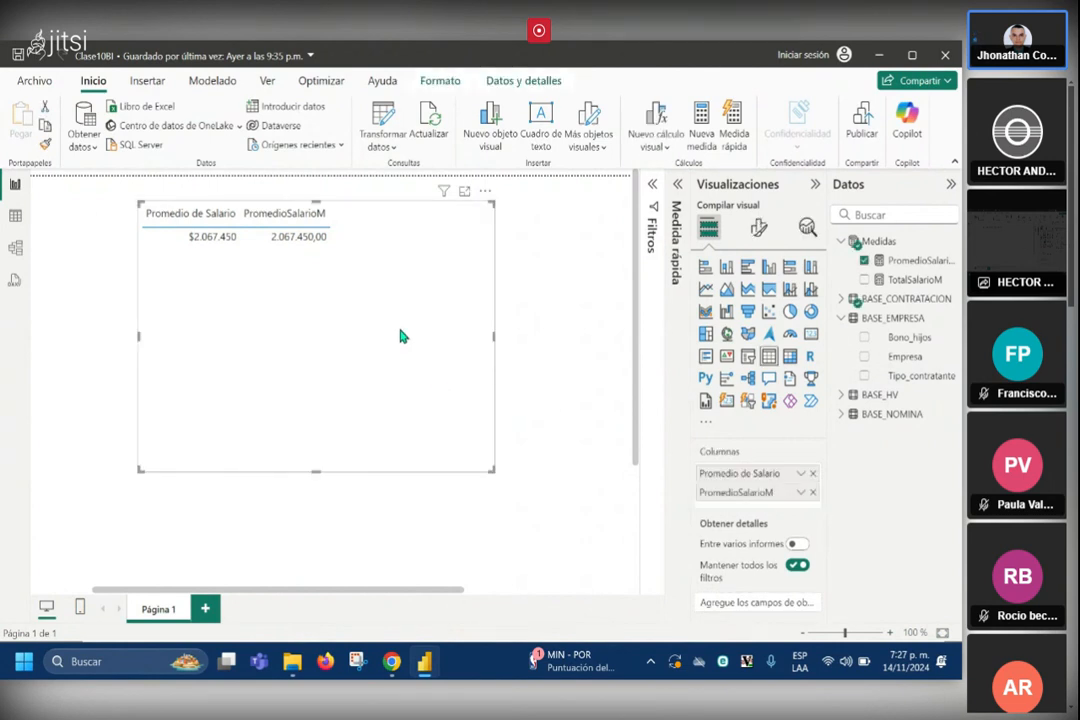
{"action": "left_click_drag", "start_coordinate": [918, 378], "coordinate": [766, 479]}
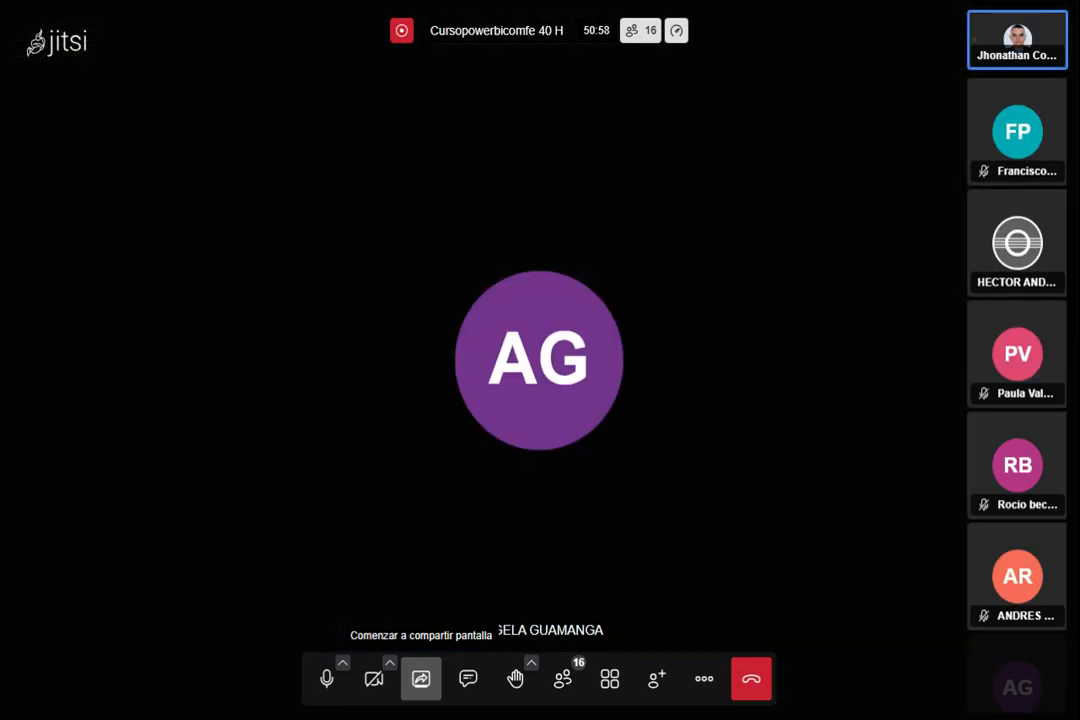
Share the screen in the Jitsi meeting and display a preview of what is being shared
{"action": "left_click", "coordinate": [421, 679]}
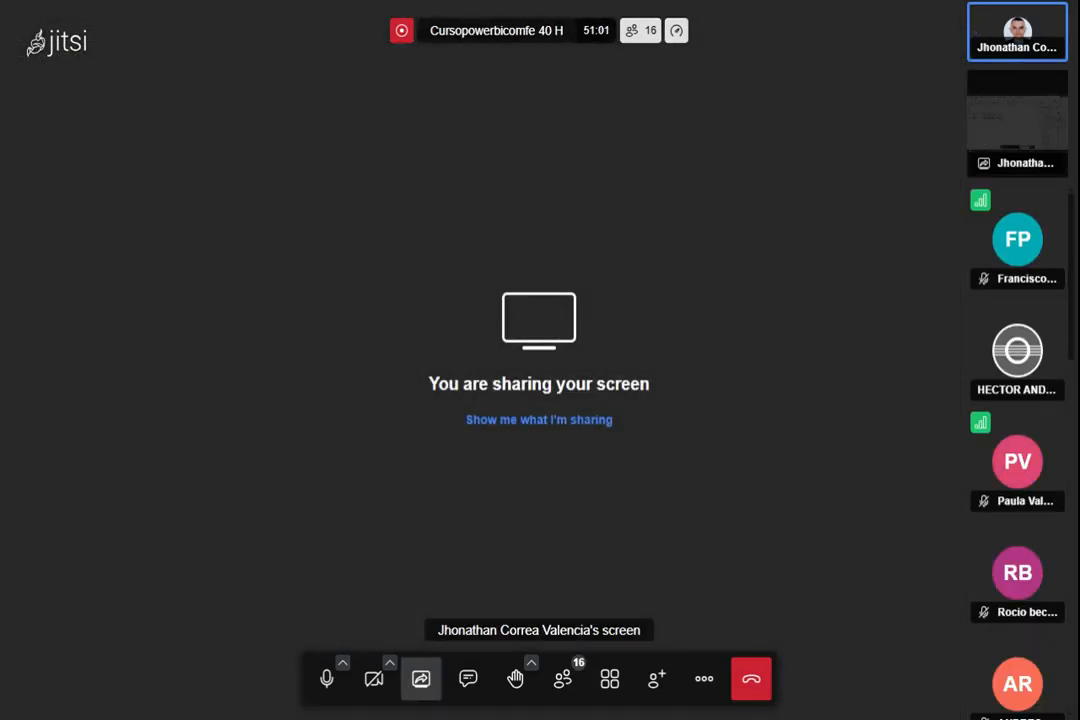
{"action": "left_click", "coordinate": [559, 421]}
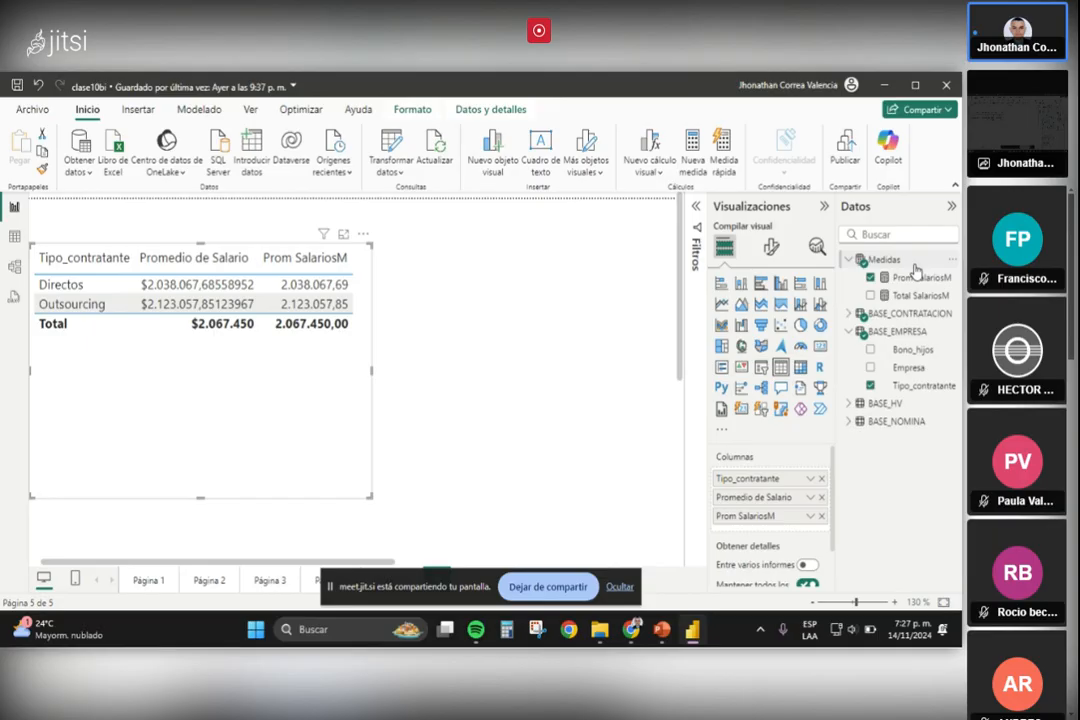
Start a new measure named Conteo TrabajM in the Medidas table
{"action": "left_click", "coordinate": [878, 262]}
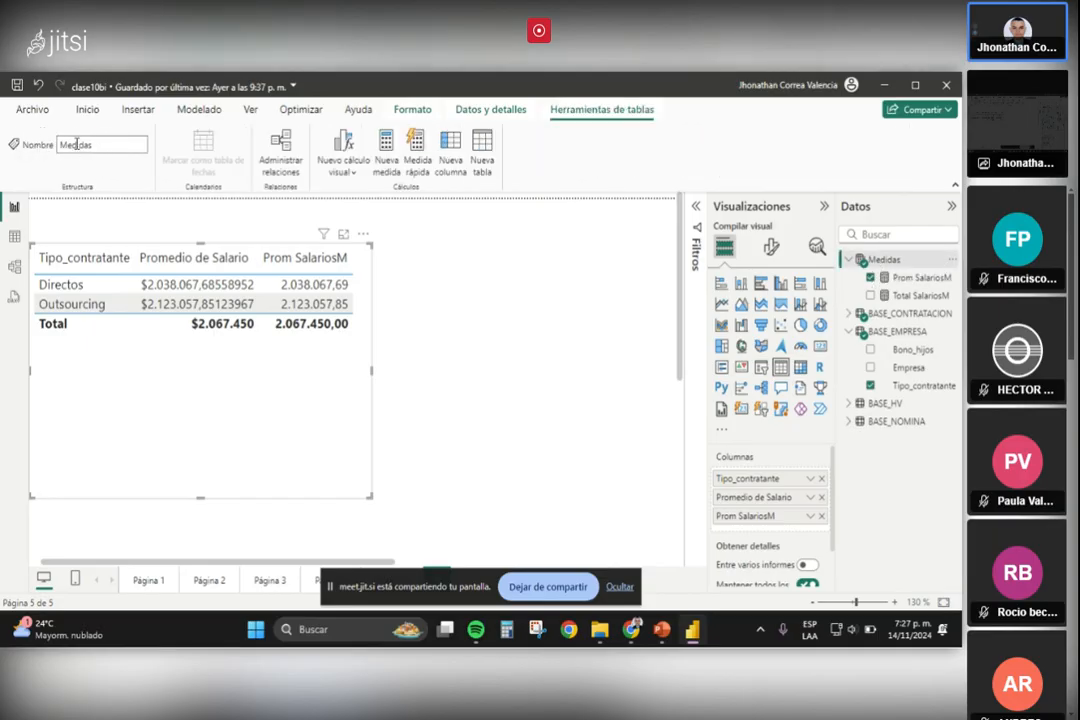
{"action": "left_click", "coordinate": [388, 158]}
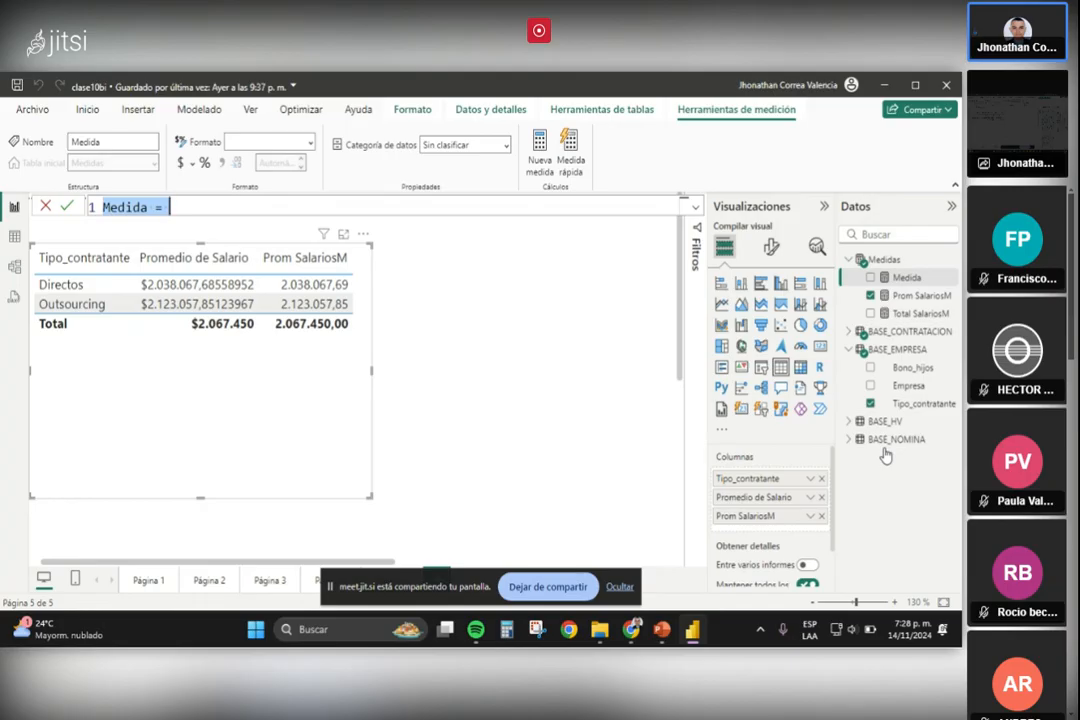
{"action": "type", "text": "Conte"}
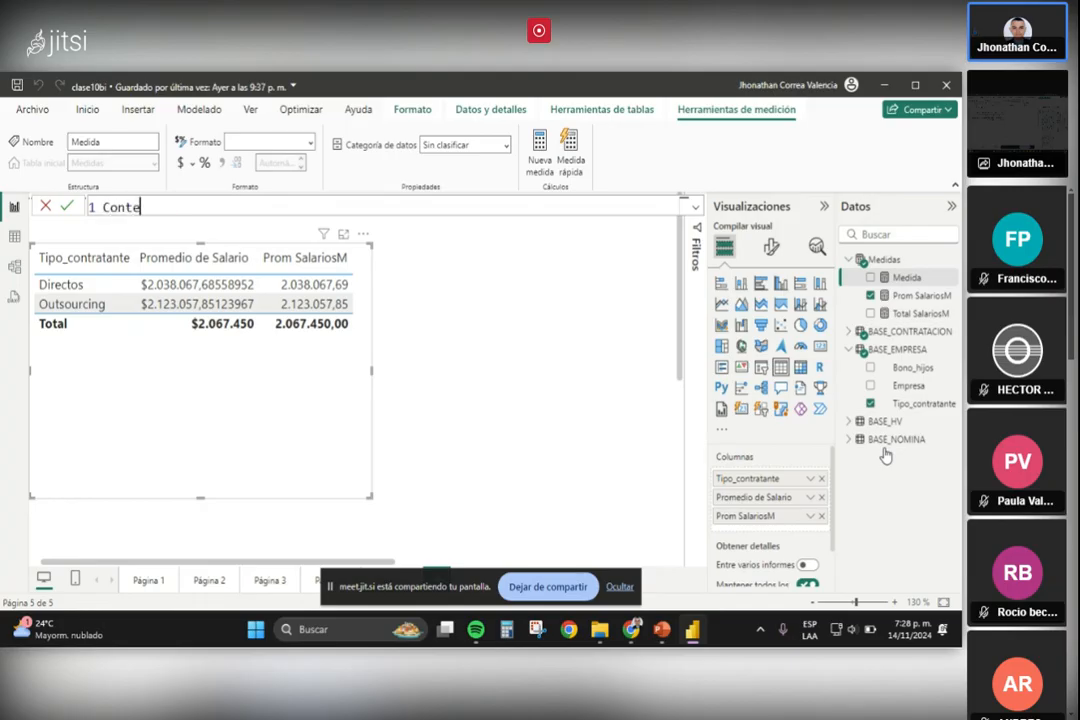
{"action": "type", "text": "o Traba"}
{"action": "key", "text": "BackSpace"}
{"action": "key", "text": "BackSpace"}
{"action": "type", "text": "bajM ="}
Define the Conteo TrabajM measure as COUNT(BASE_CONTRATACION[Cedula])
{"action": "type", "text": "cou"}
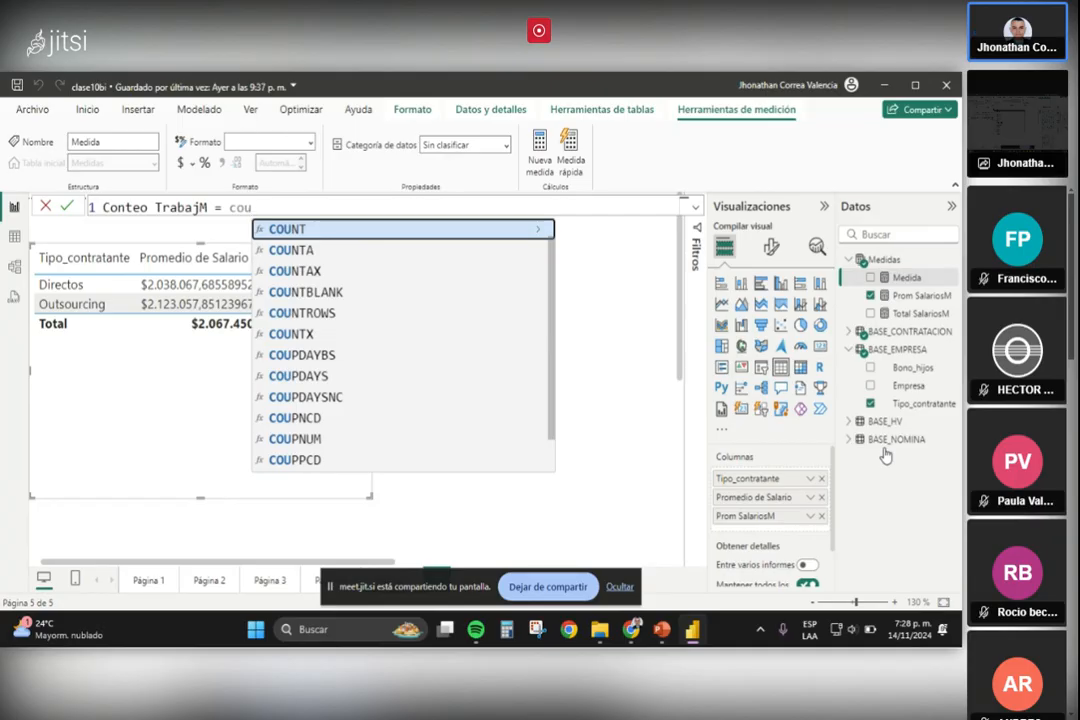
{"action": "type", "text": "nt"}
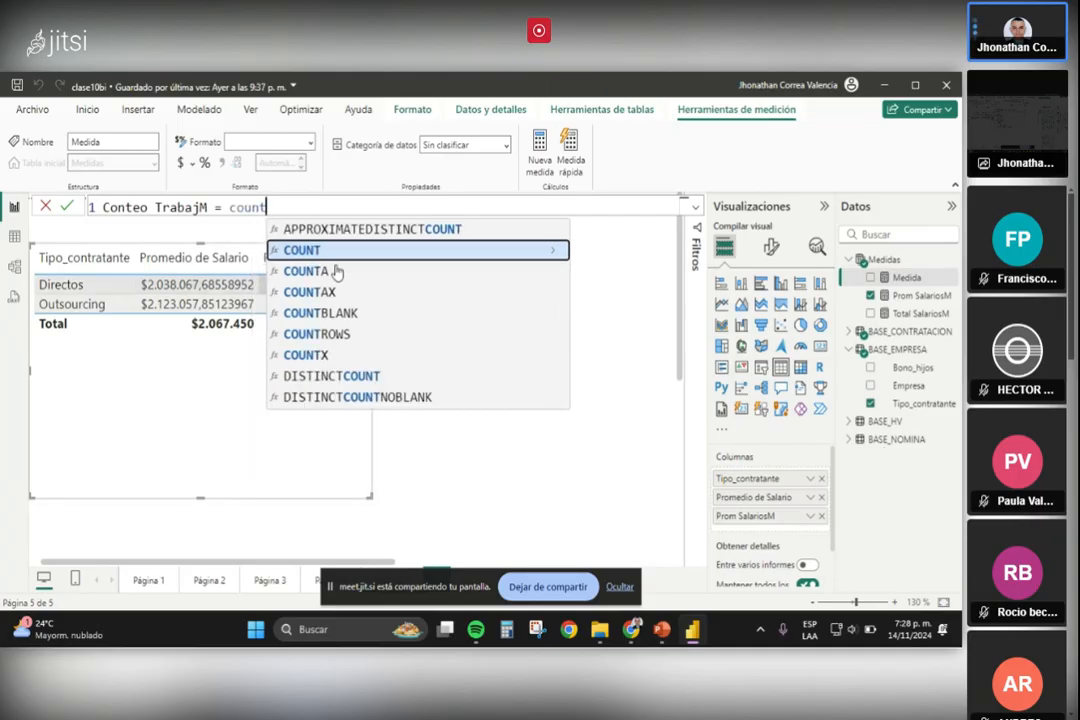
{"action": "left_click", "coordinate": [311, 254]}
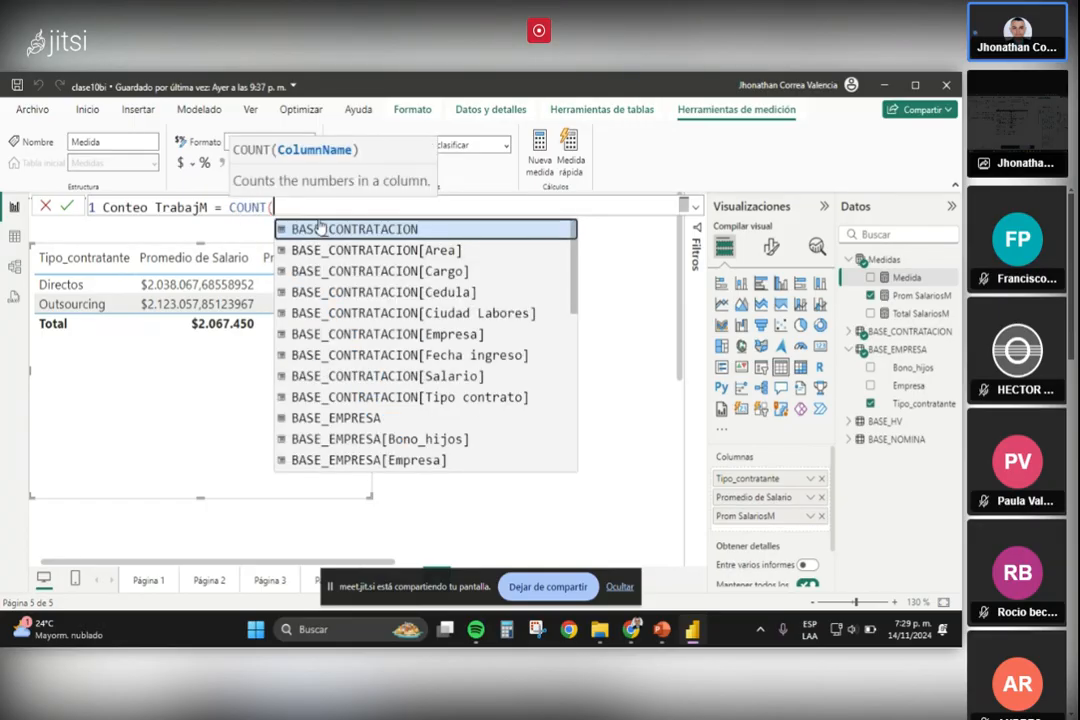
{"action": "left_click", "coordinate": [432, 292]}
{"action": "type", "text": ")"}
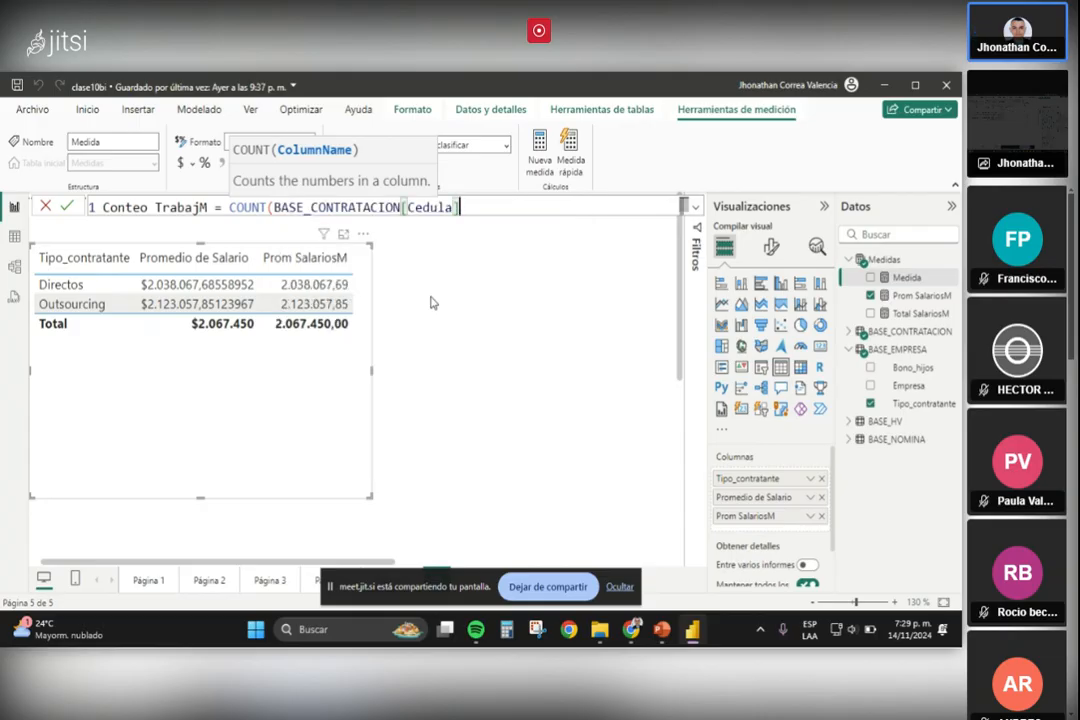
{"action": "key", "text": "Return"}
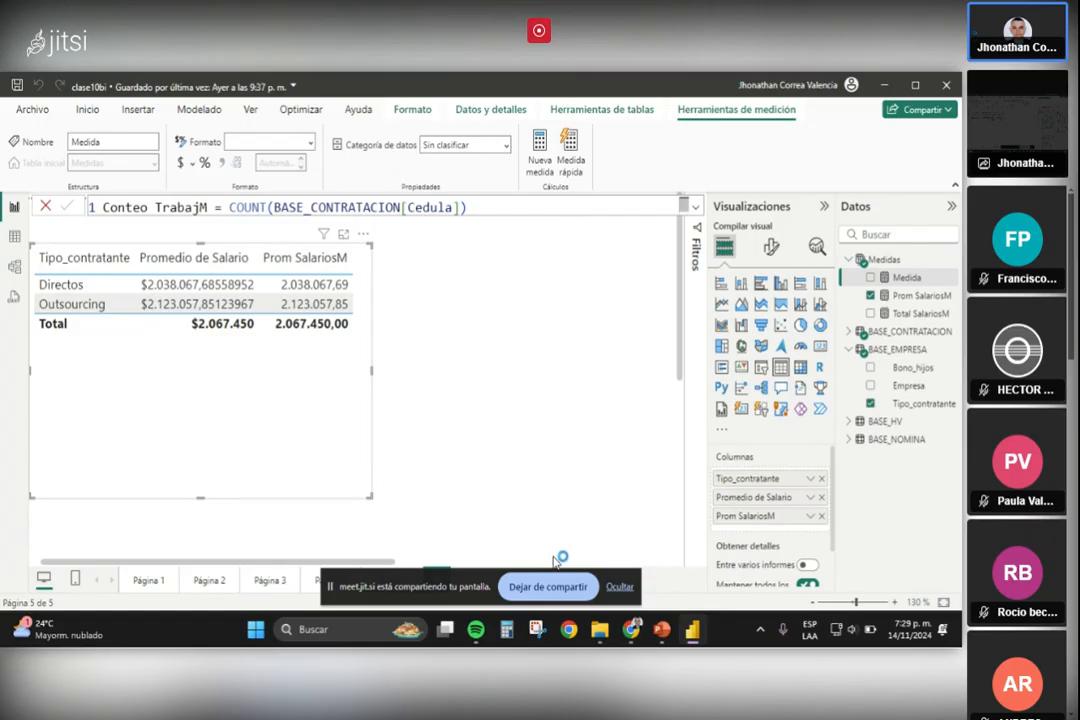
Hide the screen-sharing notice and remove Tipo_contratante, Promedio de Salario and Prom SalariosM from the table visual
{"action": "left_click", "coordinate": [620, 587]}
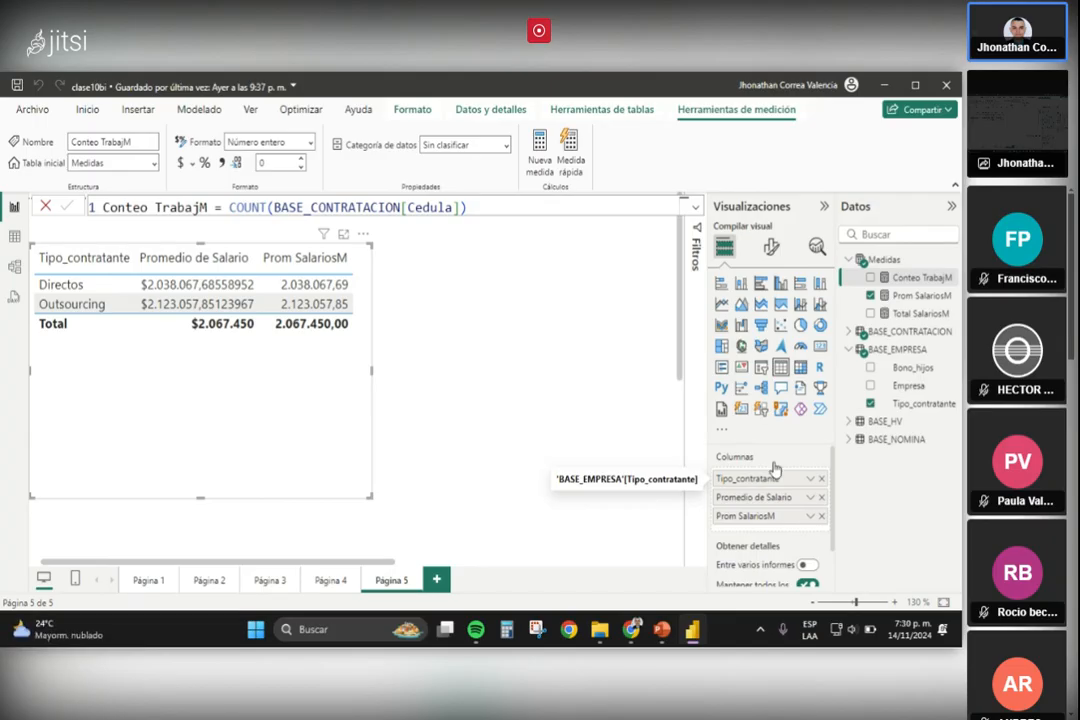
{"action": "left_click", "coordinate": [822, 480]}
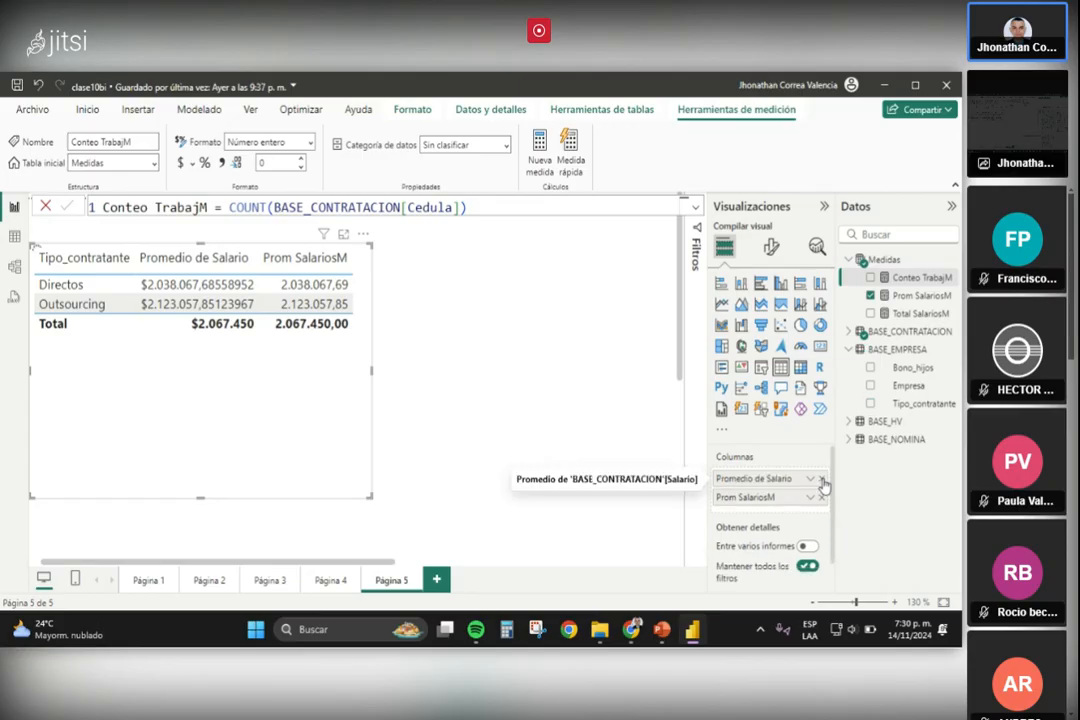
{"action": "left_click", "coordinate": [822, 480]}
{"action": "left_click", "coordinate": [822, 480]}
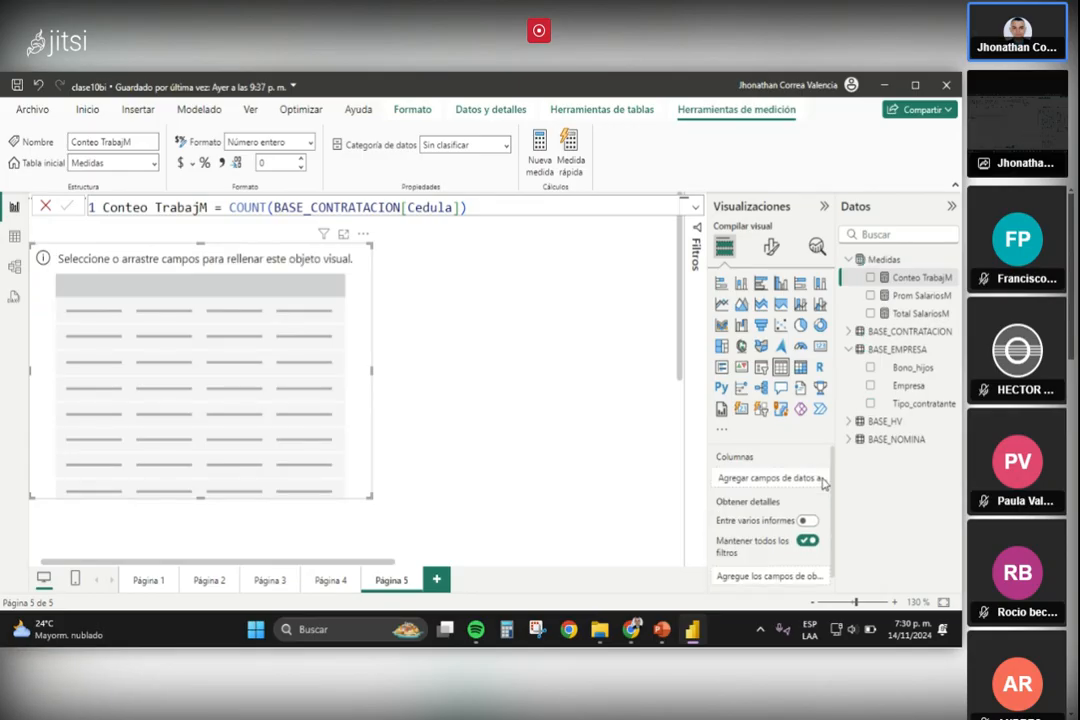
Add Cedula from BASE_CONTRATACION to the table visual's columns and summarize it by Recuento
{"action": "left_click", "coordinate": [849, 333]}
{"action": "left_click_drag", "start_coordinate": [910, 388], "coordinate": [790, 480]}
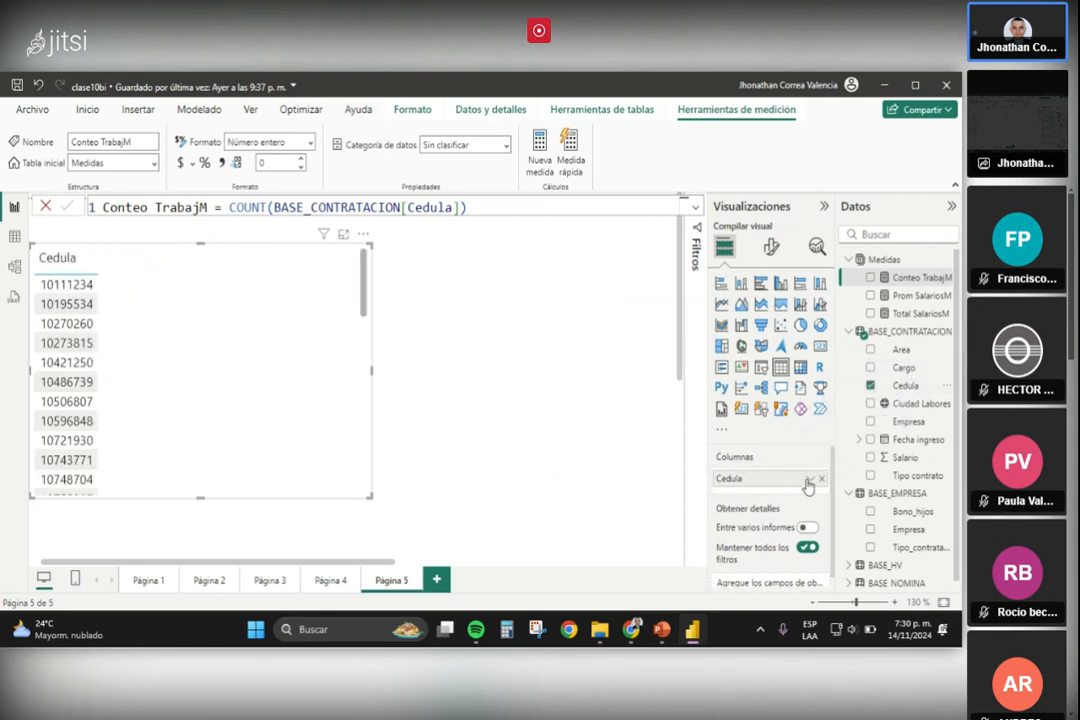
{"action": "left_click", "coordinate": [810, 481]}
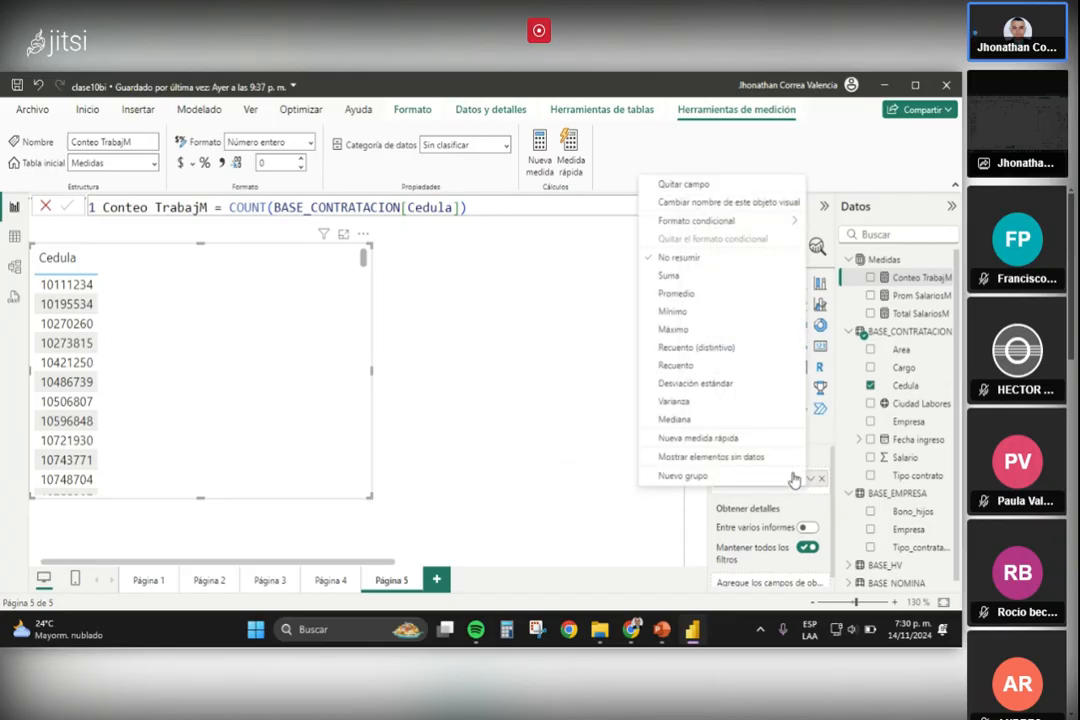
{"action": "left_click", "coordinate": [676, 366]}
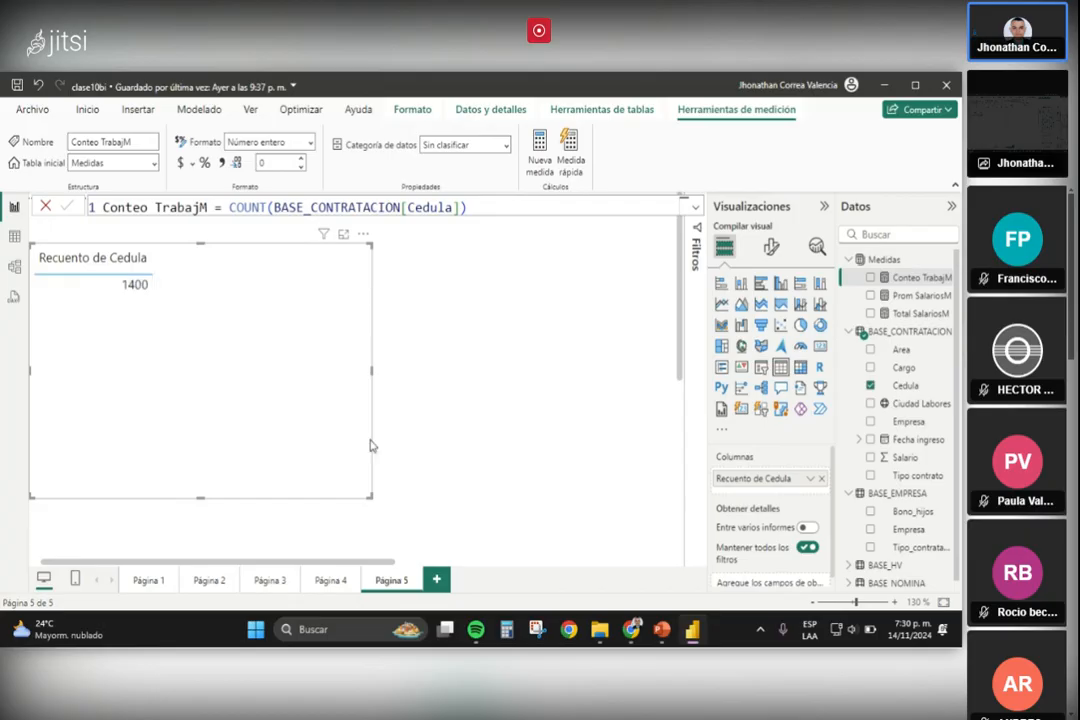
Collapse the BASE_CONTRATACION and BASE_EMPRESA tables and add the Conteo TrabajM measure beside the Cedula count in the table visual
{"action": "left_click", "coordinate": [849, 333]}
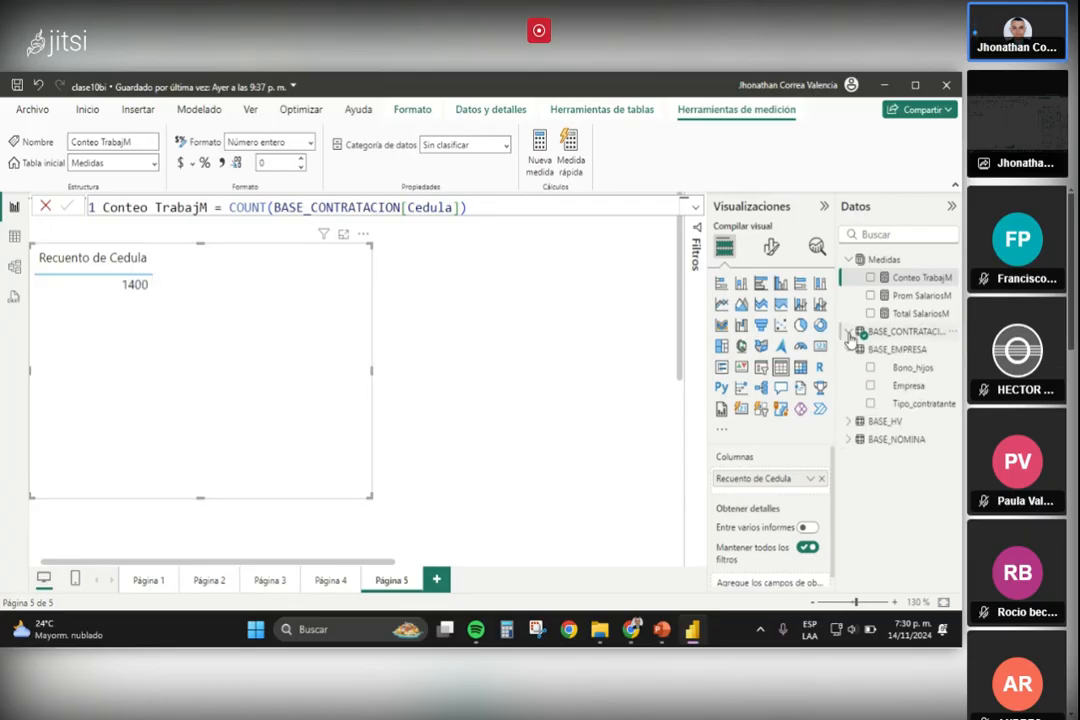
{"action": "left_click", "coordinate": [848, 350]}
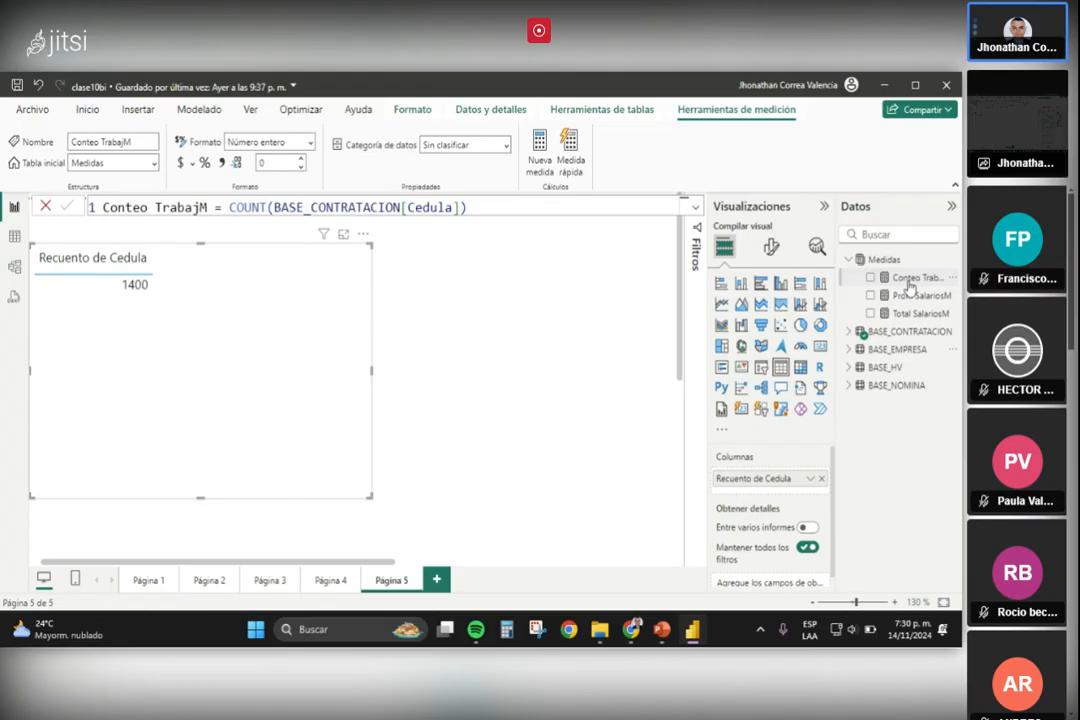
{"action": "left_click_drag", "start_coordinate": [905, 277], "coordinate": [781, 492]}
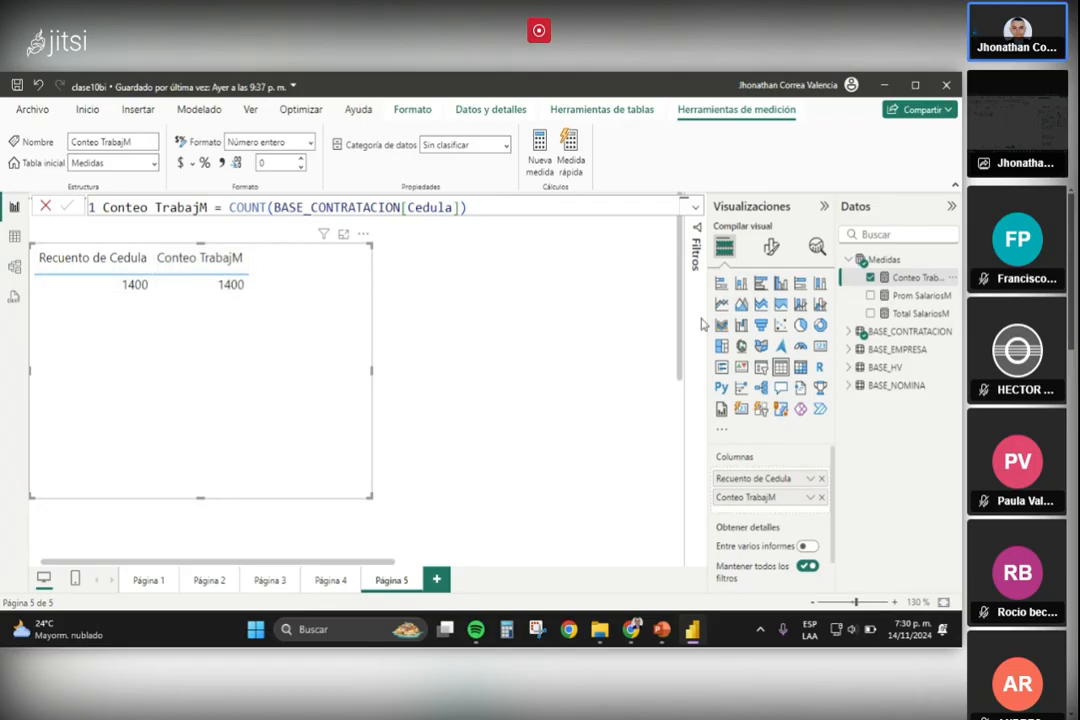
Add Estado Civil from BASE_HV as the first column of the table visual, ahead of both counts
{"action": "left_click", "coordinate": [849, 260]}
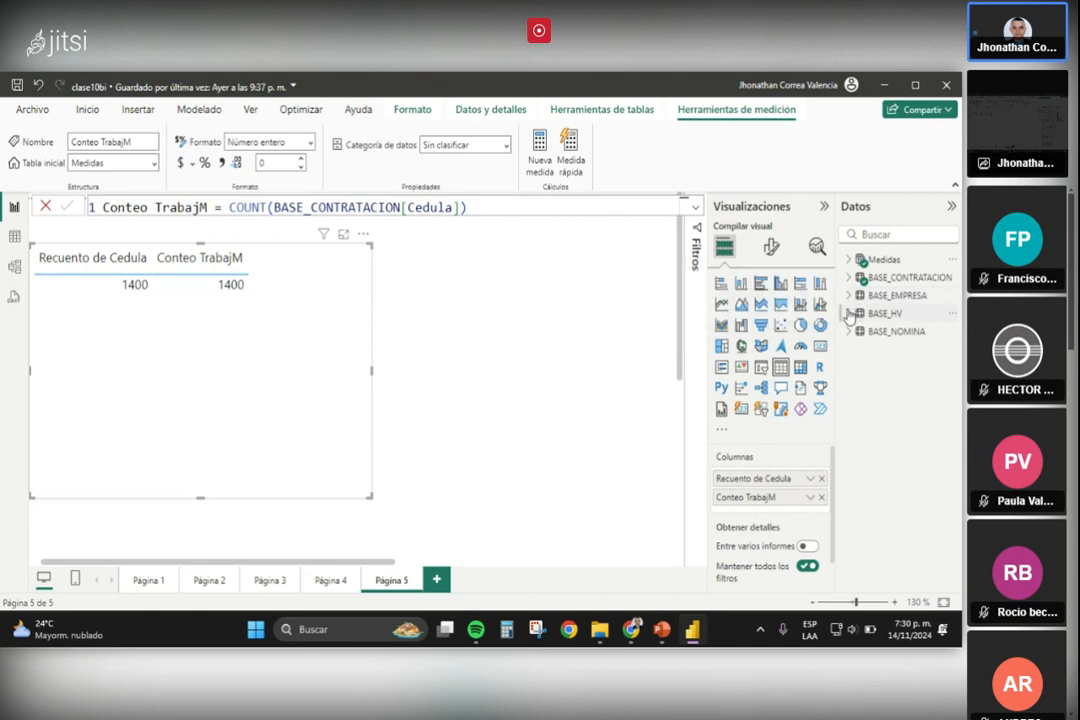
{"action": "left_click", "coordinate": [850, 297]}
{"action": "left_click", "coordinate": [849, 298]}
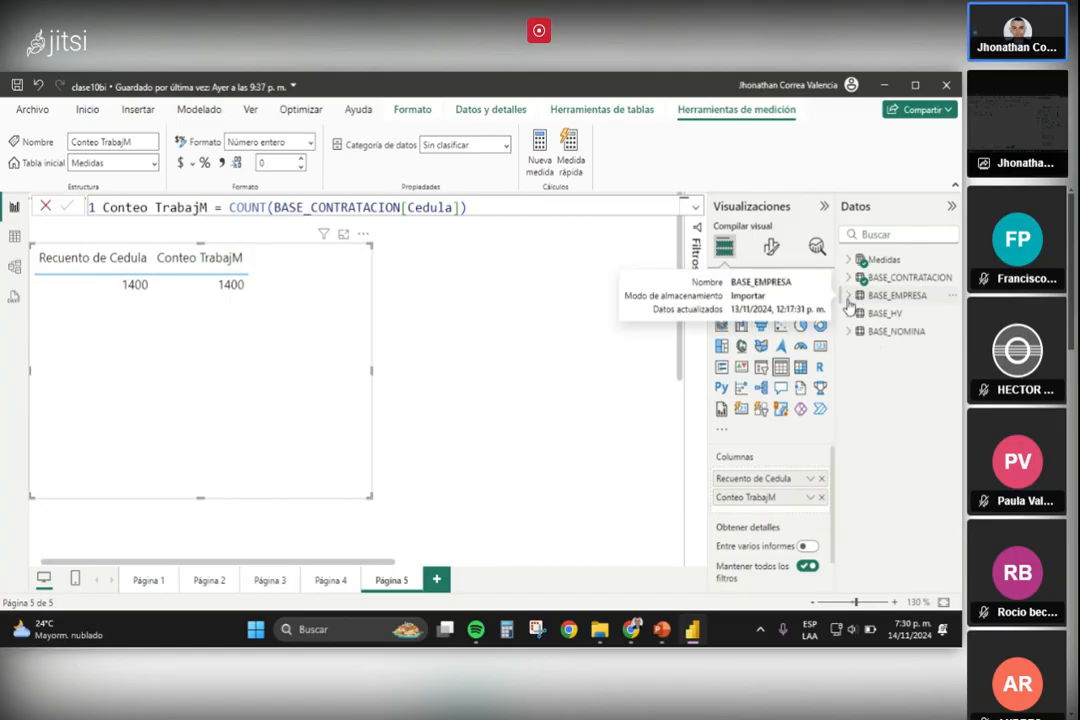
{"action": "left_click", "coordinate": [848, 314]}
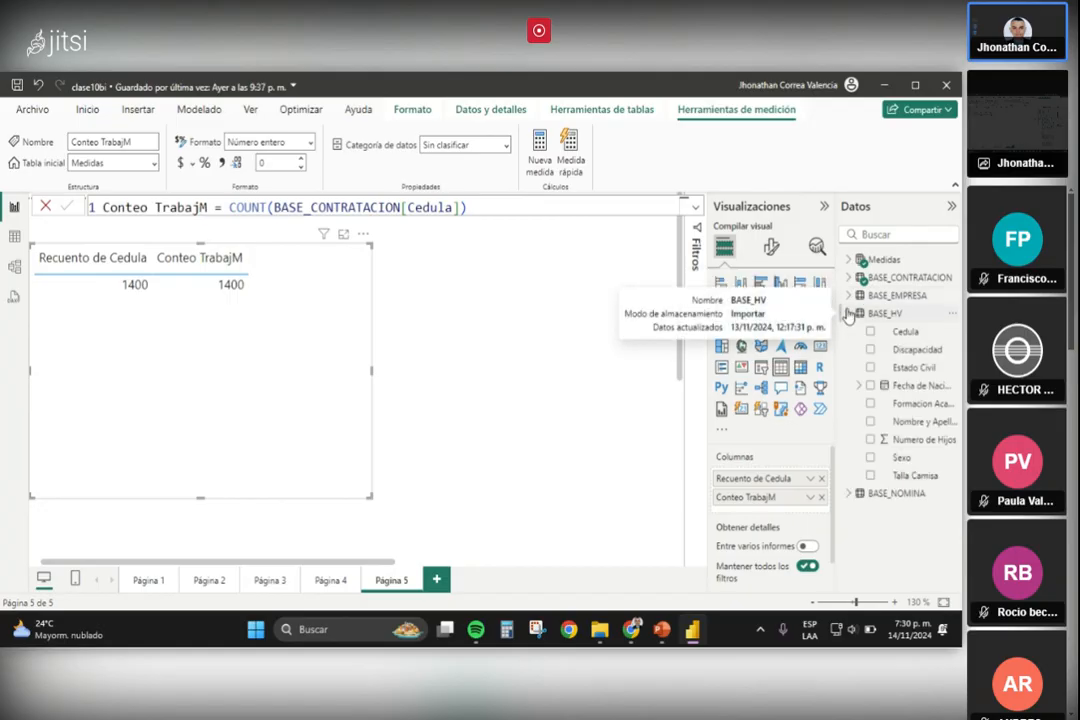
{"action": "left_click_drag", "start_coordinate": [912, 368], "coordinate": [778, 478]}
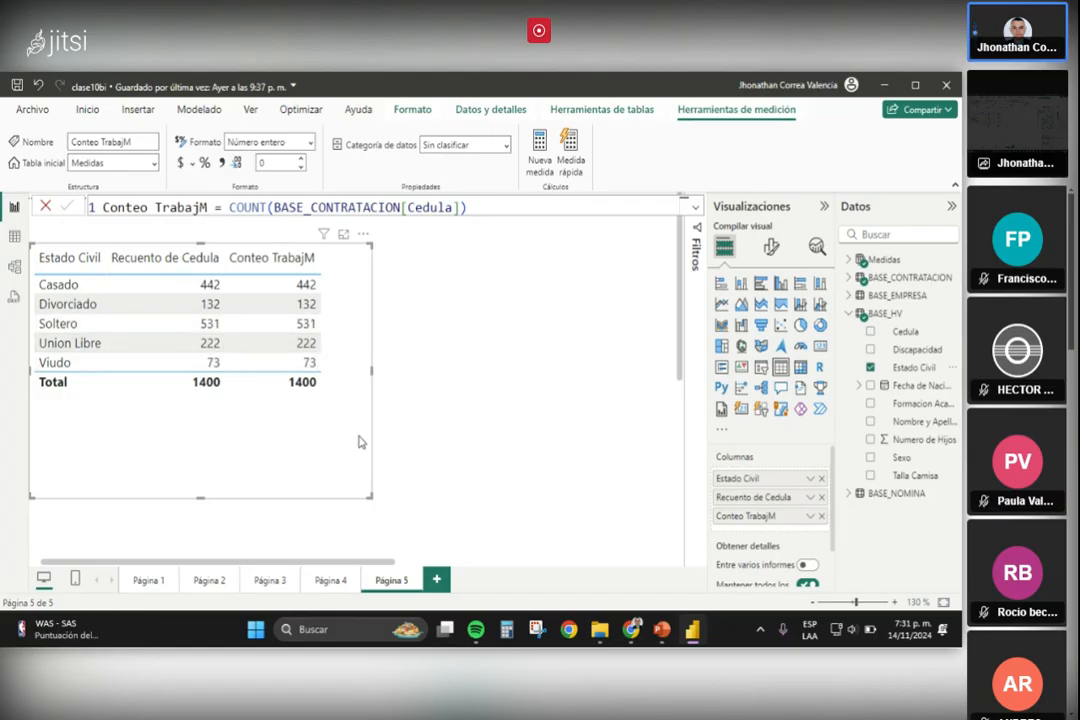
{"action": "left_click", "coordinate": [849, 315]}
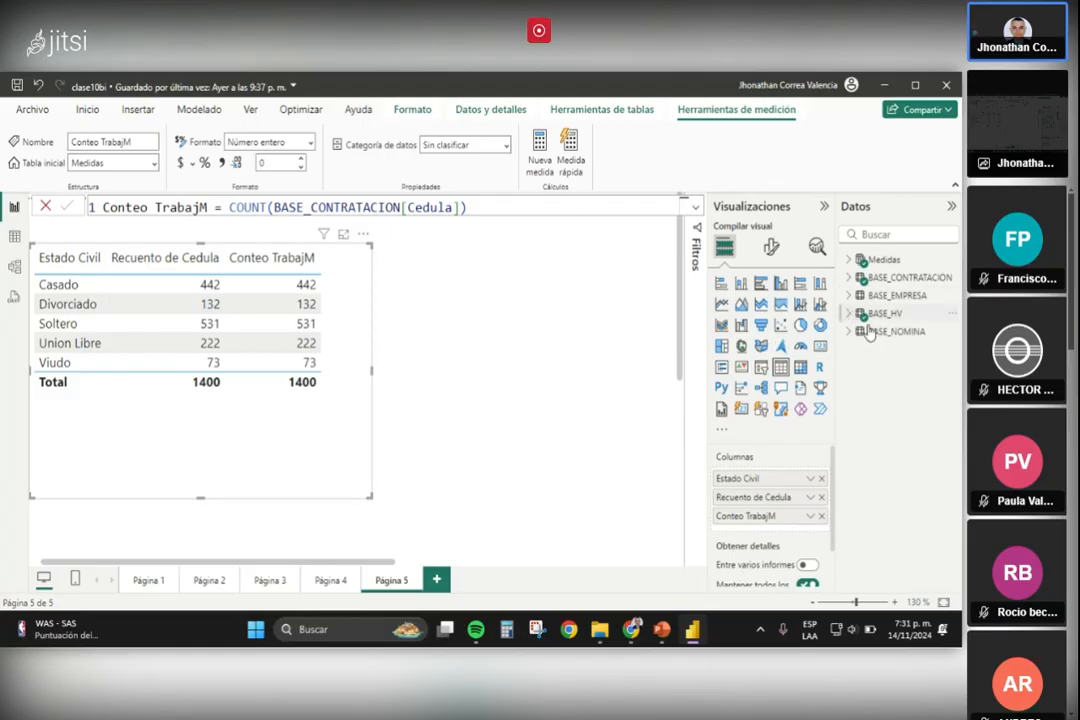
Review the DAX formula of the Conteo TrabajM measure in the Medidas table
{"action": "left_click", "coordinate": [885, 262]}
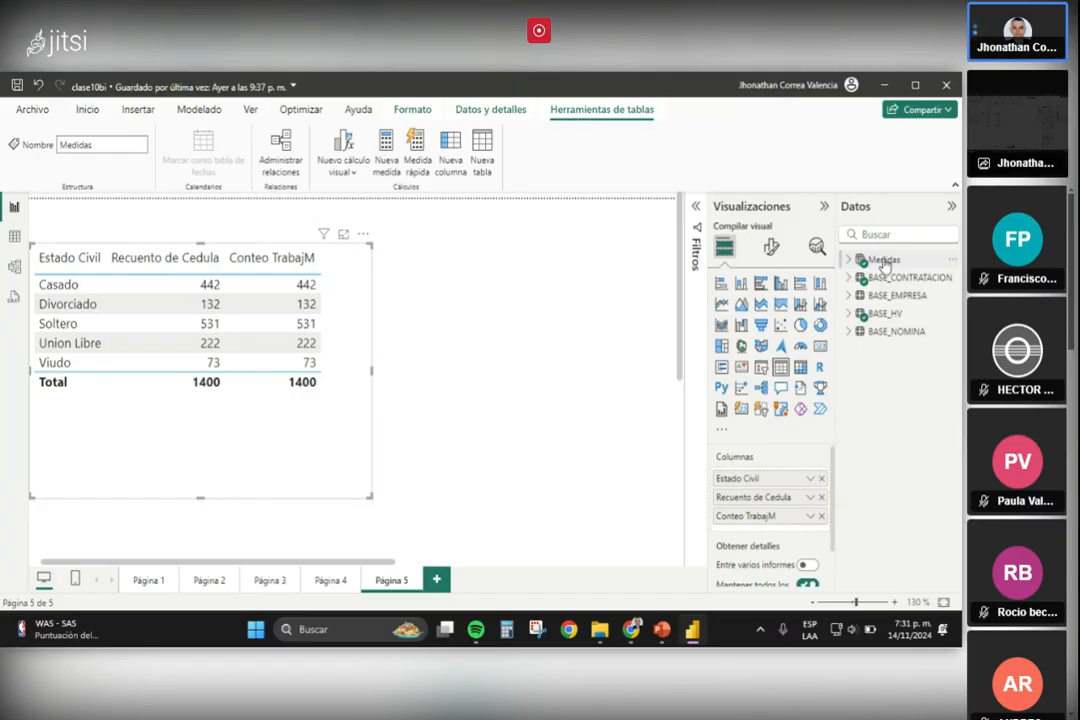
{"action": "left_click", "coordinate": [849, 261]}
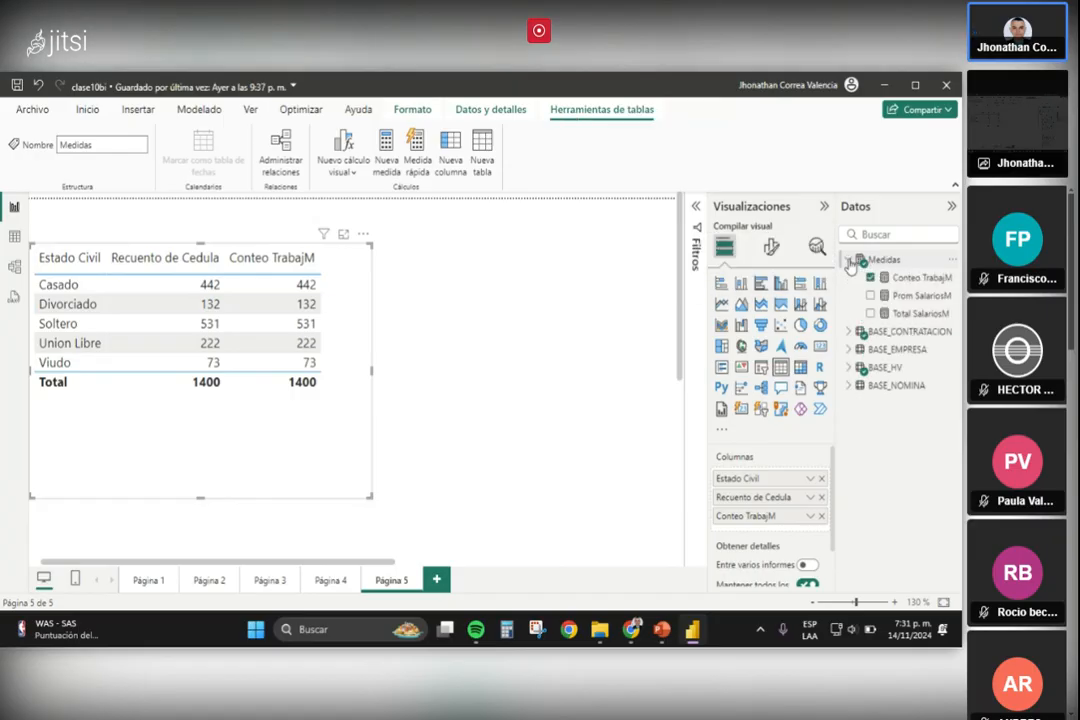
{"action": "left_click", "coordinate": [913, 283]}
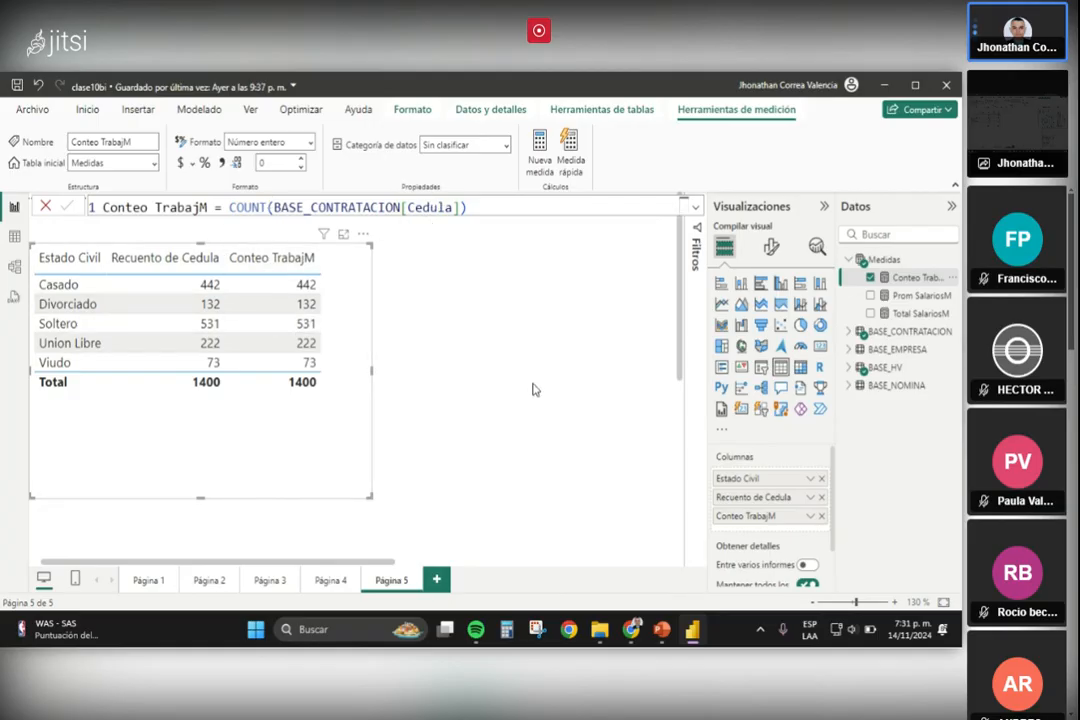
{"action": "left_click", "coordinate": [848, 261]}
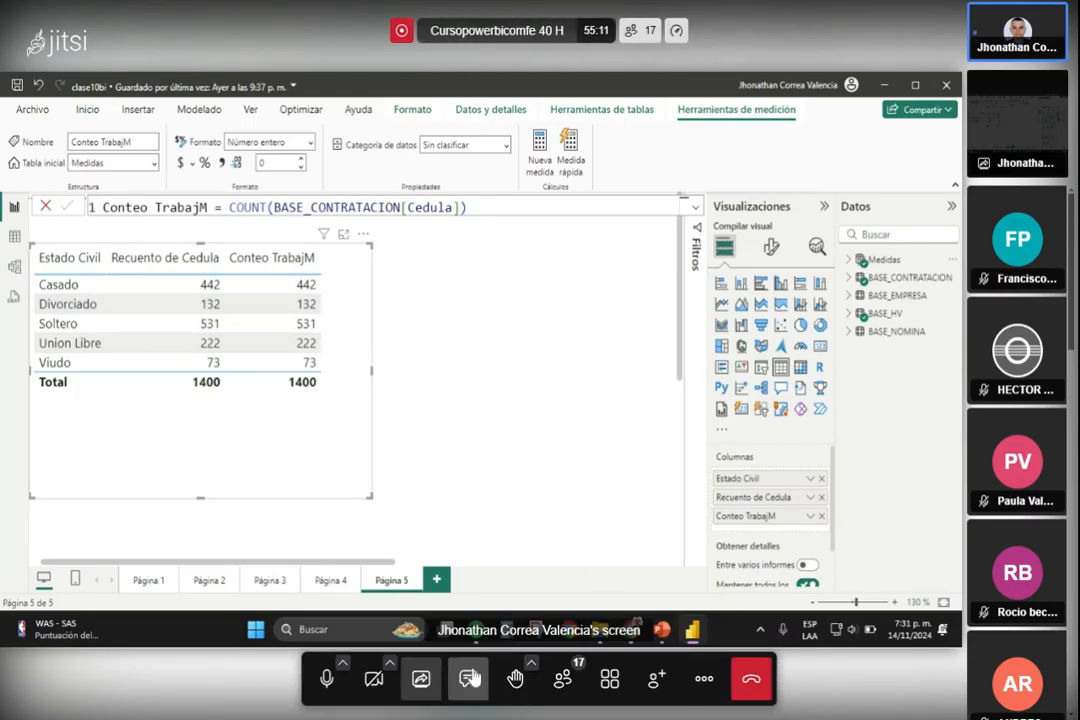
Switch to the Jitsi meeting, read the chat replies and look through the list of participants
{"action": "left_click", "coordinate": [470, 679]}
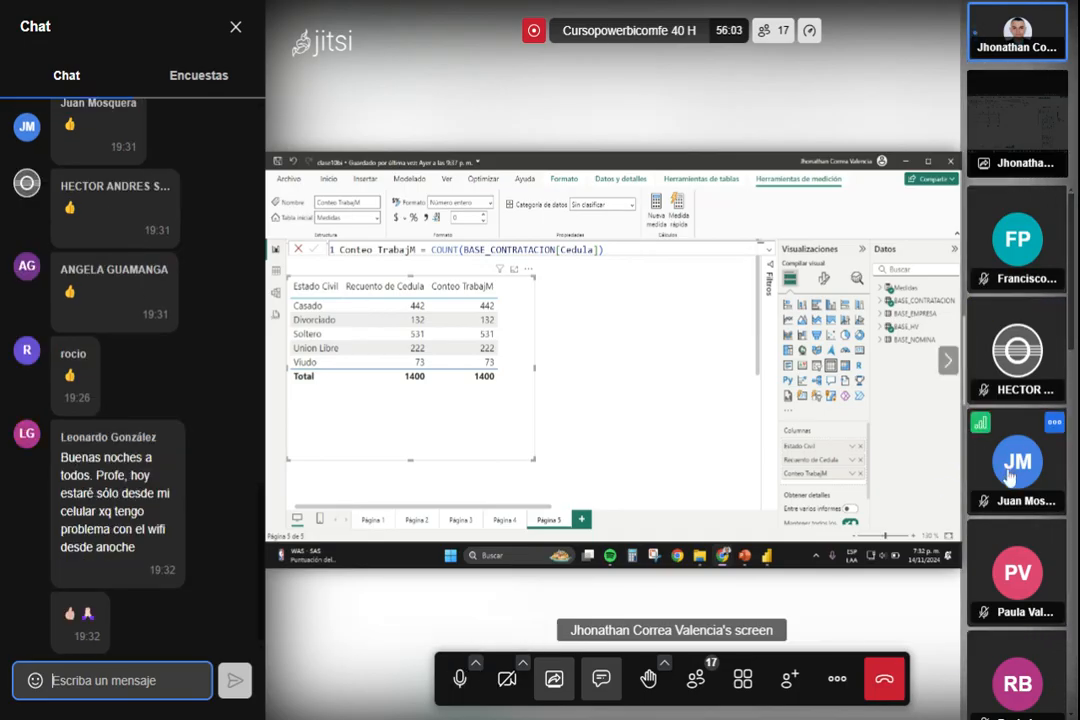
{"action": "scroll", "coordinate": [1008, 478], "scroll_direction": "down", "scroll_amount": 1}
{"action": "scroll", "coordinate": [117, 375], "scroll_direction": "up", "scroll_amount": 1}
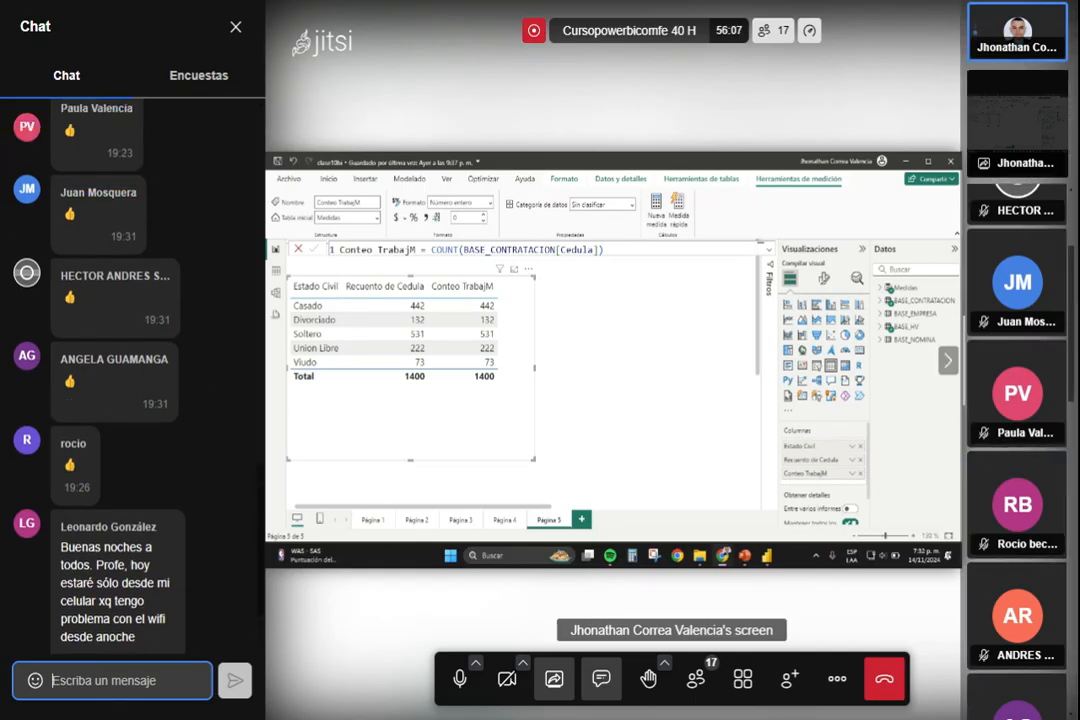
{"action": "scroll", "coordinate": [1025, 650], "scroll_direction": "down", "scroll_amount": 3}
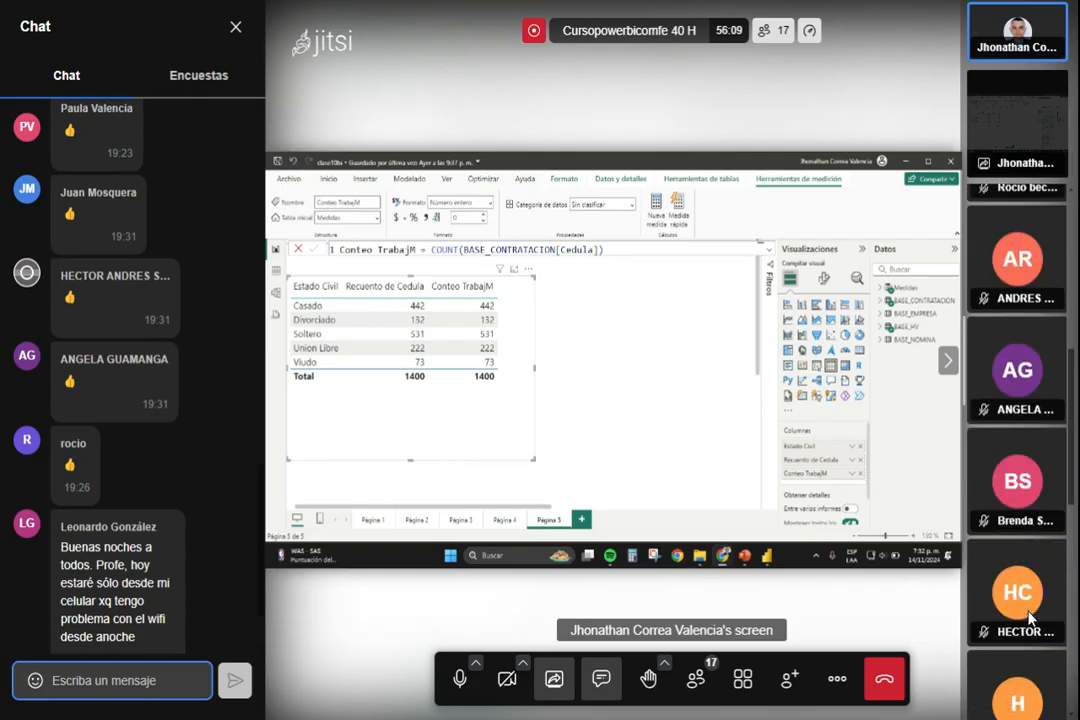
{"action": "scroll", "coordinate": [1030, 618], "scroll_direction": "down", "scroll_amount": 1}
{"action": "scroll", "coordinate": [1030, 618], "scroll_direction": "down", "scroll_amount": 3}
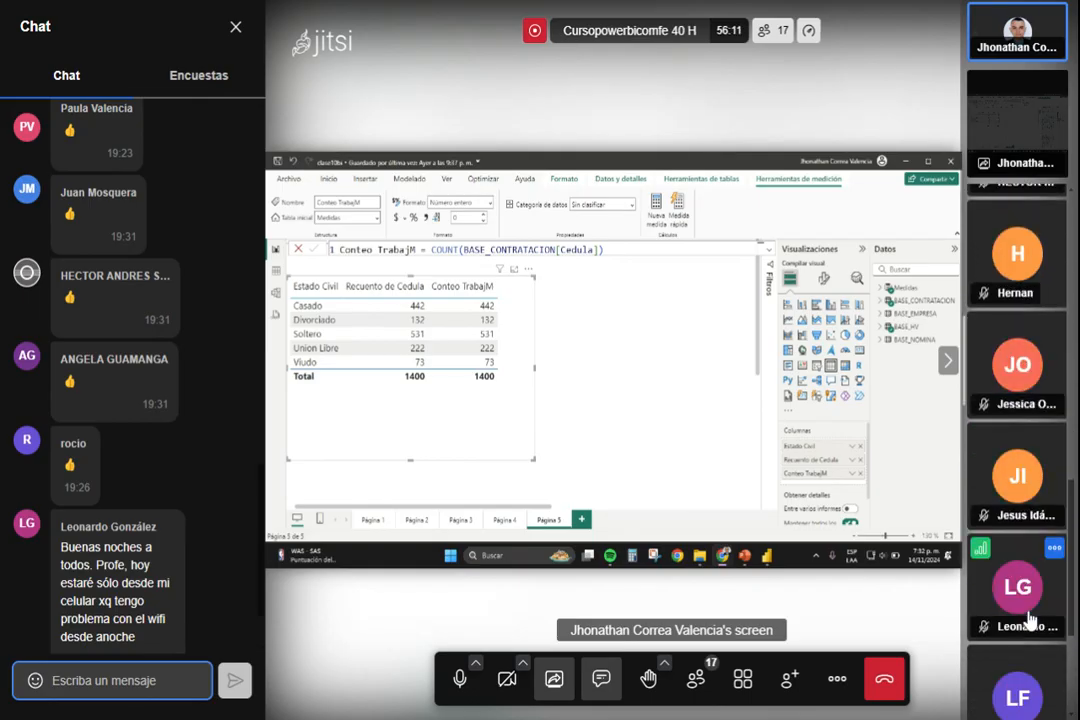
{"action": "scroll", "coordinate": [1030, 620], "scroll_direction": "down", "scroll_amount": 3}
{"action": "scroll", "coordinate": [1030, 618], "scroll_direction": "up", "scroll_amount": 10}
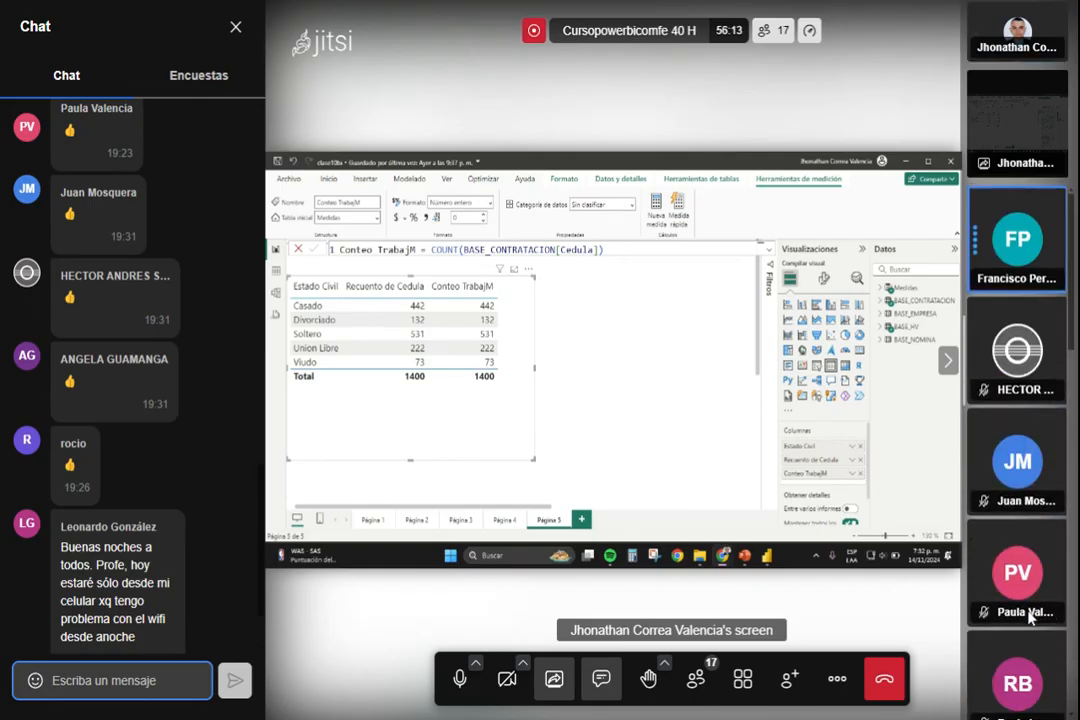
{"action": "mouse_move", "coordinate": [1030, 618]}
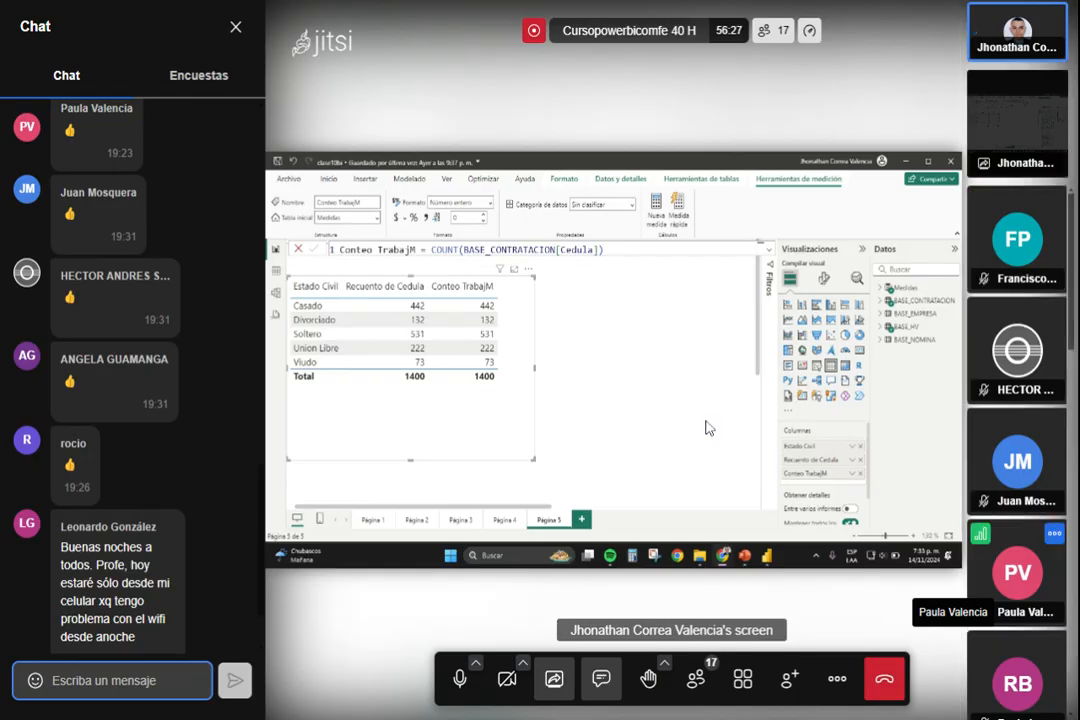
{"action": "left_click", "coordinate": [233, 31]}
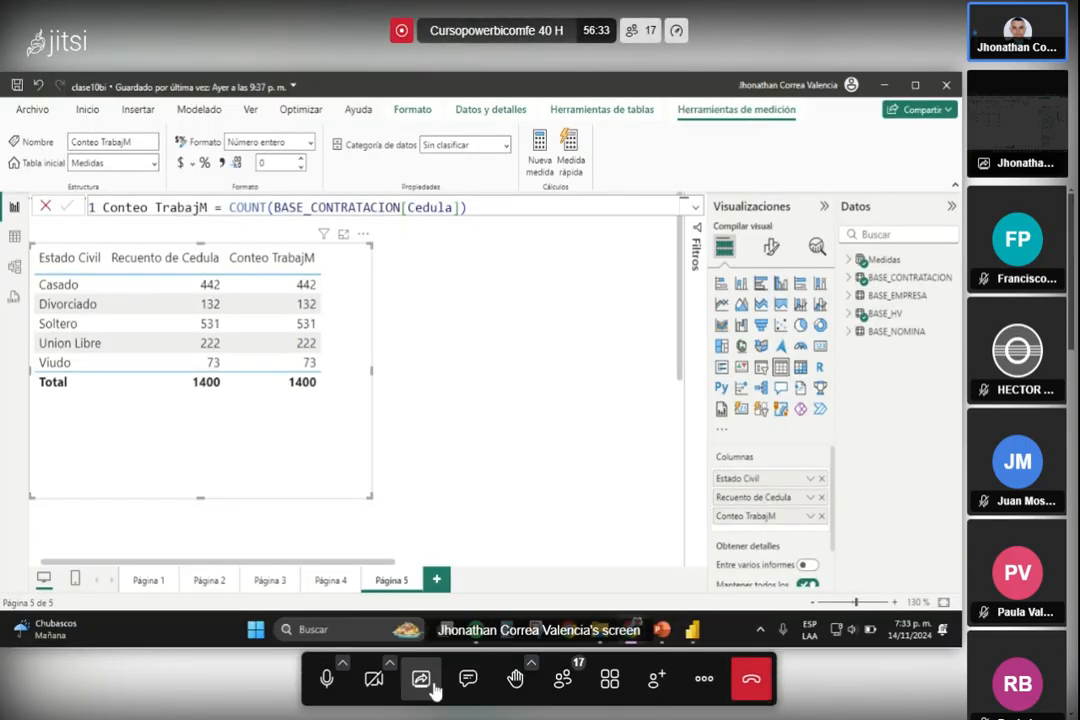
Stop sharing the screen in the Jitsi meeting and open the chat to read the new message
{"action": "left_click", "coordinate": [433, 688]}
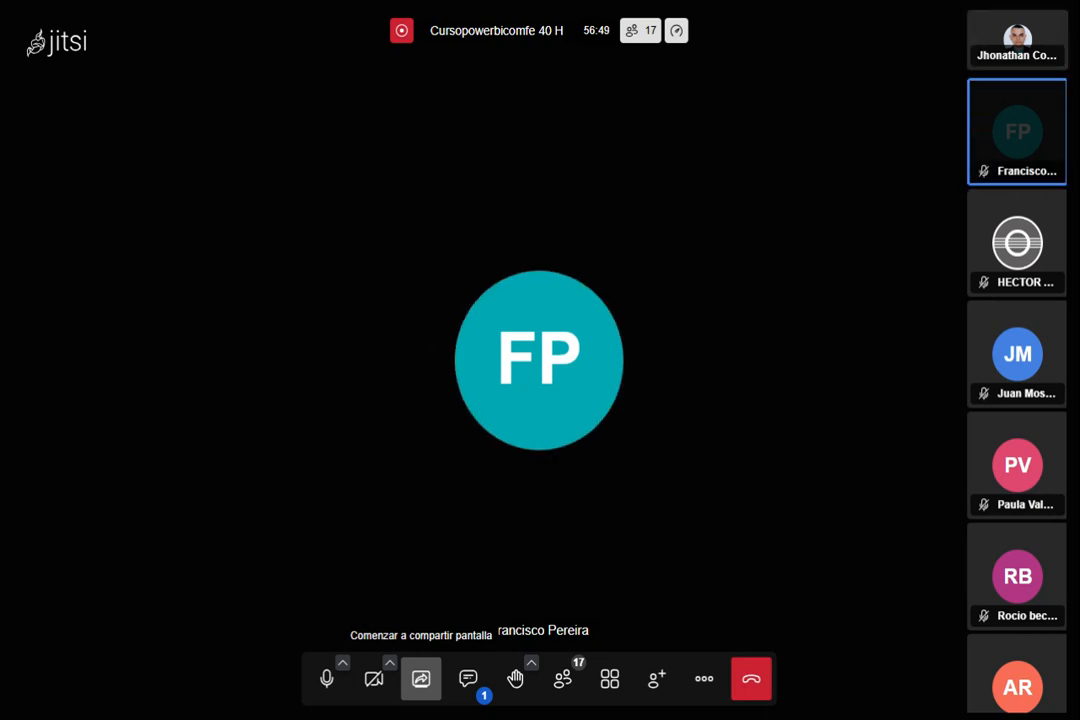
{"action": "left_click", "coordinate": [468, 679]}
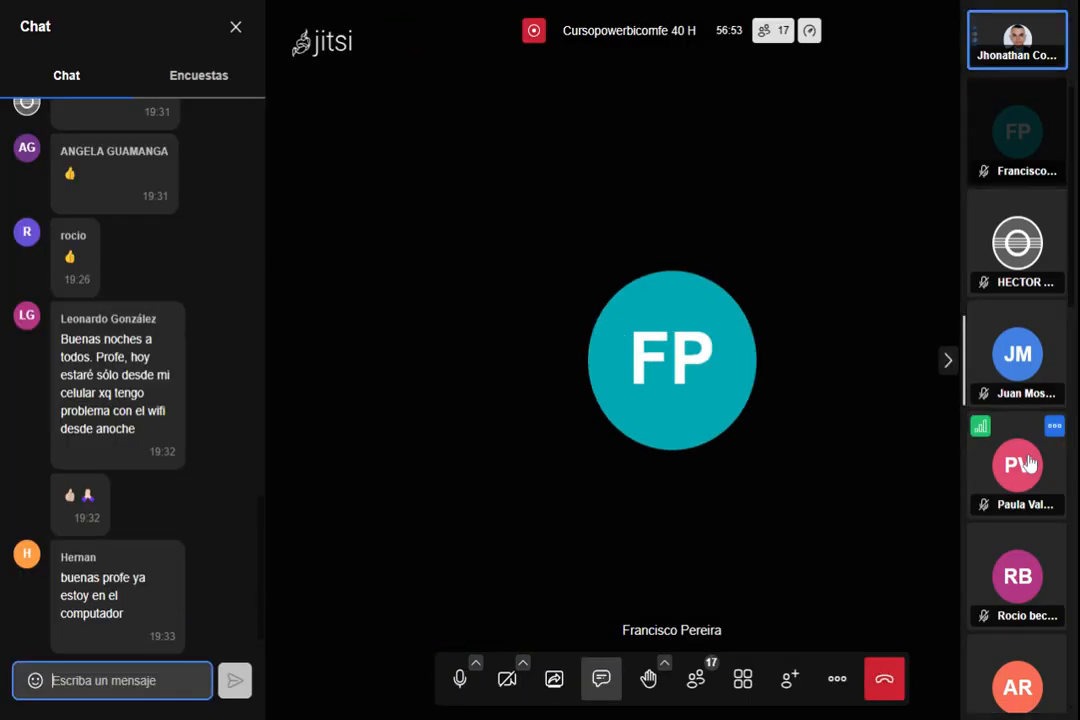
Look through the recent chat messages and the meeting's participant tiles, and close the chat
{"action": "scroll", "coordinate": [1025, 463], "scroll_direction": "down", "scroll_amount": 2}
{"action": "scroll", "coordinate": [154, 374], "scroll_direction": "up", "scroll_amount": 4}
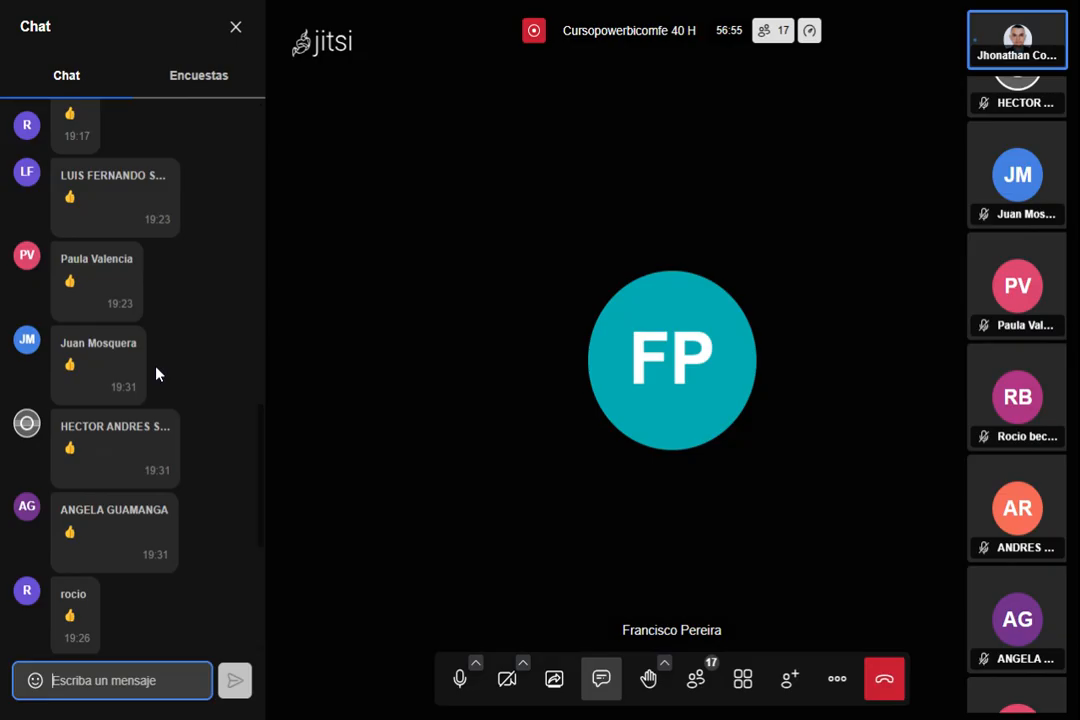
{"action": "scroll", "coordinate": [1020, 612], "scroll_direction": "down", "scroll_amount": 1}
{"action": "scroll", "coordinate": [1015, 598], "scroll_direction": "down", "scroll_amount": 4}
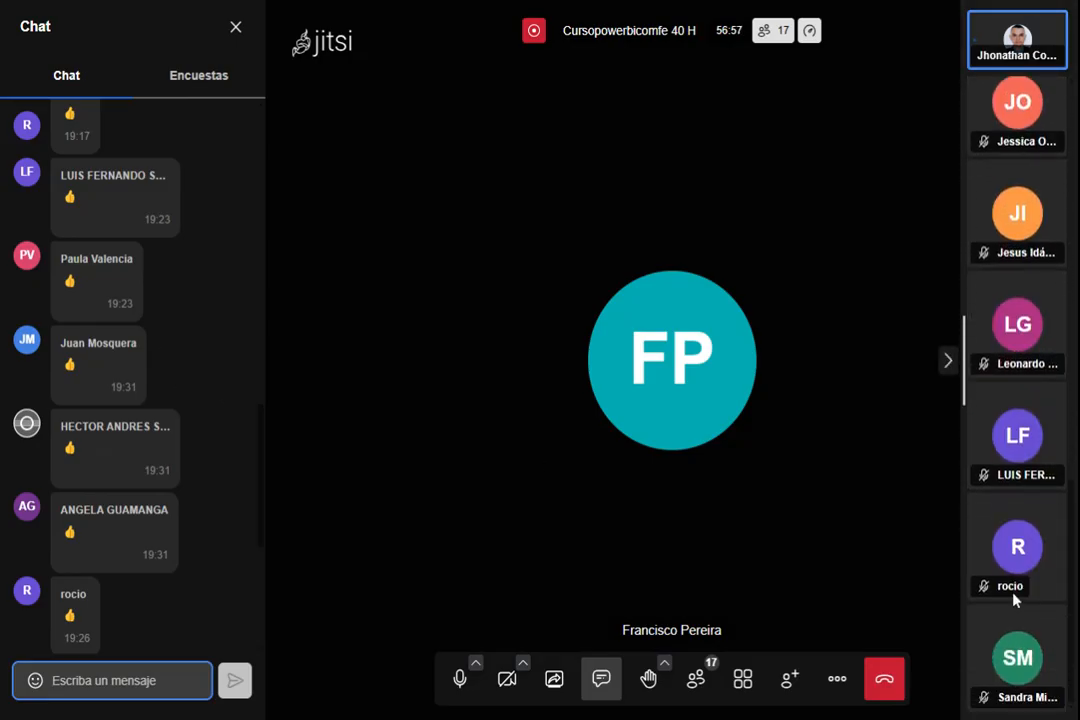
{"action": "scroll", "coordinate": [1015, 598], "scroll_direction": "up", "scroll_amount": 10}
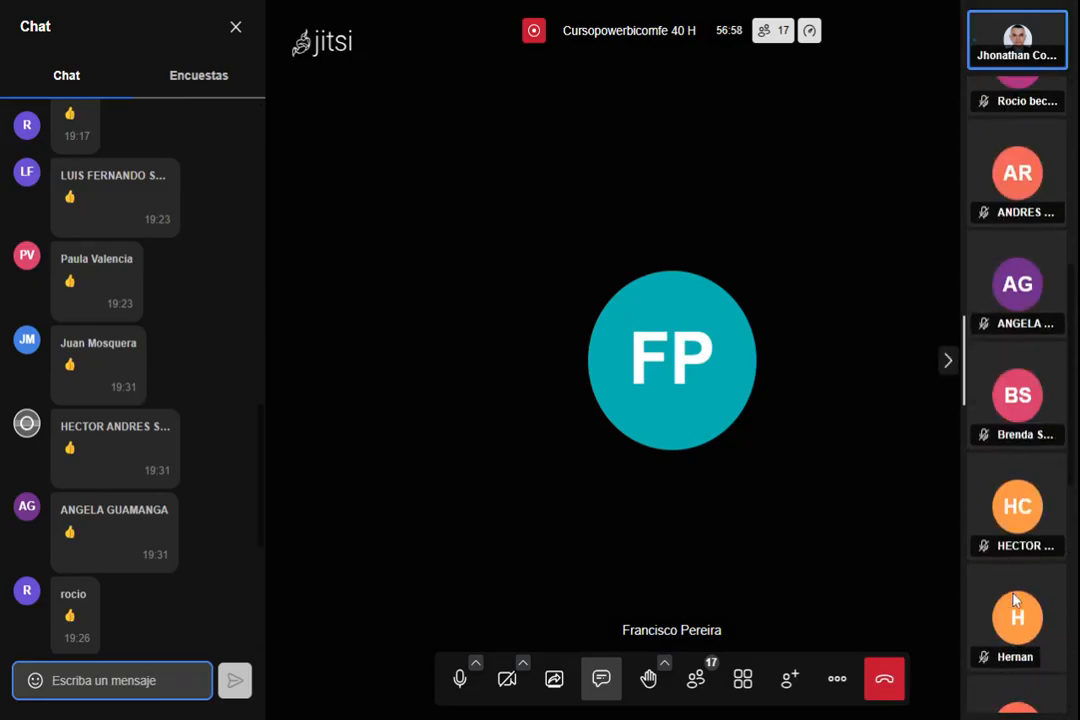
{"action": "left_click", "coordinate": [233, 29]}
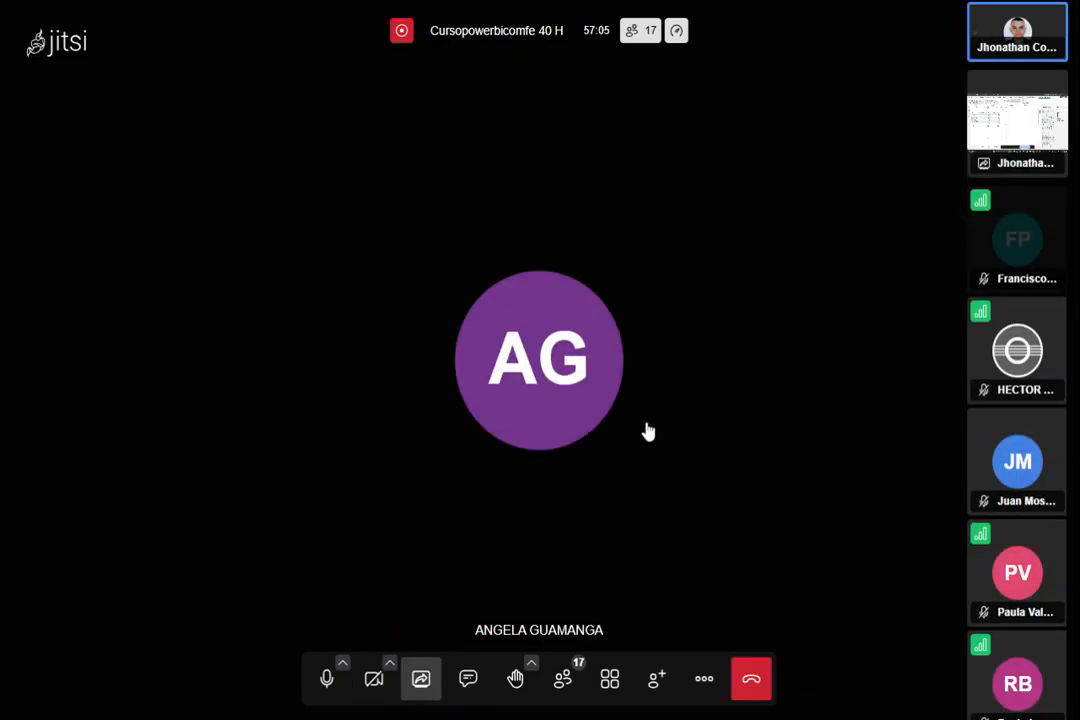
Show the preview of the shared screen in the meeting and stop sharing it
{"action": "left_click", "coordinate": [981, 113]}
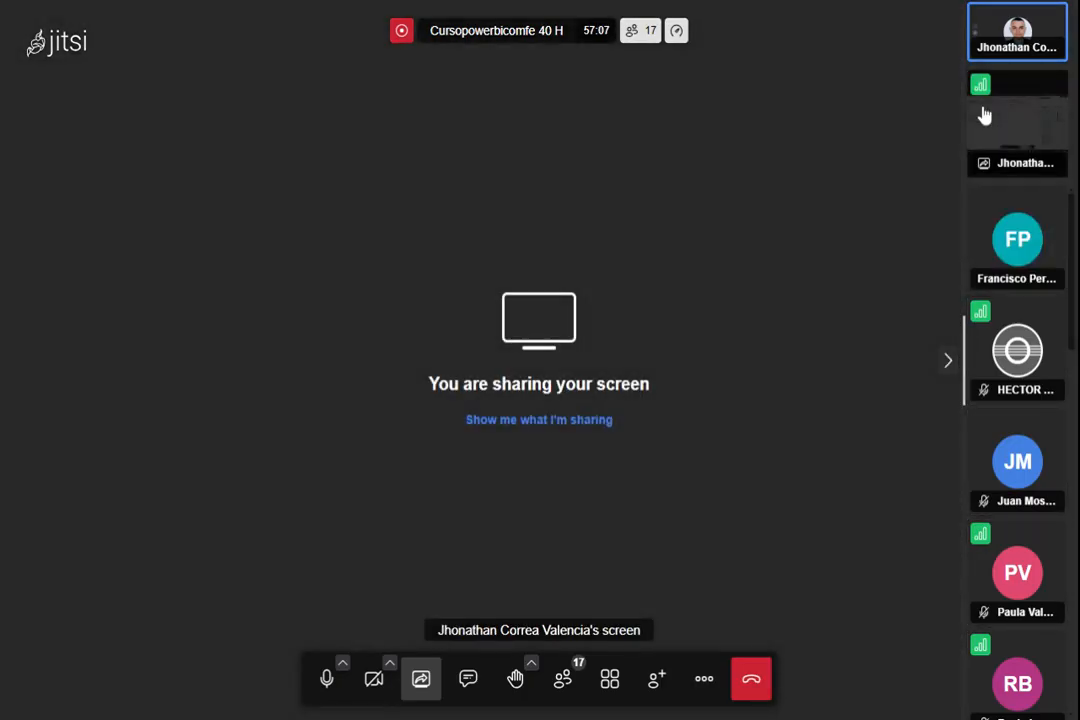
{"action": "left_click", "coordinate": [570, 424]}
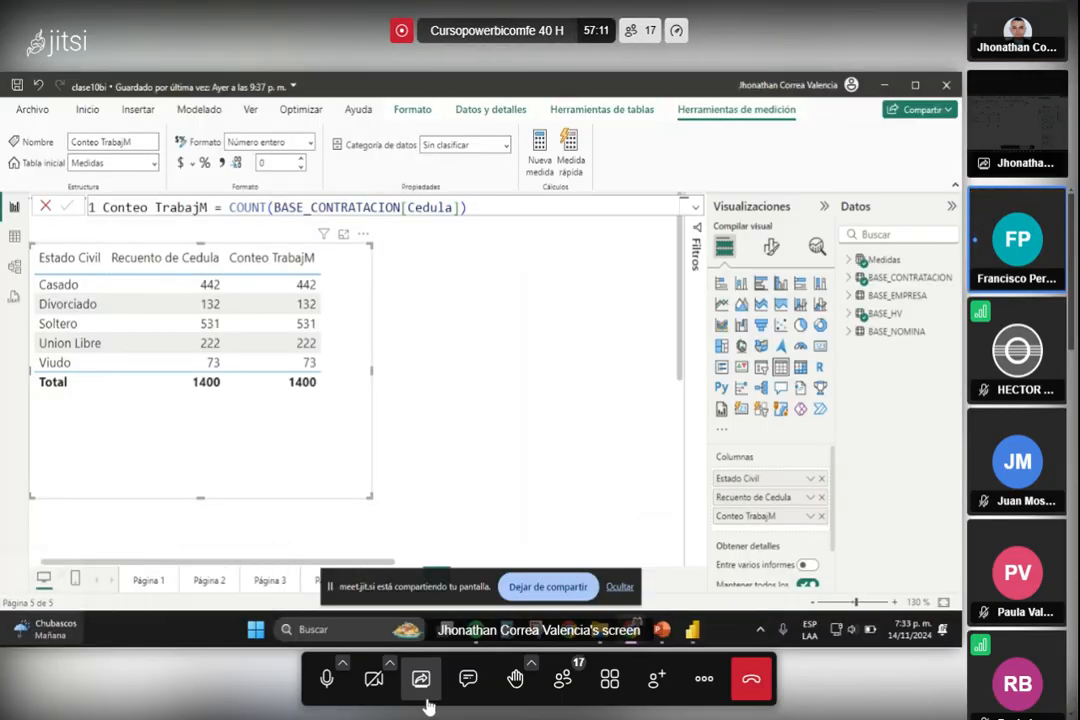
{"action": "left_click", "coordinate": [423, 688]}
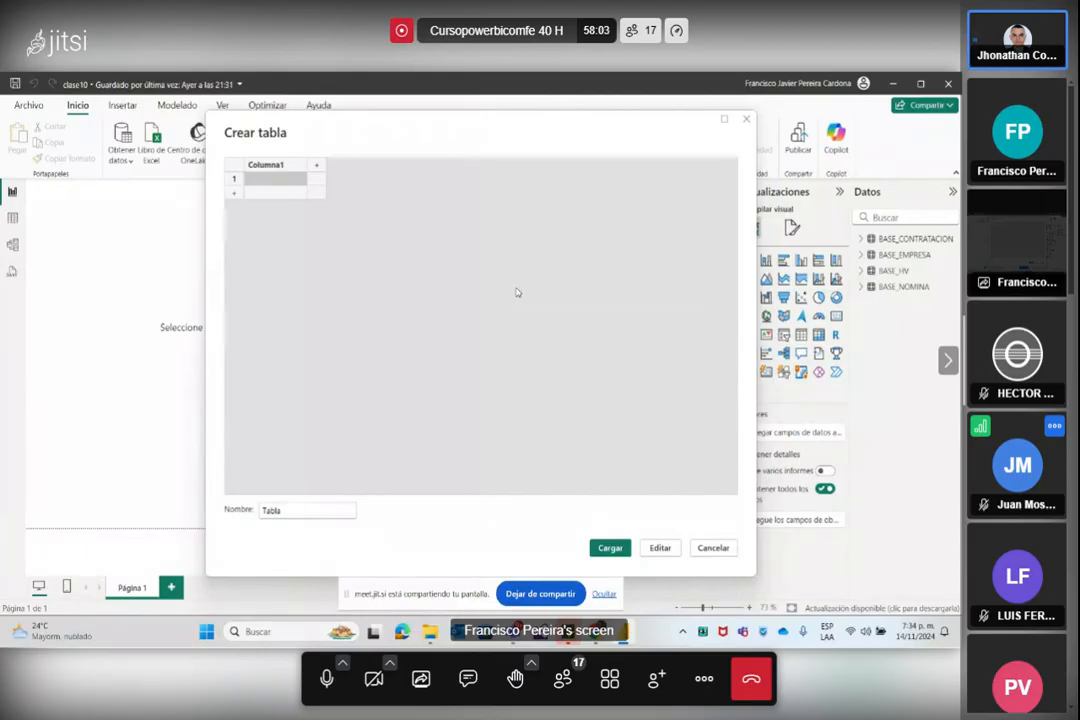
Name the new table Medidas, load it into the model and expand it in the data list
{"action": "left_click_drag", "start_coordinate": [282, 511], "coordinate": [245, 510]}
{"action": "type", "text": "Medidas"}
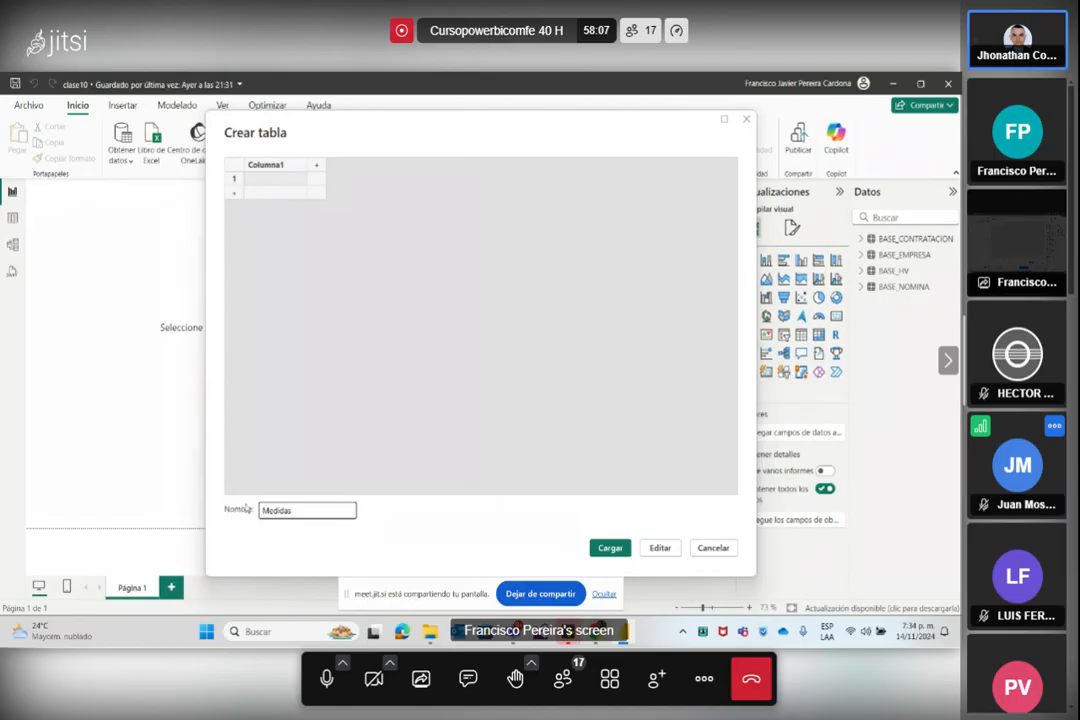
{"action": "key", "text": "Return"}
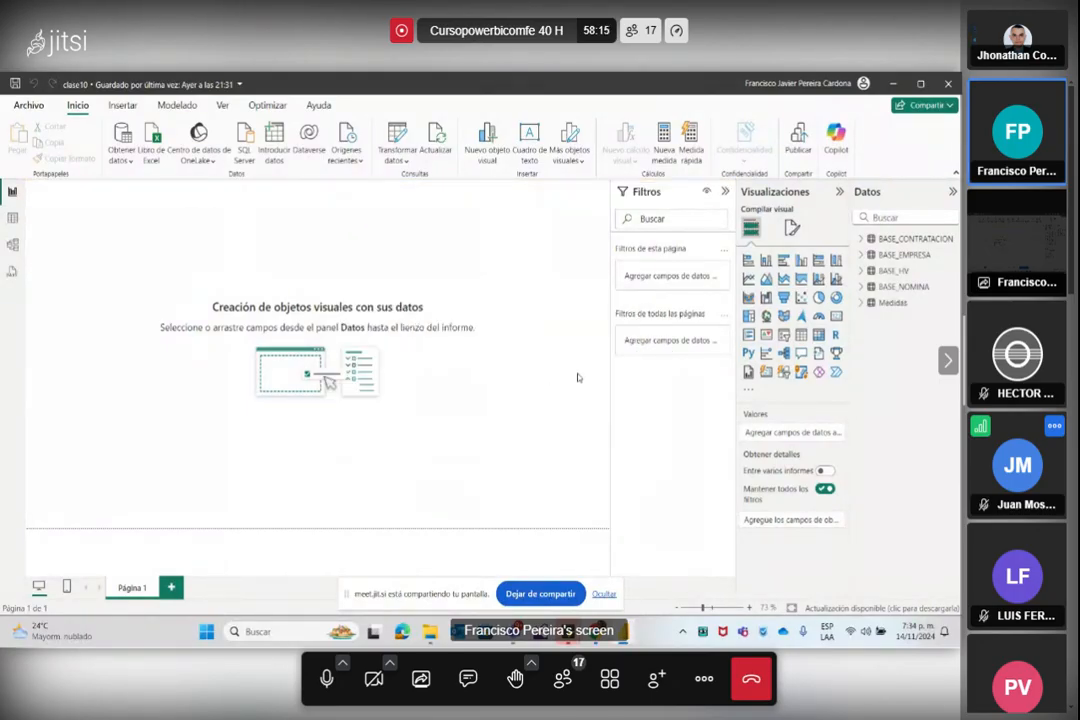
{"action": "left_click", "coordinate": [895, 305]}
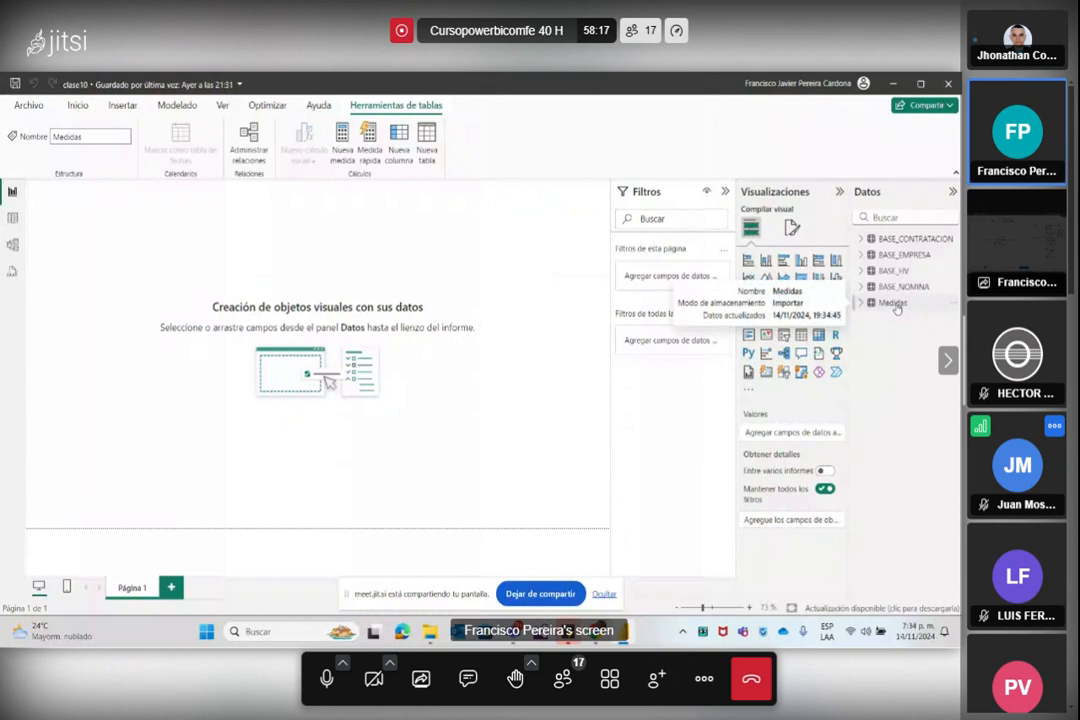
{"action": "left_click", "coordinate": [863, 304]}
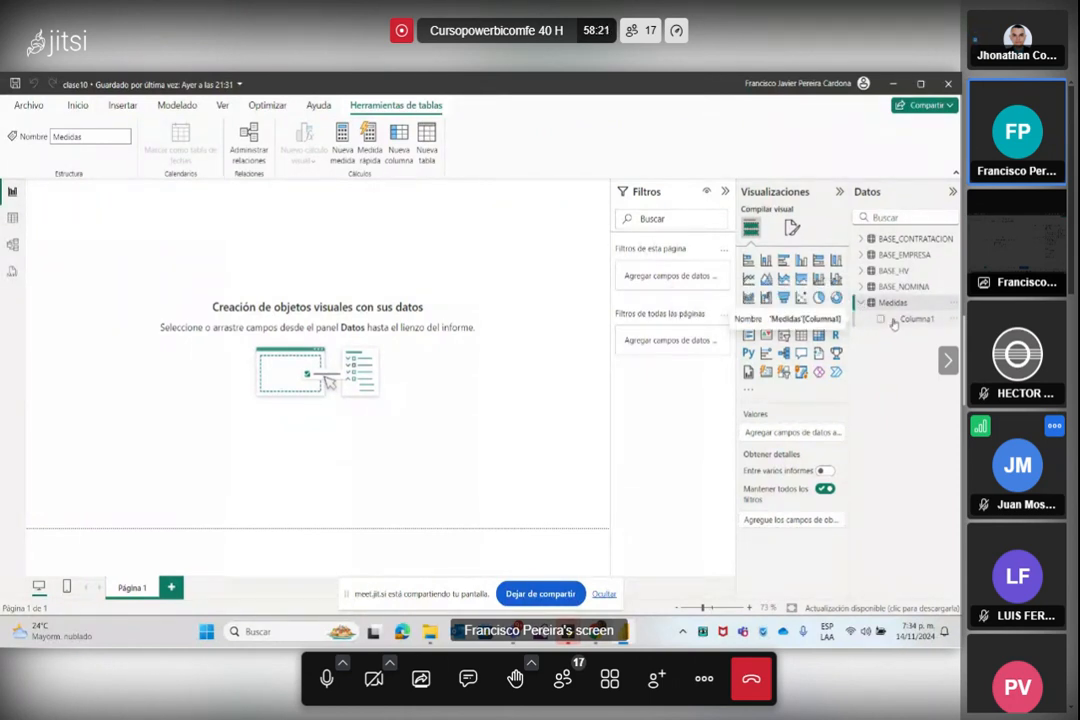
{"action": "right_click", "coordinate": [891, 303]}
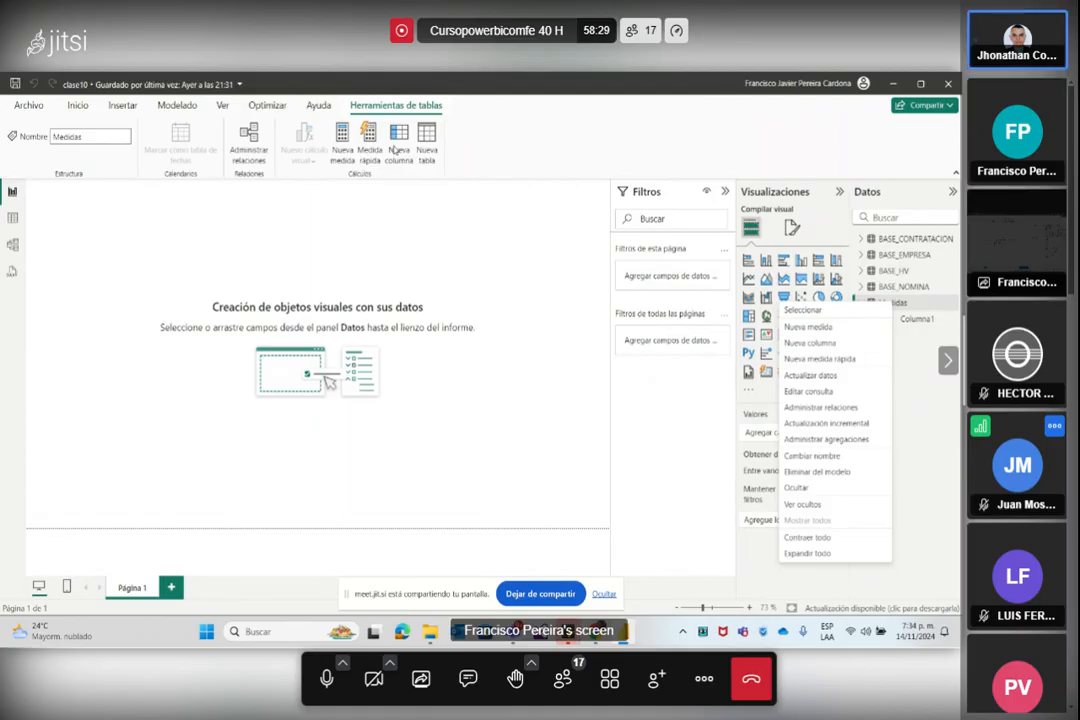
{"action": "left_click", "coordinate": [930, 309]}
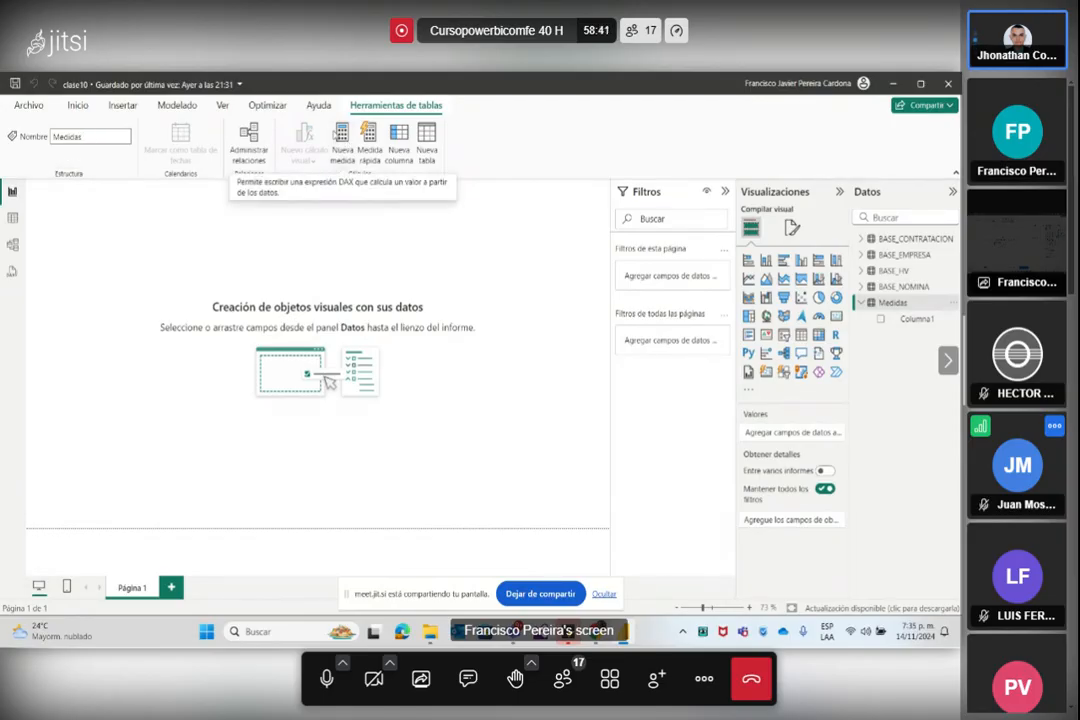
Start a new measure in the Medidas table with the SUM function as its expression
{"action": "left_click", "coordinate": [341, 157]}
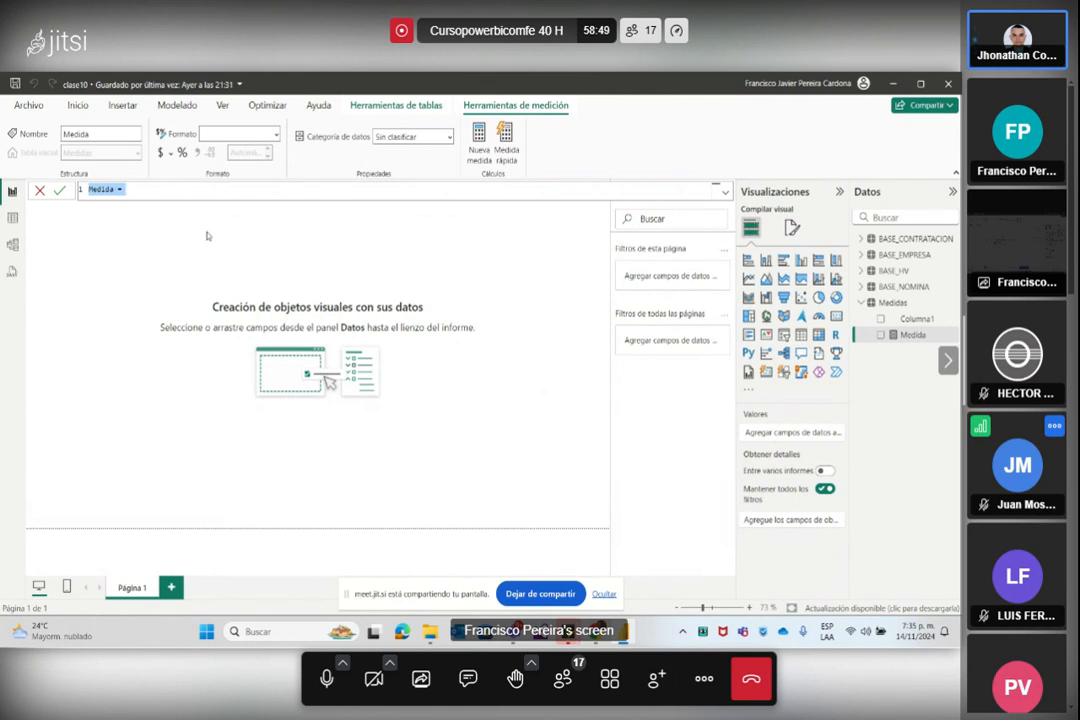
{"action": "left_click", "coordinate": [165, 198]}
{"action": "type", "text": "SUM"}
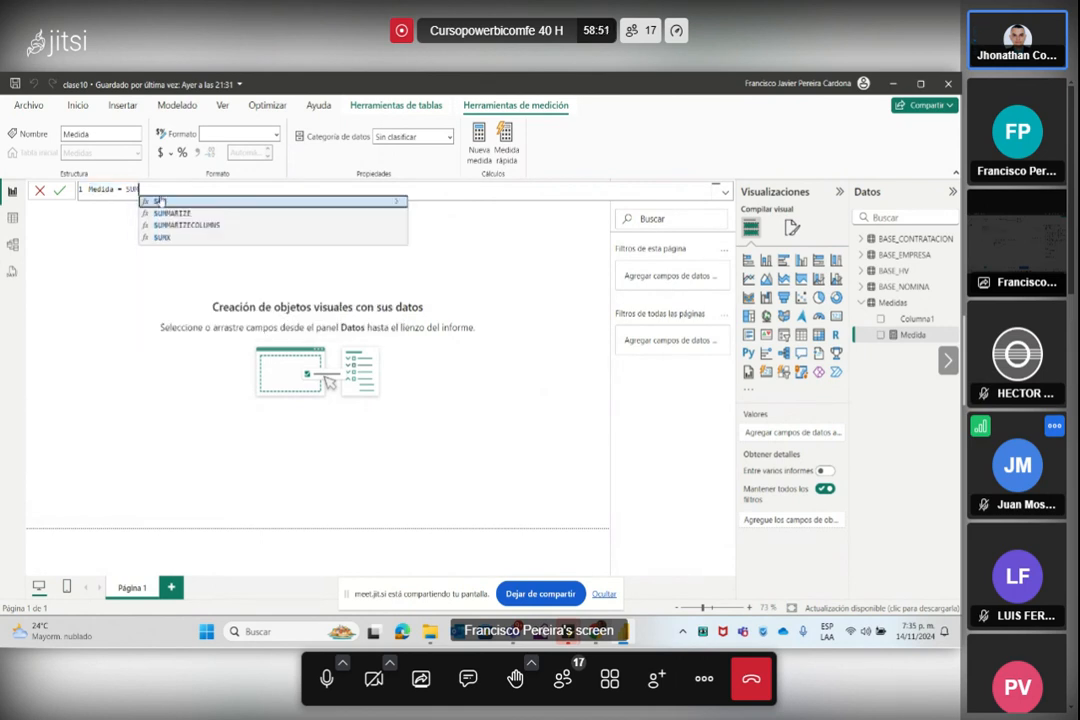
{"action": "type", "text": "("}
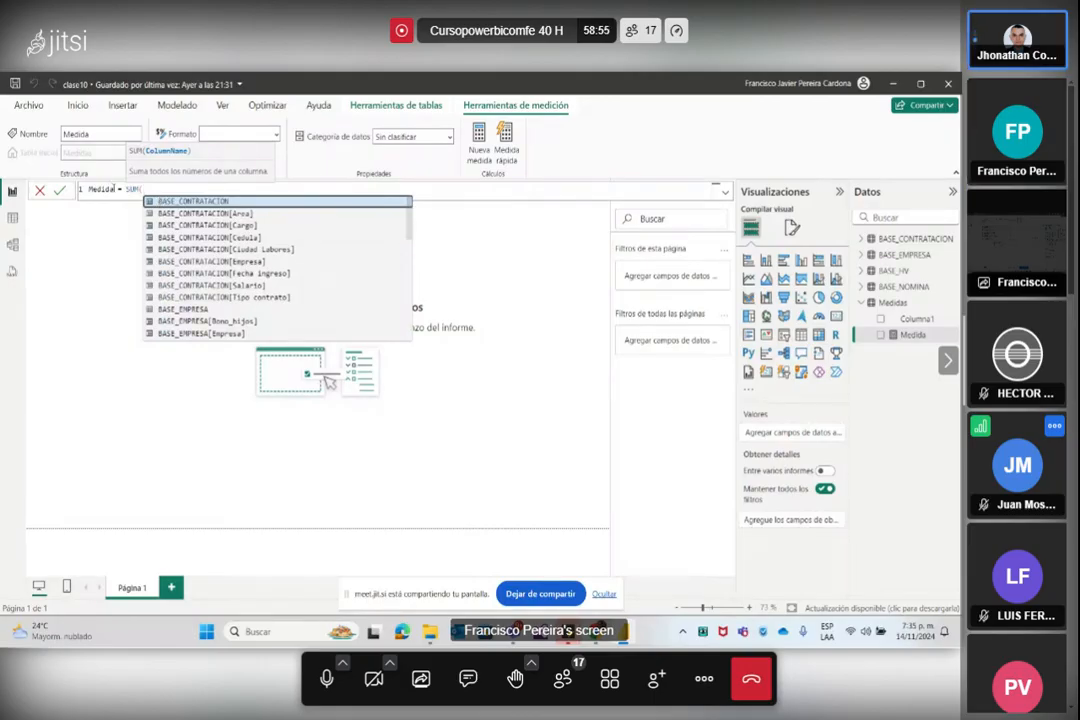
Name the new measure TotalSalarioM in its formula, ahead of the SUM function
{"action": "double_click", "coordinate": [93, 189]}
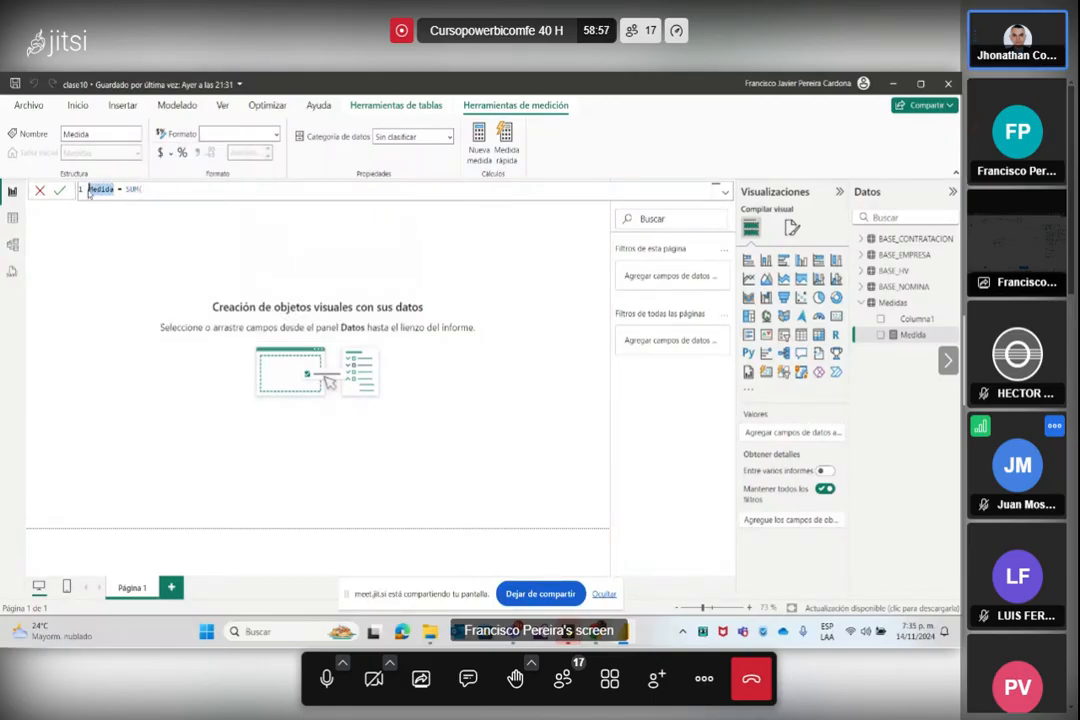
{"action": "type", "text": "total"}
{"action": "key", "text": "BackSpace"}
{"action": "key", "text": "BackSpace"}
{"action": "key", "text": "BackSpace"}
{"action": "key", "text": "BackSpace"}
{"action": "key", "text": "BackSpace"}
{"action": "type", "text": "TotalSalario"}
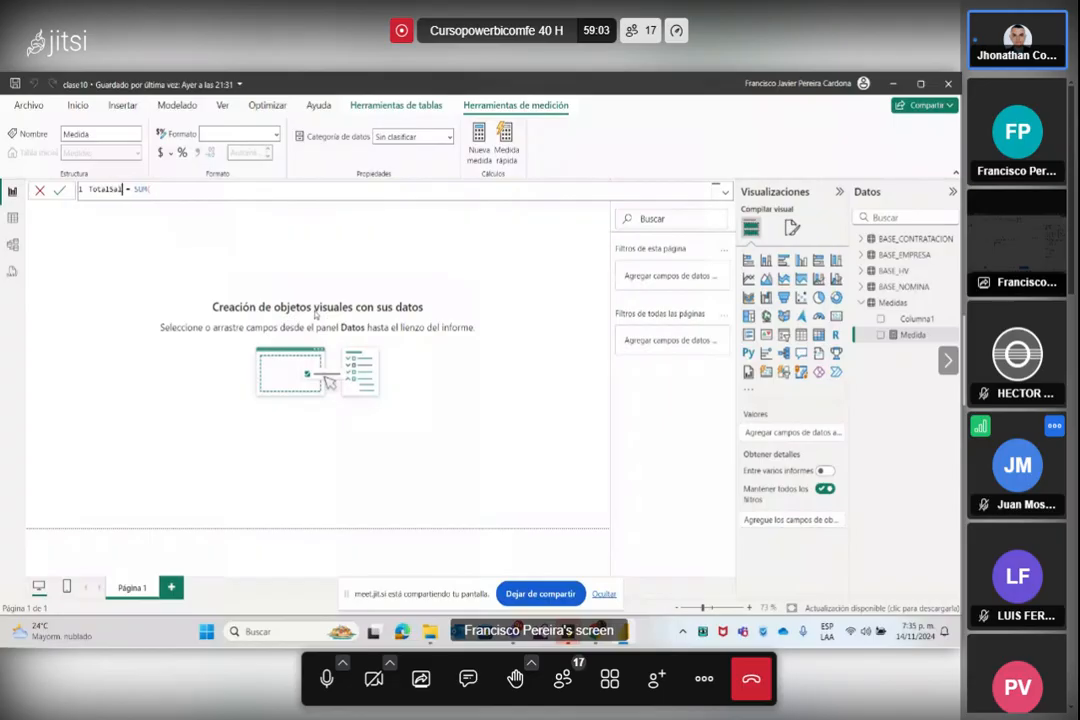
{"action": "type", "text": "M"}
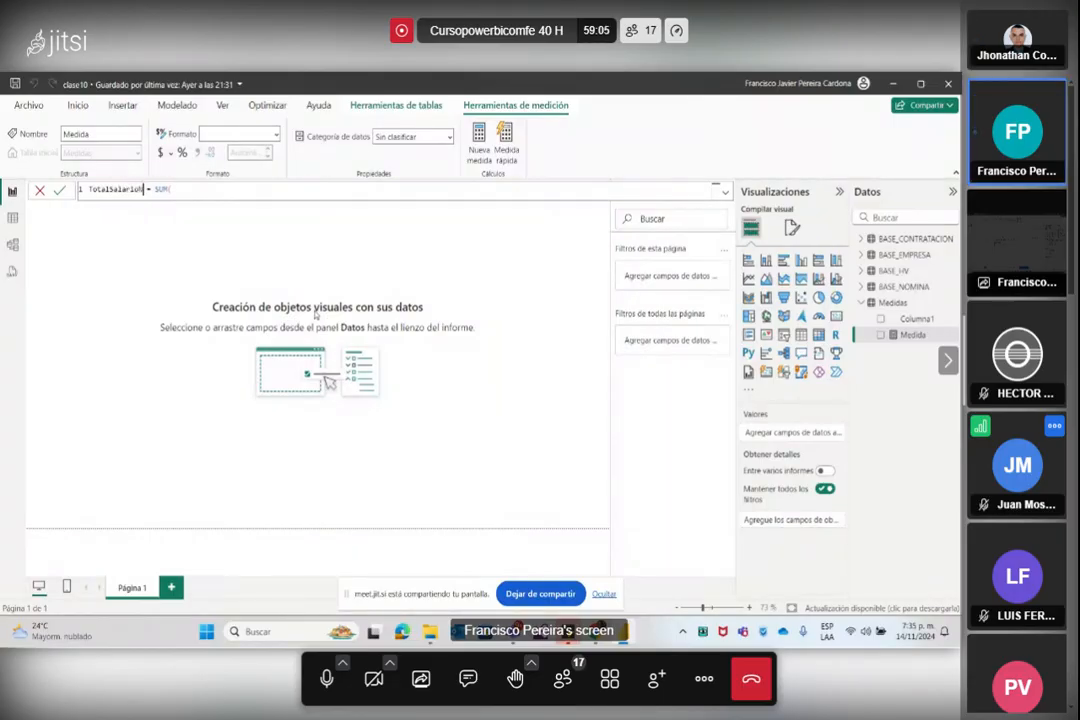
{"action": "key", "text": "Right"}
{"action": "key", "text": "Right"}
{"action": "key", "text": "Right"}
{"action": "key", "text": "Right"}
{"action": "key", "text": "Right"}
{"action": "key", "text": "Right"}
{"action": "key", "text": "Right"}
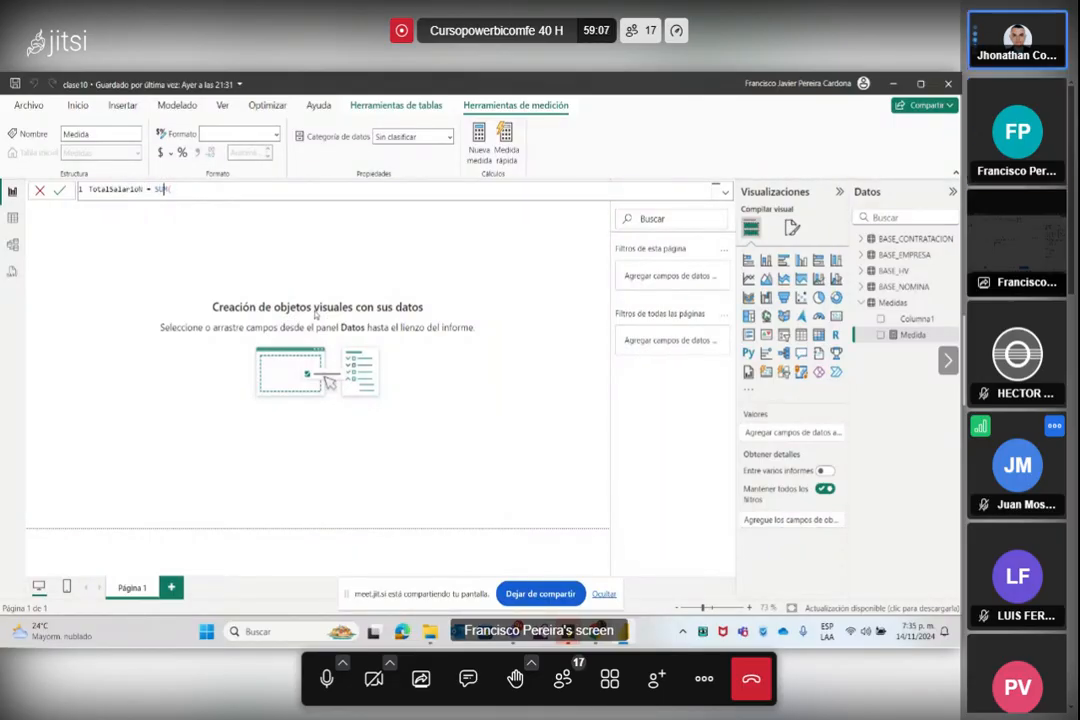
{"action": "key", "text": "Left"}
{"action": "key", "text": "Left"}
{"action": "key", "text": "Left"}
{"action": "key", "text": "Left"}
{"action": "key", "text": "Left"}
{"action": "key", "text": "Left"}
{"action": "key", "text": "Left"}
{"action": "key", "text": "BackSpace"}
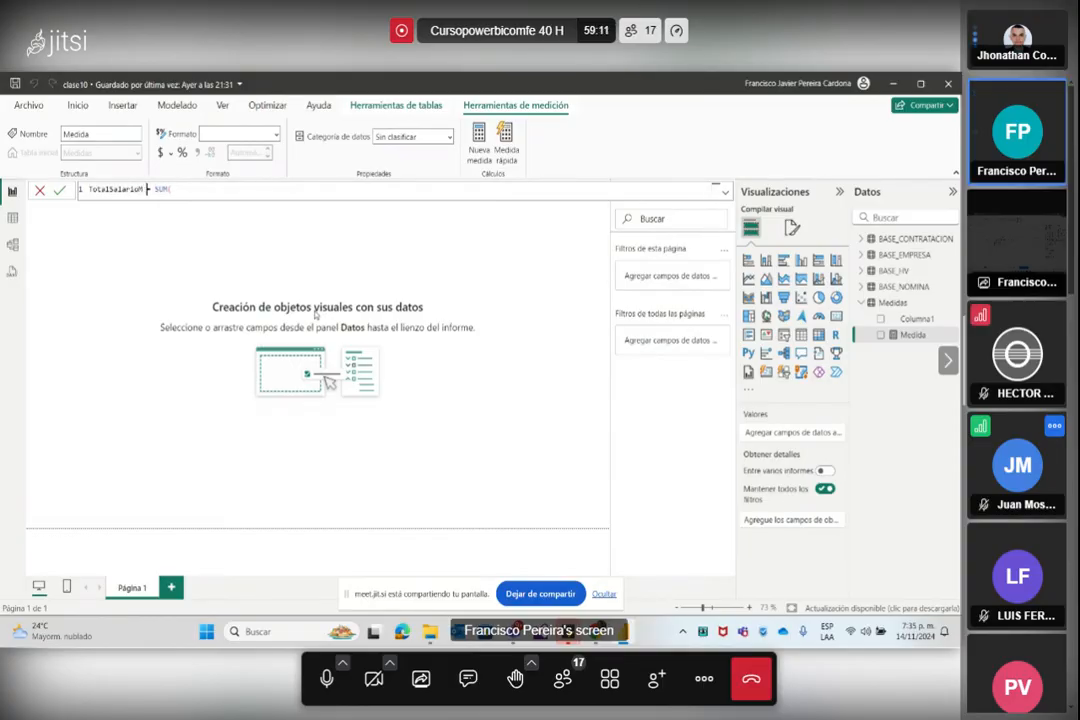
{"action": "type", "text": "M("}
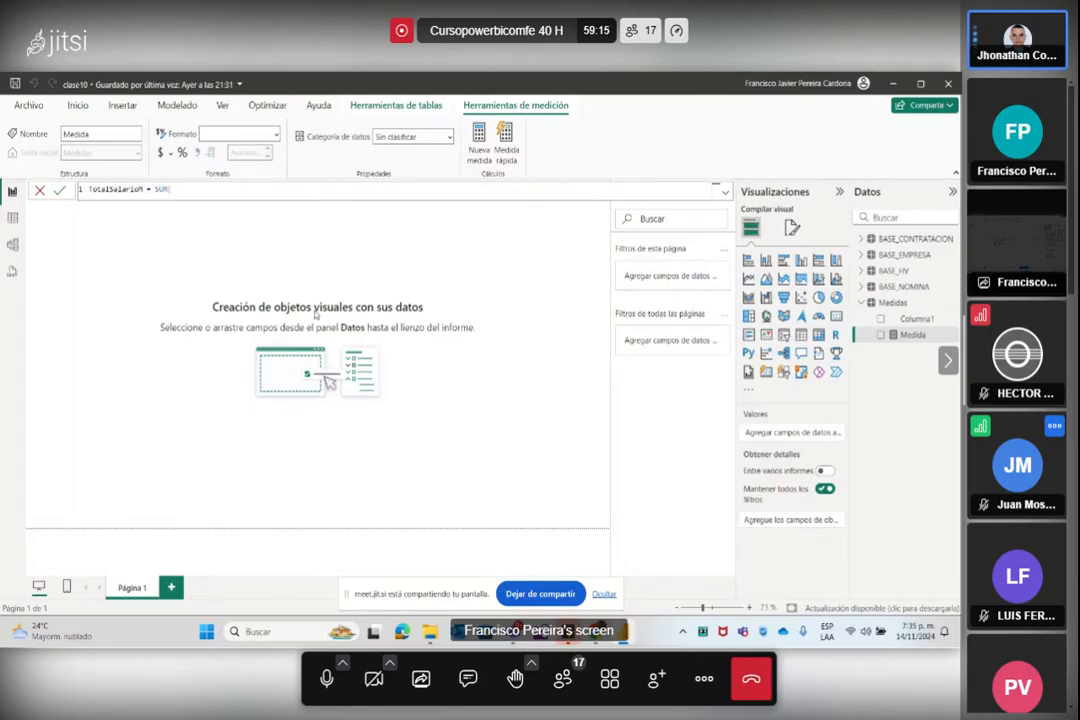
Complete the TotalSalarioM formula as SUM(BASE_CONTRATACION[Salario]) and commit it
{"action": "type", "text": "base"}
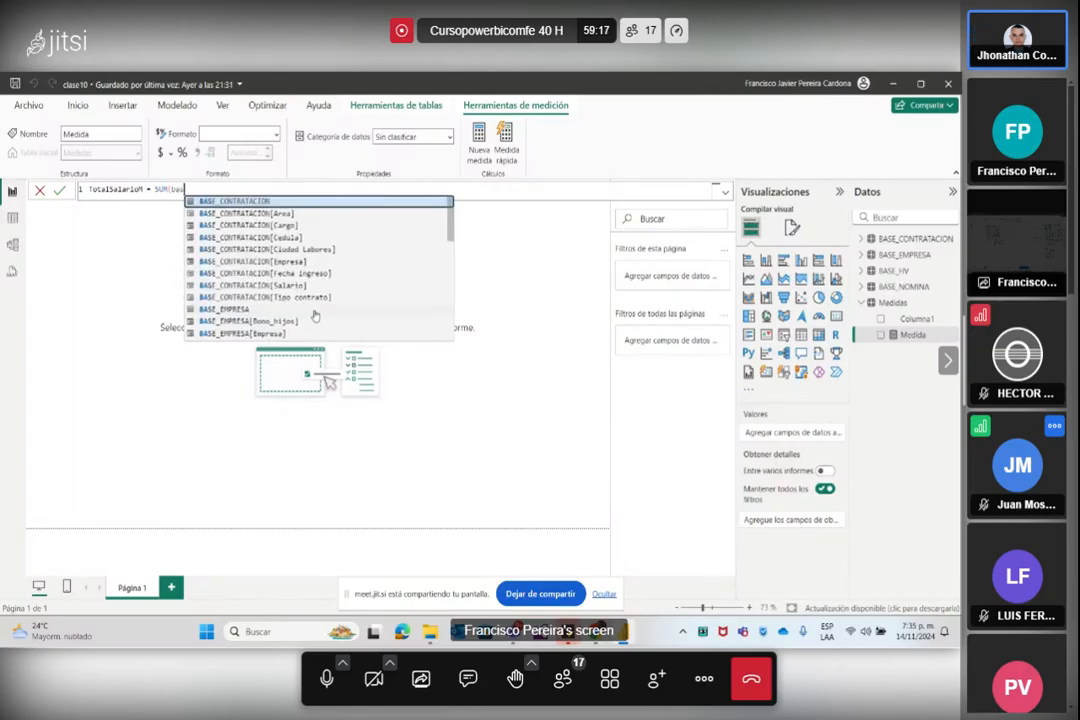
{"action": "key", "text": "Down"}
{"action": "key", "text": "Down"}
{"action": "key", "text": "Down"}
{"action": "key", "text": "Down"}
{"action": "key", "text": "Down"}
{"action": "key", "text": "Down"}
{"action": "key", "text": "Down"}
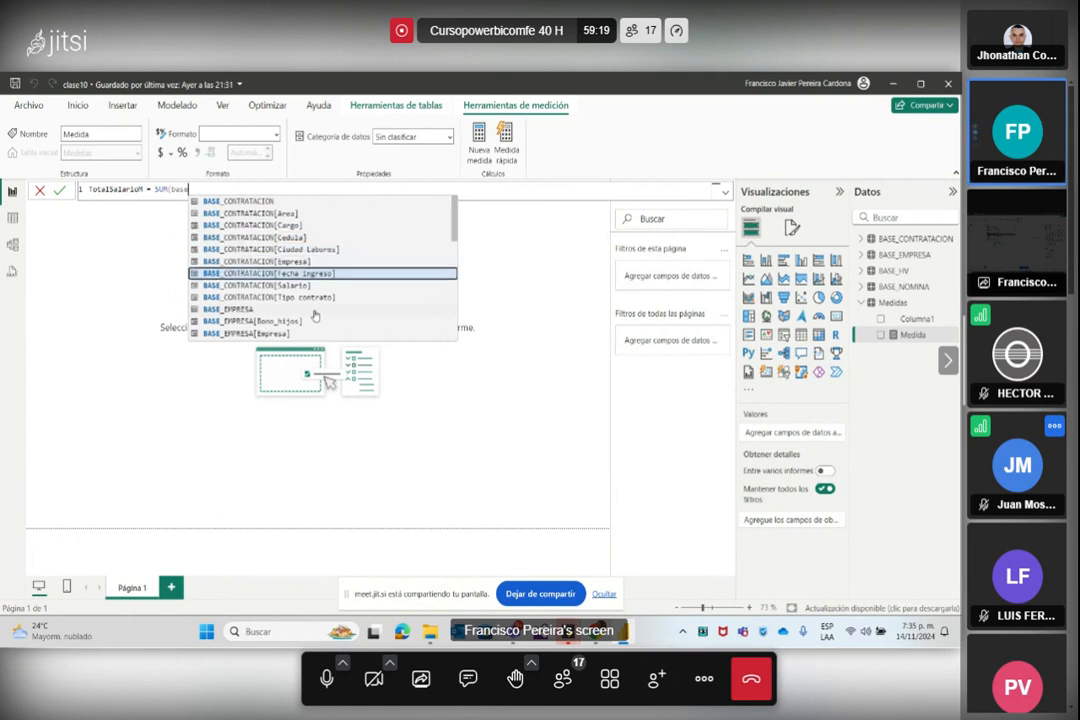
{"action": "key", "text": "Tab"}
{"action": "type", "text": ")"}
{"action": "key", "text": "Return"}
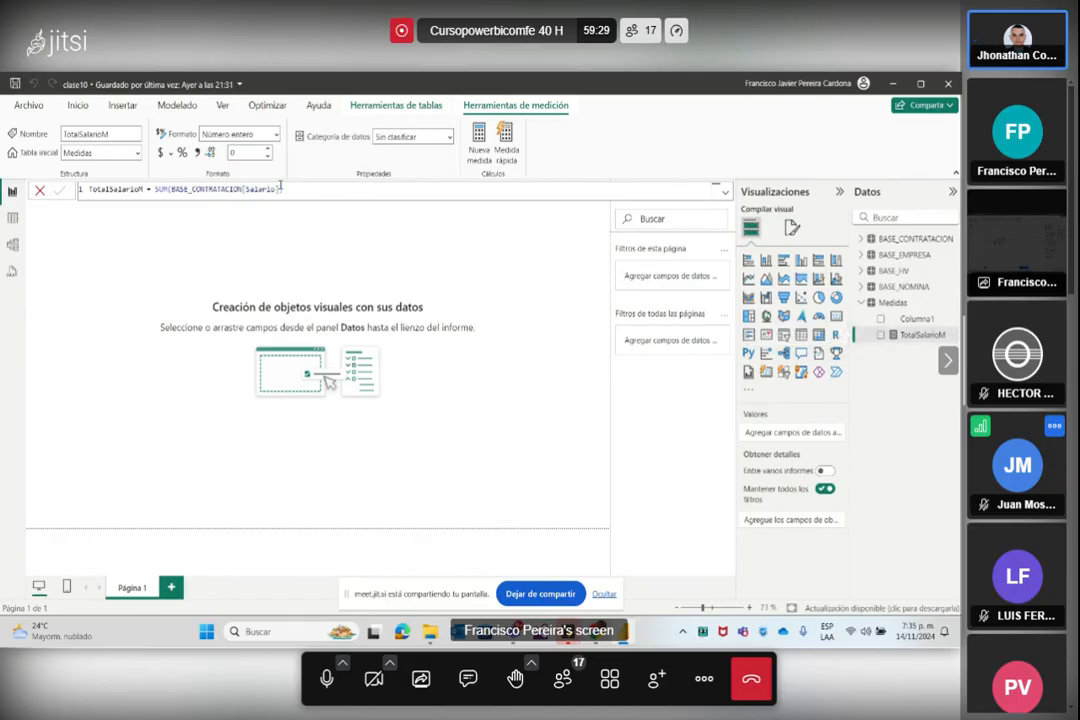
Add another new measure named PromedioSalariosM to the Medidas table
{"action": "left_click", "coordinate": [891, 303]}
{"action": "left_click", "coordinate": [343, 140]}
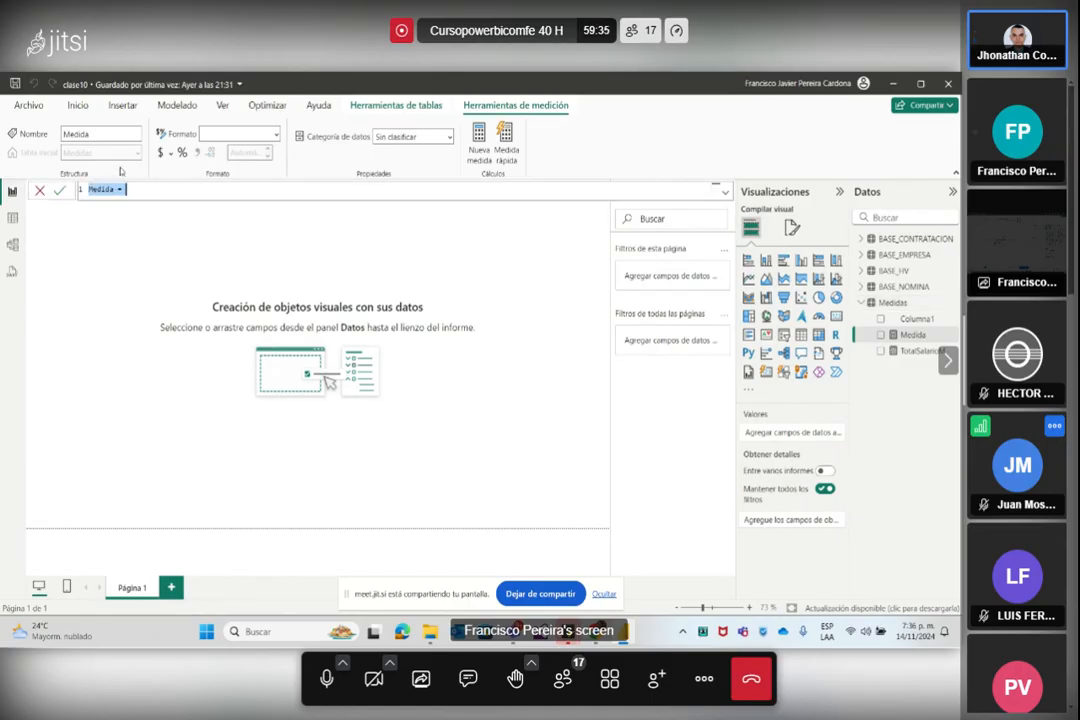
{"action": "type", "text": "Fri"}
{"action": "type", "text": "medioS"}
{"action": "type", "text": "alariosM"}
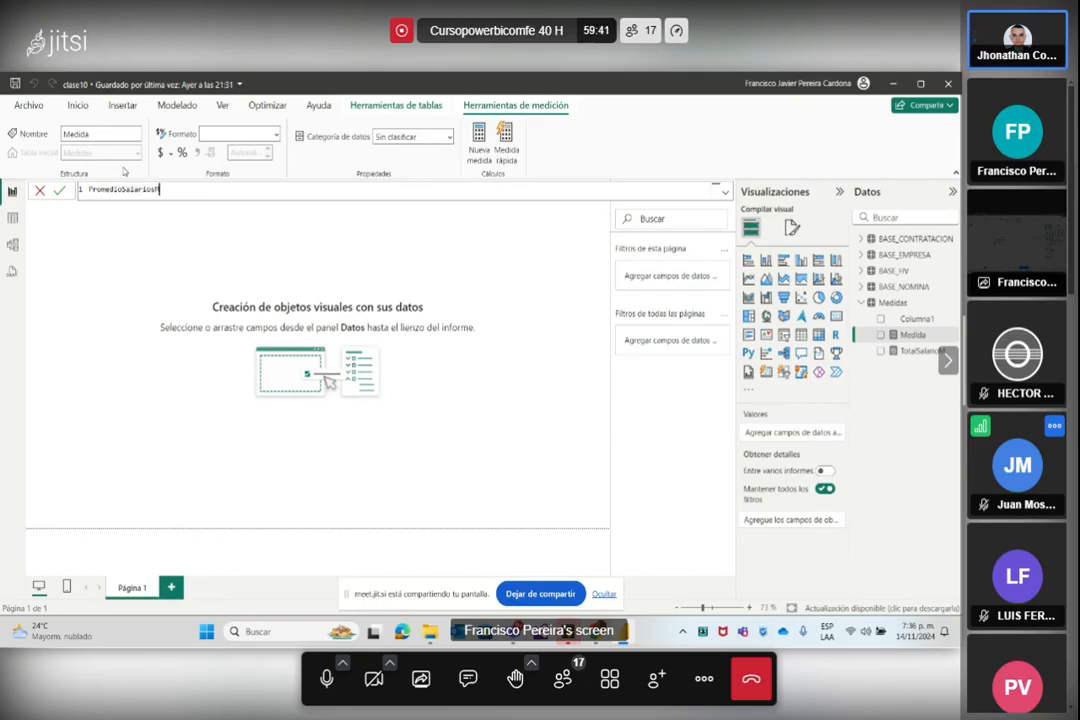
{"action": "type", "text": " = "}
Define PromedioSalariosM as AVERAGE(BASE_CONTRATACION[Salario]) and commit the formula
{"action": "type", "text": "pro"}
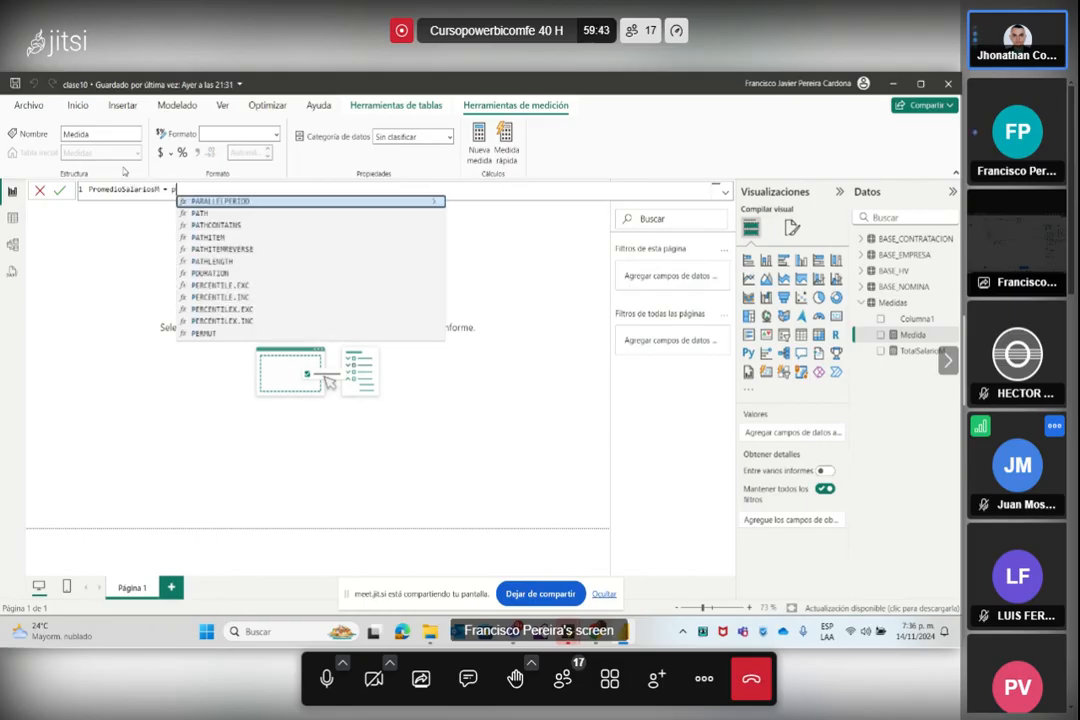
{"action": "key", "text": "BackSpace"}
{"action": "key", "text": "BackSpace"}
{"action": "key", "text": "BackSpace"}
{"action": "type", "text": "a"}
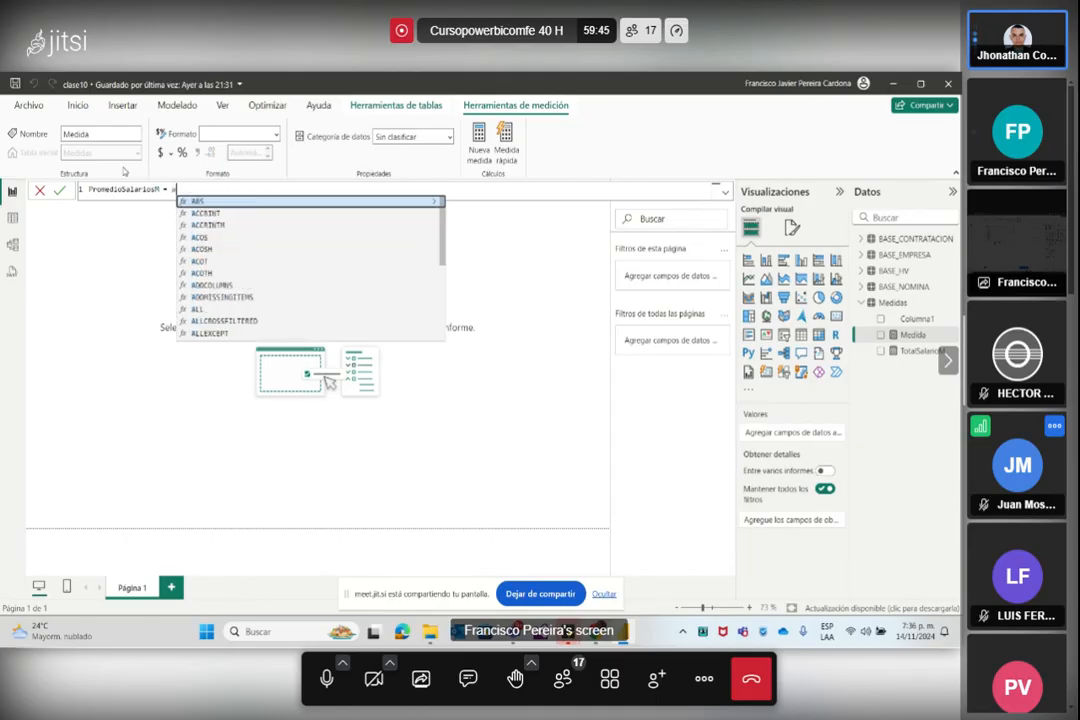
{"action": "type", "text": "ve"}
{"action": "key", "text": "Tab"}
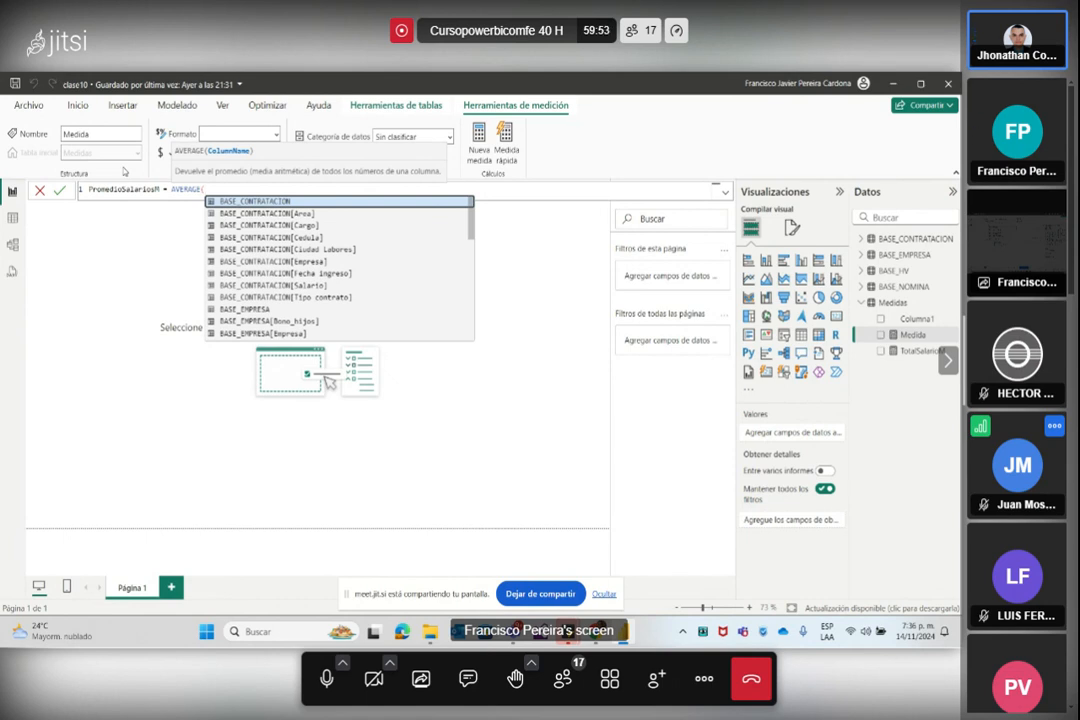
{"action": "key", "text": "Down"}
{"action": "key", "text": "Down"}
{"action": "key", "text": "Down"}
{"action": "key", "text": "Down"}
{"action": "key", "text": "Down"}
{"action": "key", "text": "Down"}
{"action": "key", "text": "Down"}
{"action": "key", "text": "Tab"}
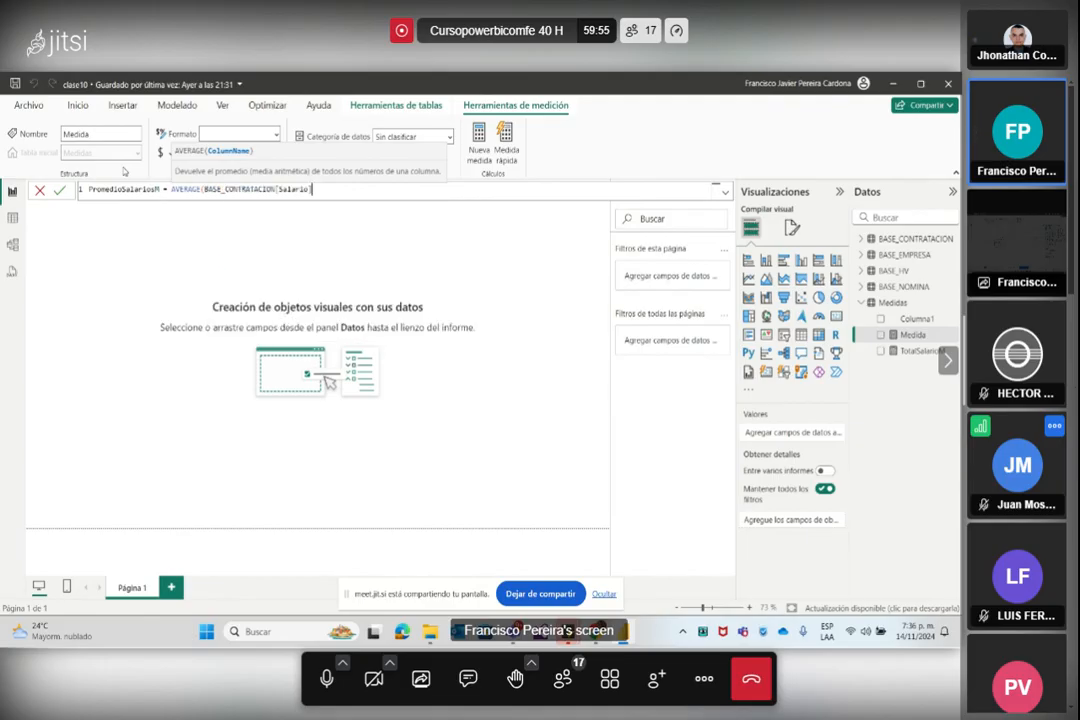
{"action": "type", "text": ")"}
{"action": "key", "text": "Return"}
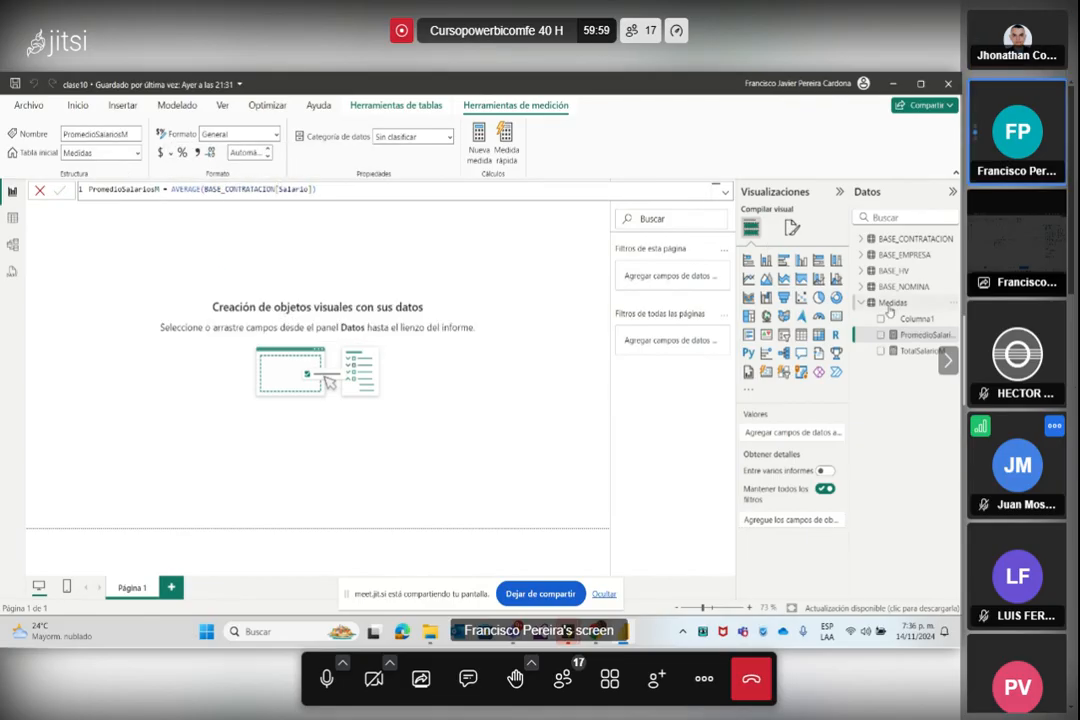
Add a new measure named ContTrabajadoresM to the Medidas table and start its formula with the COUNT function
{"action": "left_click", "coordinate": [565, 235]}
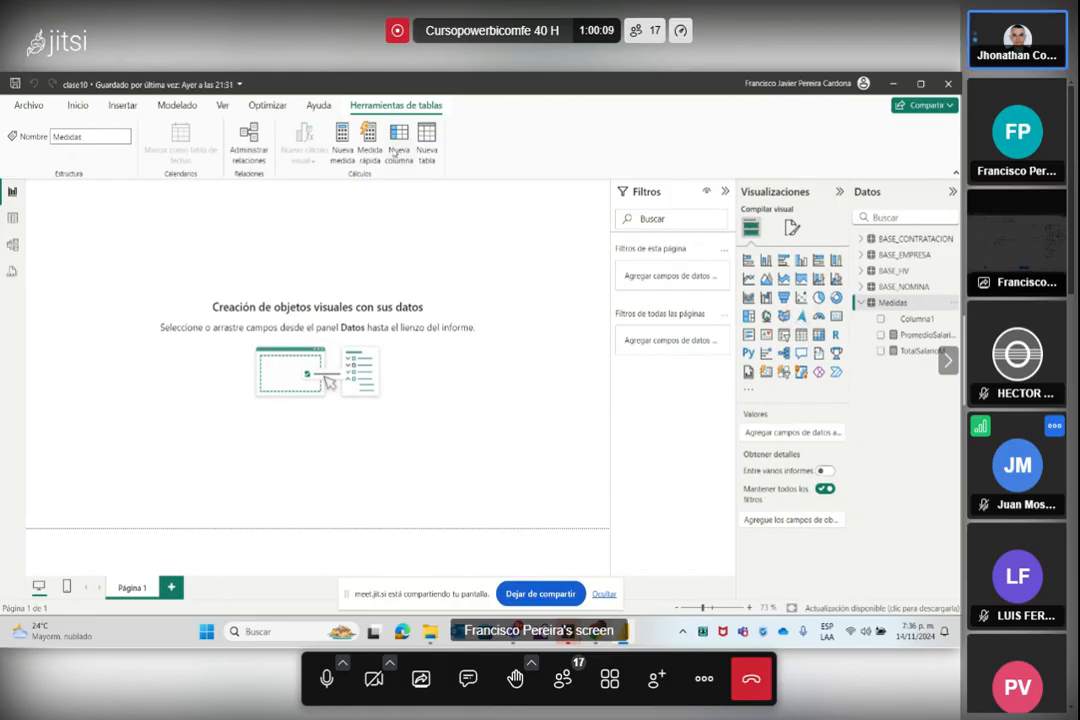
{"action": "left_click", "coordinate": [341, 146]}
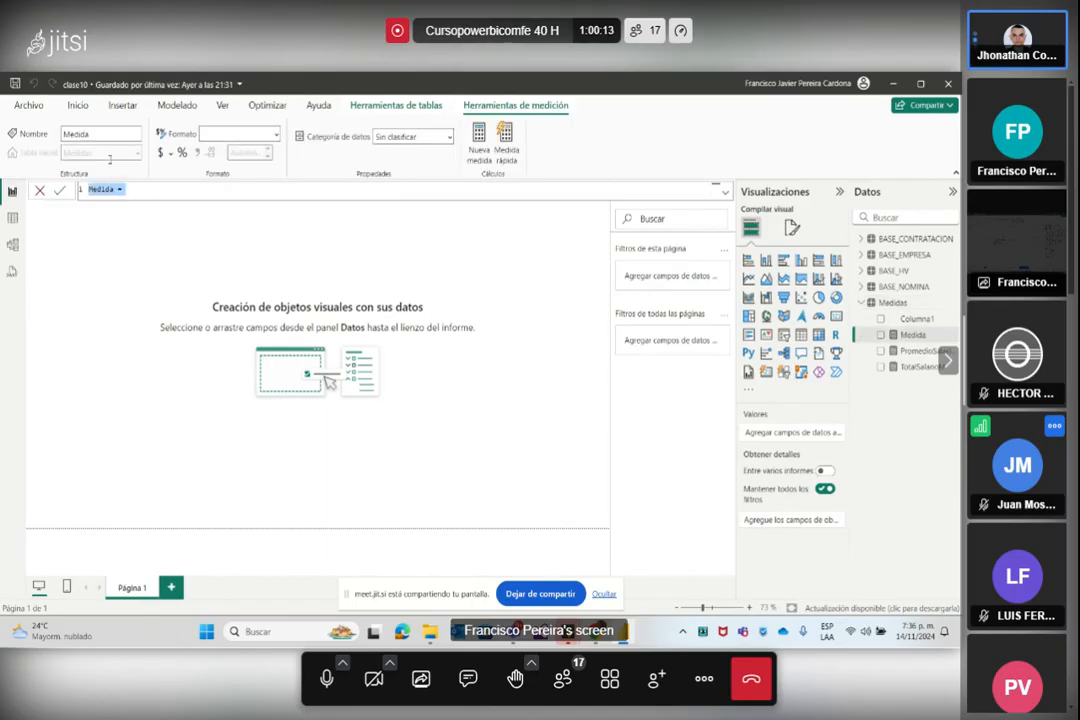
{"action": "type", "text": "Cont"}
{"action": "type", "text": "bajadore"}
{"action": "type", "text": "s ="}
{"action": "type", "text": " = COUNT("}
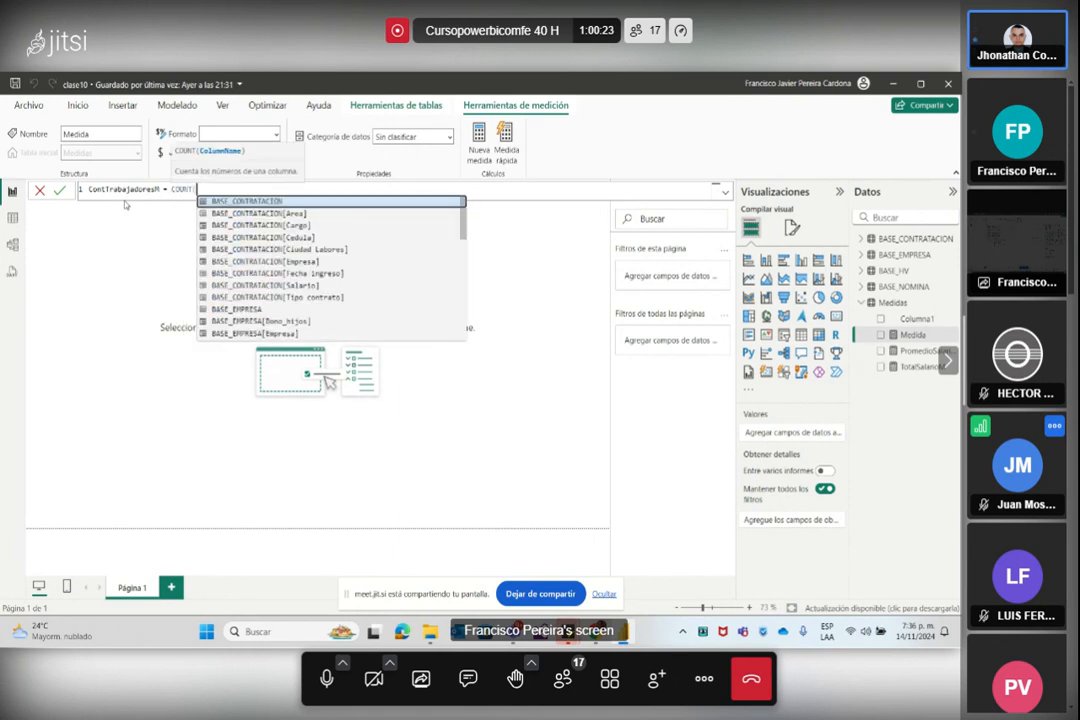
Complete the ContTrabajadoresM formula as COUNT(BASE_CONTRATACION[Cedula]) and commit it
{"action": "key", "text": "Down"}
{"action": "key", "text": "Down"}
{"action": "key", "text": "Down"}
{"action": "key", "text": "Down"}
{"action": "key", "text": "Down"}
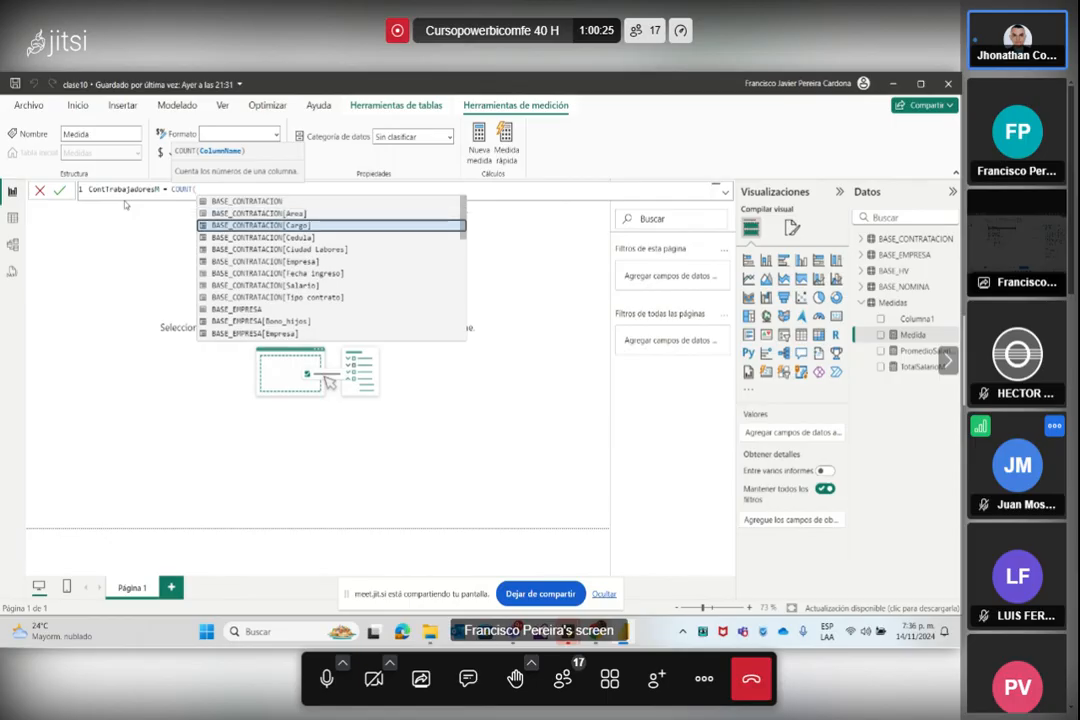
{"action": "key", "text": "Up"}
{"action": "key", "text": "Up"}
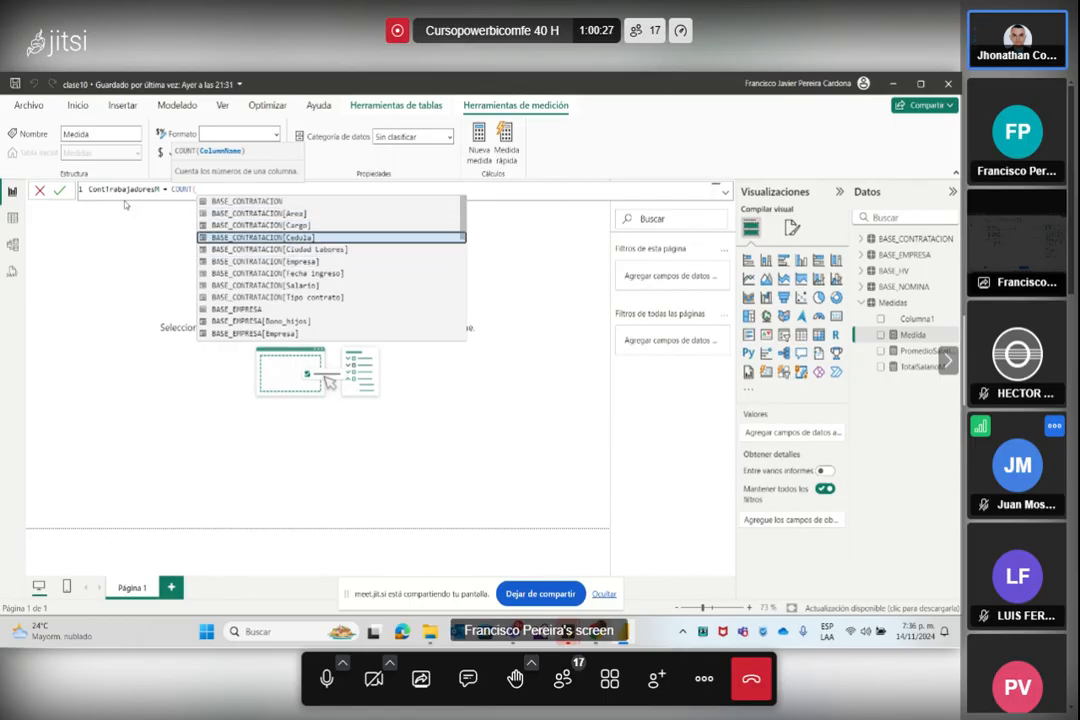
{"action": "key", "text": "Tab"}
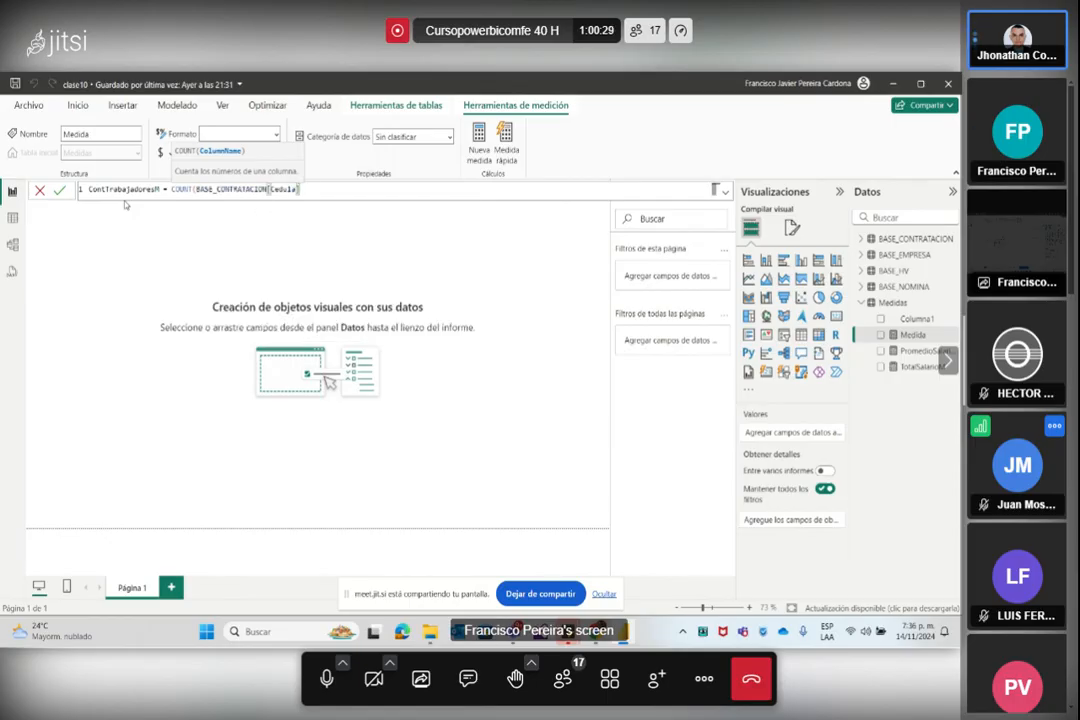
{"action": "type", "text": ")"}
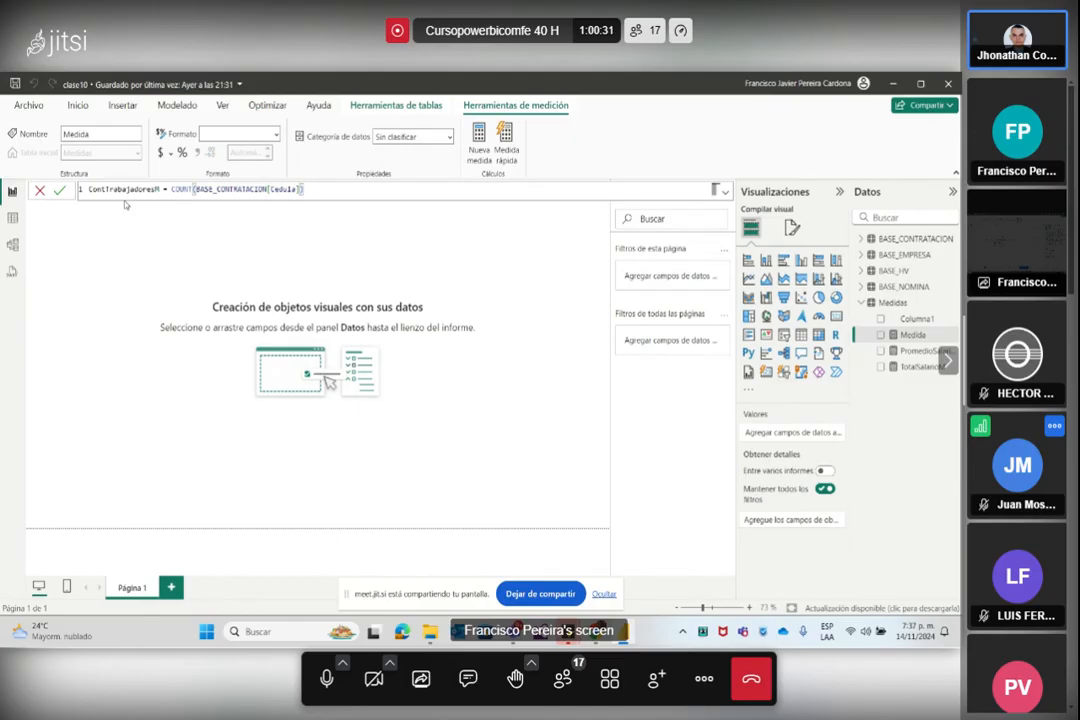
{"action": "key", "text": "Return"}
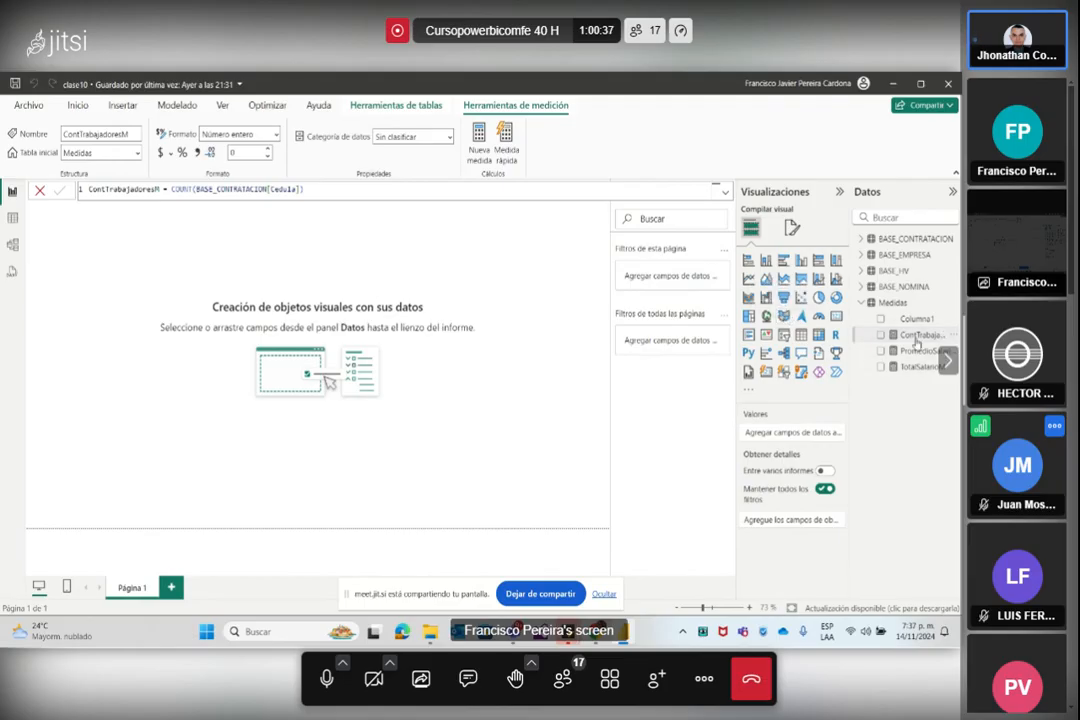
Insert an empty table visual on Página 1 and enlarge it to cover over half the page width
{"action": "left_click", "coordinate": [800, 334]}
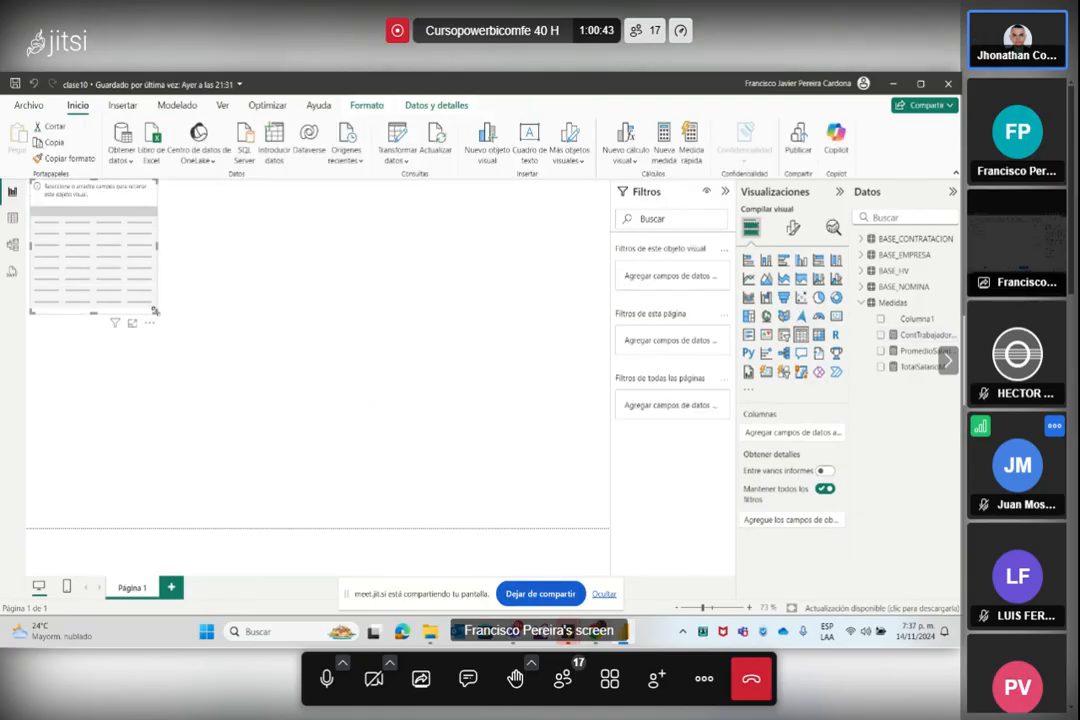
{"action": "left_click_drag", "start_coordinate": [155, 311], "coordinate": [373, 486]}
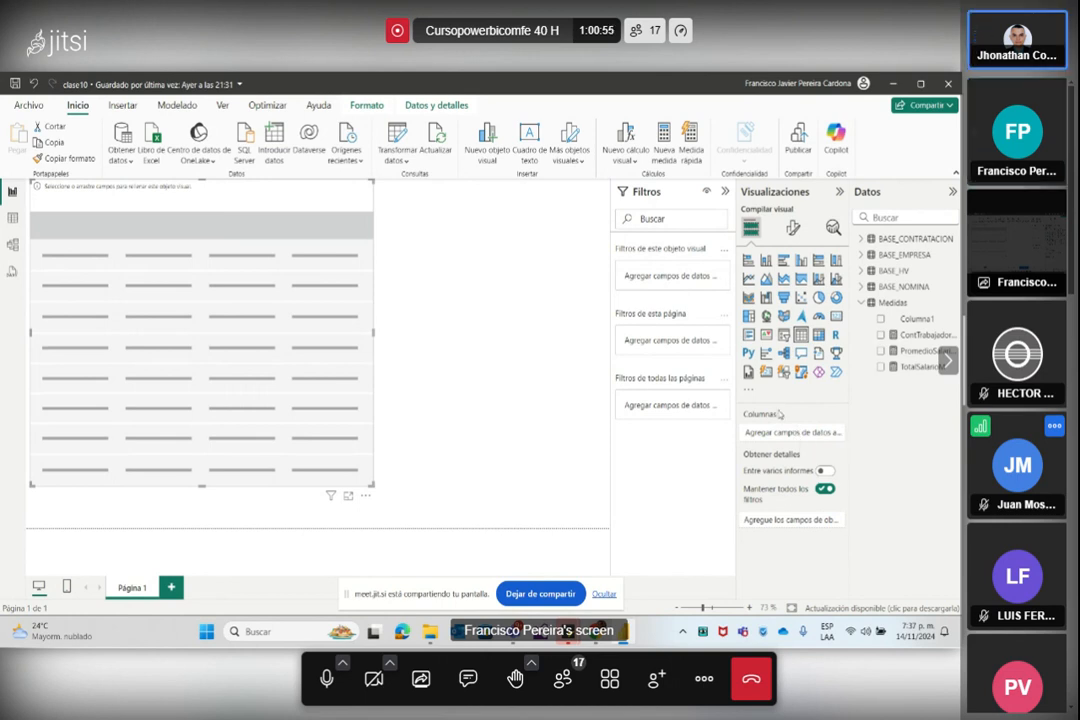
Delete the placeholder column Columna1 from the Medidas table in the model
{"action": "right_click", "coordinate": [950, 325]}
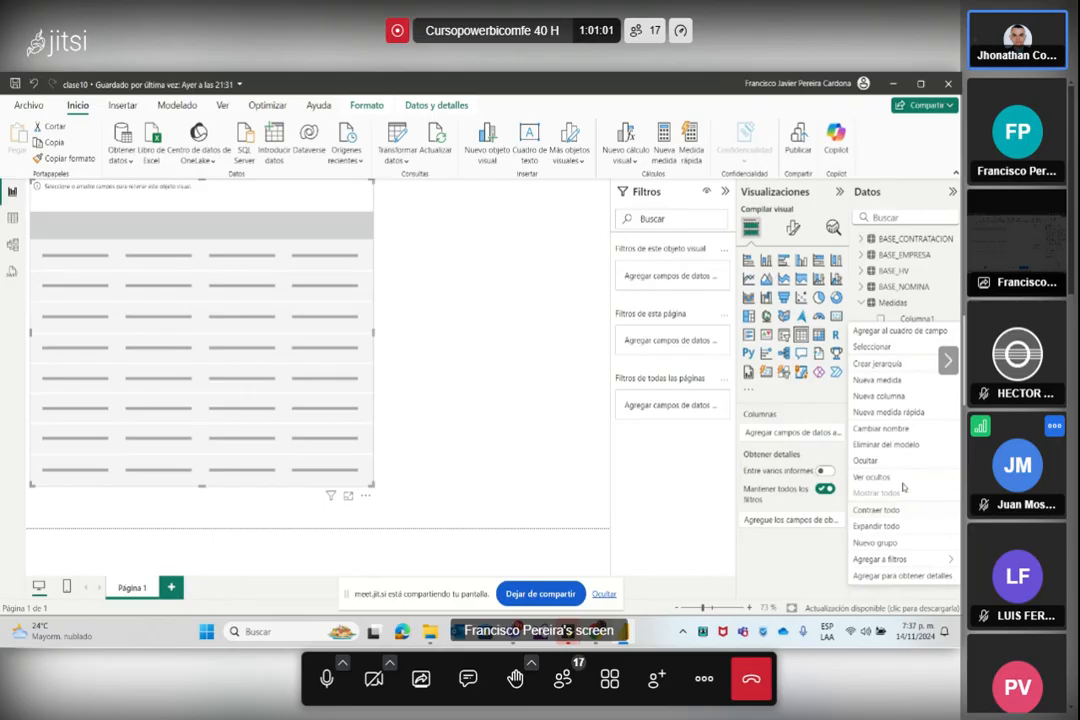
{"action": "left_click", "coordinate": [895, 447]}
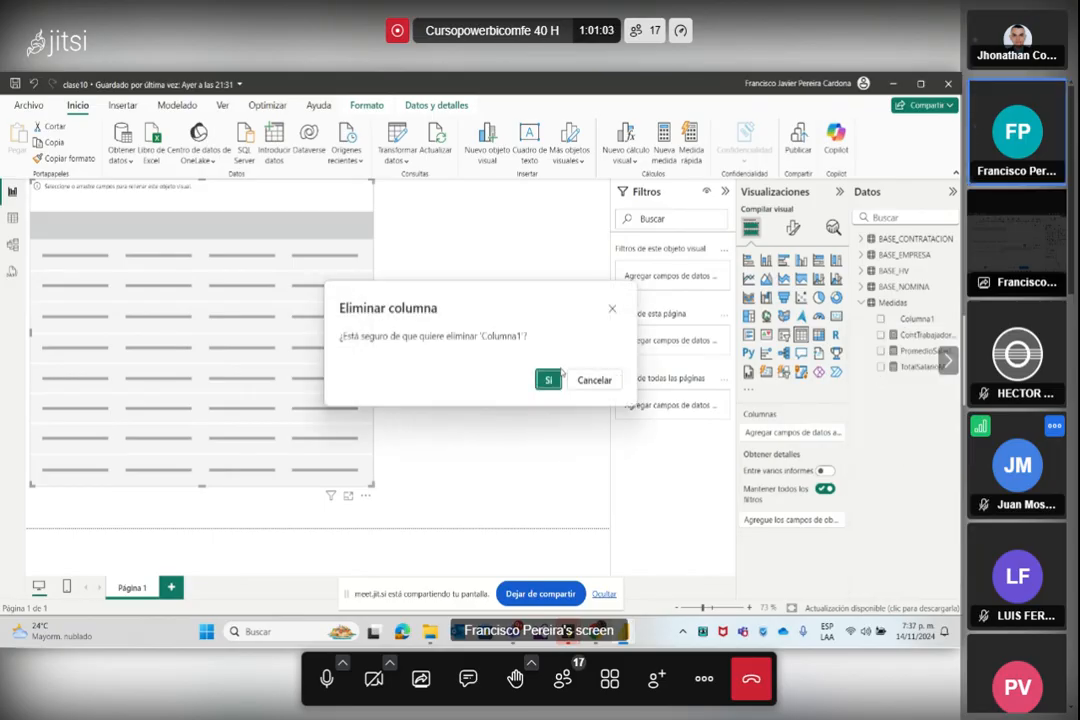
{"action": "left_click", "coordinate": [546, 380]}
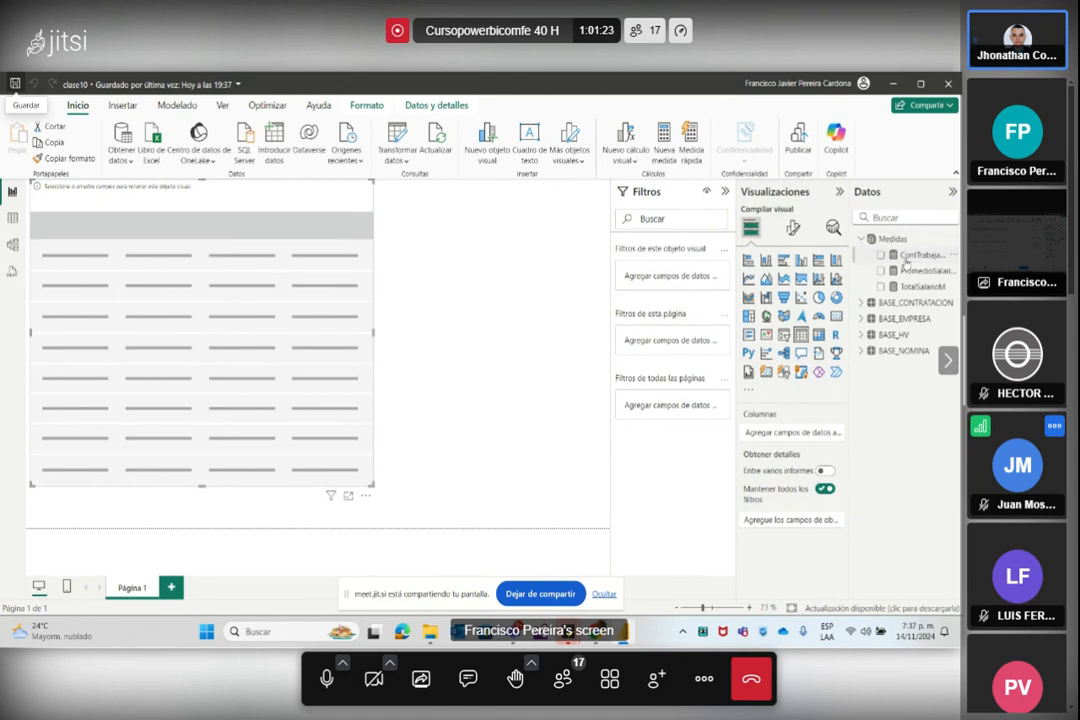
Make room to read the measure names, collapse the filters, and add PromedioSalariosM and TotalSalarioM to the table visual
{"action": "left_click_drag", "start_coordinate": [849, 265], "coordinate": [814, 265]}
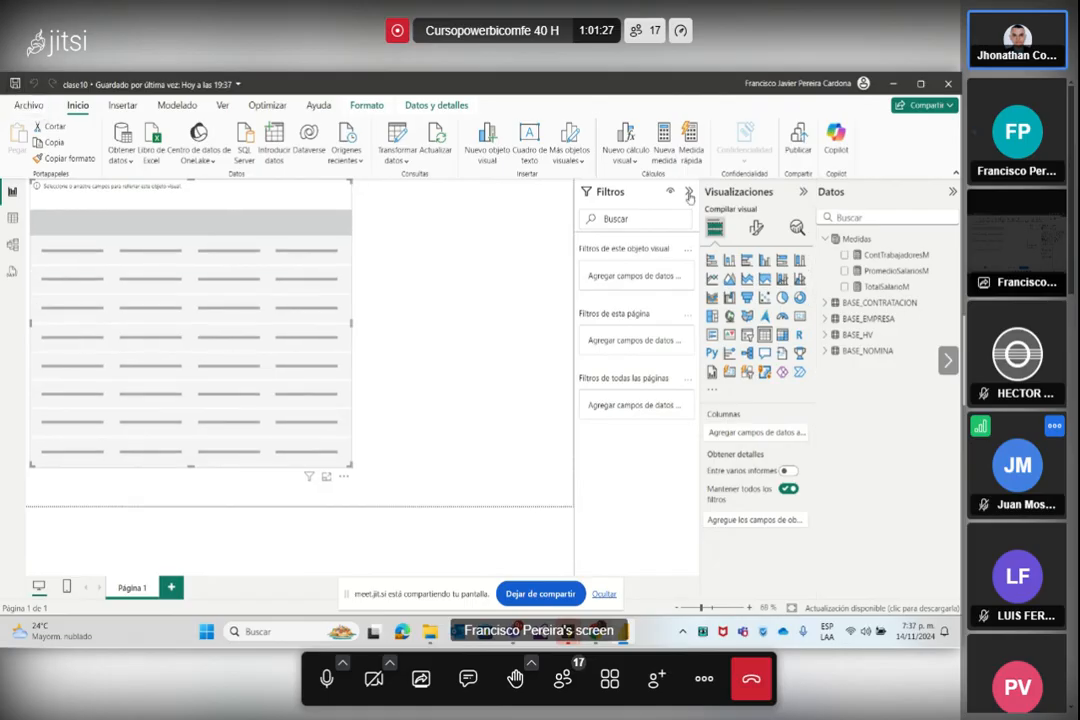
{"action": "left_click", "coordinate": [689, 196]}
{"action": "left_click_drag", "start_coordinate": [896, 270], "coordinate": [705, 434]}
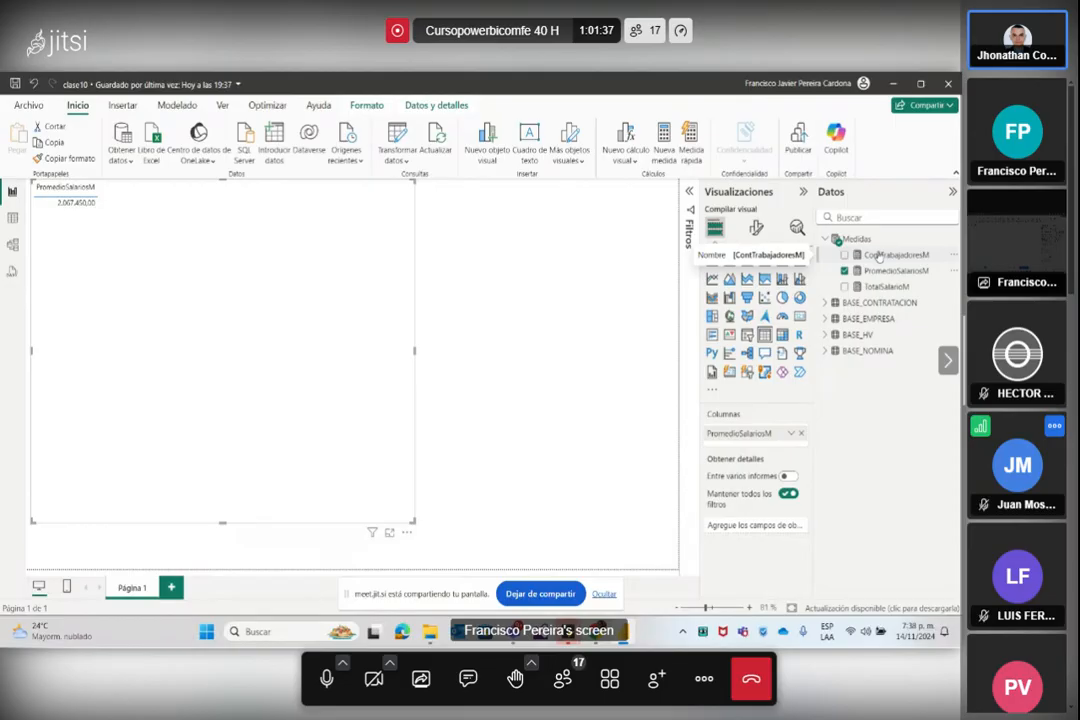
{"action": "left_click_drag", "start_coordinate": [887, 285], "coordinate": [797, 450]}
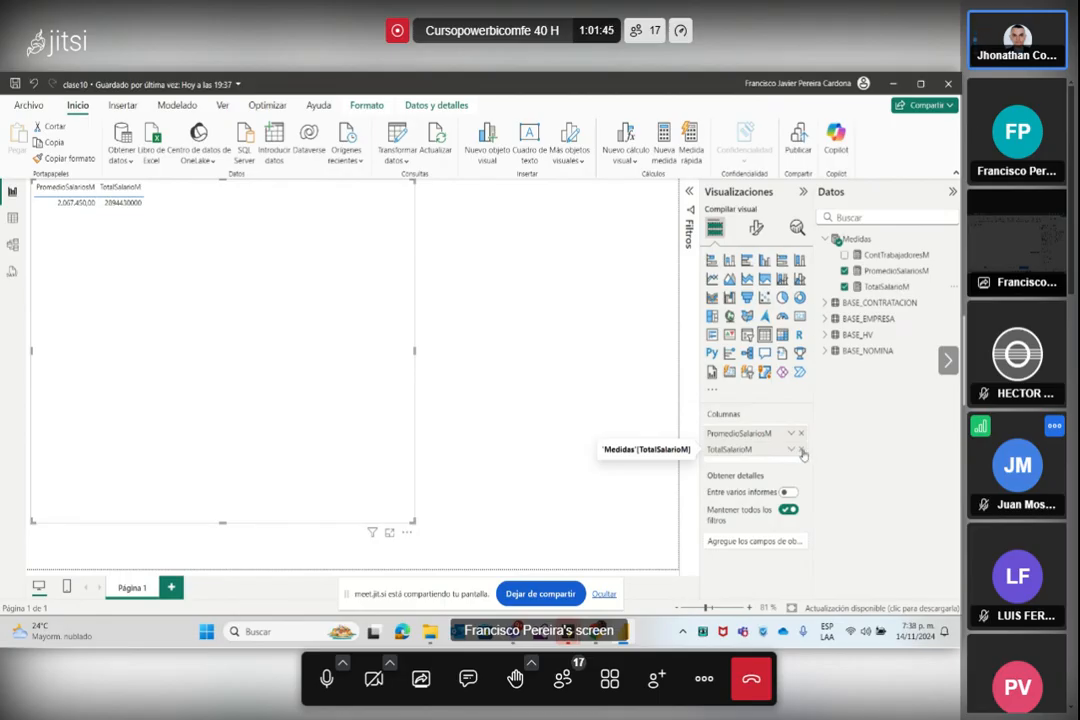
Remove PromedioSalariosM from the table visual and add the Salario field of BASE_CONTRATACION beside TotalSalarioM for comparison
{"action": "left_click", "coordinate": [801, 433]}
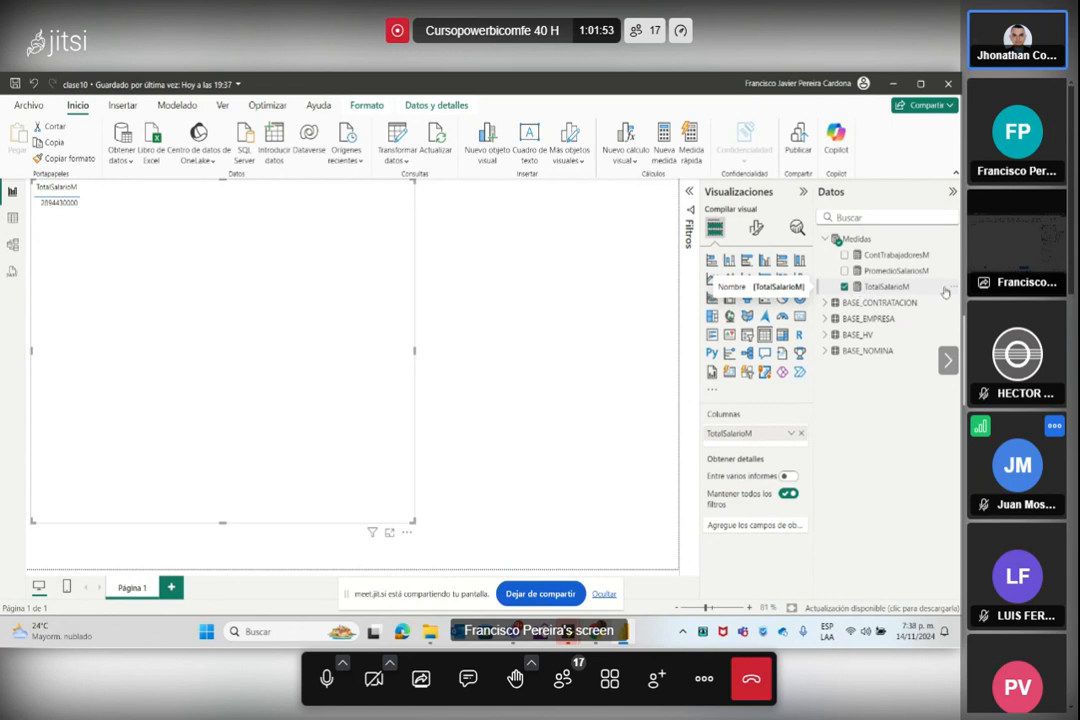
{"action": "left_click", "coordinate": [791, 434]}
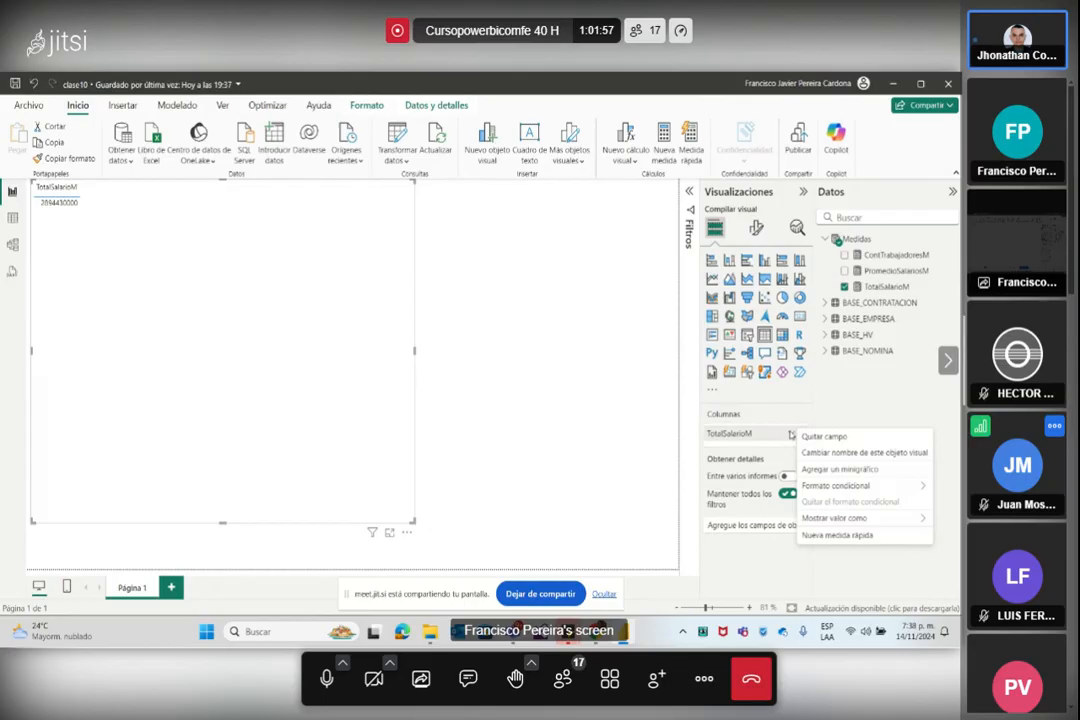
{"action": "left_click", "coordinate": [802, 409]}
{"action": "left_click", "coordinate": [825, 303]}
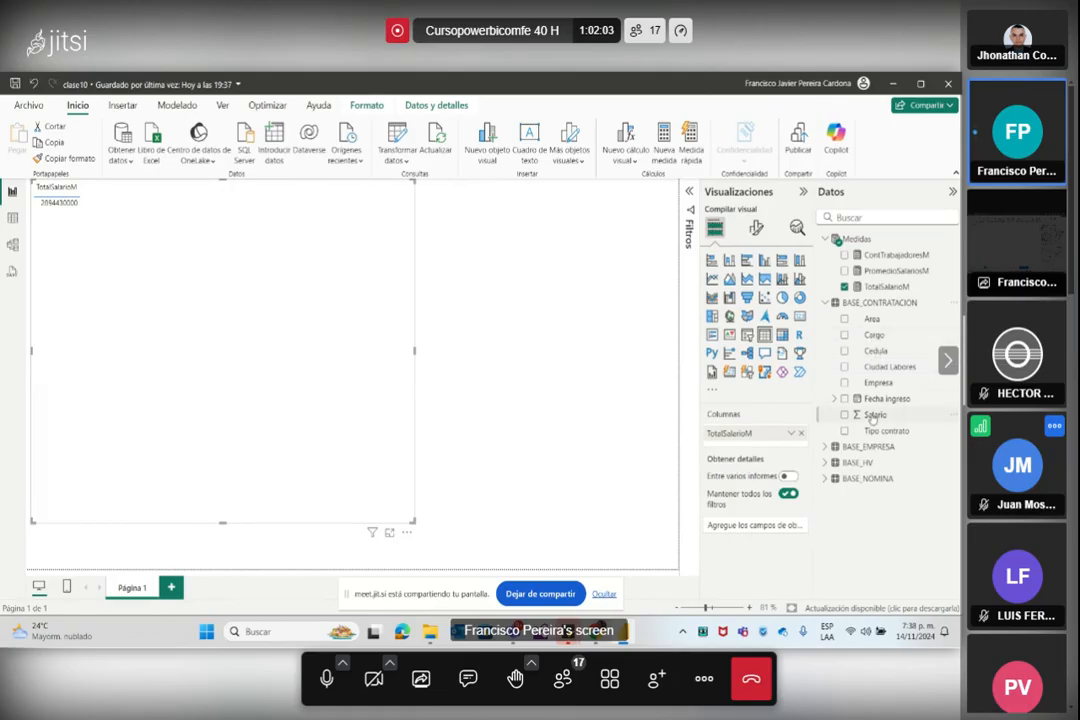
{"action": "left_click_drag", "start_coordinate": [873, 414], "coordinate": [776, 447]}
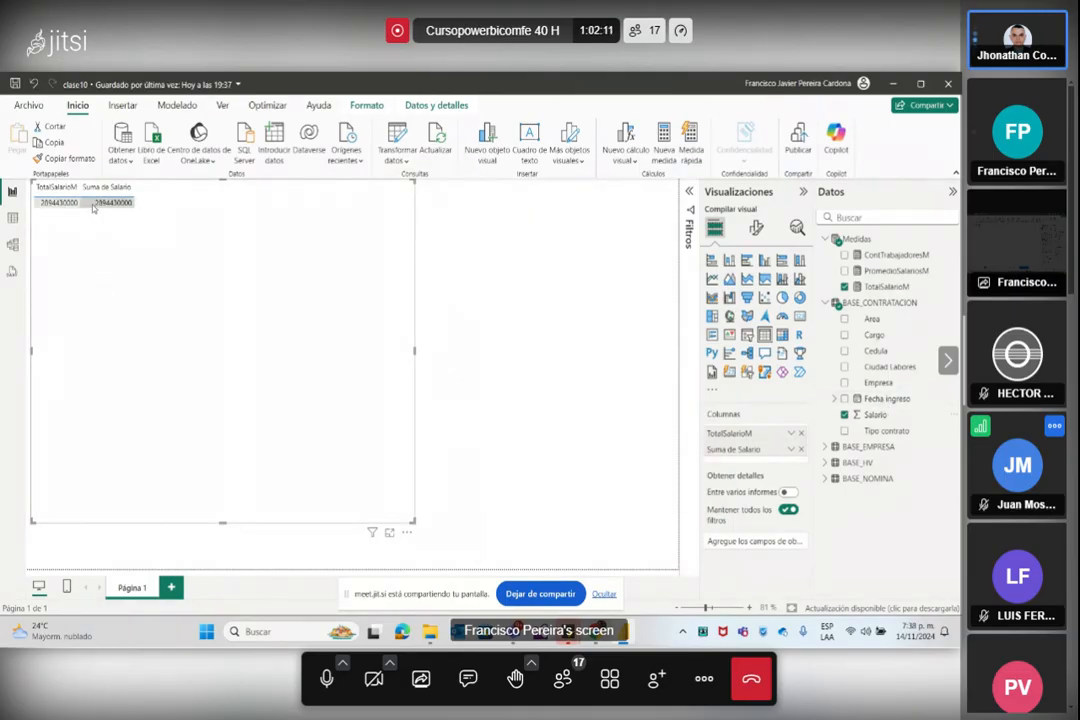
{"action": "scroll", "coordinate": [93, 207], "scroll_direction": "up", "scroll_amount": 5}
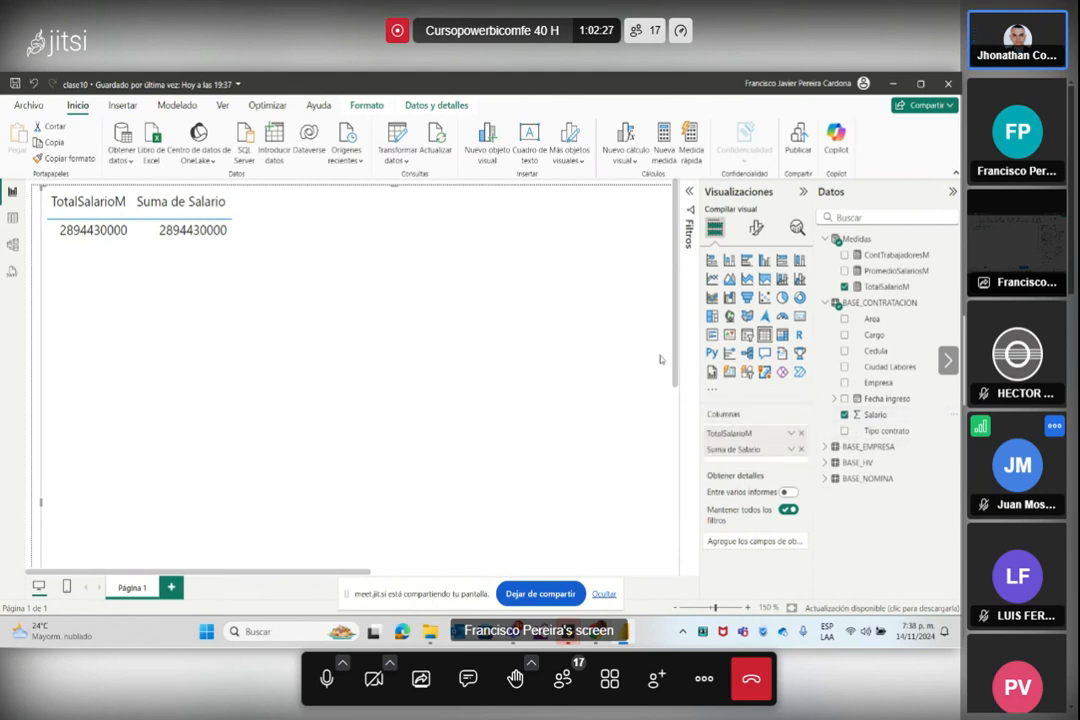
Break both salary totals down by Area as the first column of the table visual, and remove Area again
{"action": "left_click_drag", "start_coordinate": [872, 318], "coordinate": [745, 431]}
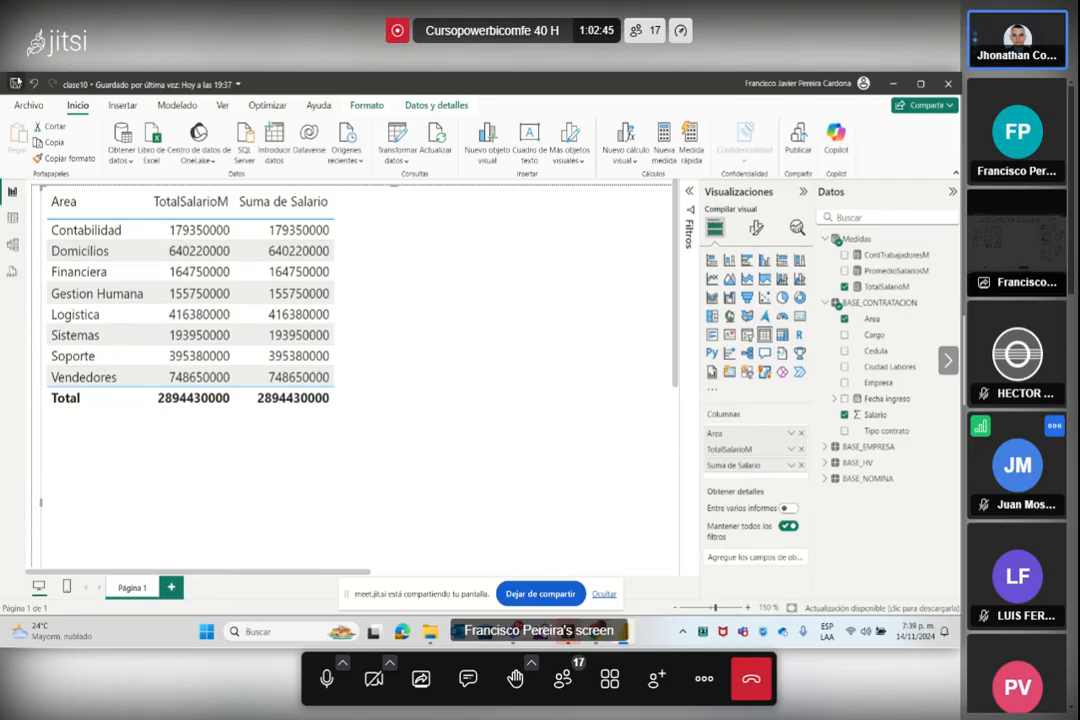
{"action": "left_click", "coordinate": [800, 434]}
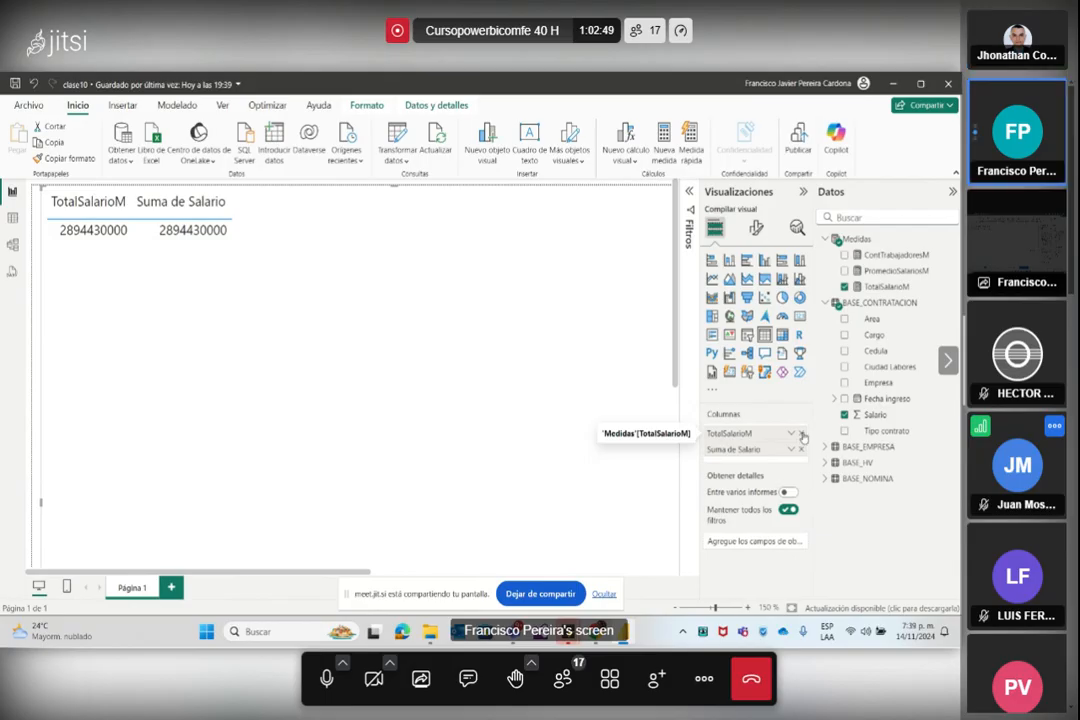
Remove TotalSalarioM from the table visual, summarize Salario as Promedio, and add the PromedioSalariosM measure beside it
{"action": "left_click", "coordinate": [801, 434]}
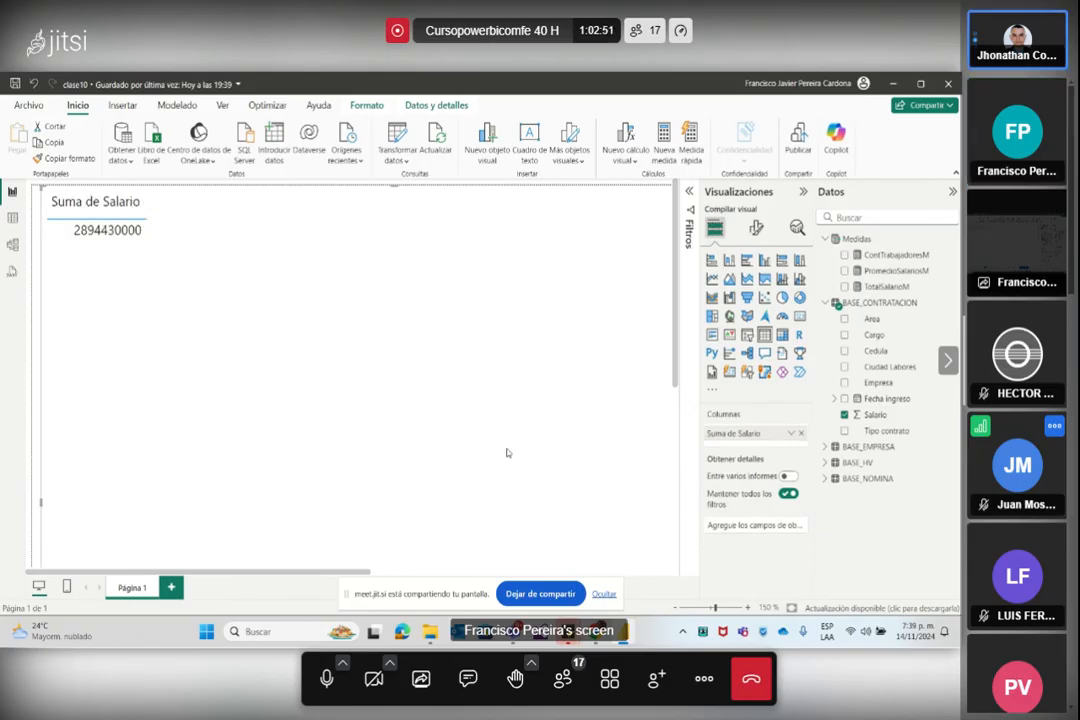
{"action": "left_click", "coordinate": [791, 433]}
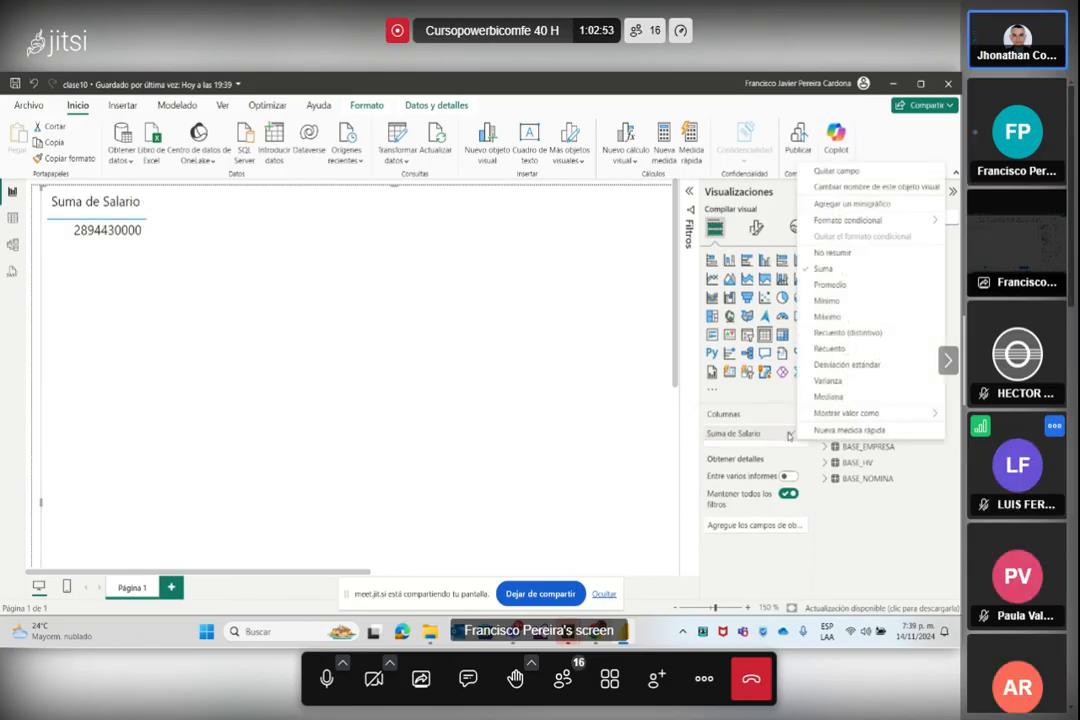
{"action": "left_click", "coordinate": [828, 285]}
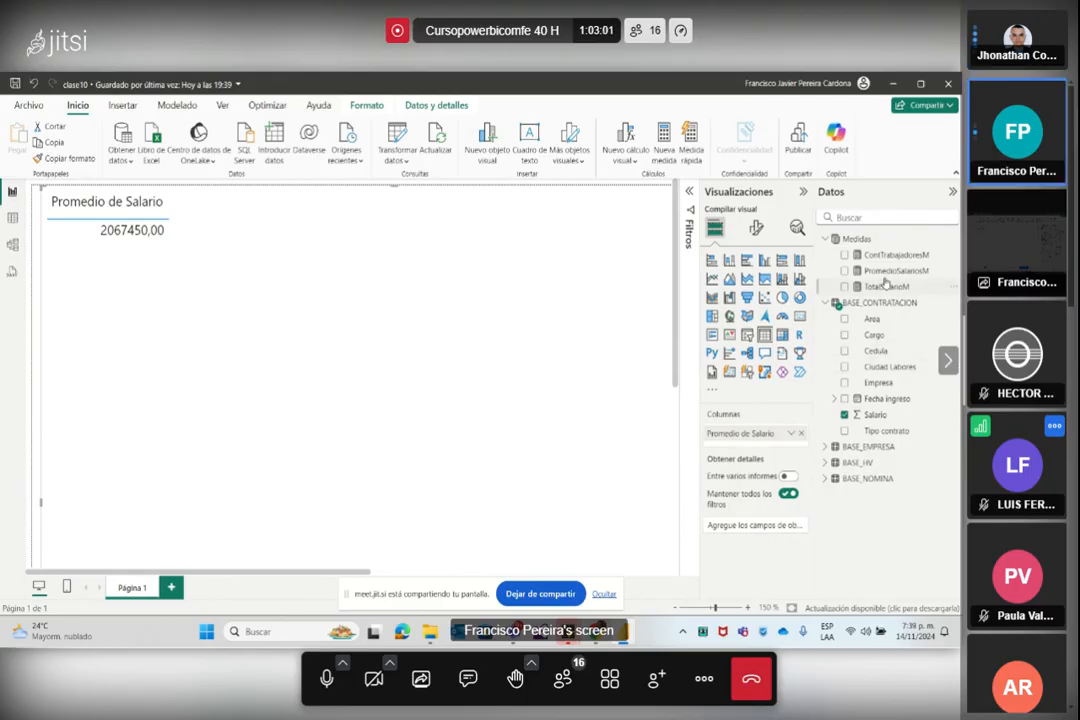
{"action": "left_click_drag", "start_coordinate": [886, 276], "coordinate": [760, 450]}
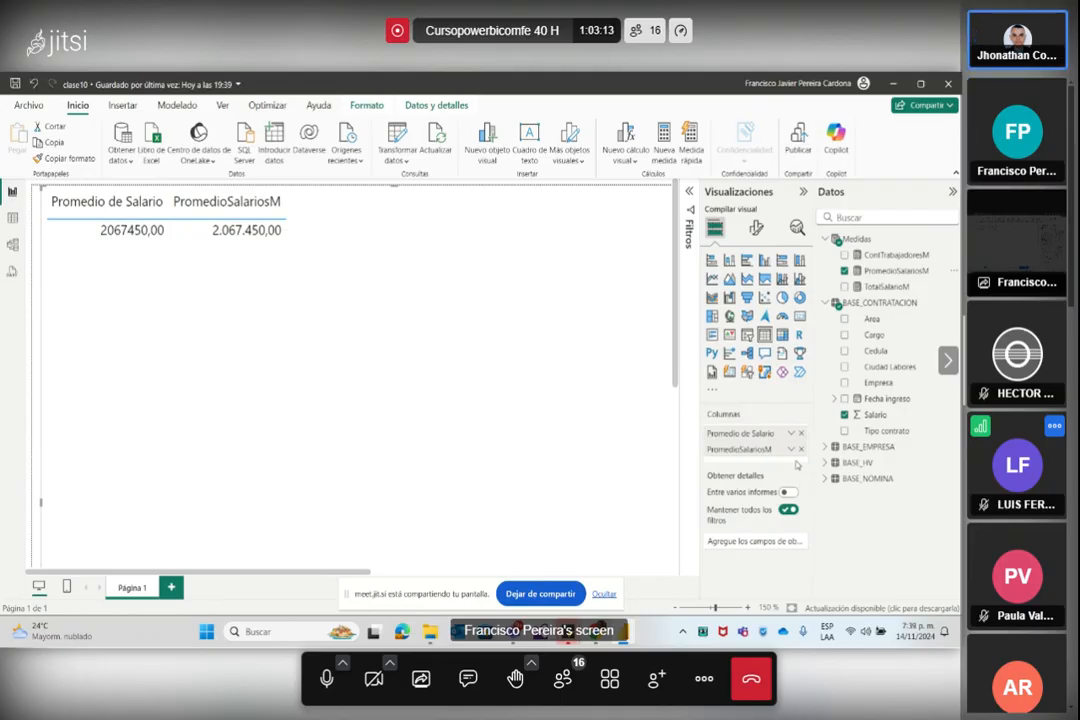
Break both salary averages down by Tipo_contratante from BASE_EMPRESA in the table visual, and remove that field again
{"action": "left_click", "coordinate": [826, 448]}
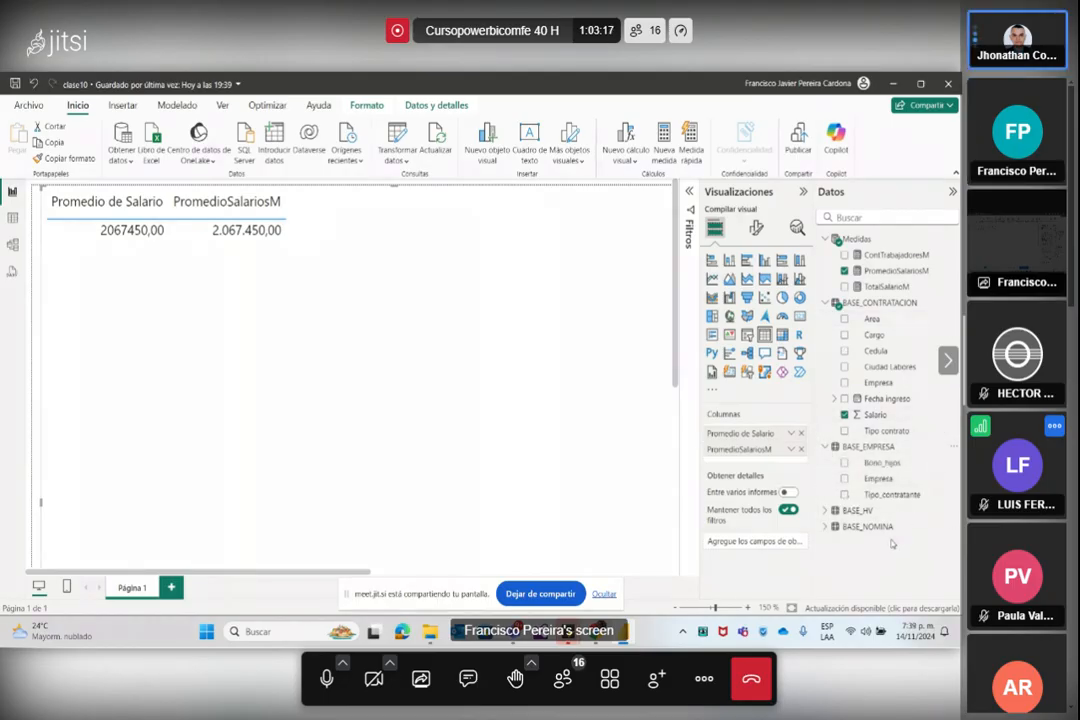
{"action": "left_click_drag", "start_coordinate": [887, 494], "coordinate": [771, 433]}
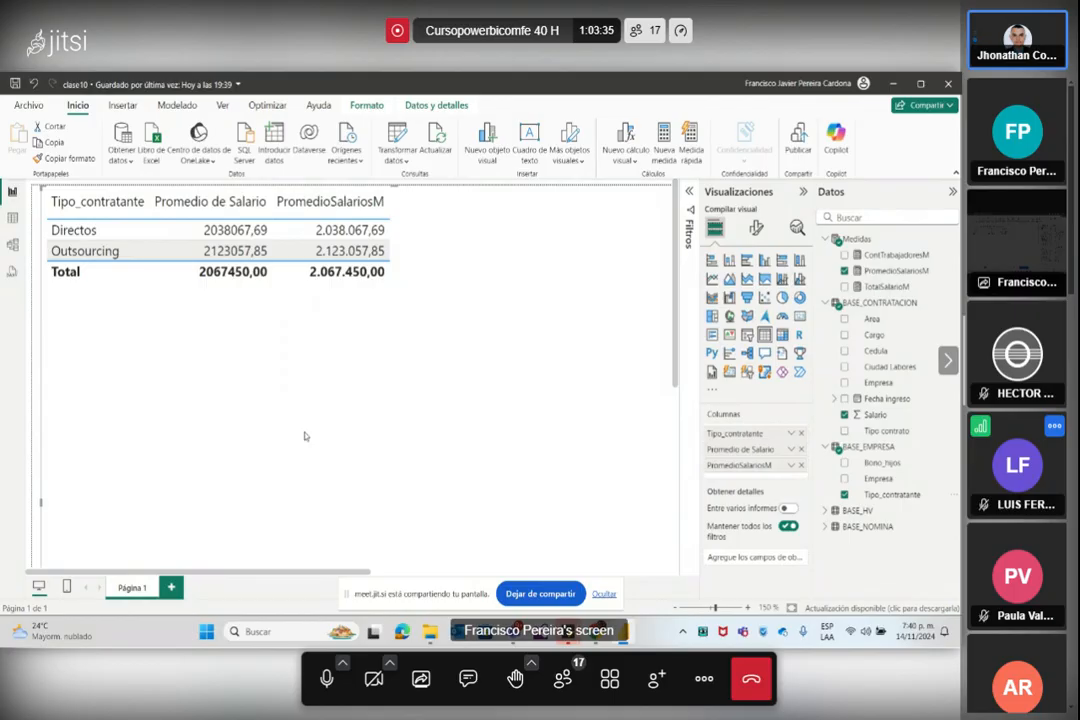
{"action": "left_click", "coordinate": [801, 434]}
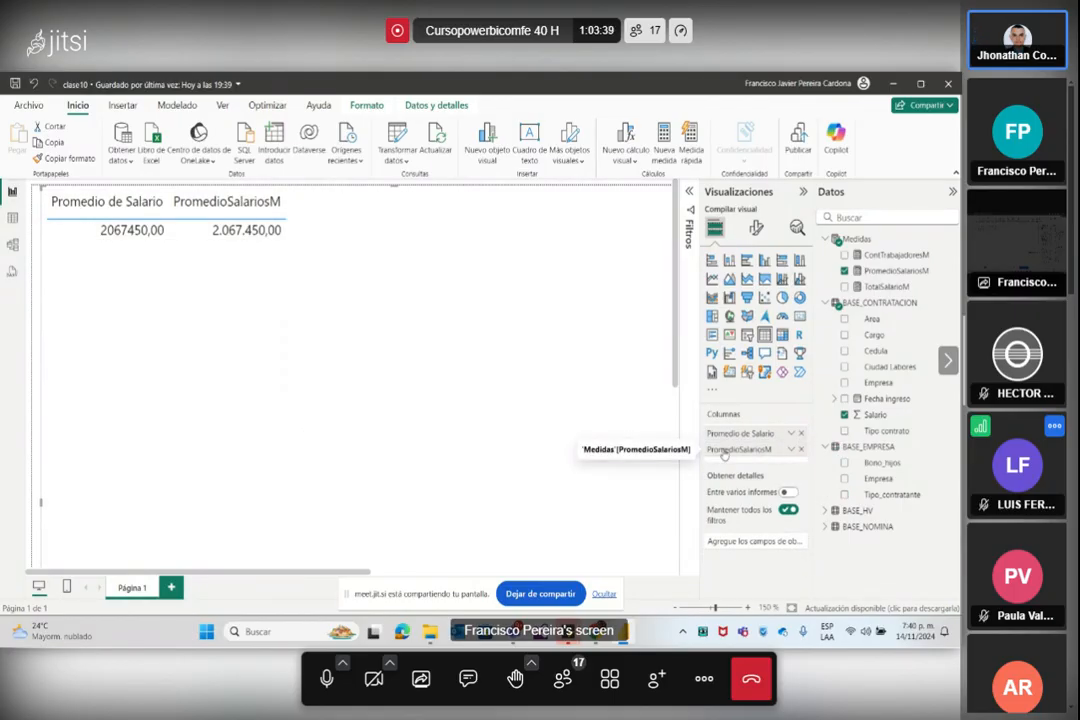
Replace both average columns in the table visual with Cedula from BASE_CONTRATACION summarized as Recuento and the ContTrabajadoresM measure
{"action": "left_click", "coordinate": [800, 449]}
{"action": "left_click", "coordinate": [801, 433]}
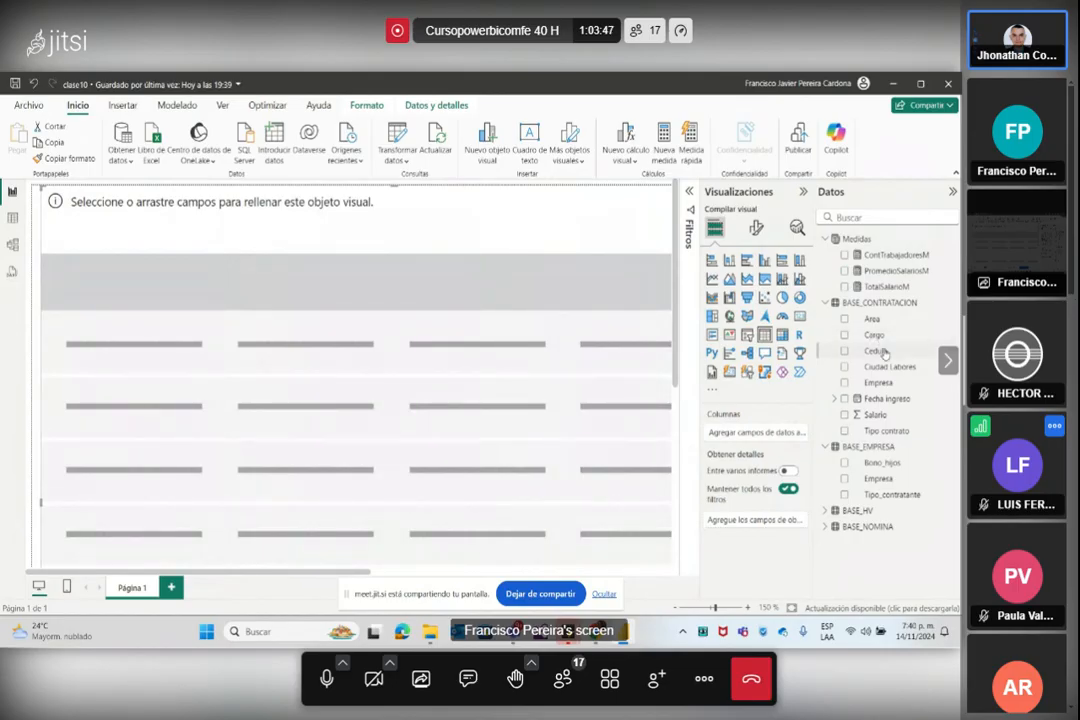
{"action": "left_click_drag", "start_coordinate": [884, 352], "coordinate": [757, 437]}
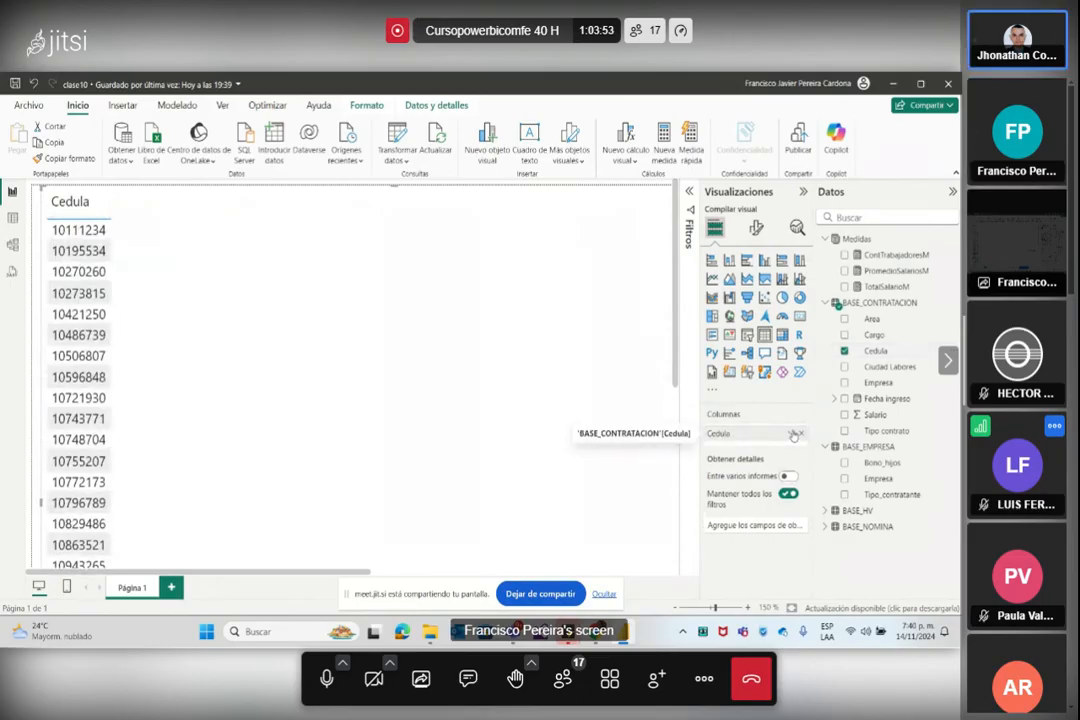
{"action": "left_click", "coordinate": [791, 433]}
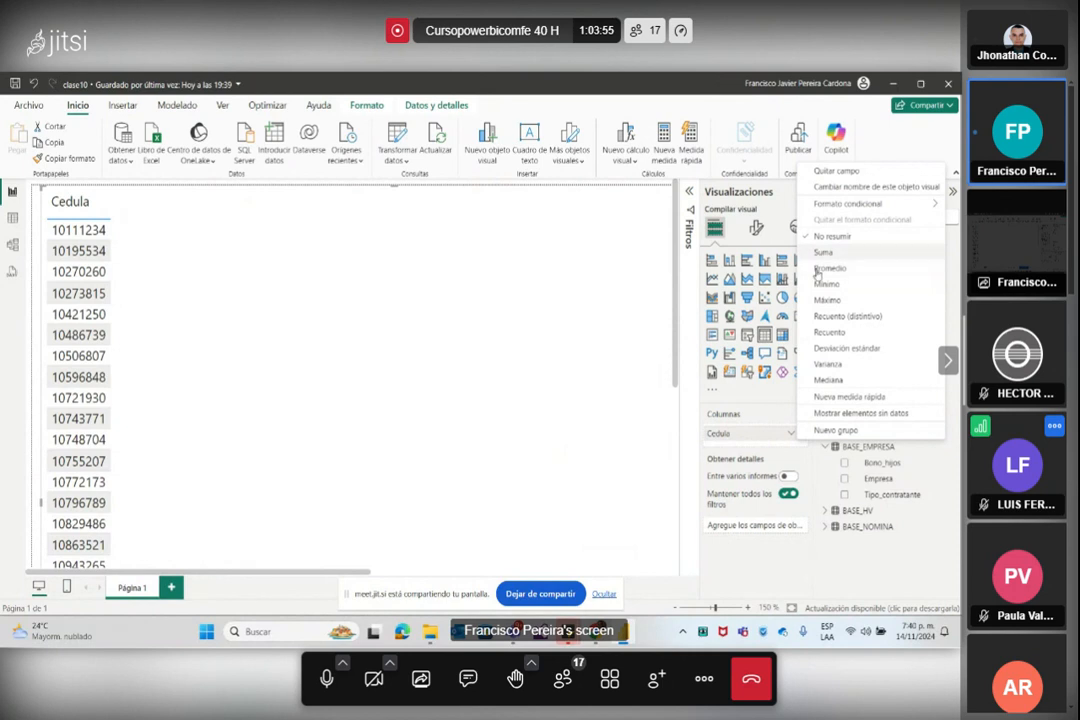
{"action": "left_click", "coordinate": [822, 332]}
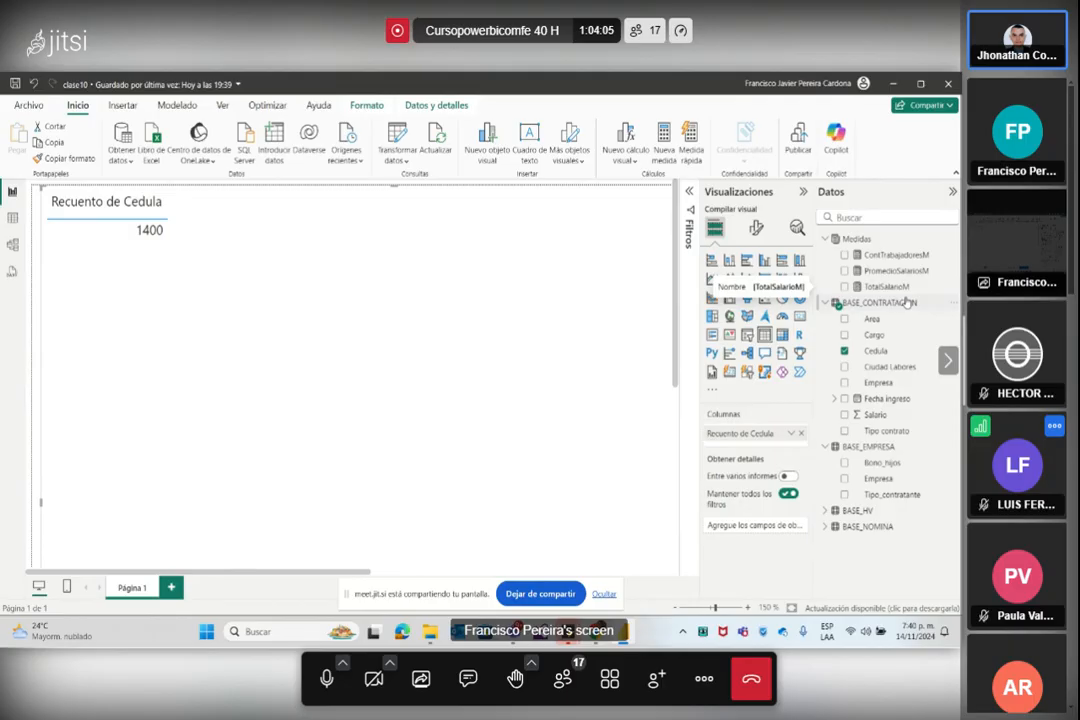
{"action": "left_click_drag", "start_coordinate": [896, 255], "coordinate": [766, 450]}
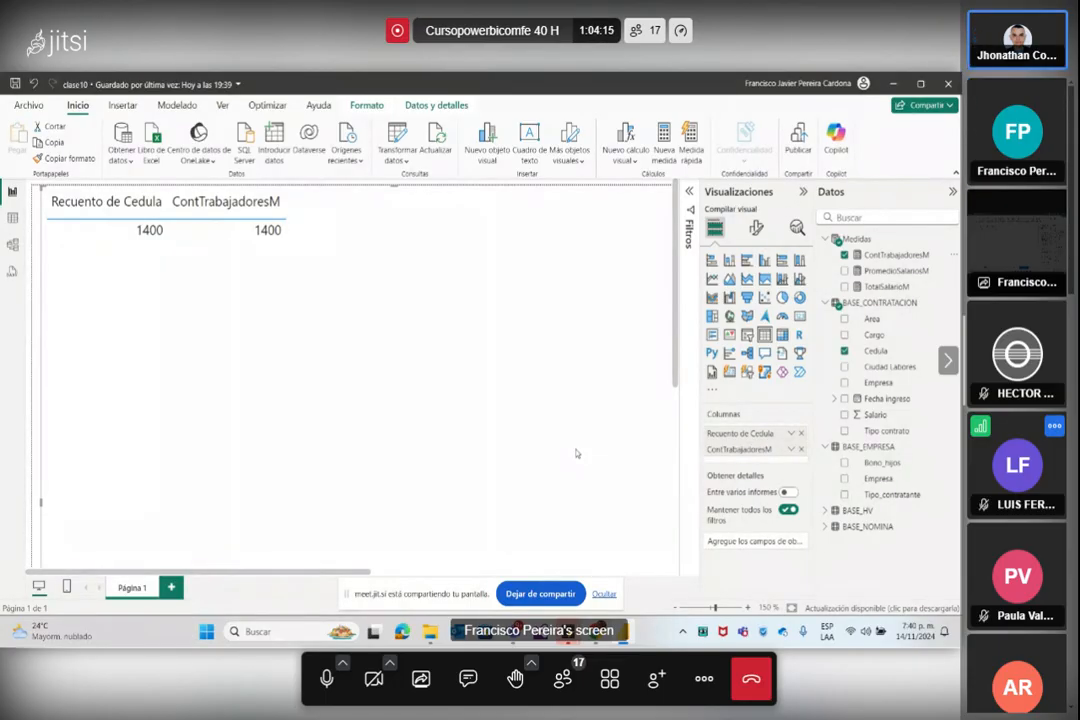
Break both counts in the table visual down by Estado Civil from BASE_HV
{"action": "left_click", "coordinate": [826, 511]}
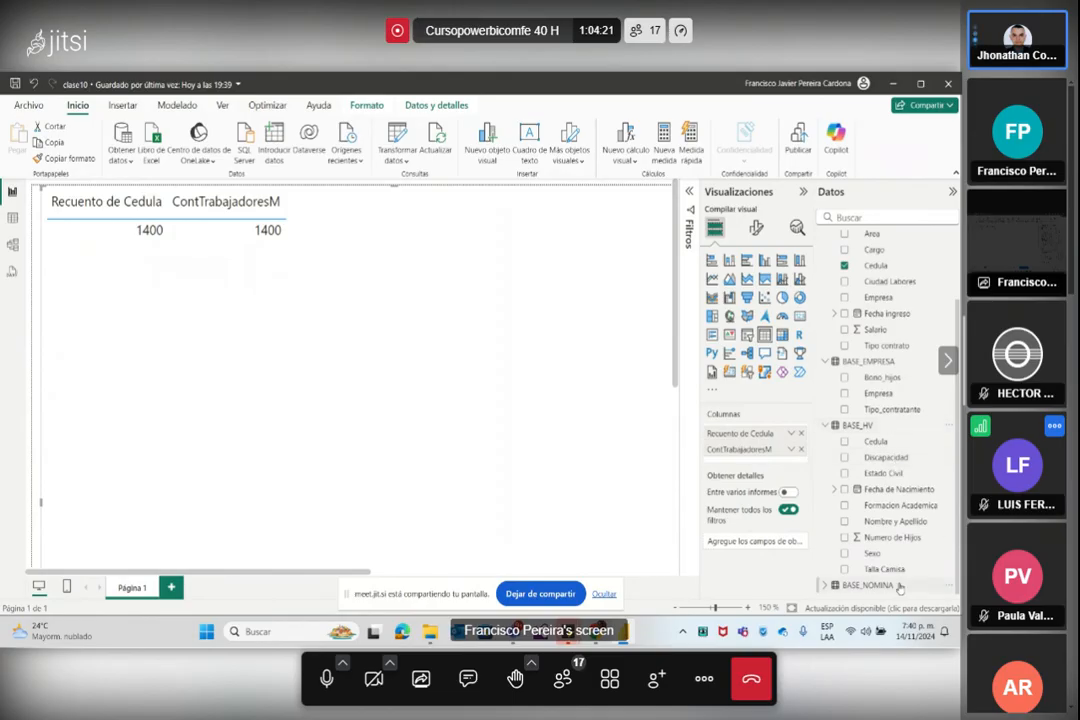
{"action": "left_click_drag", "start_coordinate": [880, 473], "coordinate": [754, 439]}
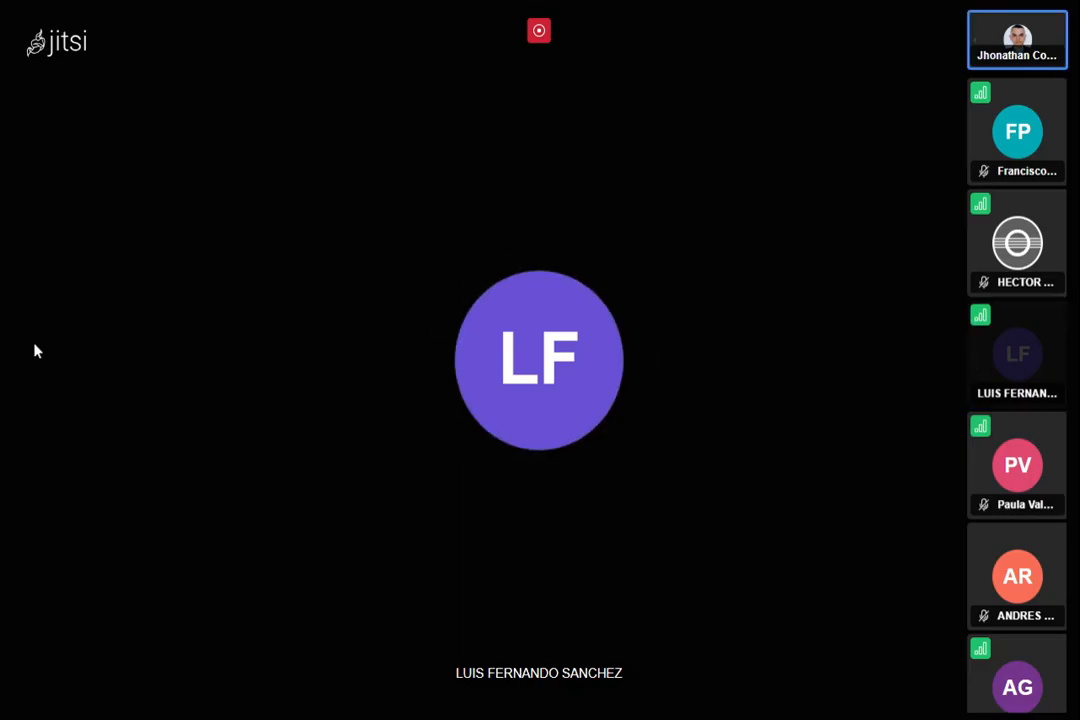
Show the presenter's own shared screen in the Jitsi meeting, bring up the DAX functions slide and hide the screen-sharing notice
{"action": "mouse_move", "coordinate": [448, 631]}
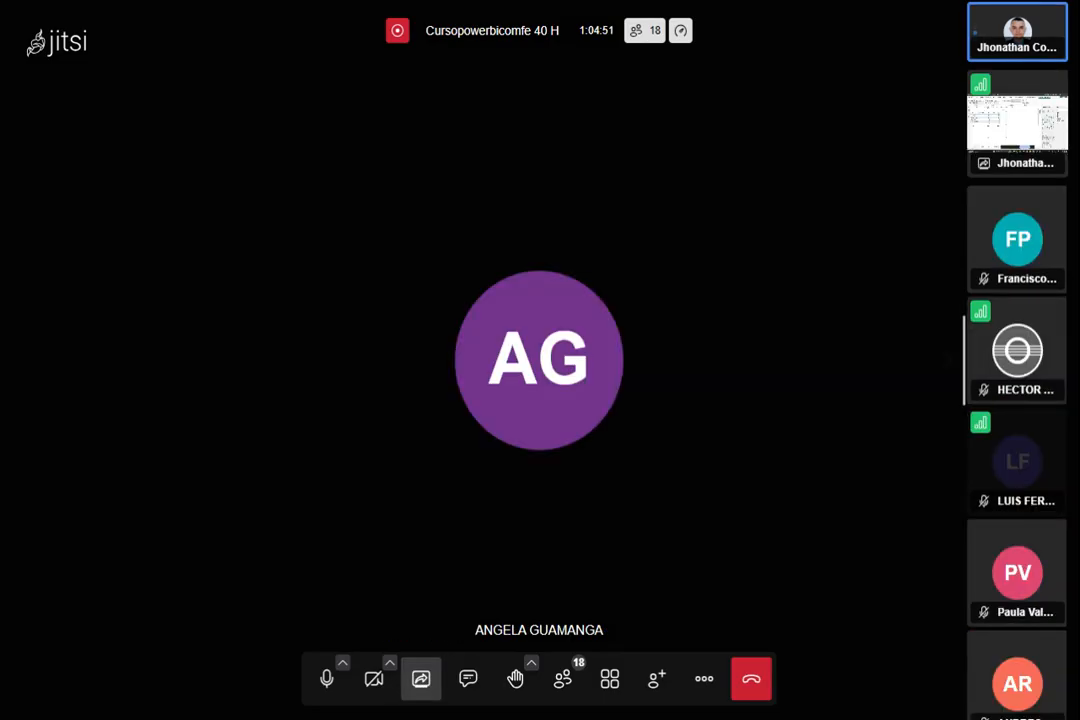
{"action": "left_click", "coordinate": [1005, 116]}
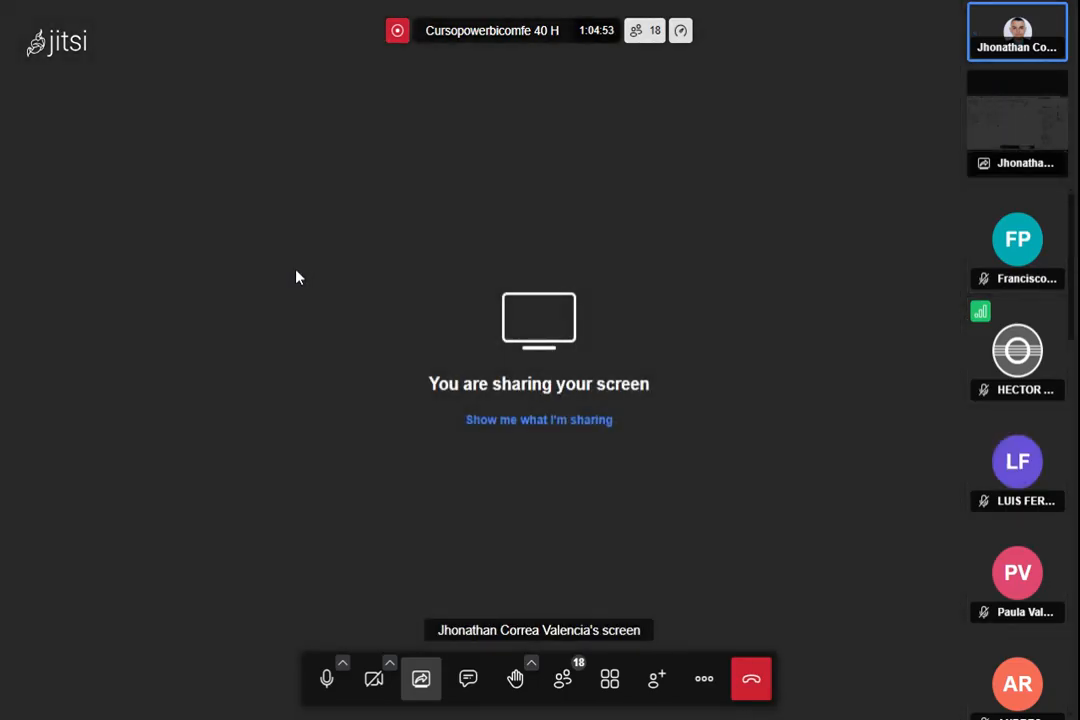
{"action": "left_click", "coordinate": [525, 421]}
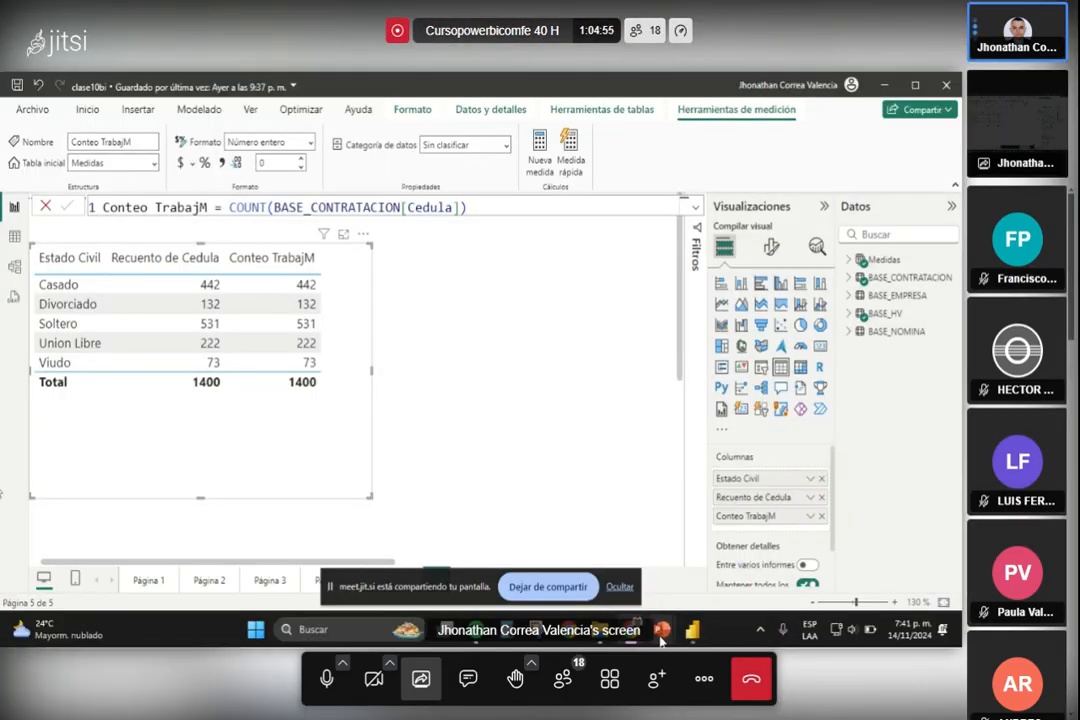
{"action": "mouse_move", "coordinate": [693, 634]}
{"action": "left_click", "coordinate": [657, 588]}
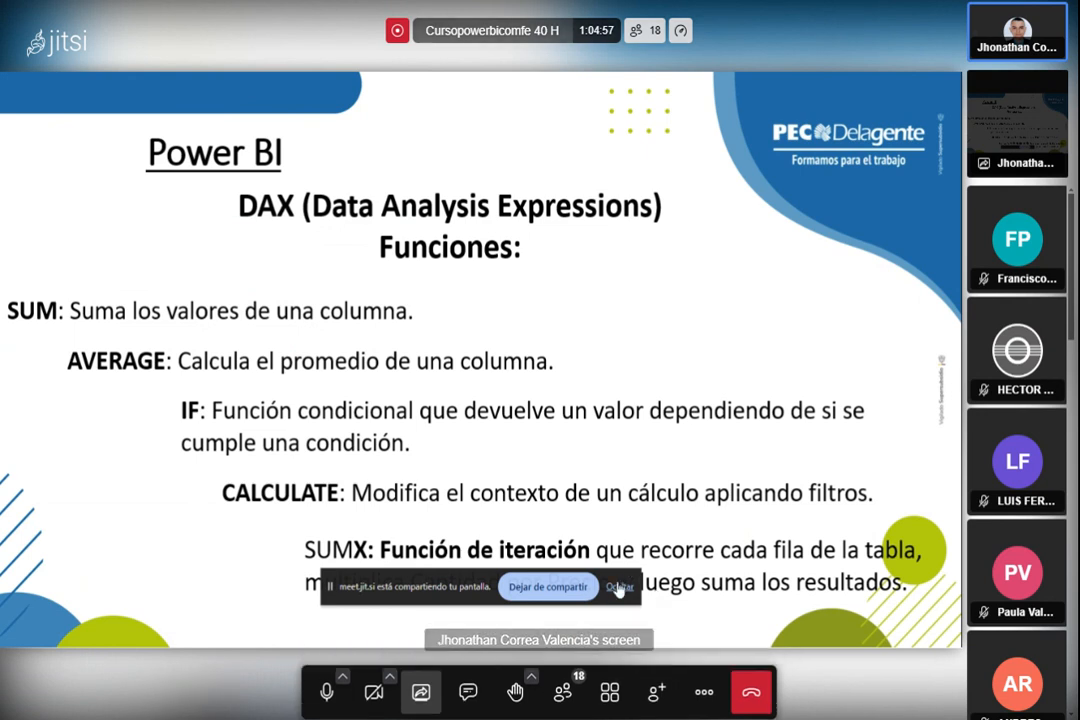
{"action": "left_click", "coordinate": [620, 586]}
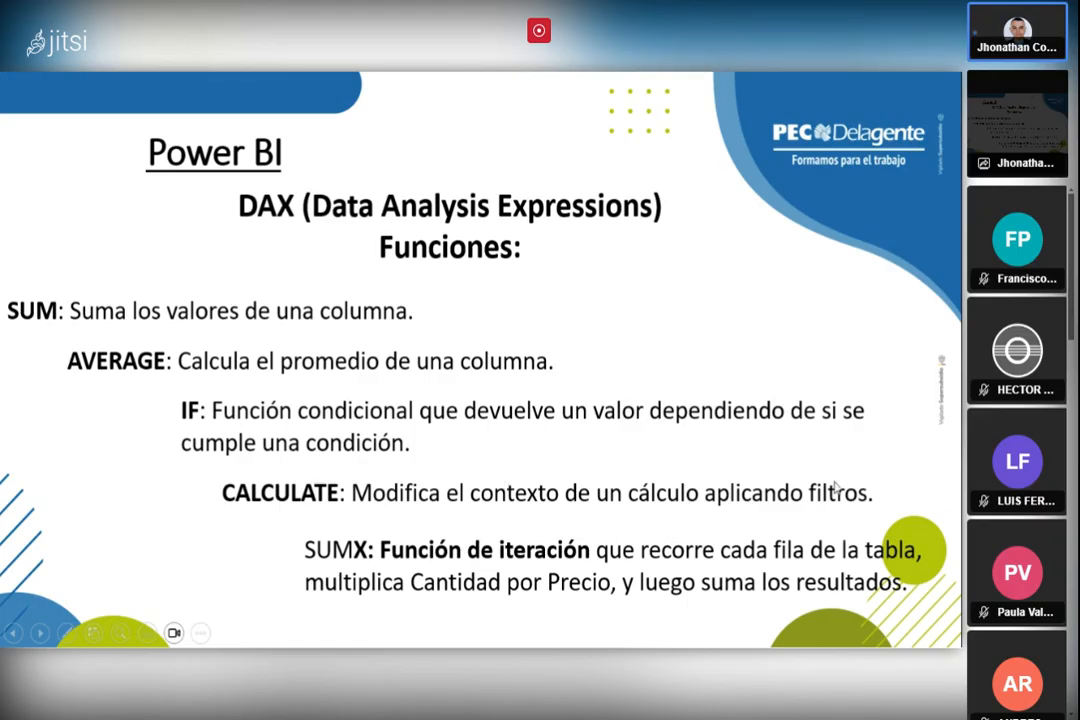
End the PowerPoint slide show and switch to the clase10bi report in Power BI, dismissing the Google Drive notice
{"action": "key", "text": "Escape"}
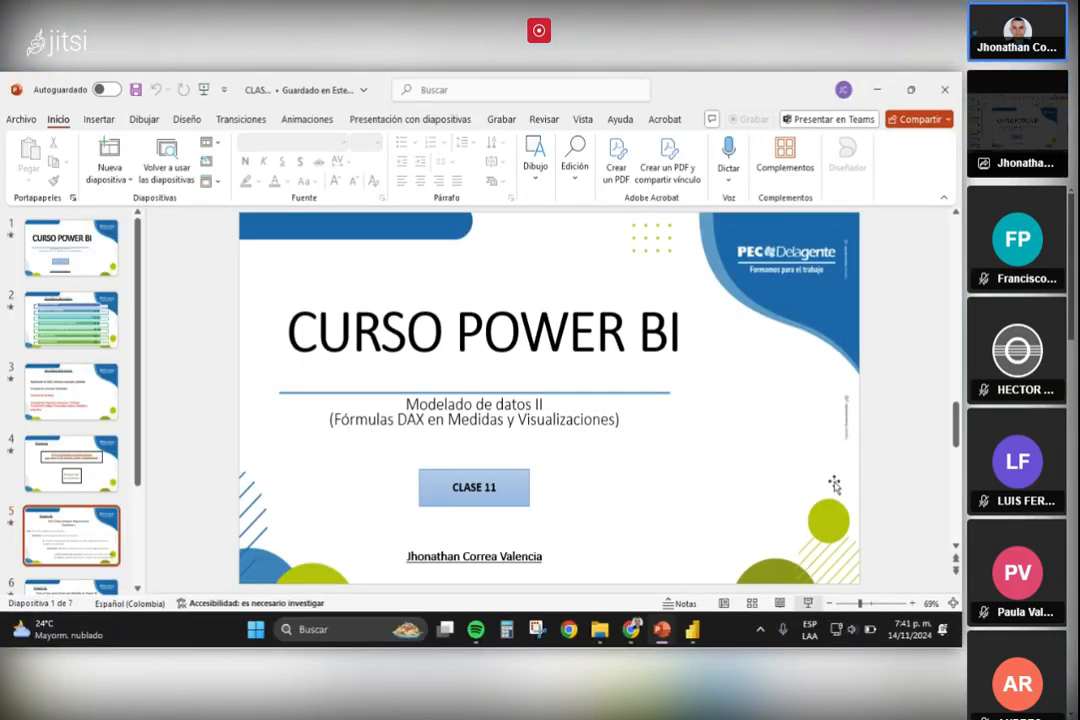
{"action": "left_click", "coordinate": [698, 636]}
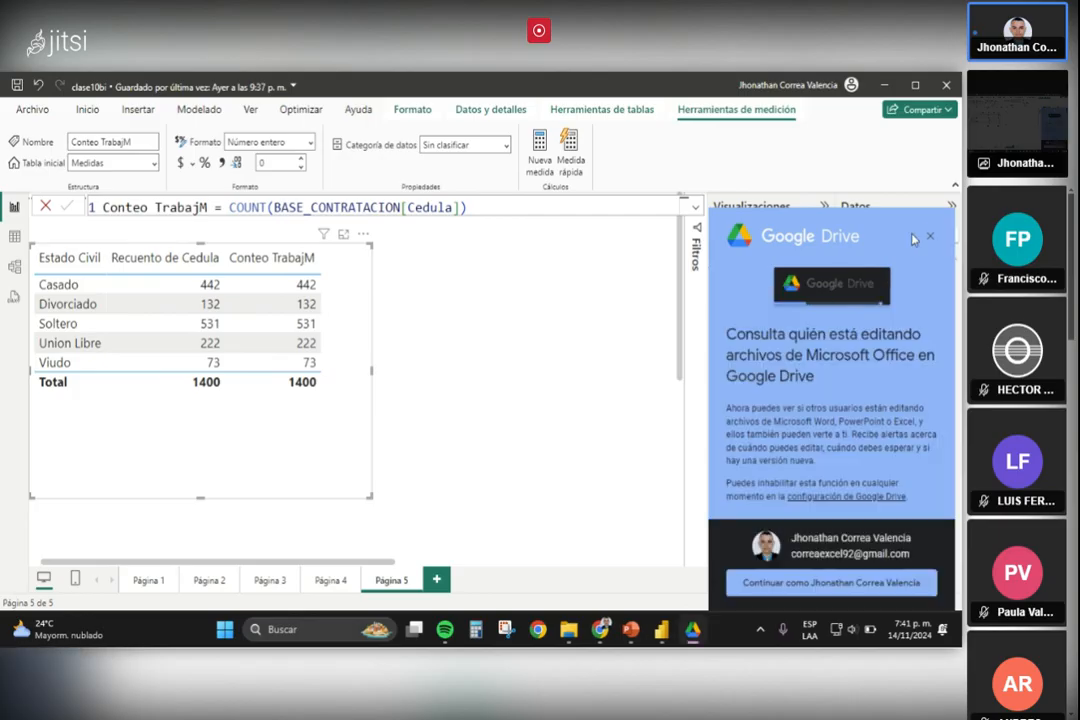
{"action": "left_click", "coordinate": [931, 238]}
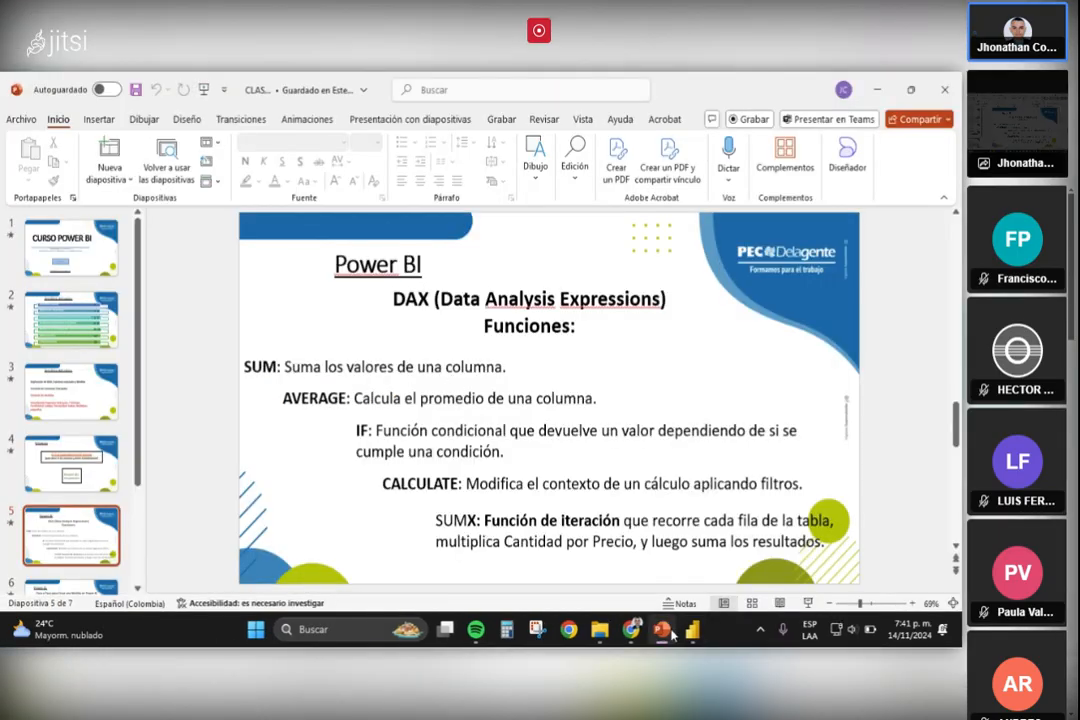
{"action": "left_click", "coordinate": [672, 635]}
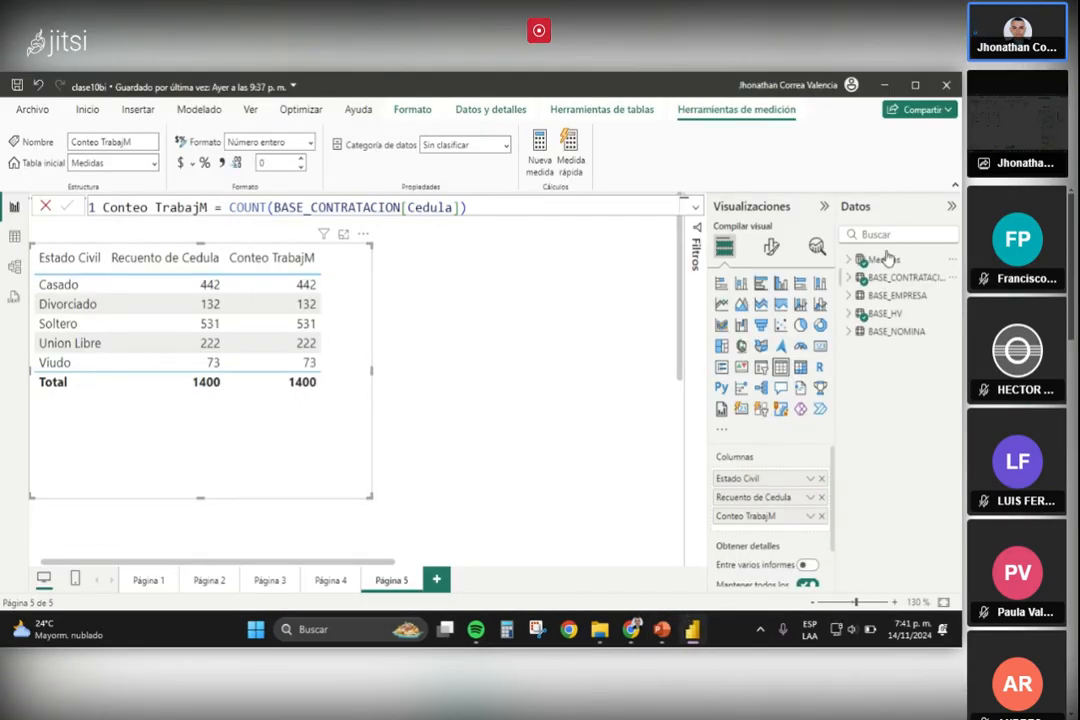
Delete the Estado Civil table visual from Página 5 and review the fields of the Medidas and BASE_NOMINA tables
{"action": "left_click", "coordinate": [852, 261]}
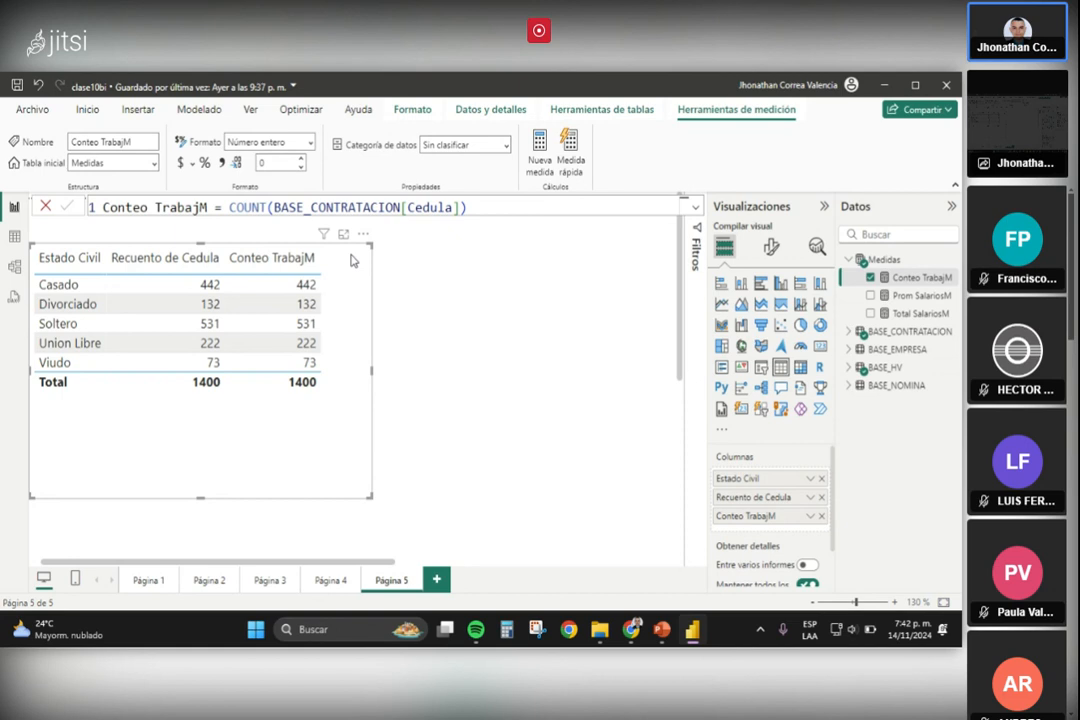
{"action": "key", "text": "Delete"}
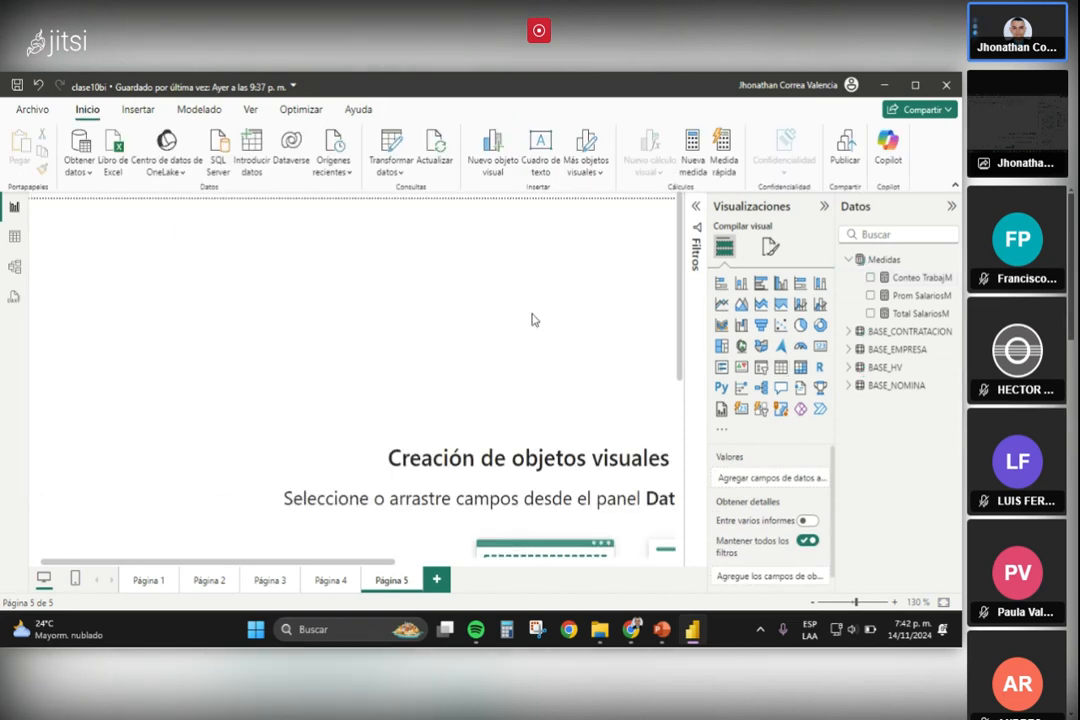
{"action": "scroll", "coordinate": [470, 391], "scroll_direction": "down", "scroll_amount": 5}
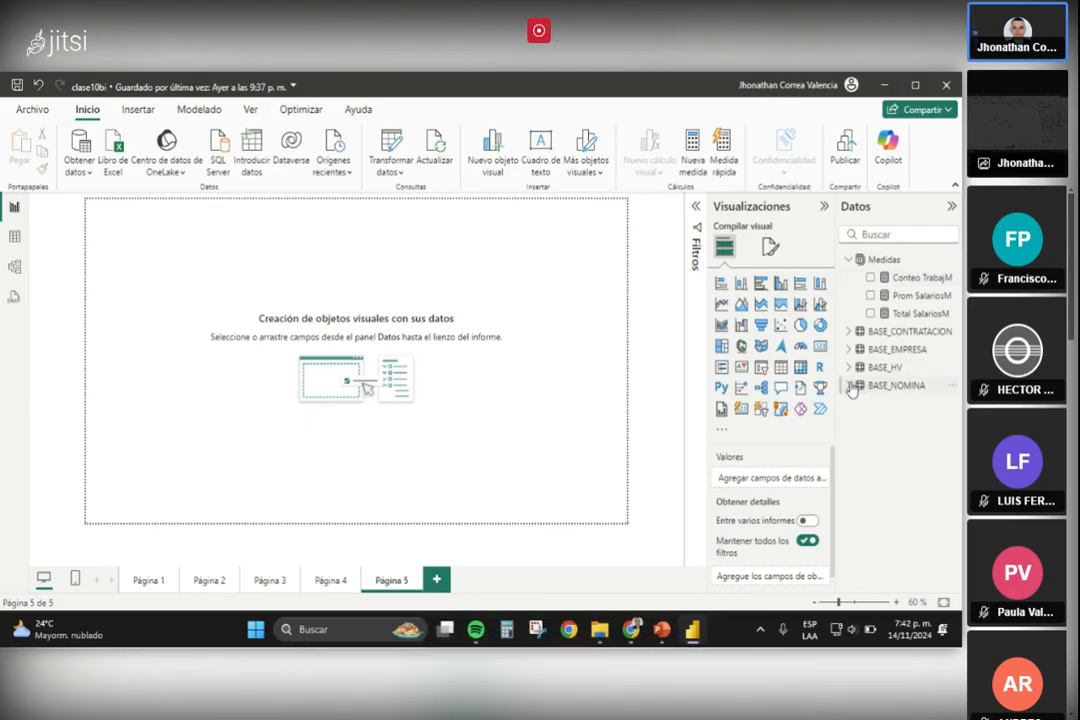
{"action": "left_click", "coordinate": [850, 386]}
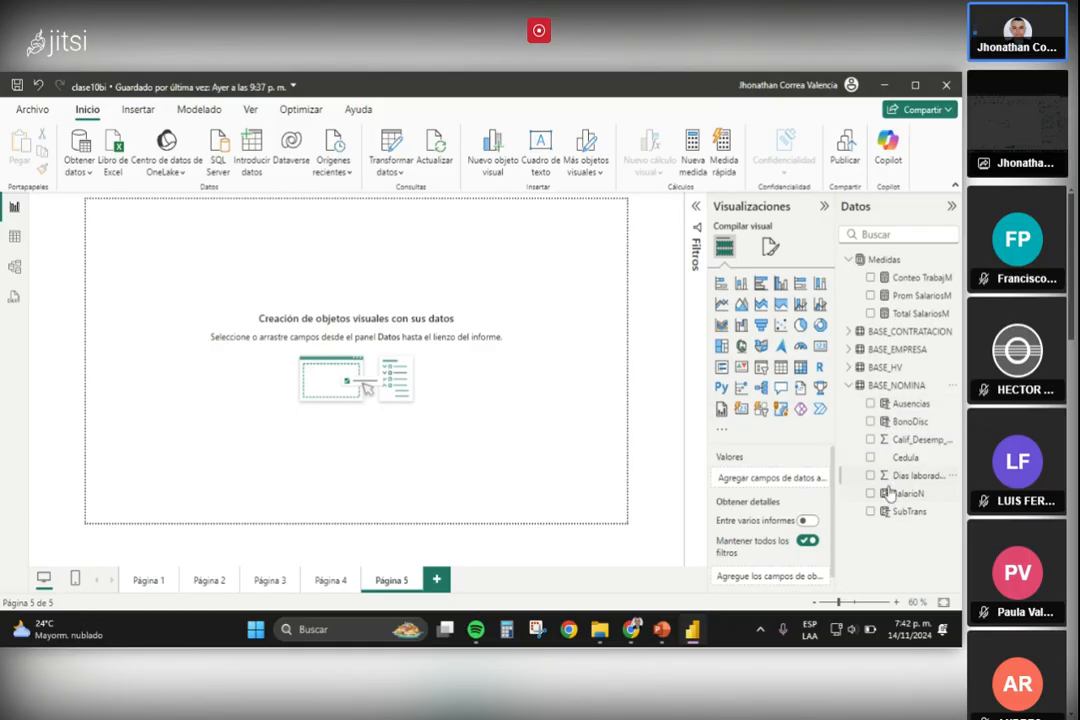
{"action": "left_click", "coordinate": [849, 387]}
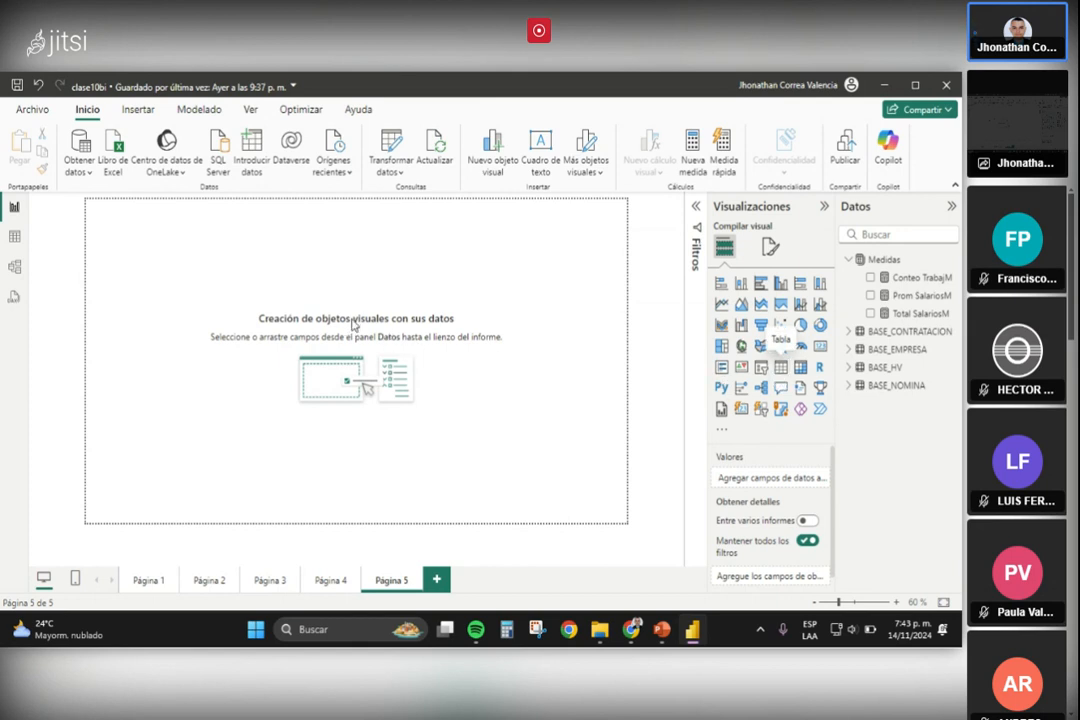
Insert an empty table visual on Página 5 and enlarge it to cover over half the page width and most of its height
{"action": "left_click_drag", "start_coordinate": [352, 324], "coordinate": [354, 321]}
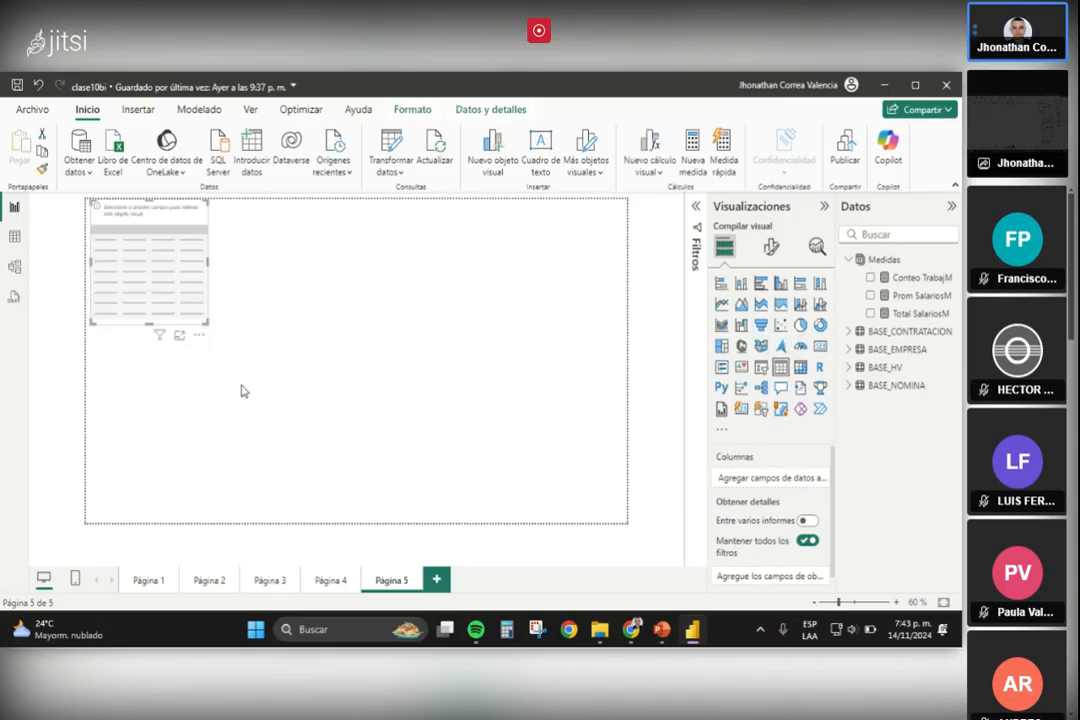
{"action": "left_click_drag", "start_coordinate": [206, 326], "coordinate": [410, 458]}
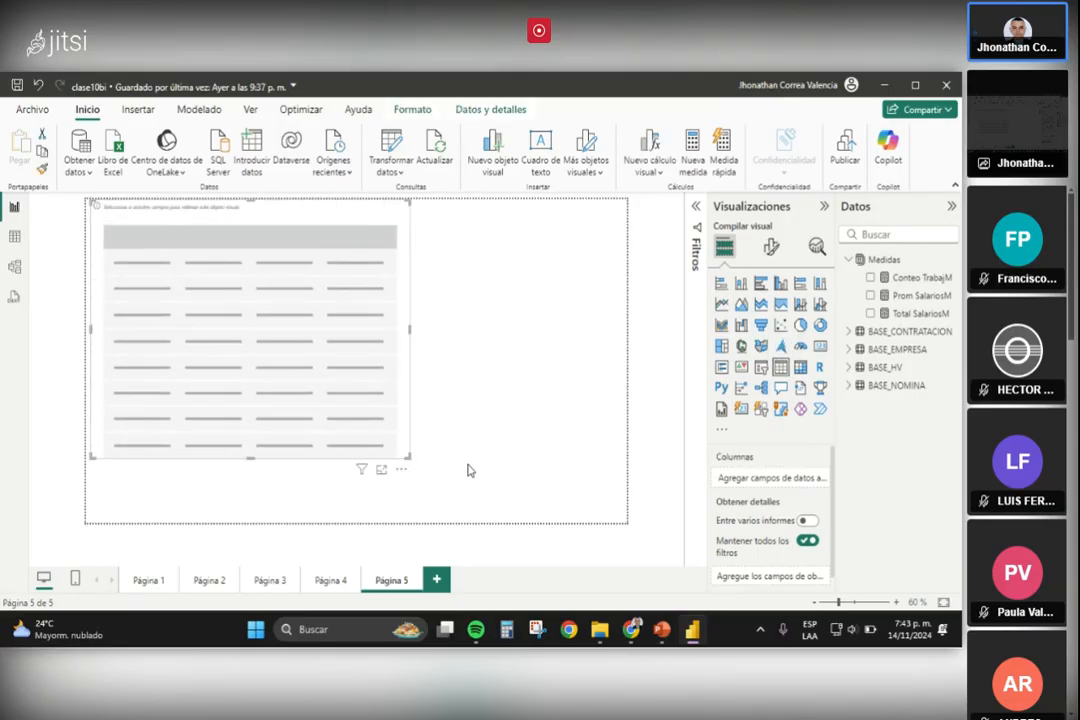
{"action": "left_click", "coordinate": [523, 350]}
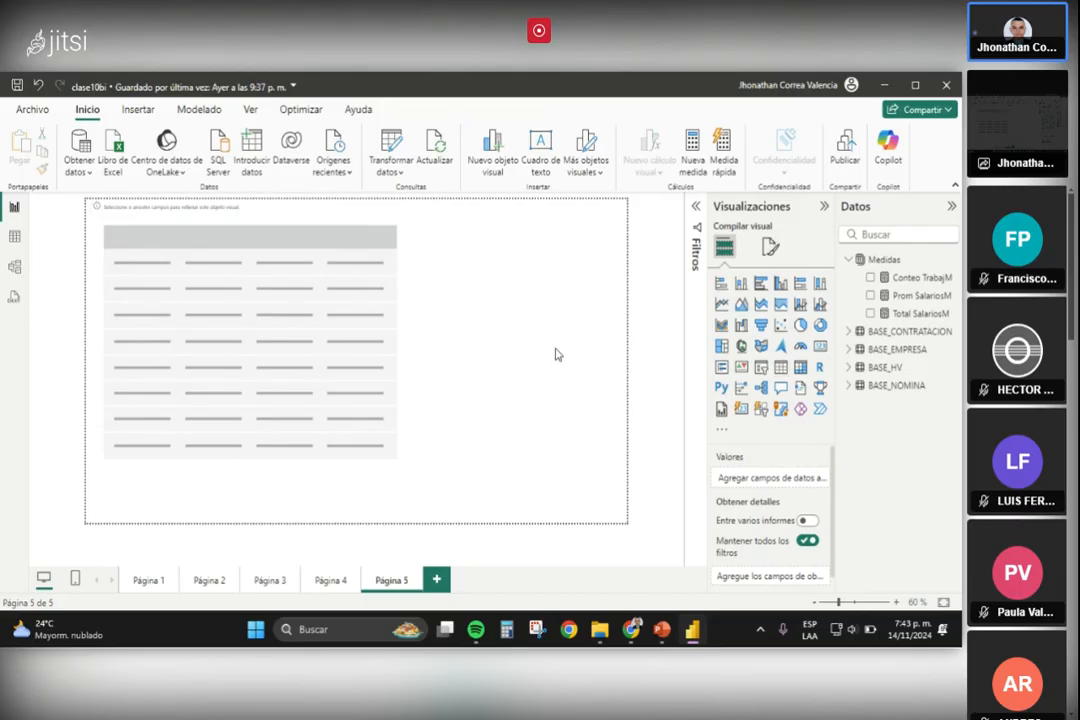
Start a new measure in the Medidas table
{"action": "left_click", "coordinate": [884, 261]}
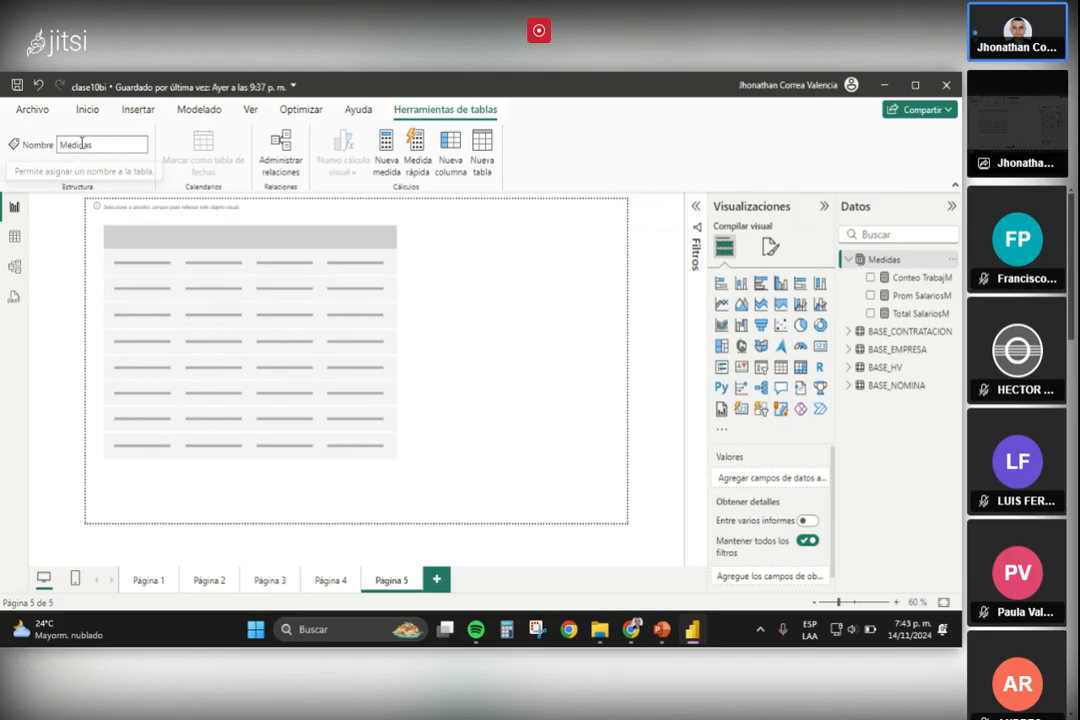
{"action": "left_click", "coordinate": [390, 175]}
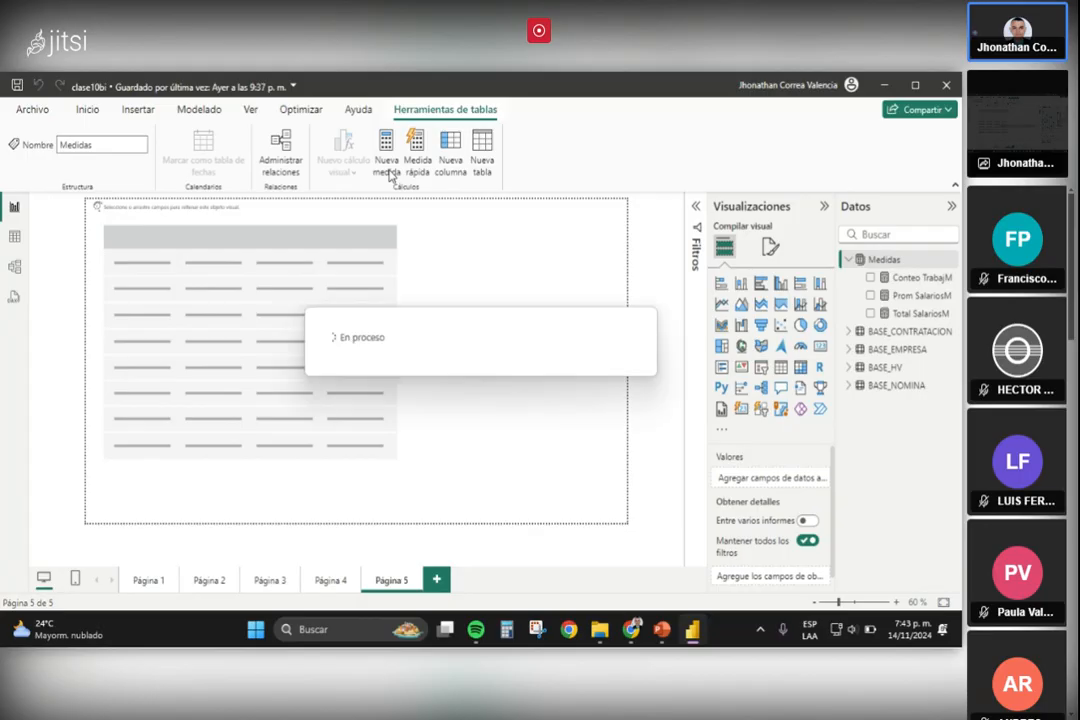